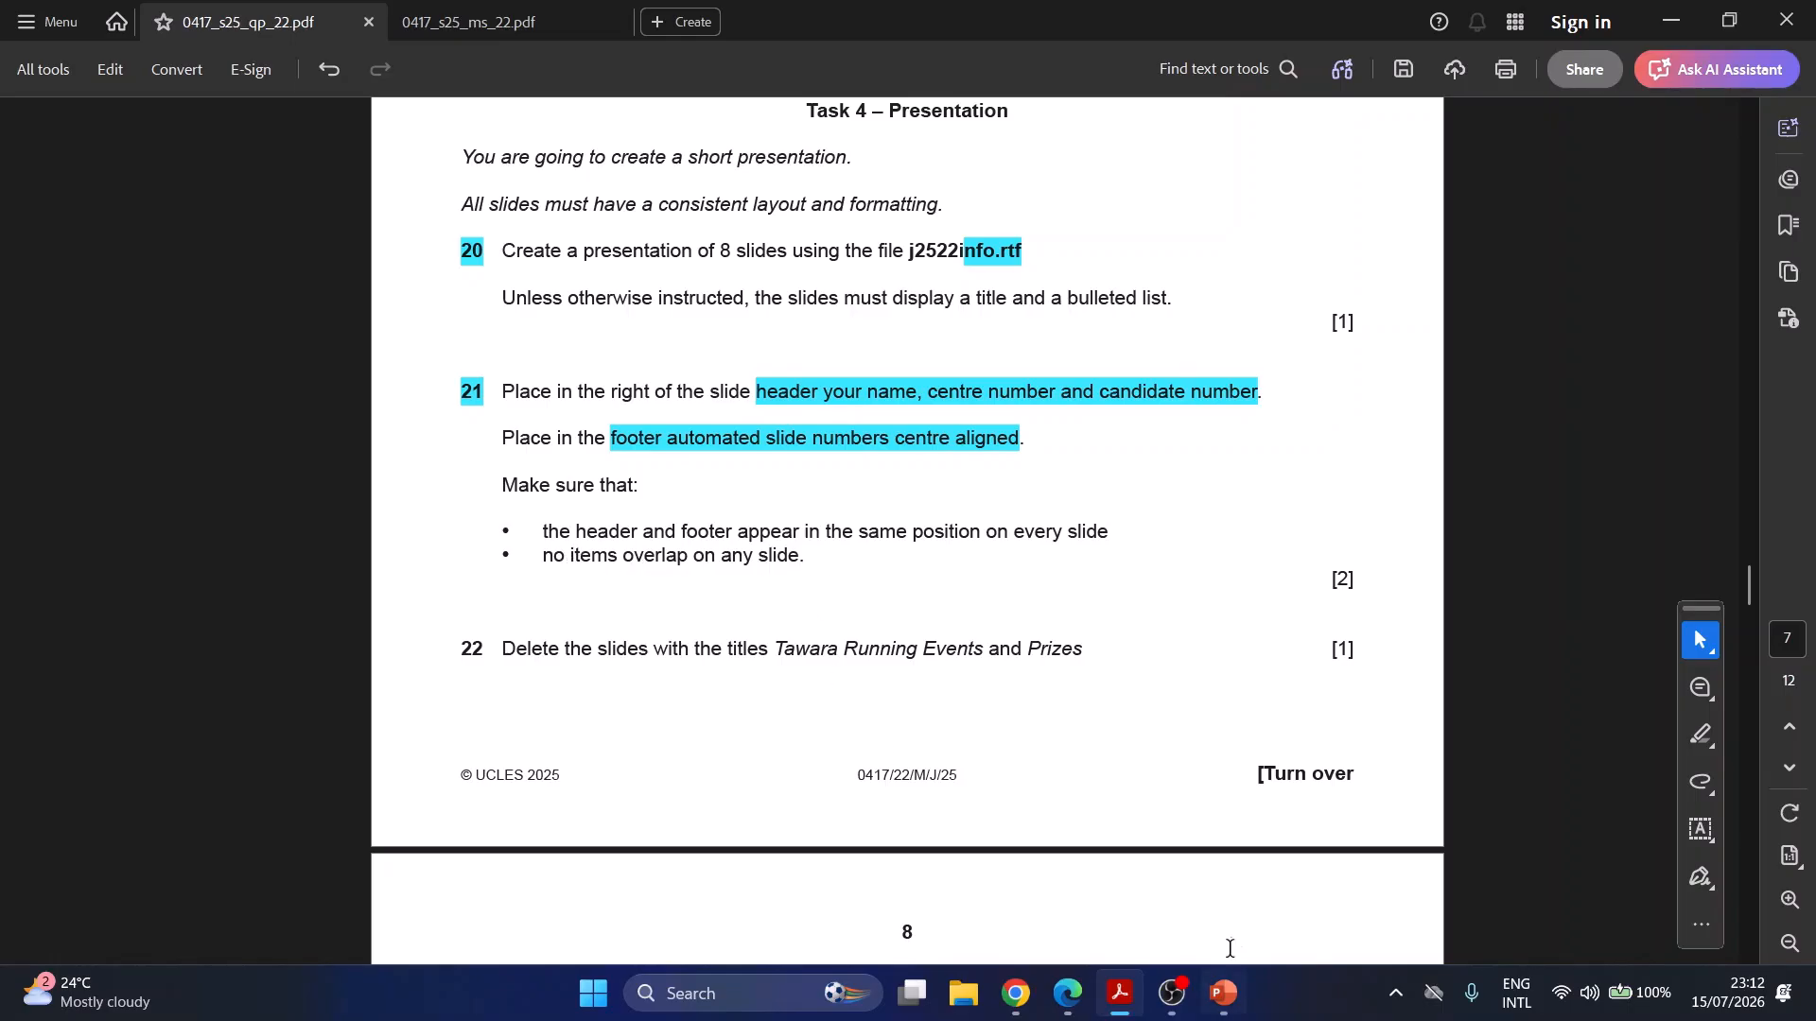
- Switch to PowerPoint, close the slide master view and show the Tawara Running Events slide
{"action": "left_click", "coordinate": [1224, 992]}
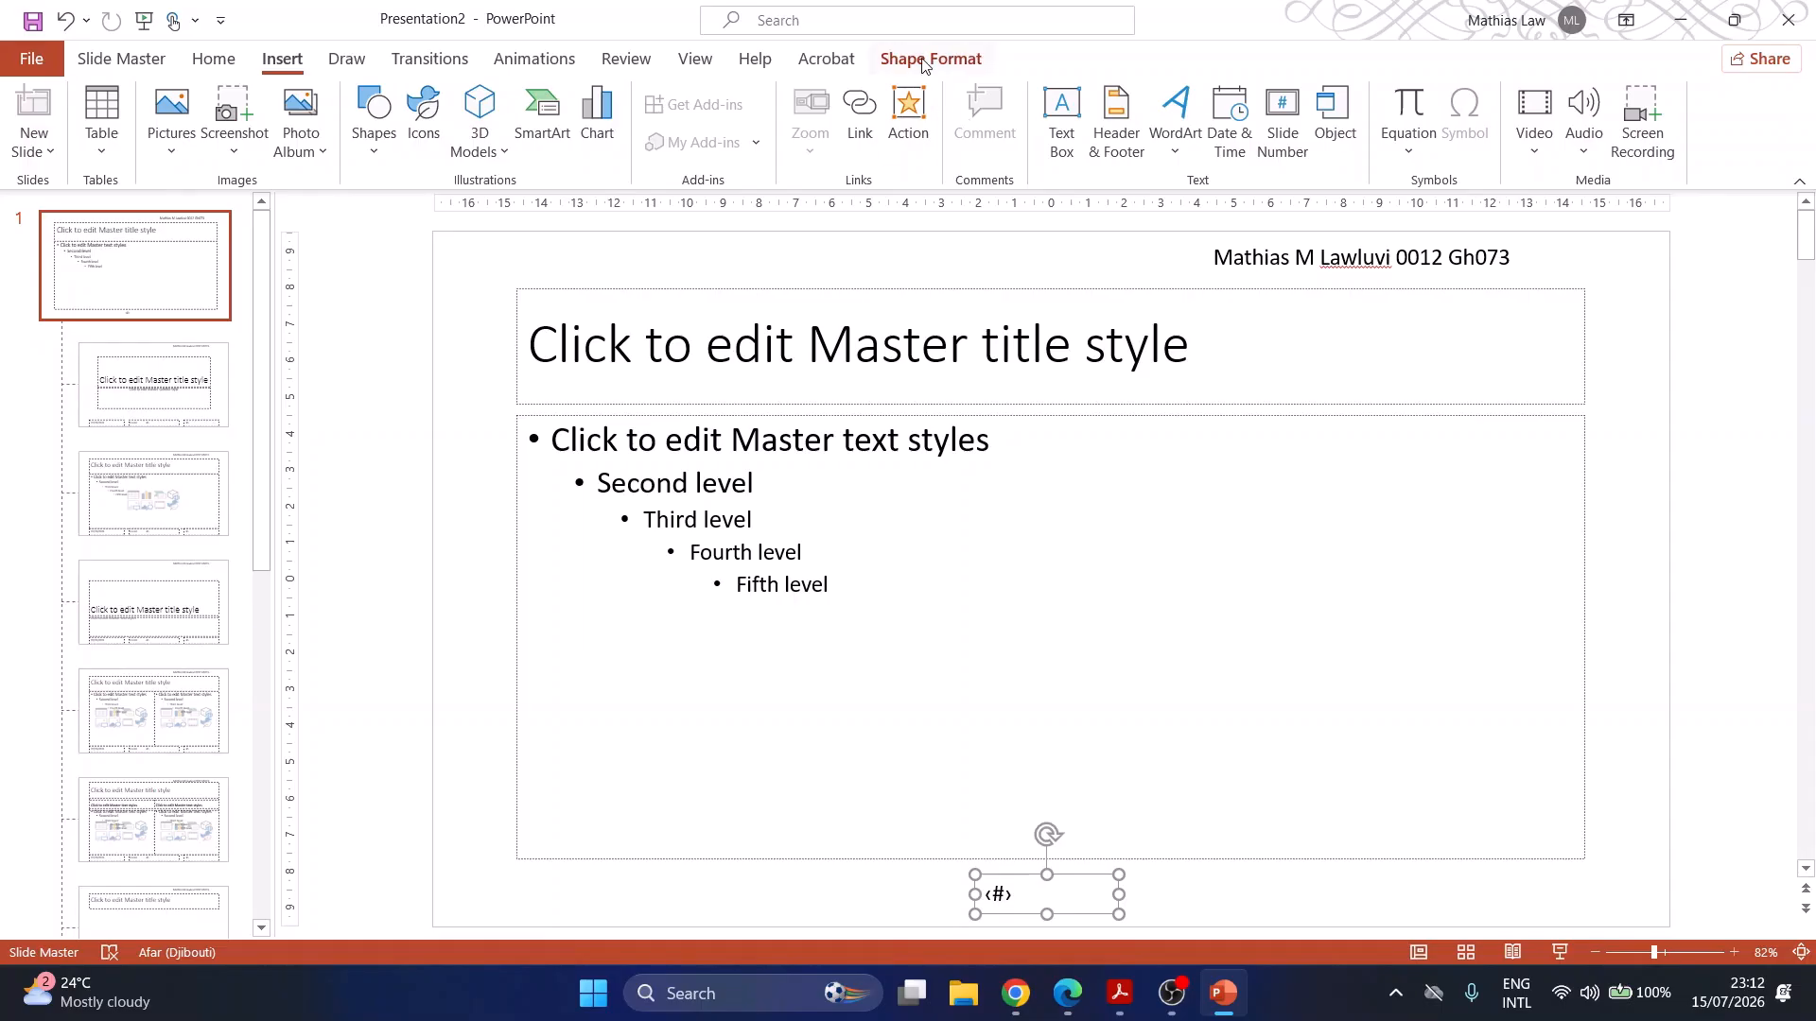
{"action": "left_click", "coordinate": [111, 62]}
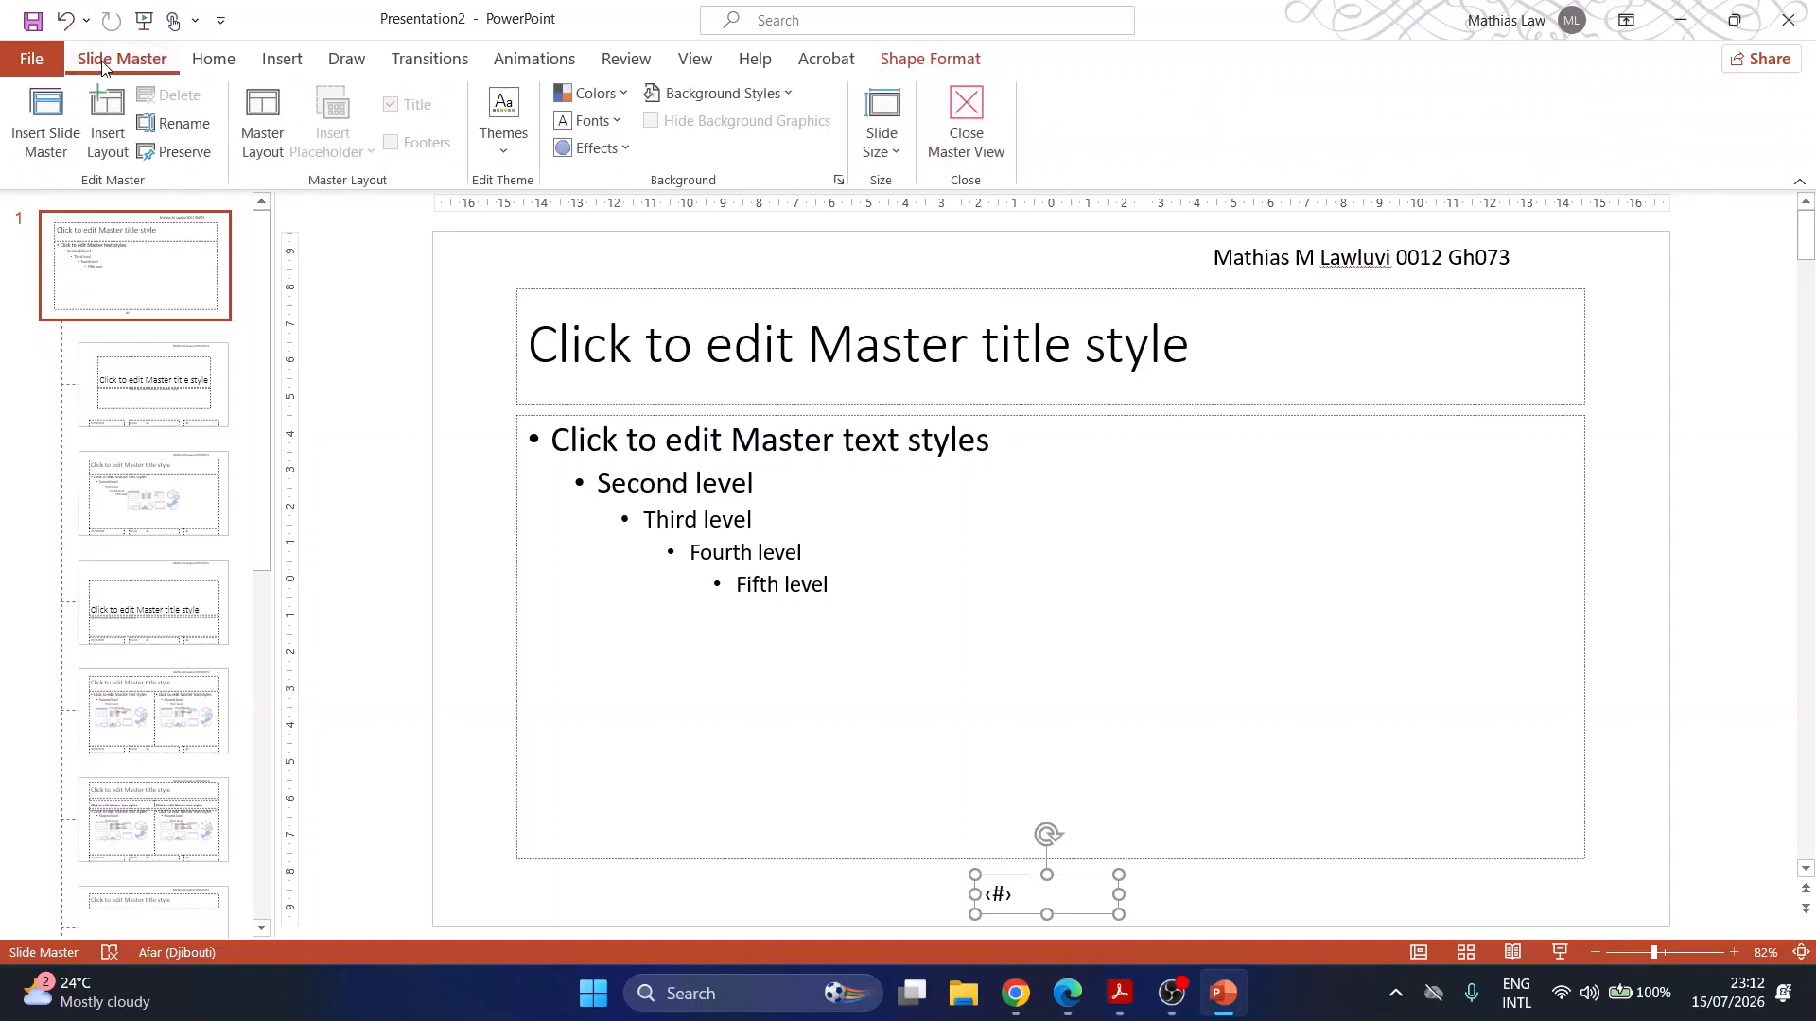
{"action": "left_click", "coordinate": [980, 101]}
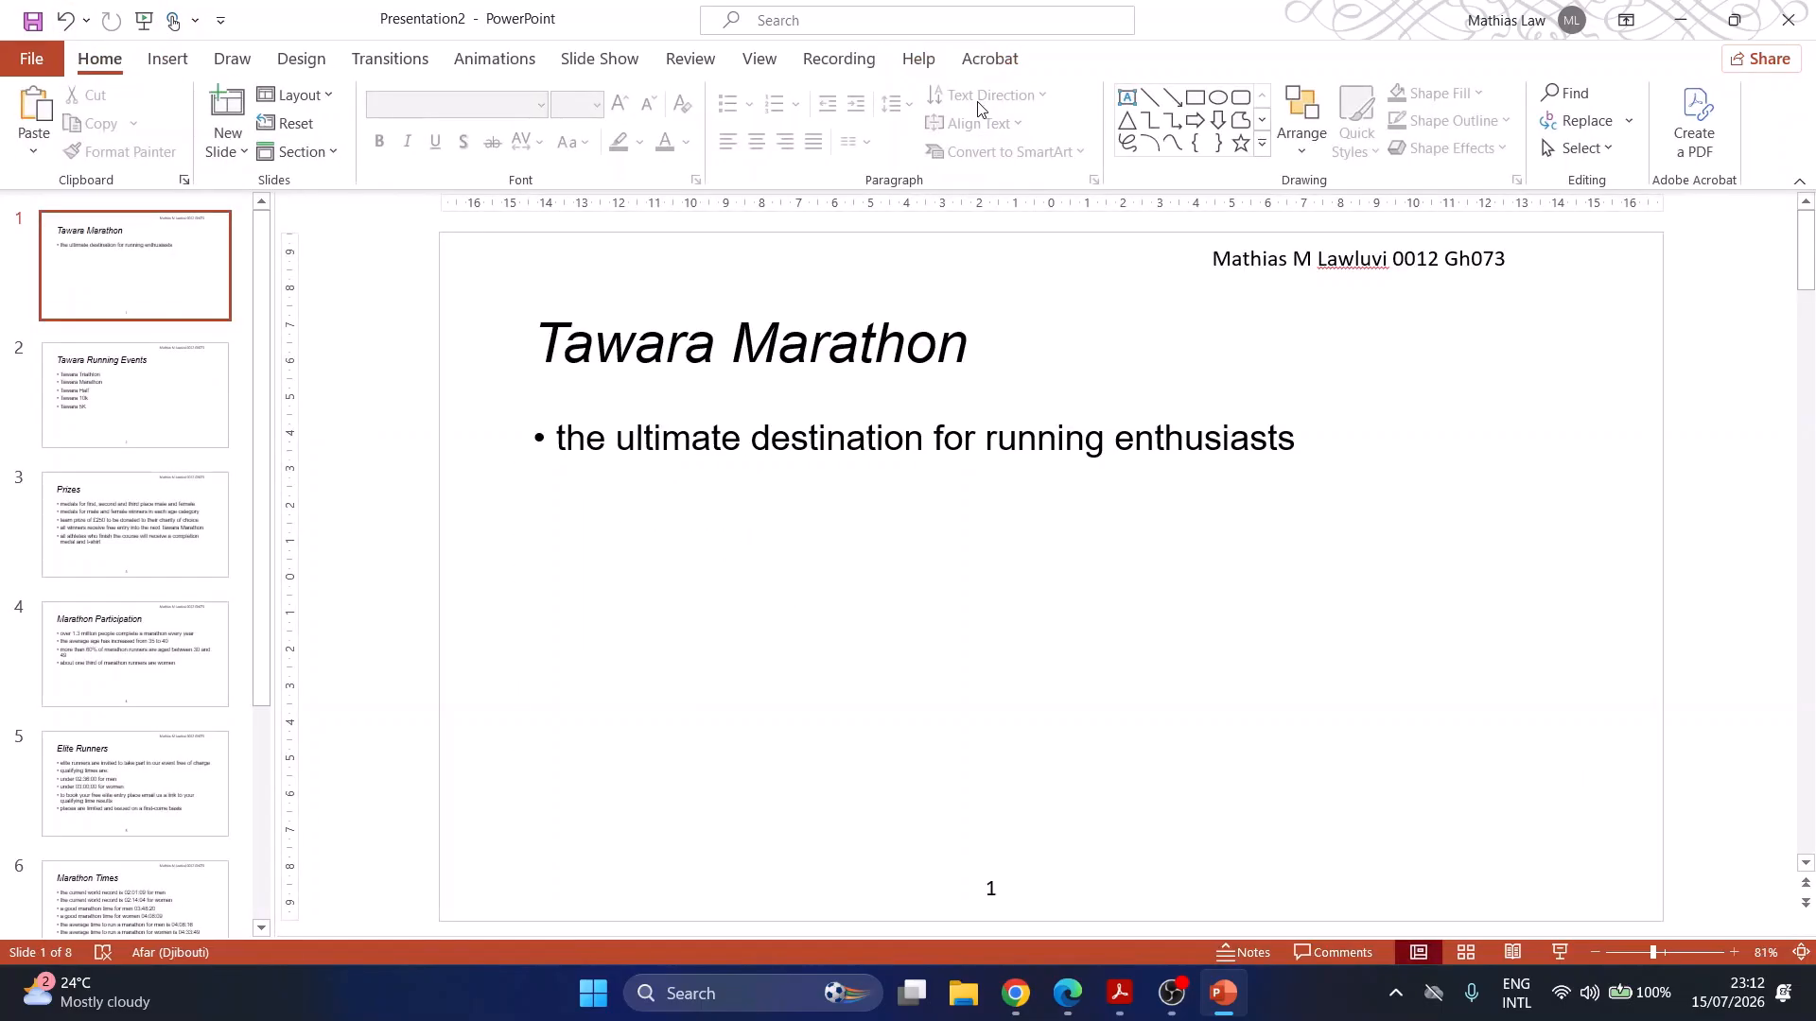
{"action": "left_click", "coordinate": [213, 381]}
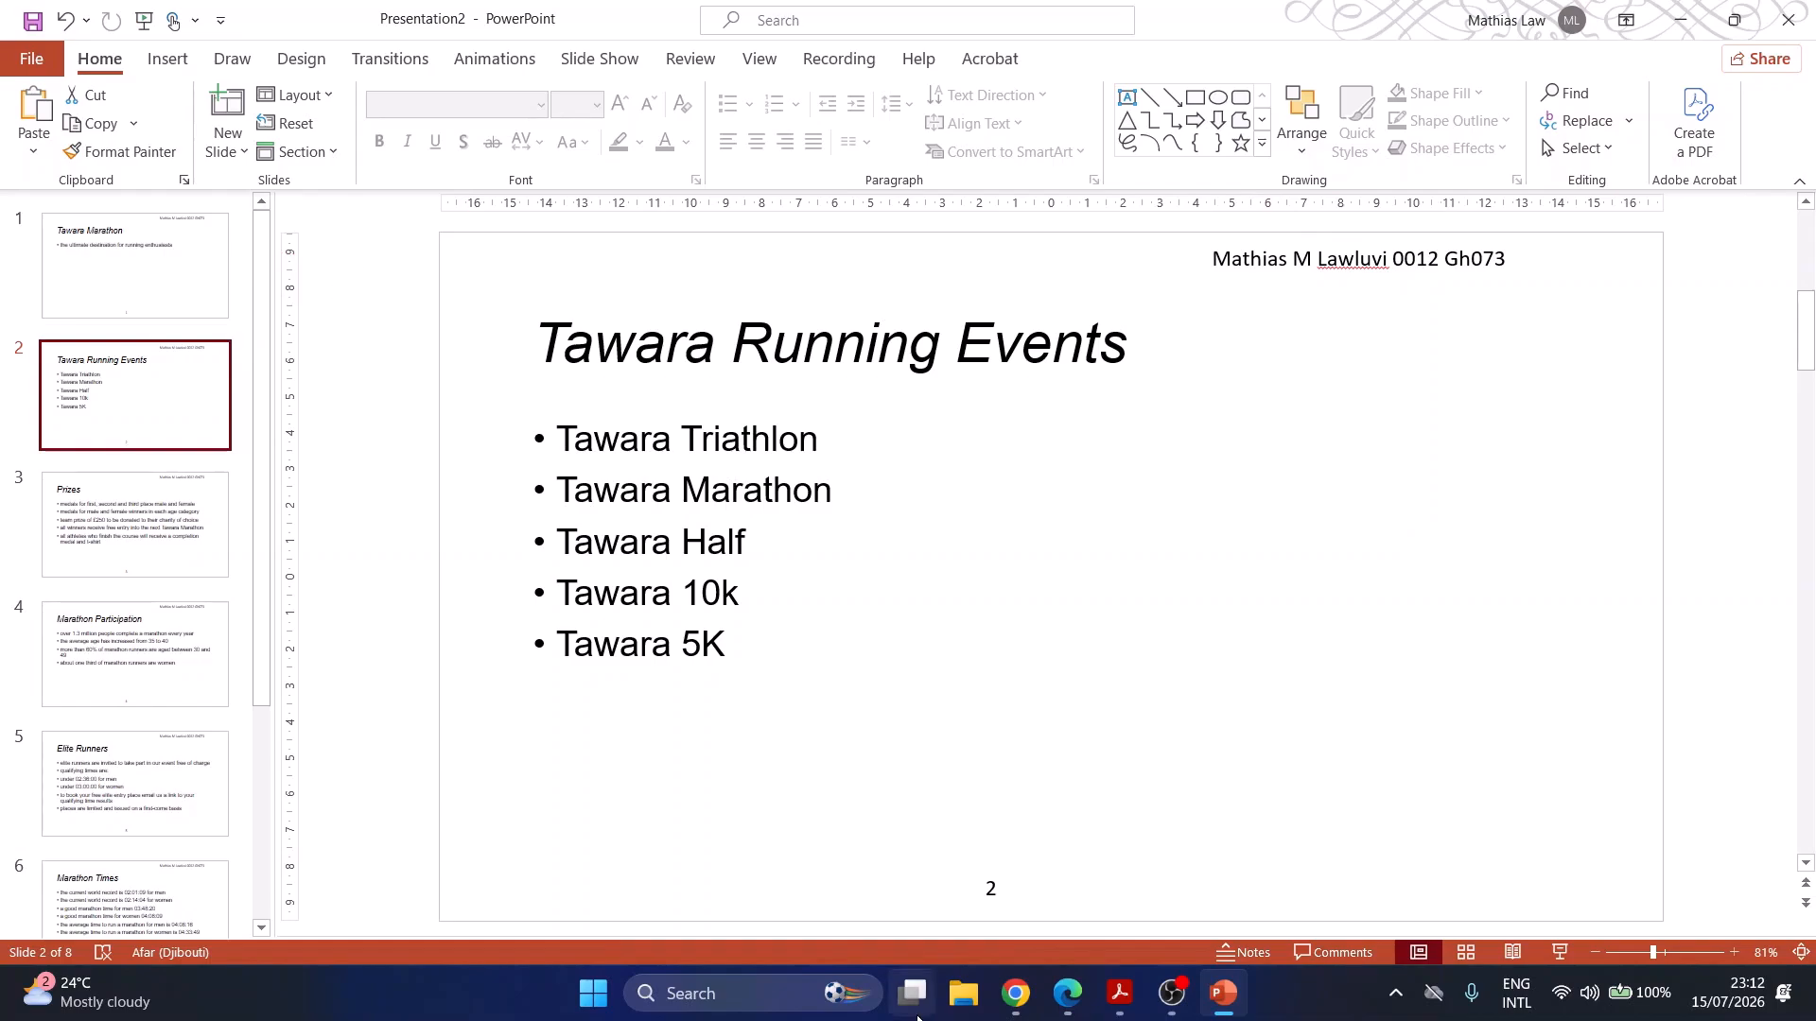
- Switch to the question paper in Acrobat and highlight the question number 22 and the word "slides" in that question
{"action": "left_click", "coordinate": [1119, 993]}
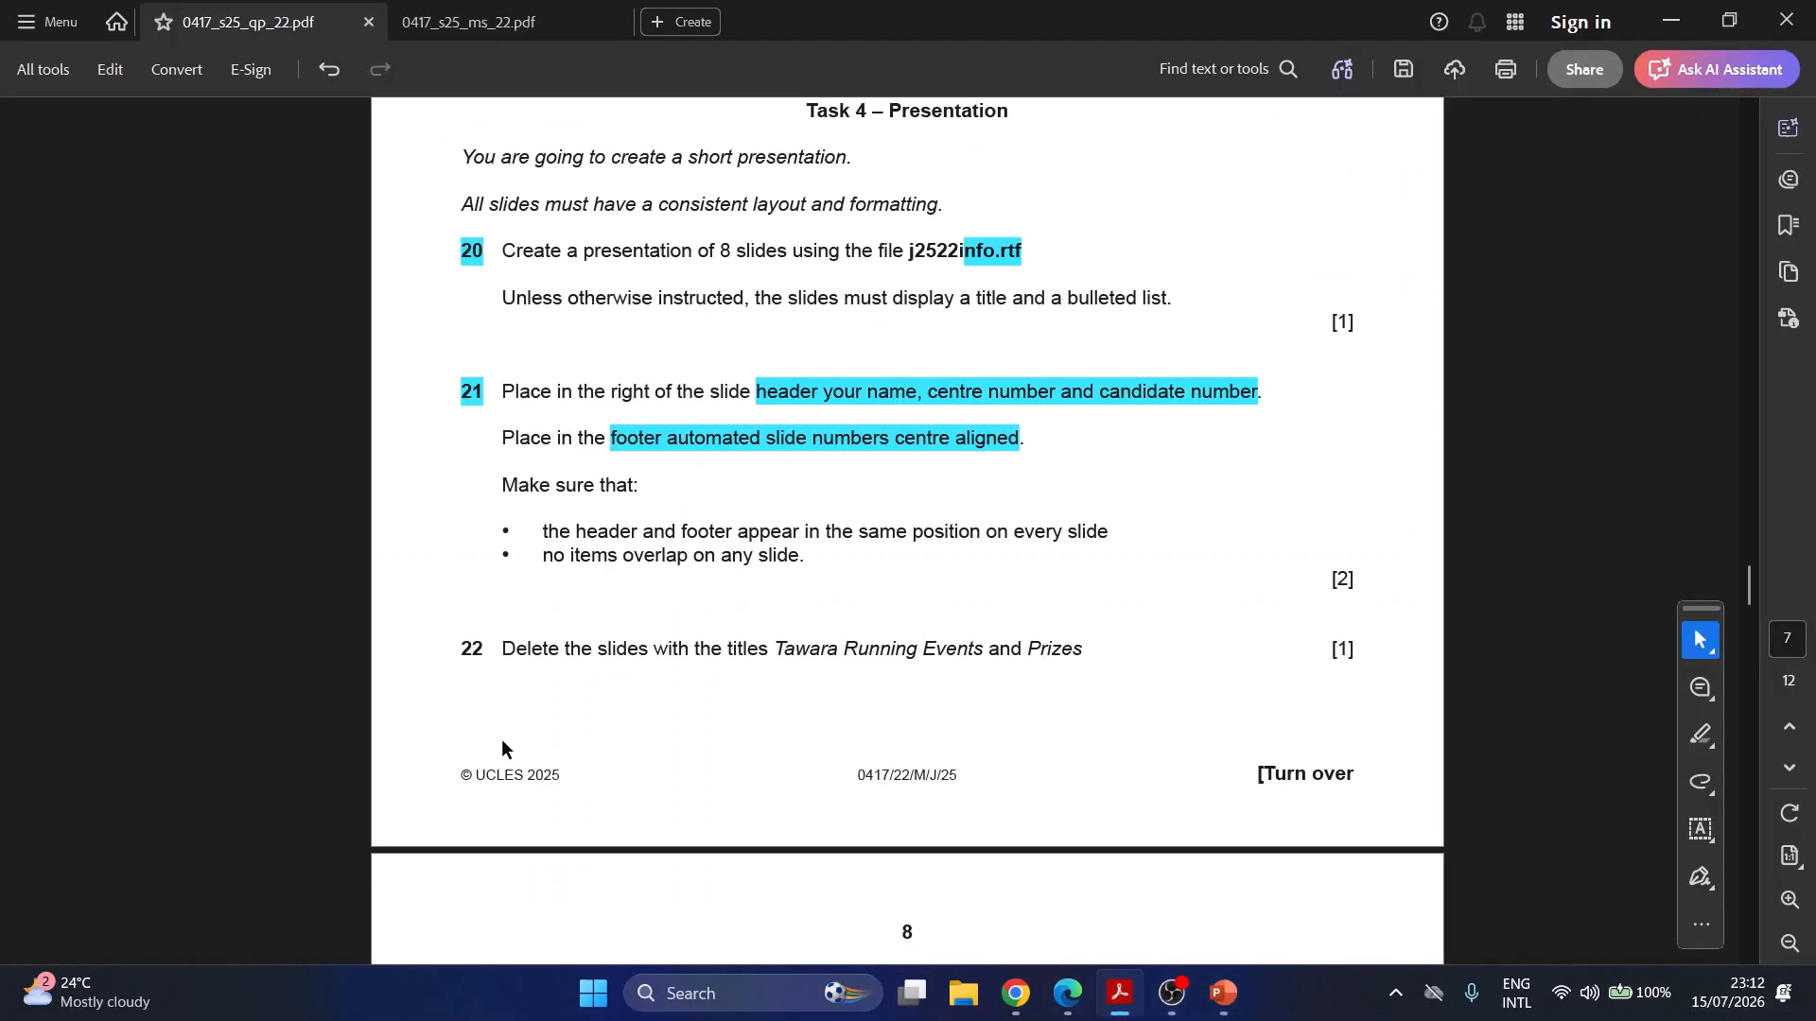
{"action": "scroll", "coordinate": [470, 565], "scroll_direction": "down", "scroll_amount": 2}
{"action": "double_click", "coordinate": [484, 516]}
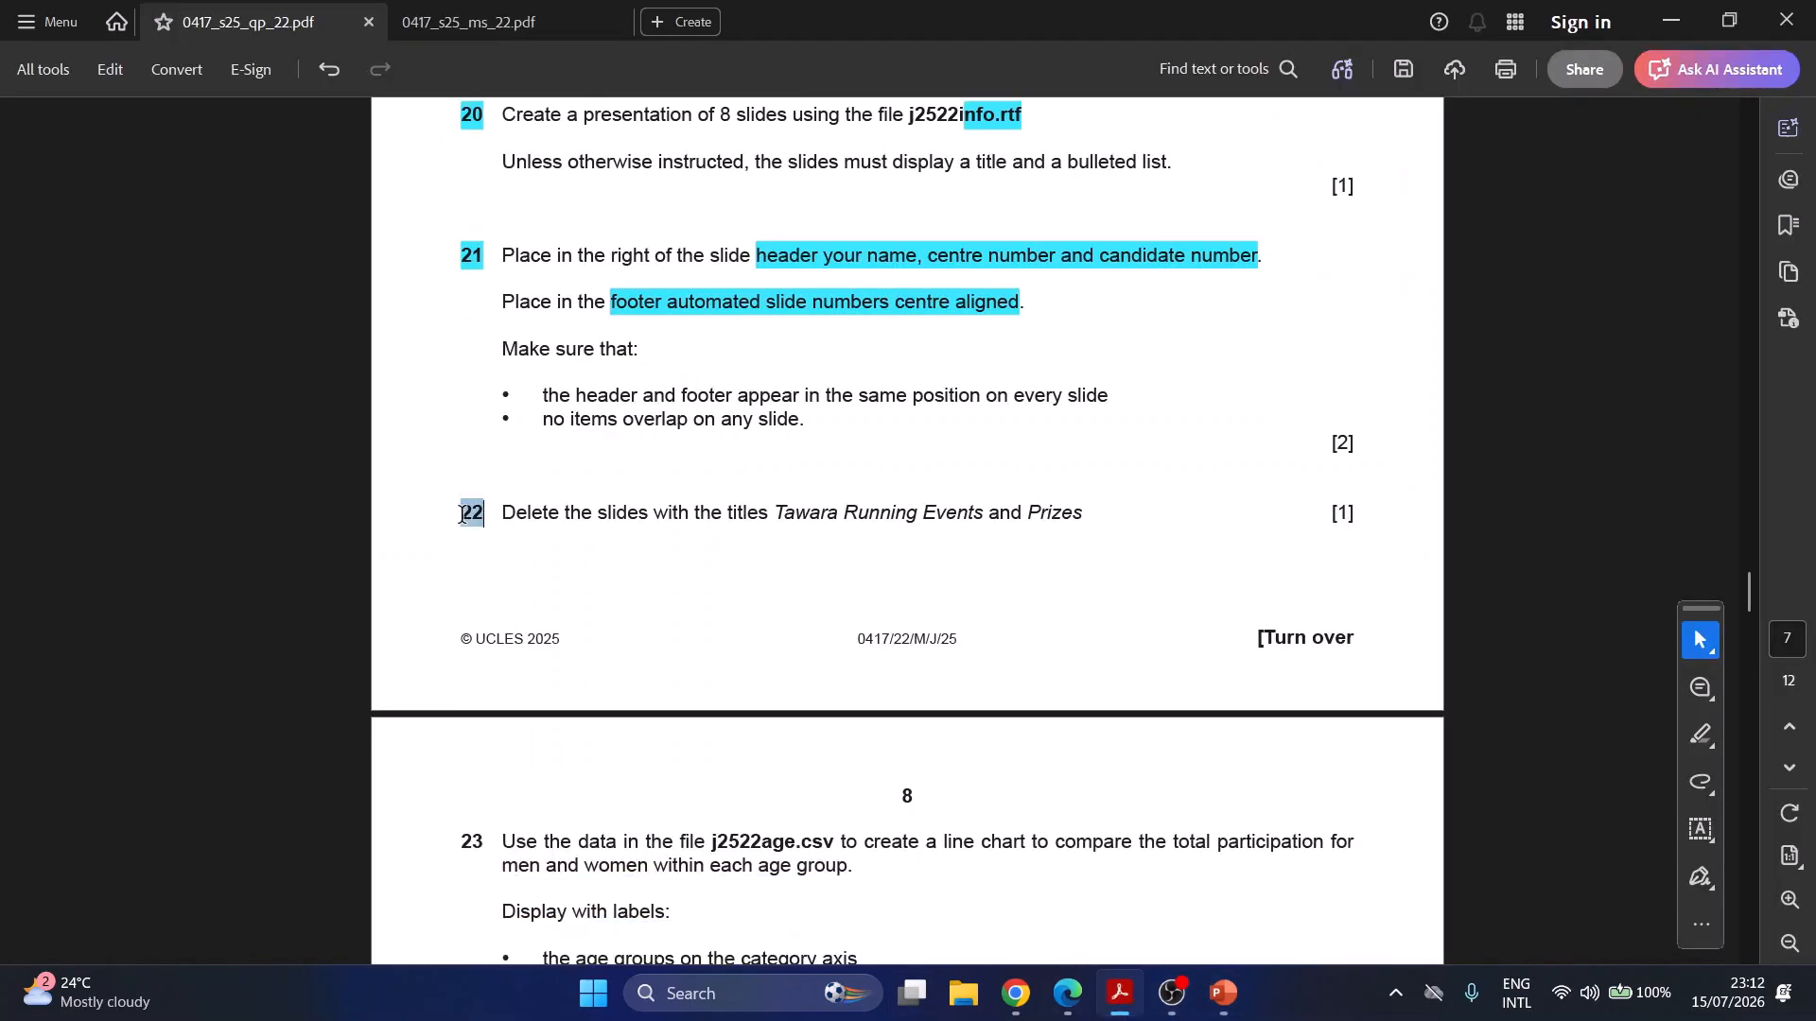
{"action": "left_click", "coordinate": [529, 563]}
{"action": "left_click_drag", "start_coordinate": [644, 519], "coordinate": [596, 519]}
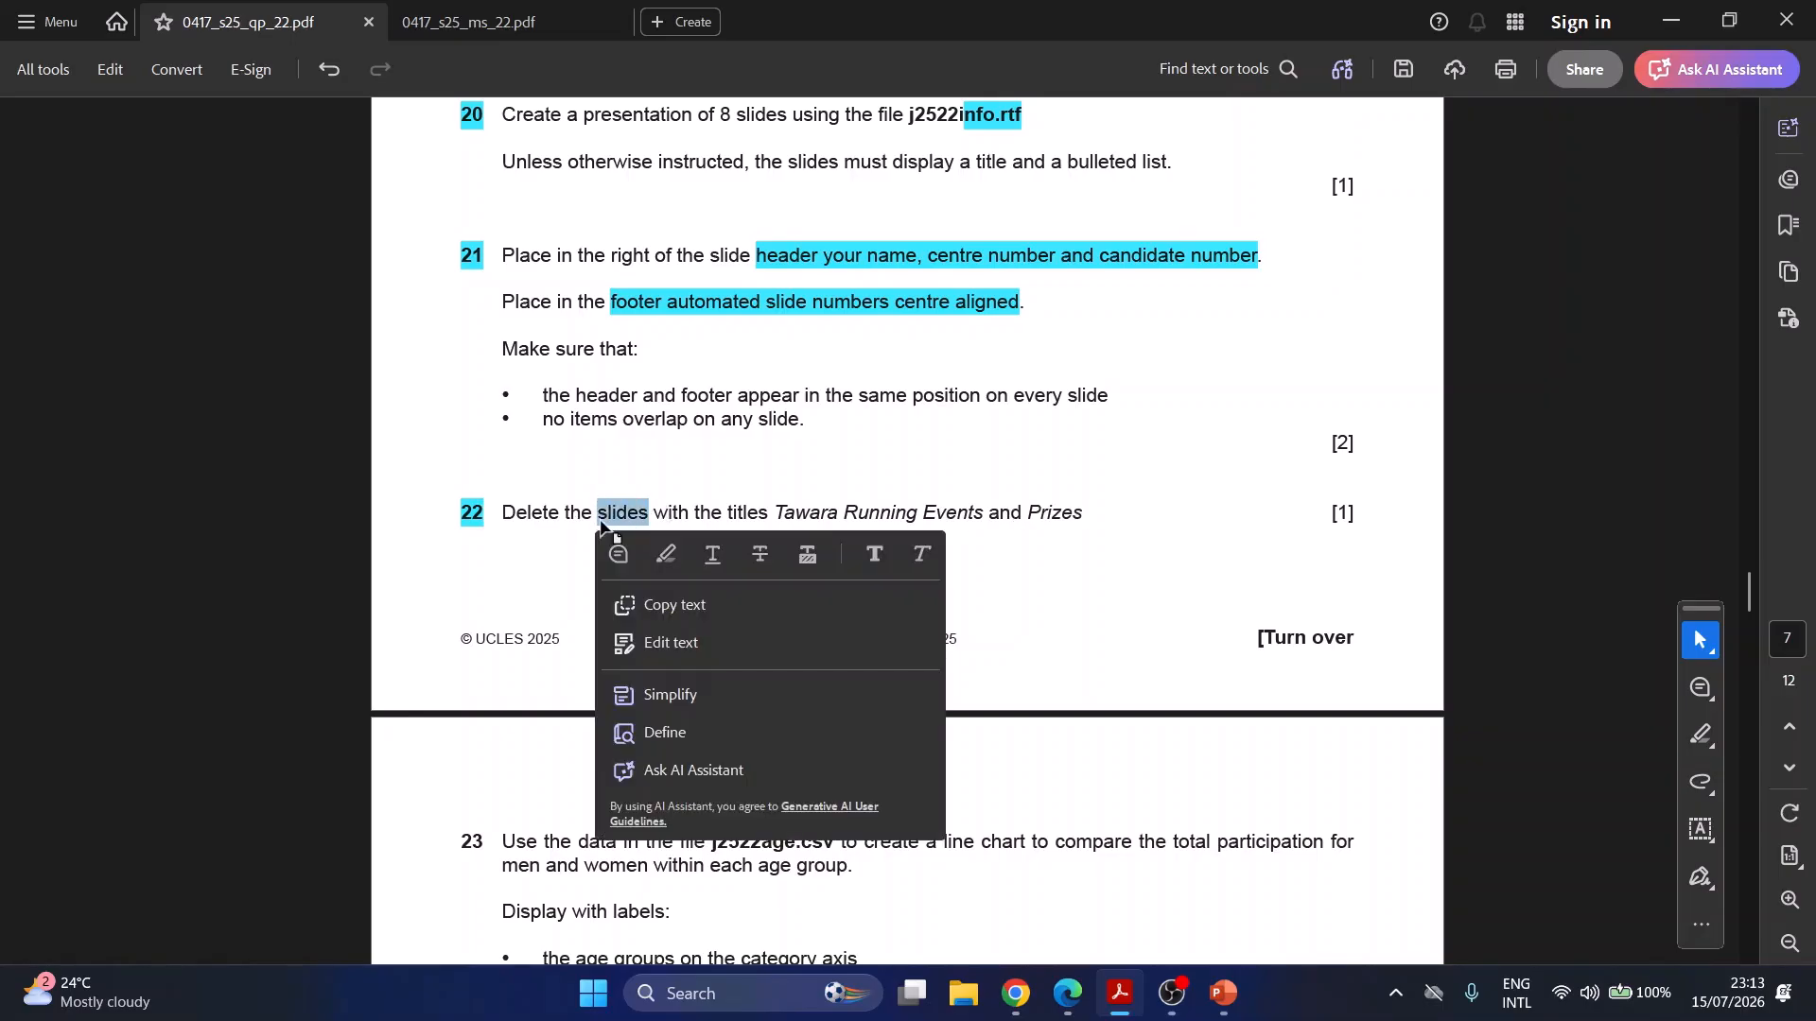
{"action": "left_click", "coordinate": [666, 554]}
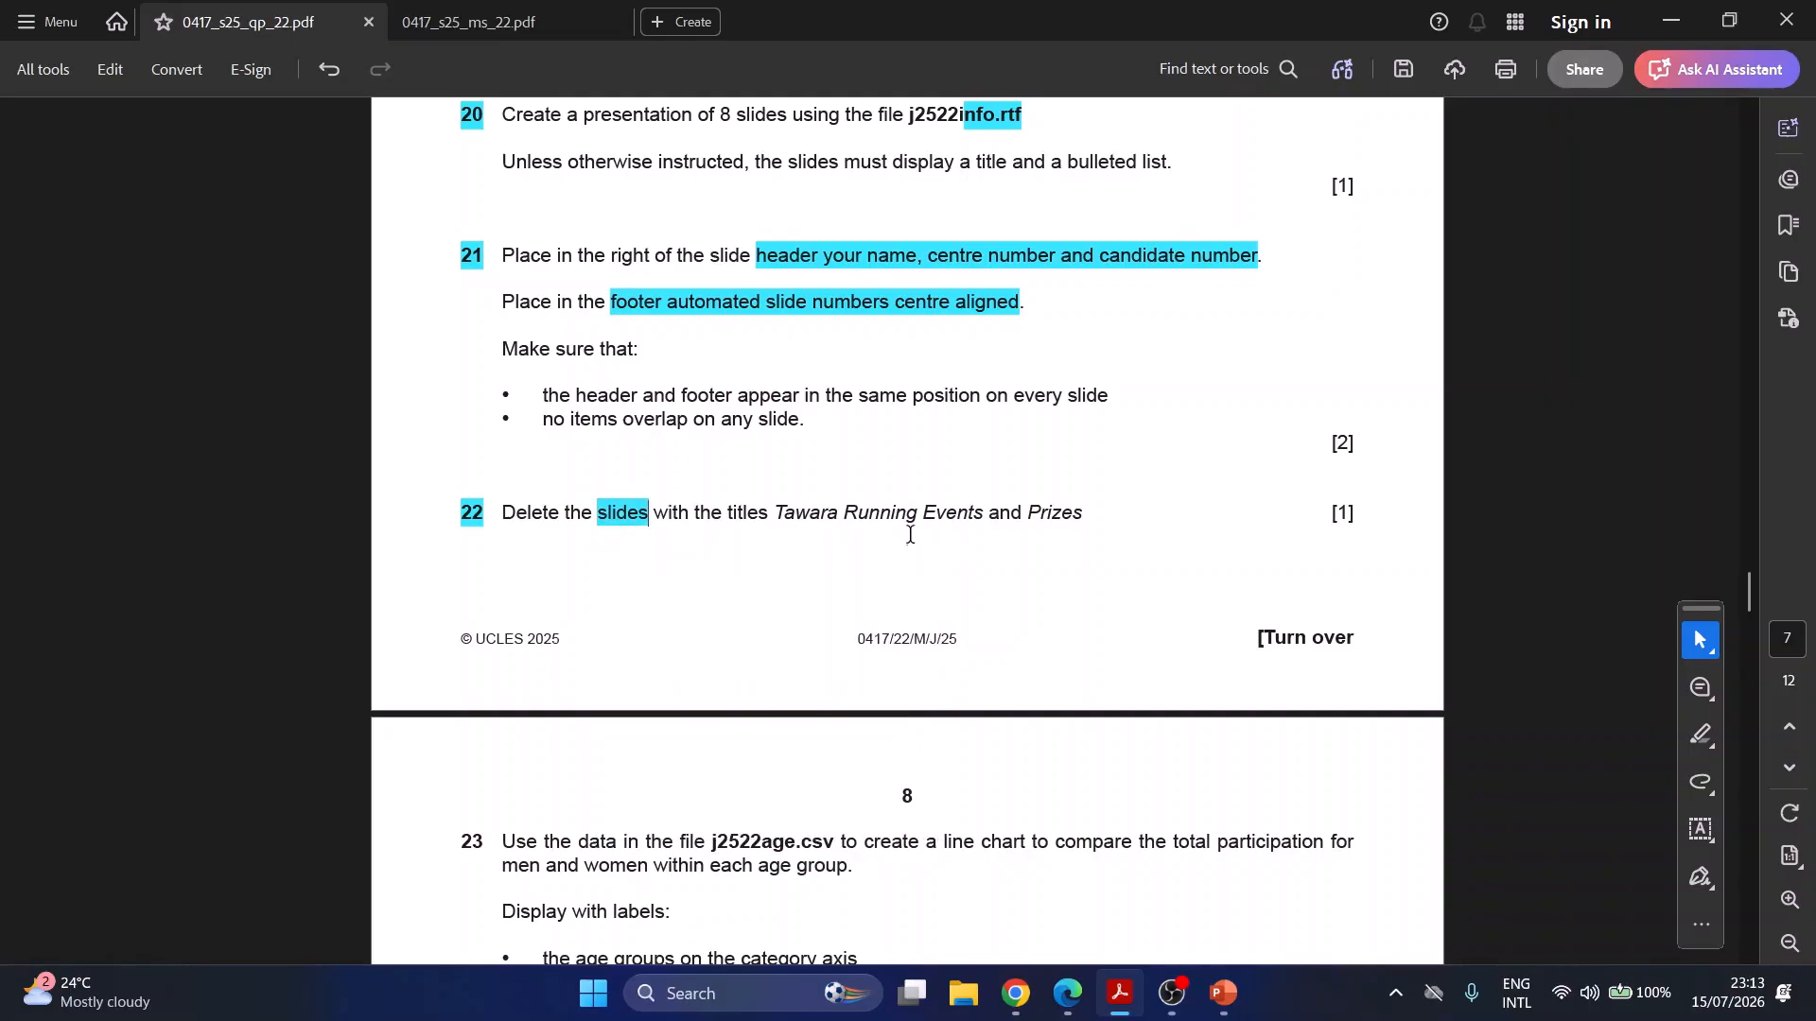
- Switch to PowerPoint, show the presentation in Slide Sorter view and delete the Tawara Running Events and Prizes slides
{"action": "left_click", "coordinate": [1223, 993]}
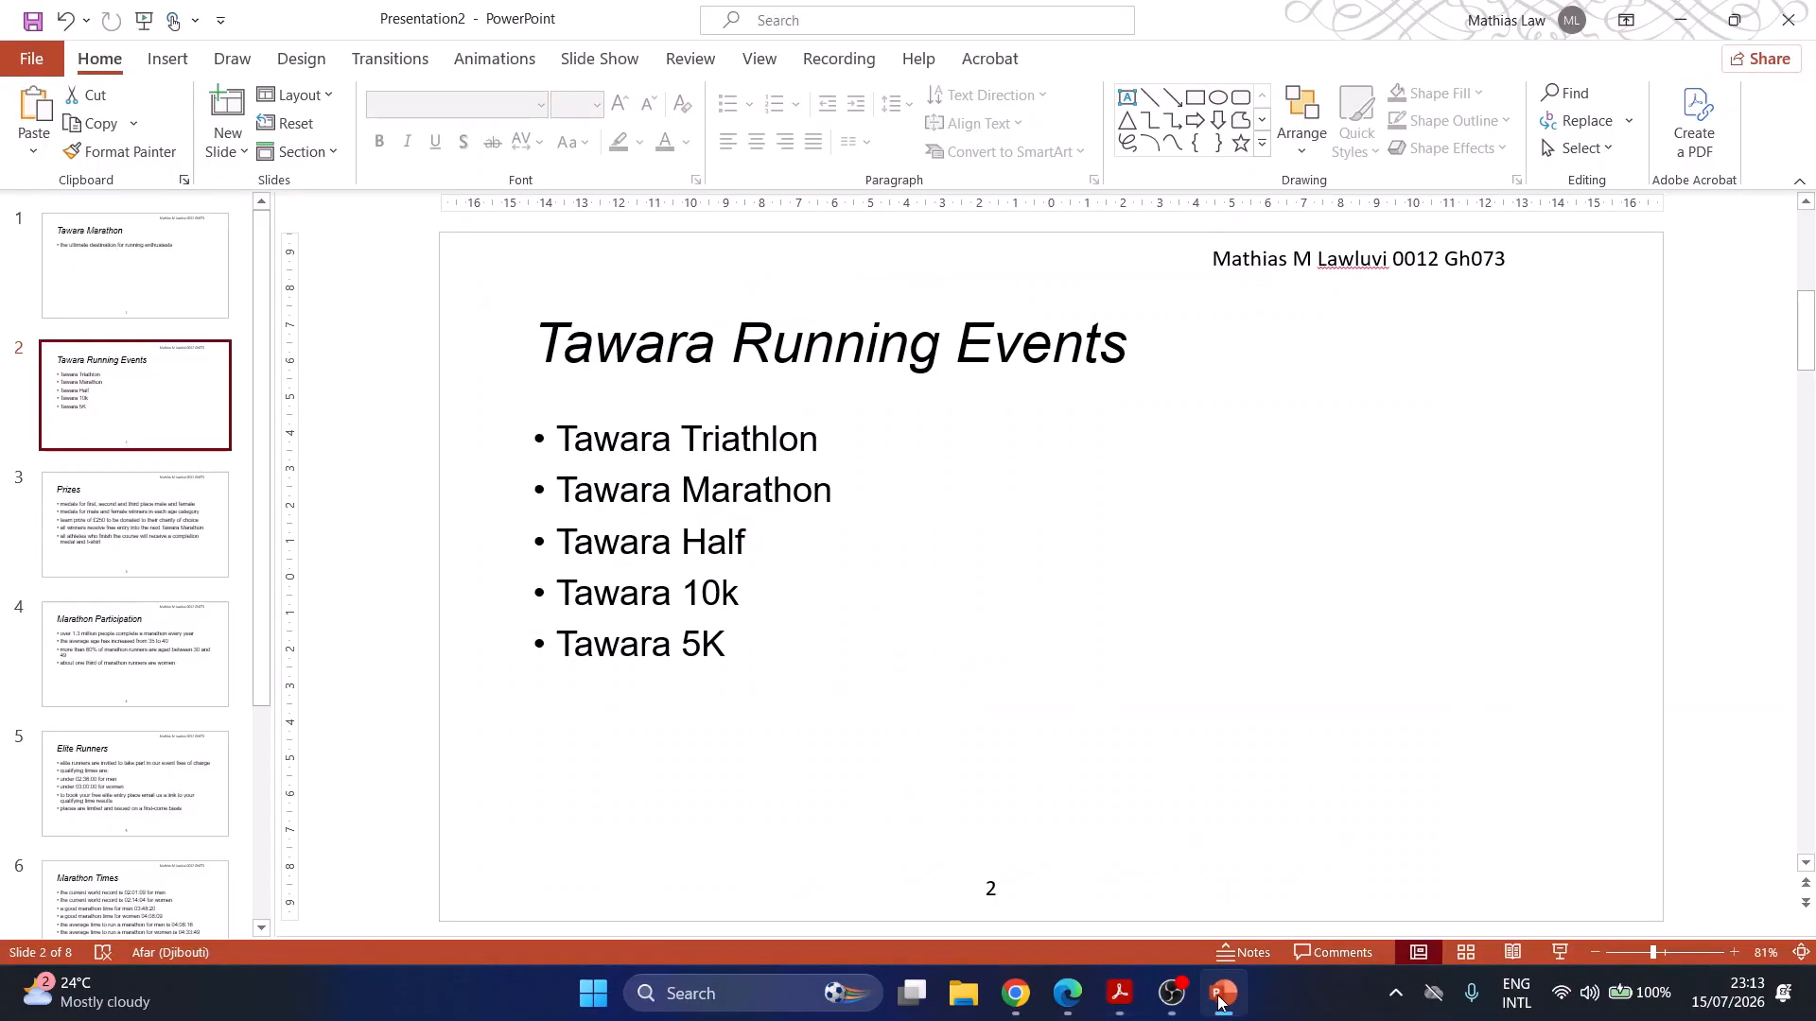
{"action": "left_click", "coordinate": [1466, 954]}
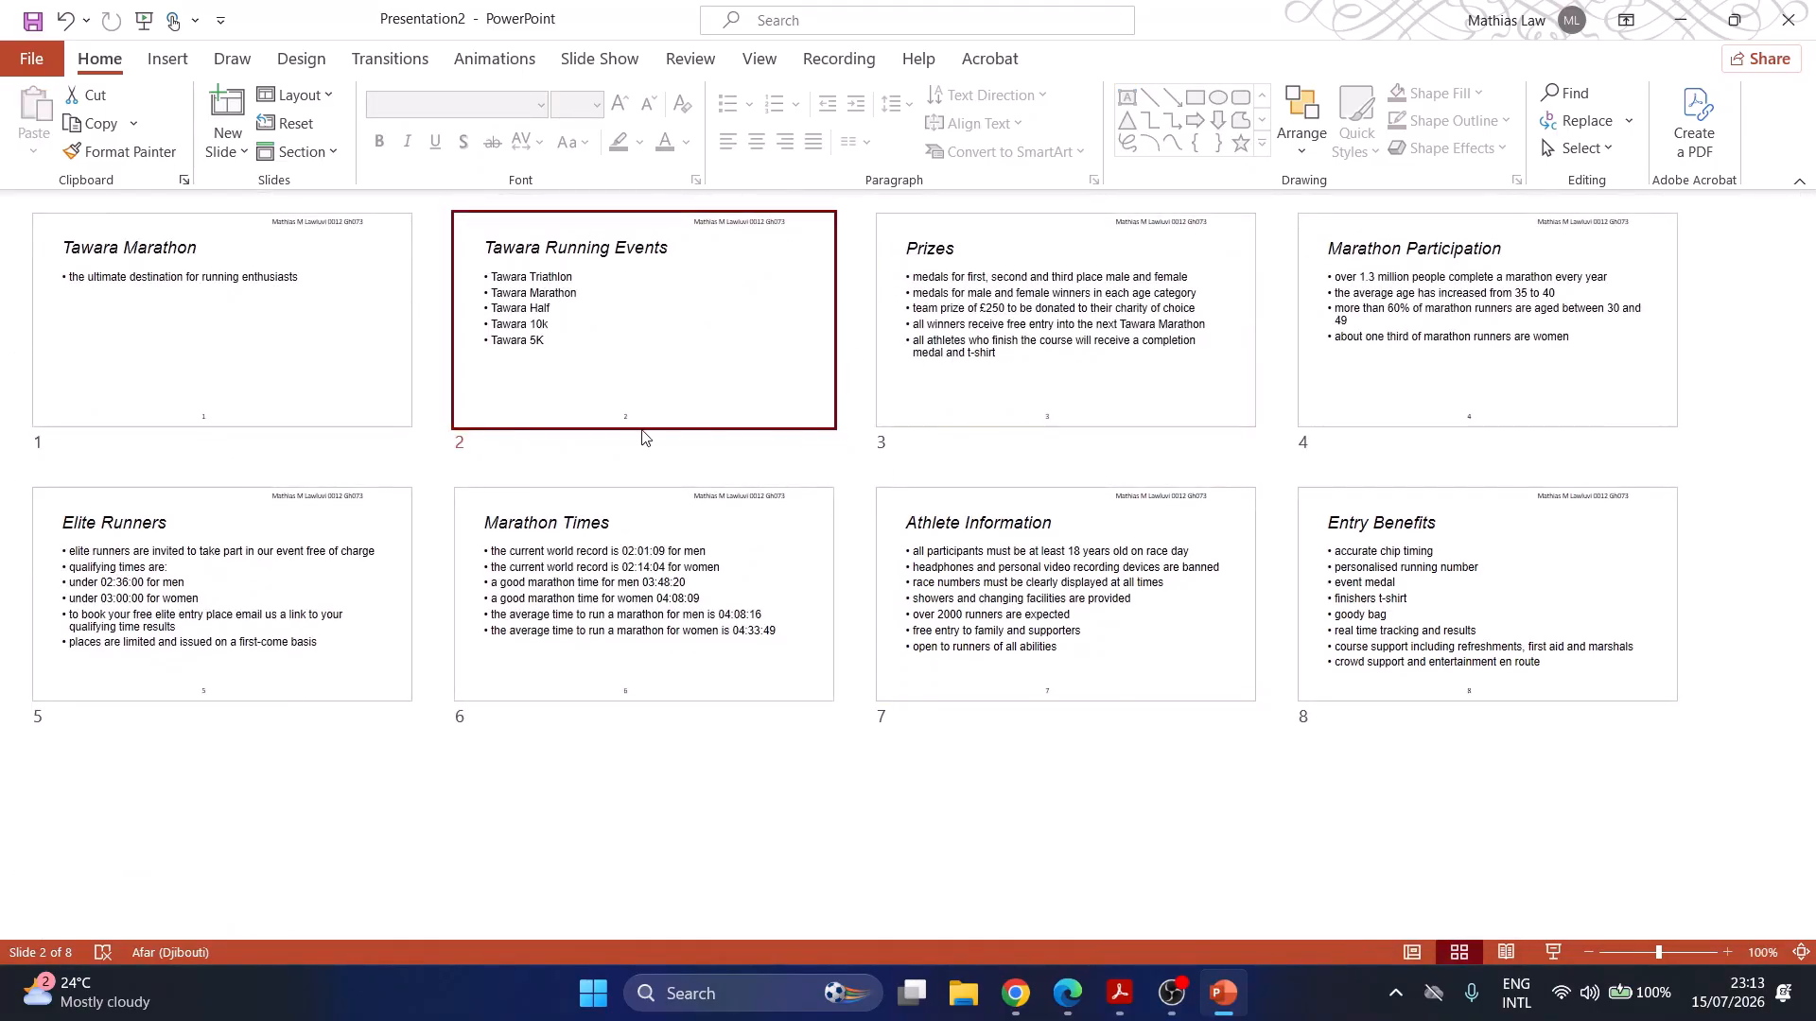
{"action": "left_click", "coordinate": [977, 337], "text": "ctrl"}
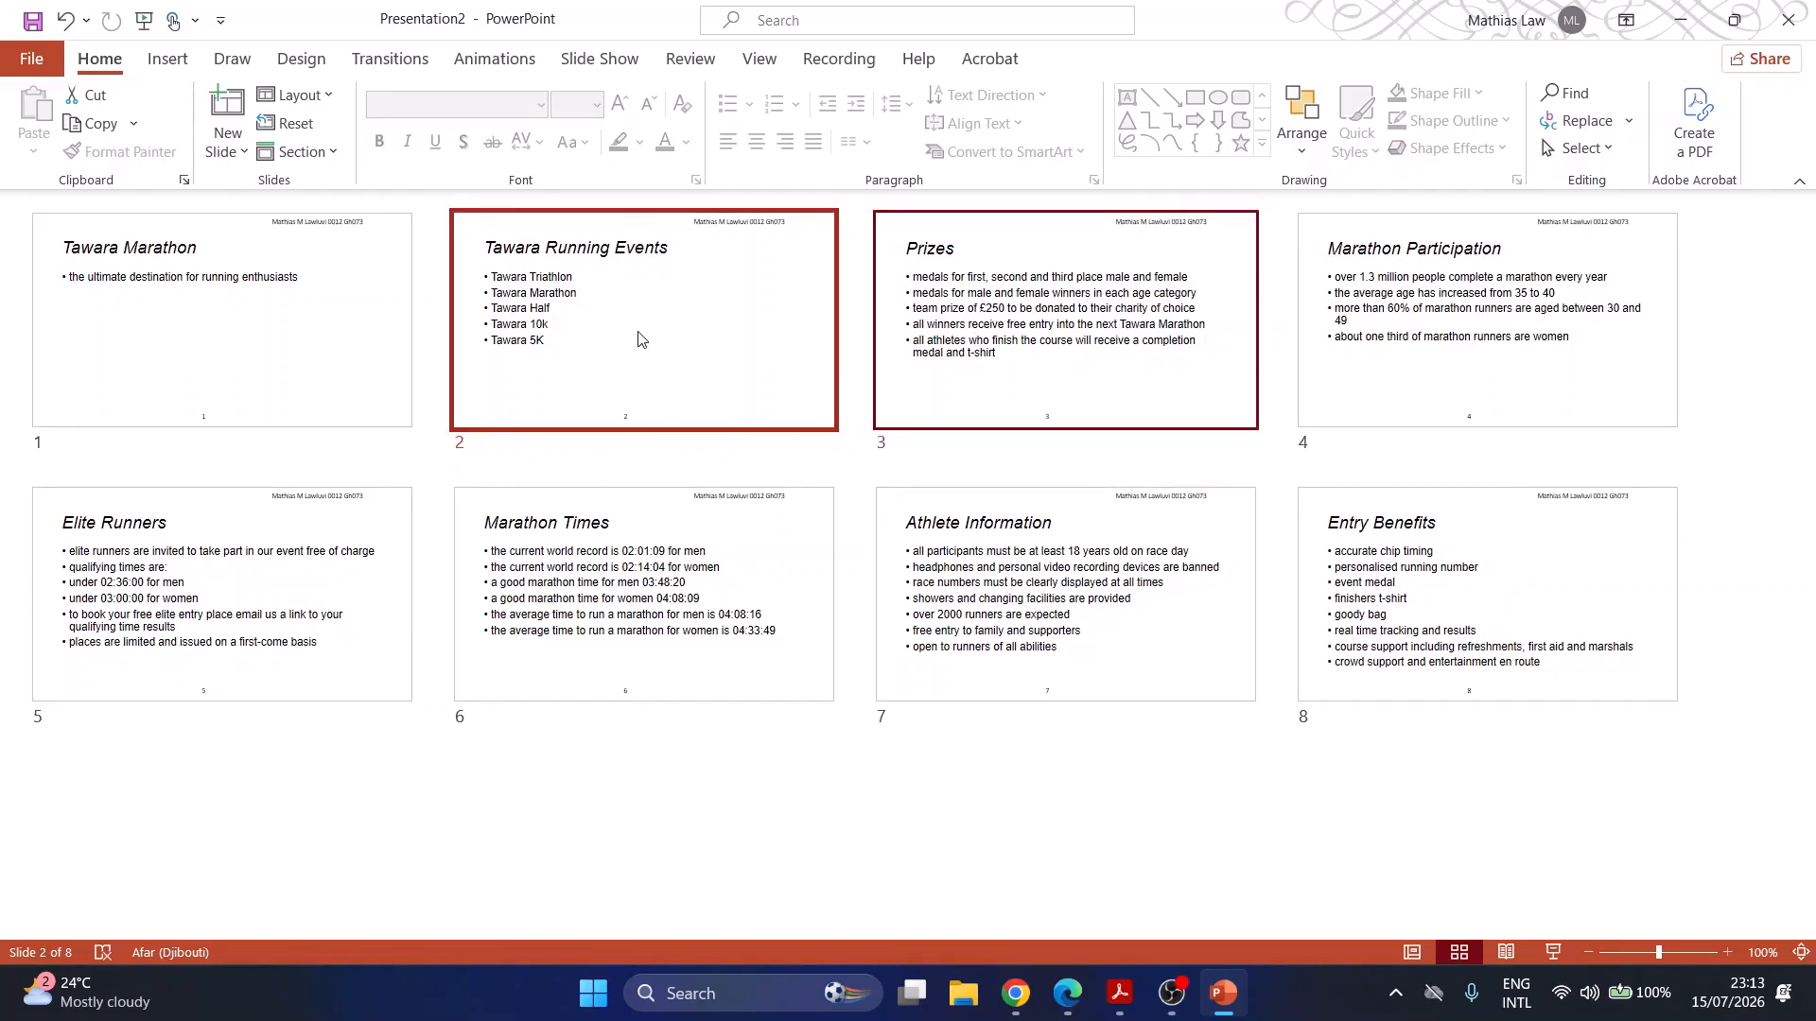
{"action": "key", "text": "Delete"}
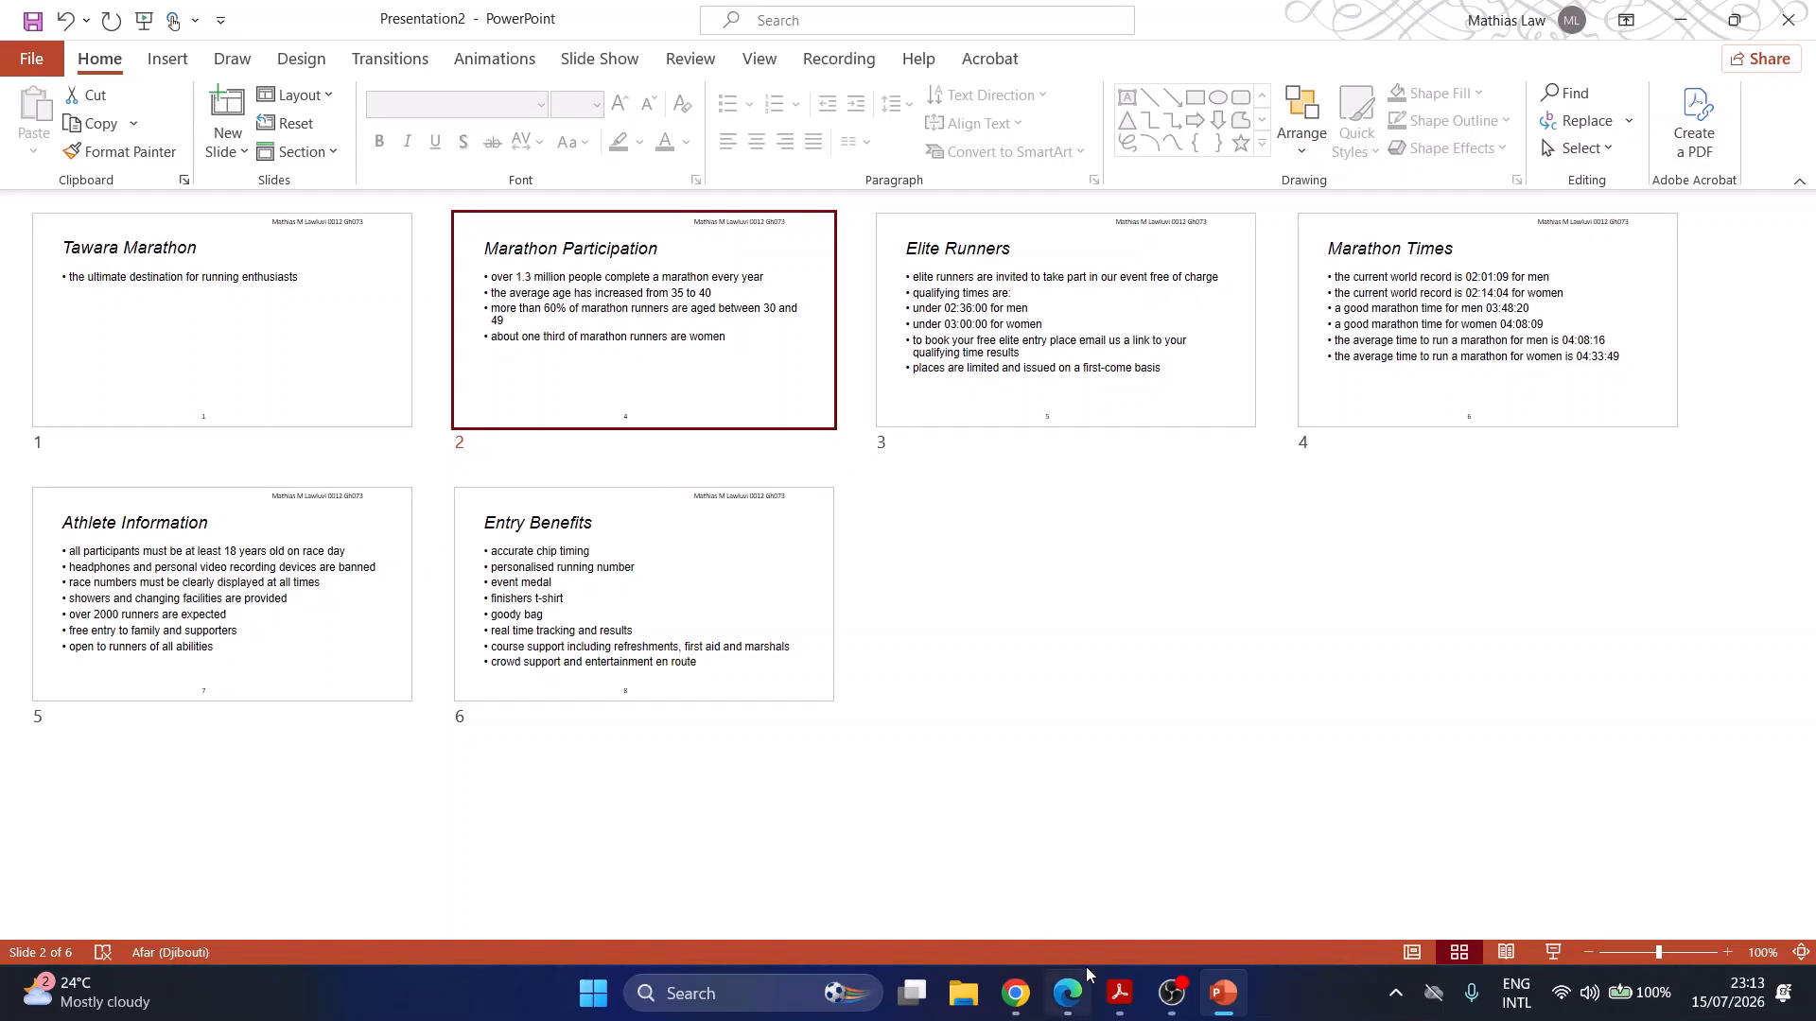
- In the question paper in Acrobat, highlight question number 23 and "total participation for men and women within each age group."
{"action": "mouse_move", "coordinate": [1119, 1005]}
{"action": "left_click", "coordinate": [912, 761]}
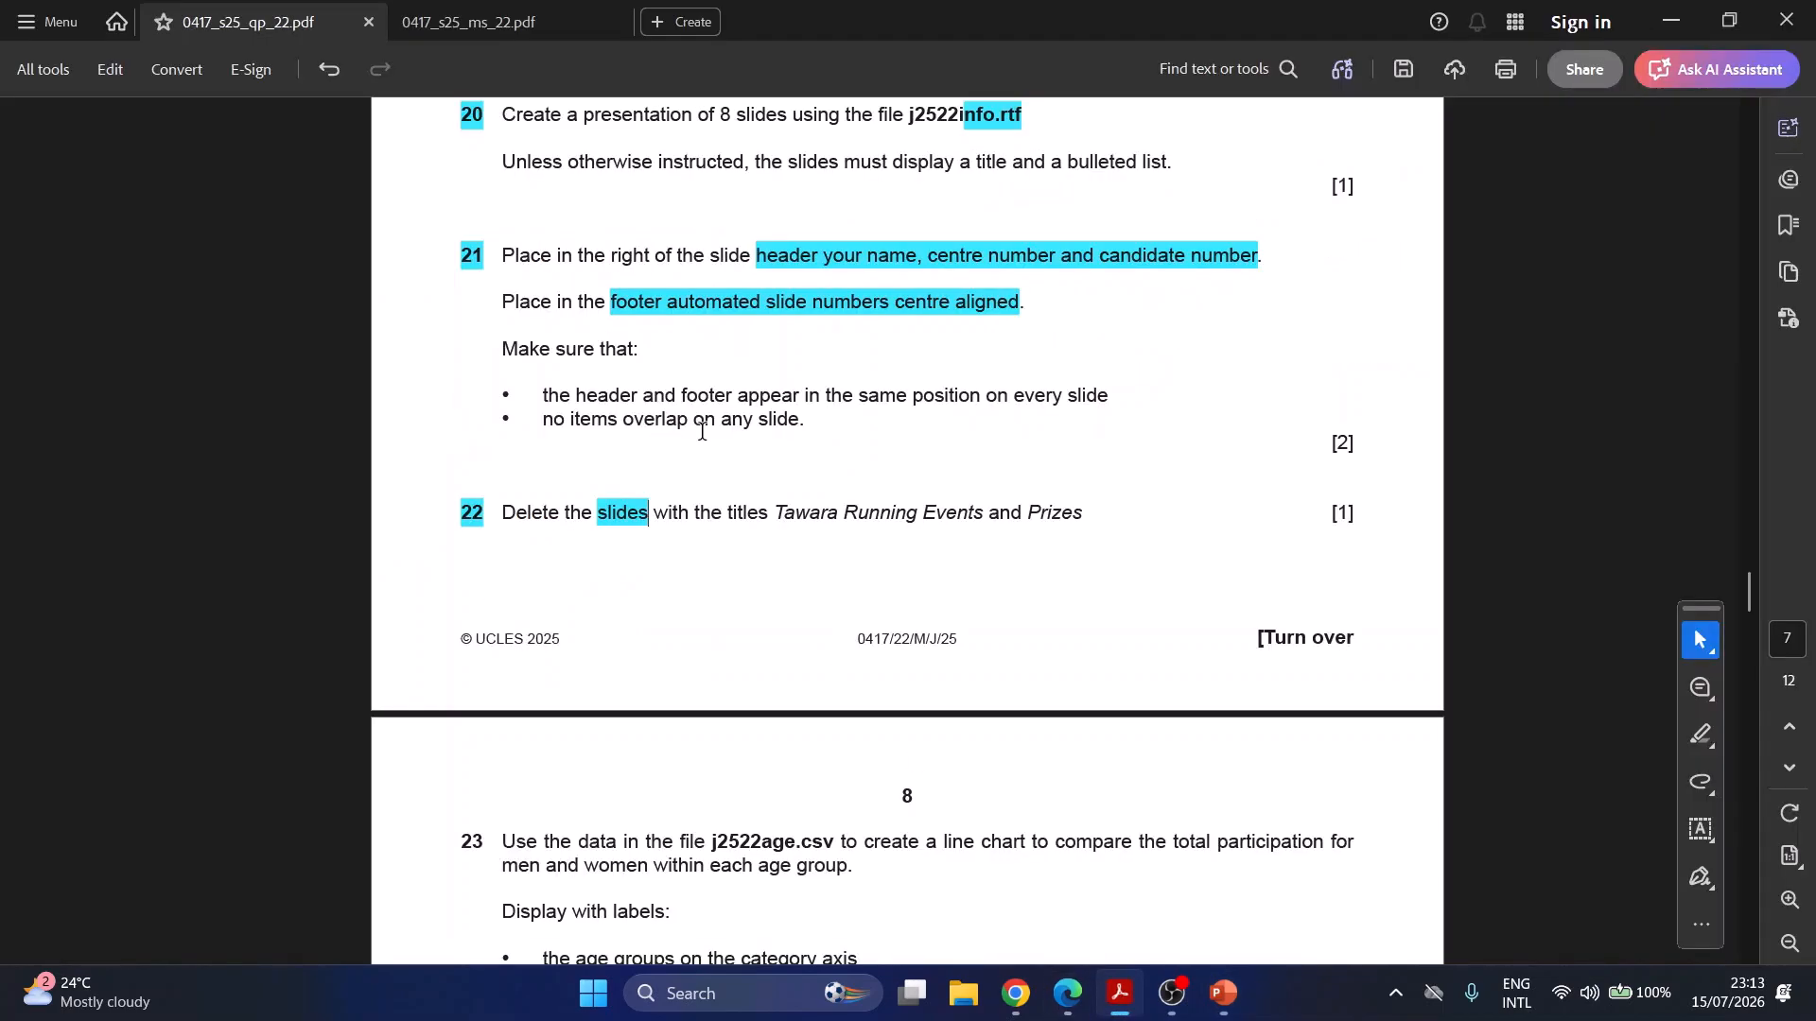
{"action": "scroll", "coordinate": [699, 438], "scroll_direction": "down", "scroll_amount": 1}
{"action": "scroll", "coordinate": [695, 454], "scroll_direction": "down", "scroll_amount": 3}
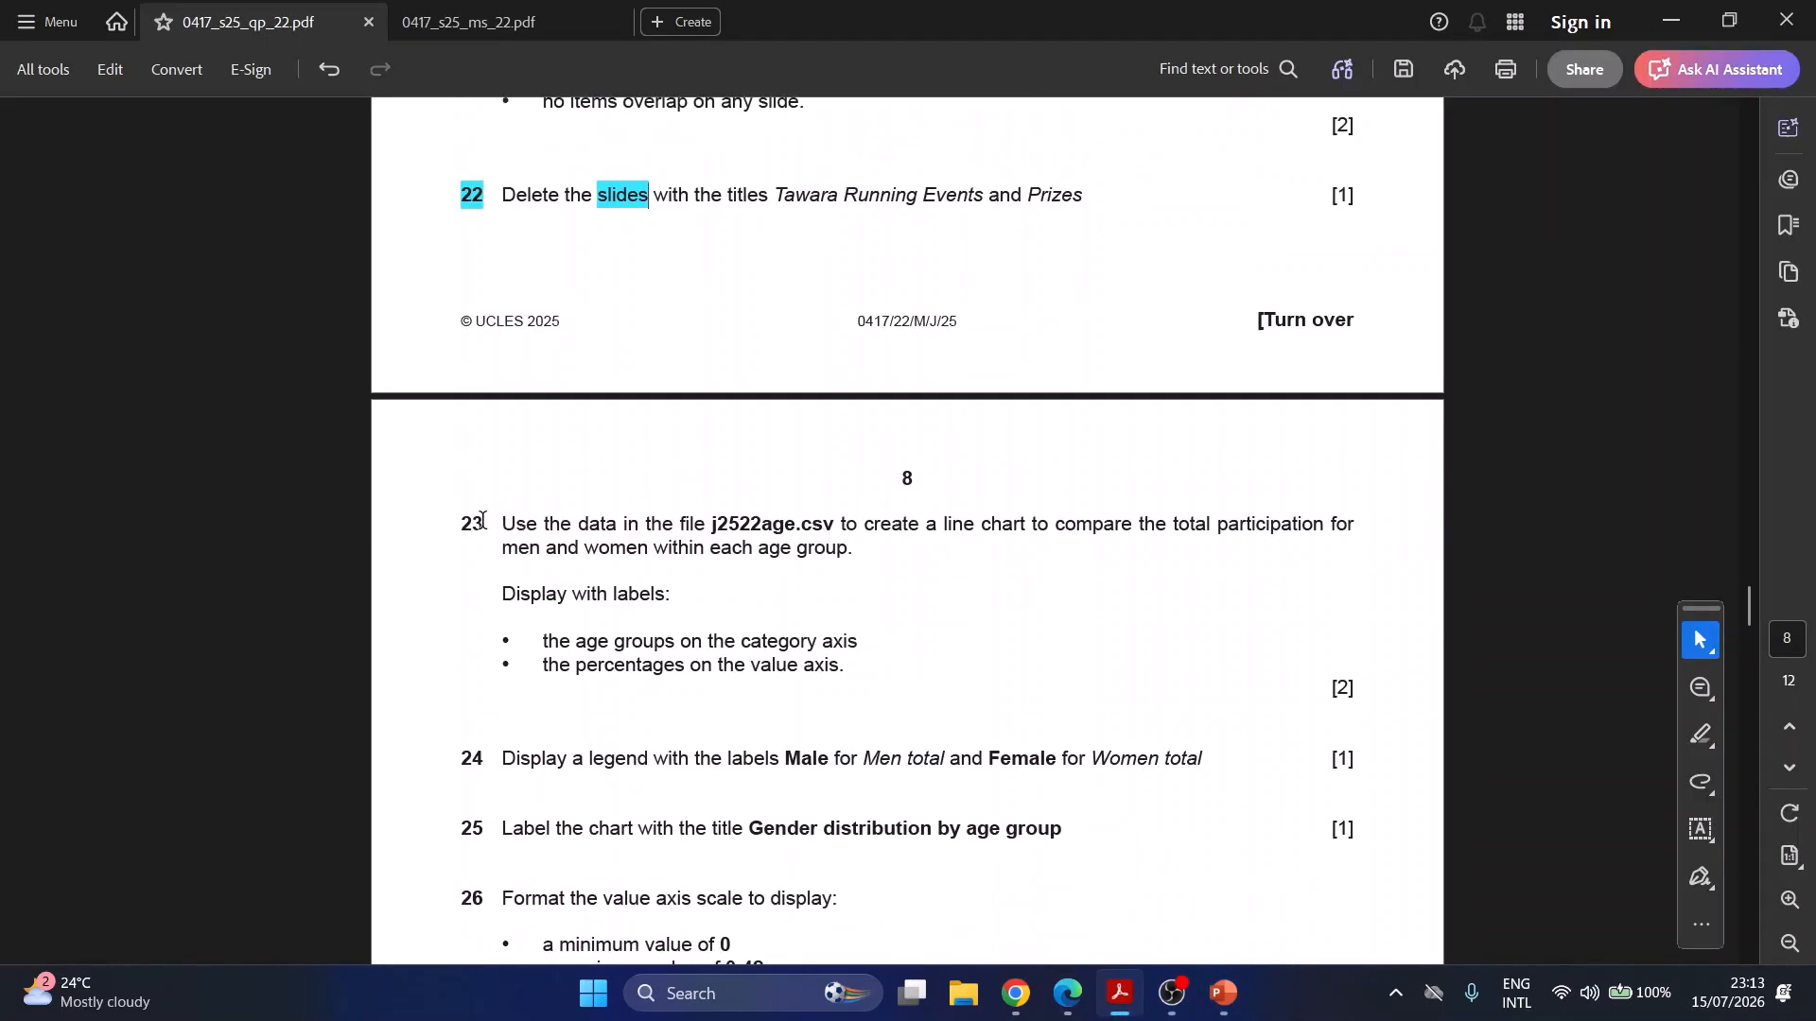
{"action": "left_click_drag", "start_coordinate": [417, 516], "coordinate": [518, 515]}
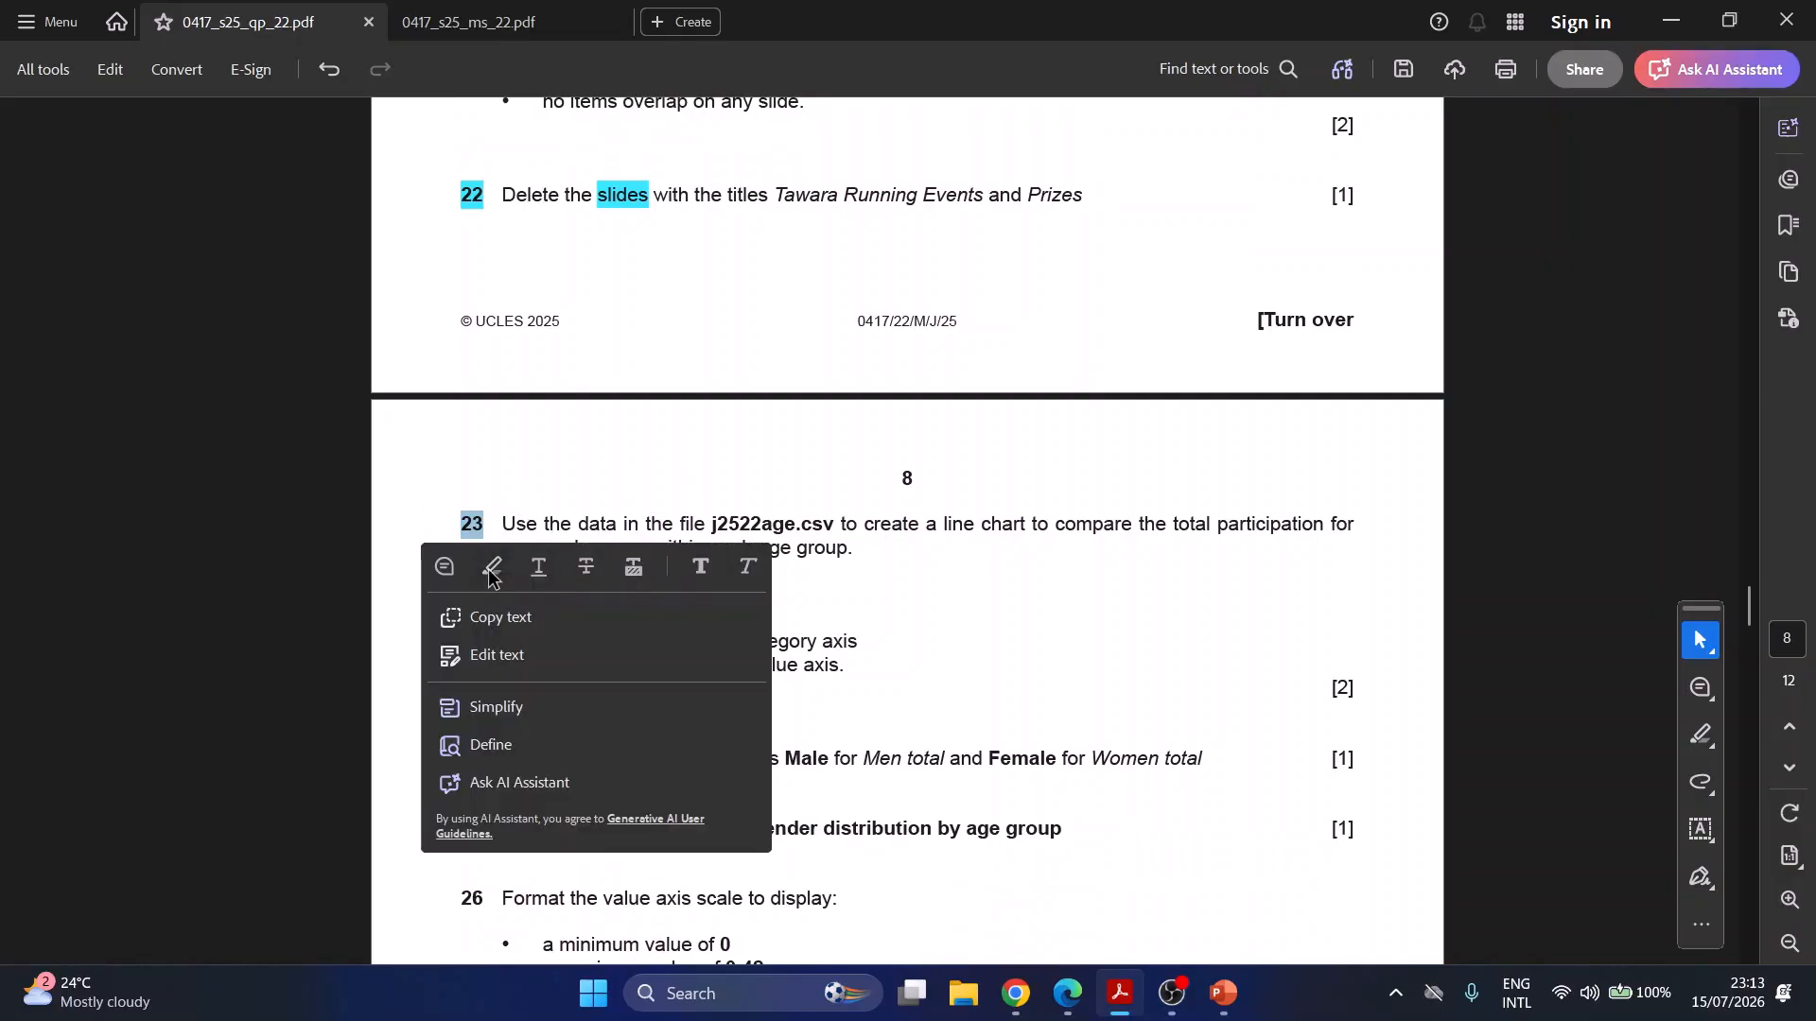
{"action": "scroll", "coordinate": [575, 544], "scroll_direction": "down", "scroll_amount": 1}
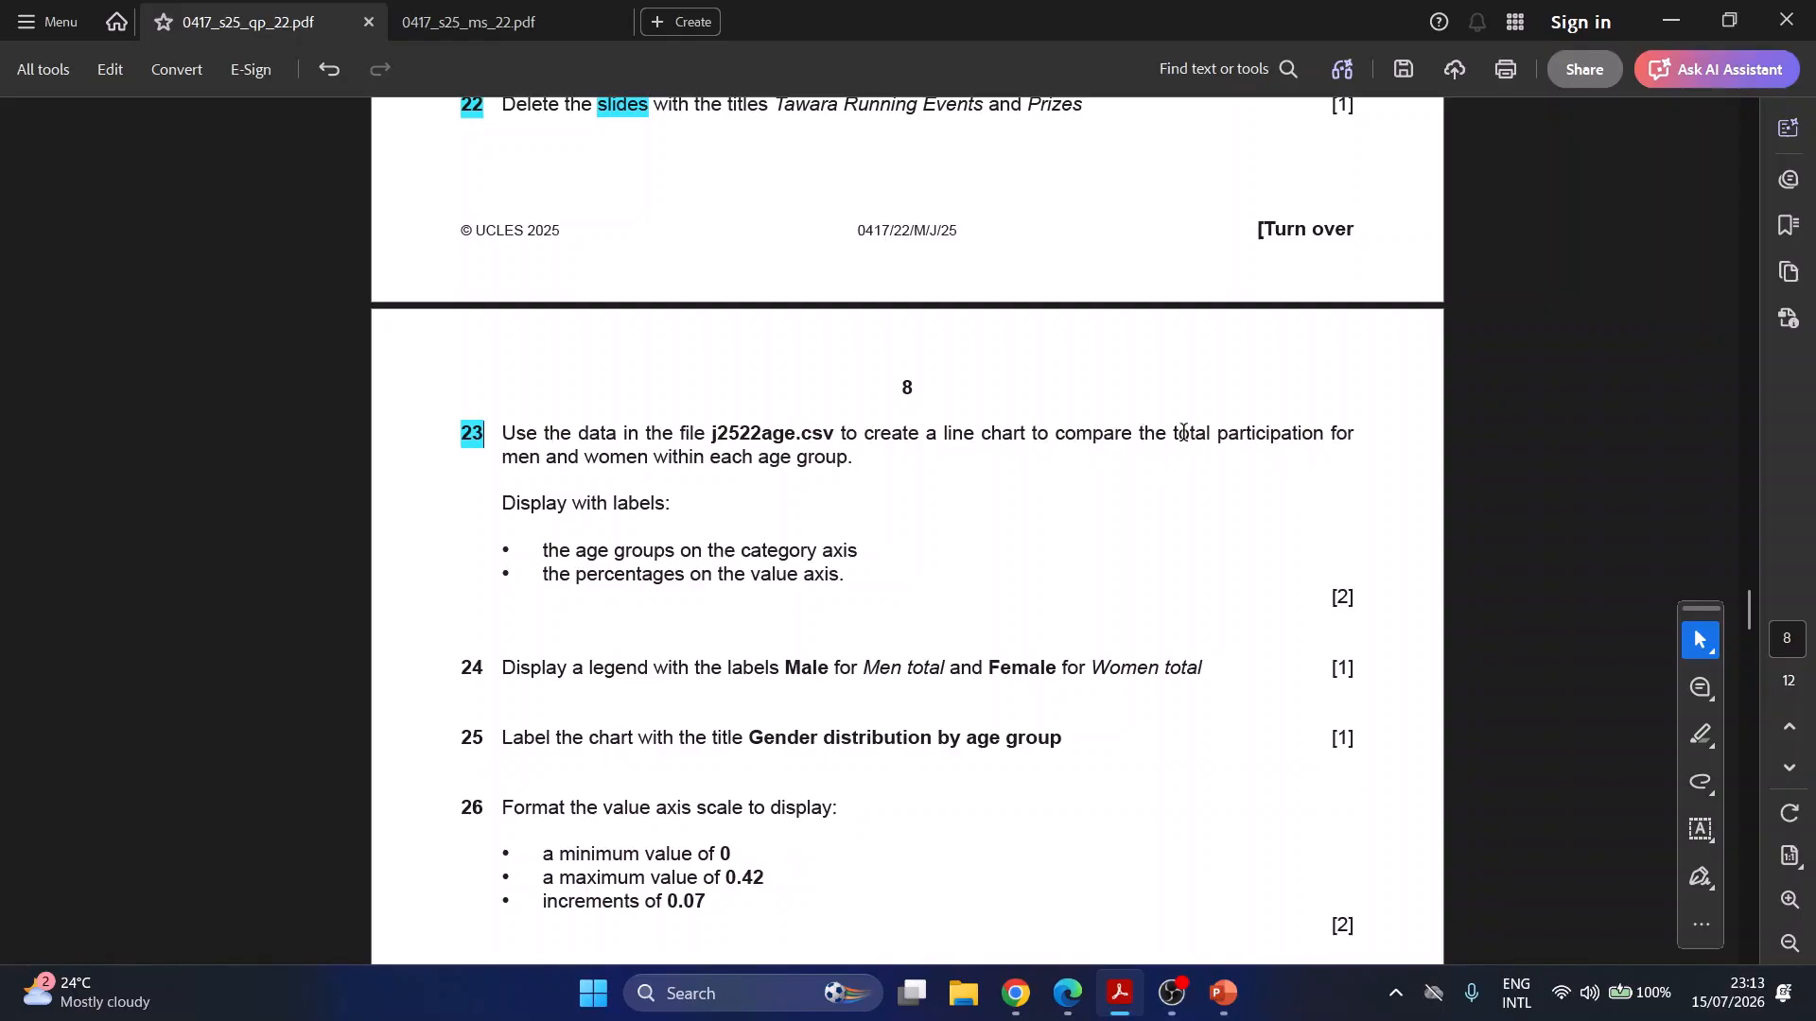
{"action": "left_click_drag", "start_coordinate": [1176, 432], "coordinate": [855, 469]}
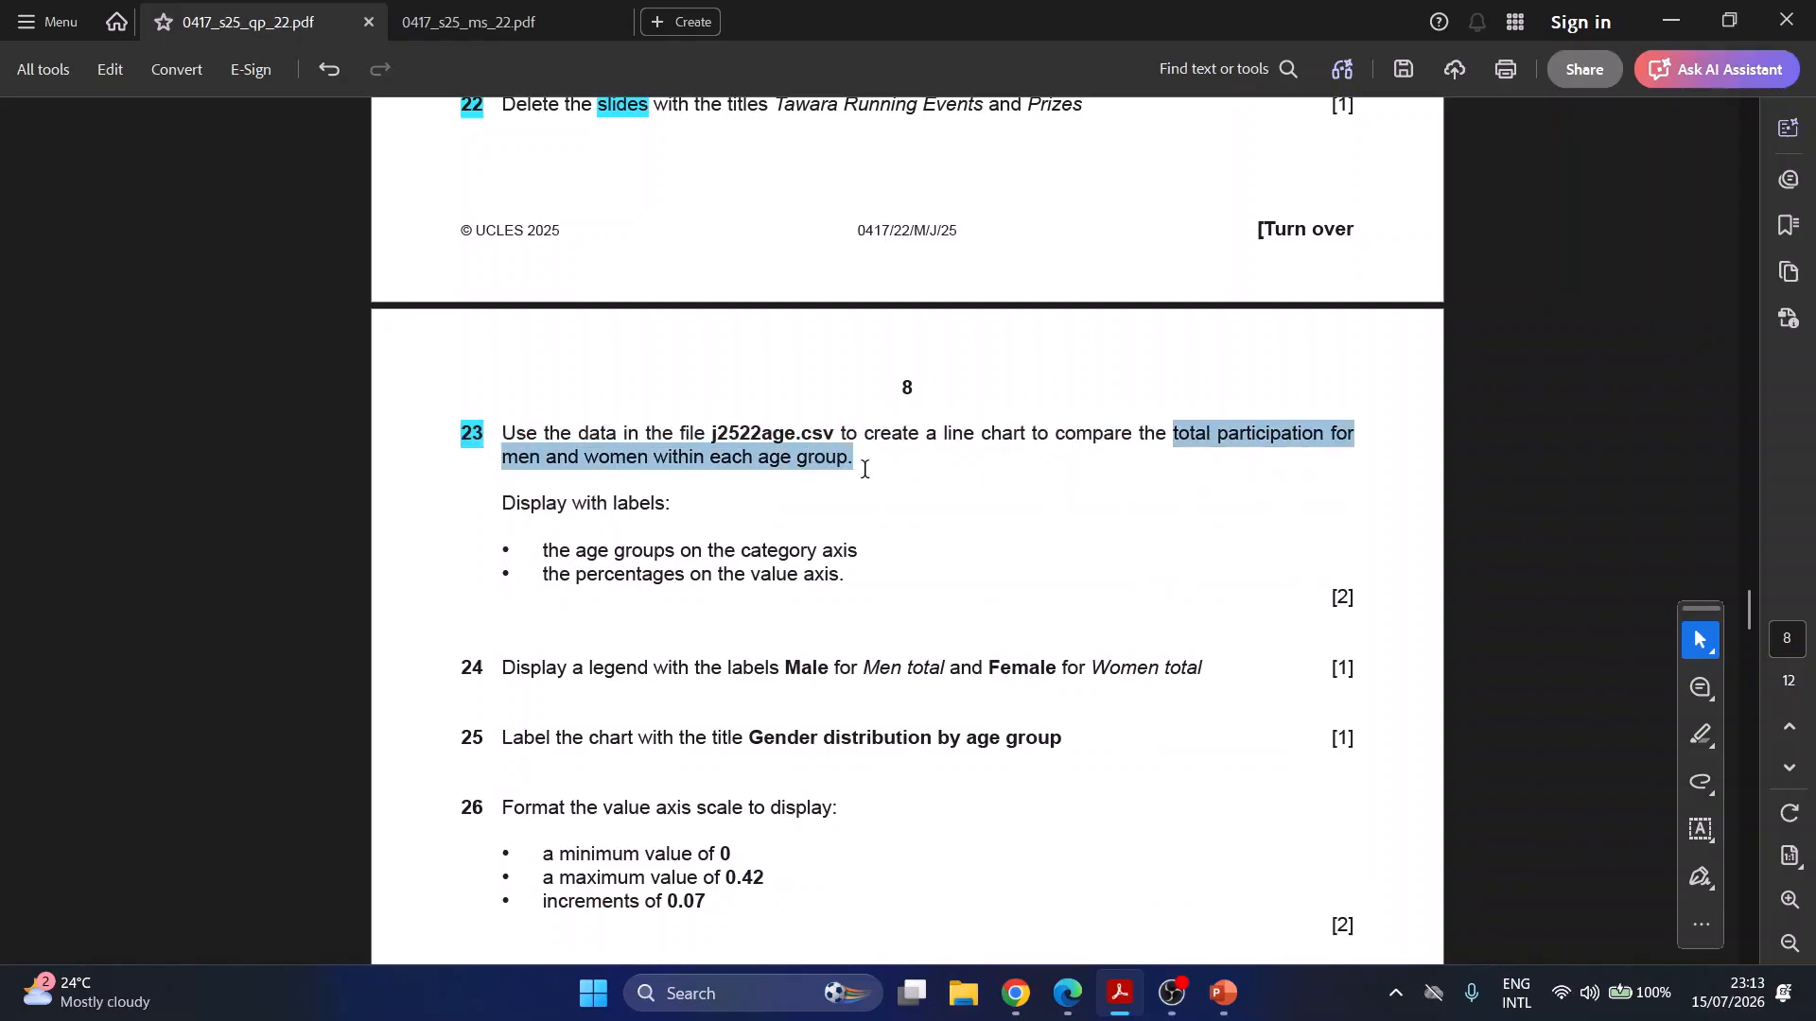
{"action": "left_click", "coordinate": [945, 496]}
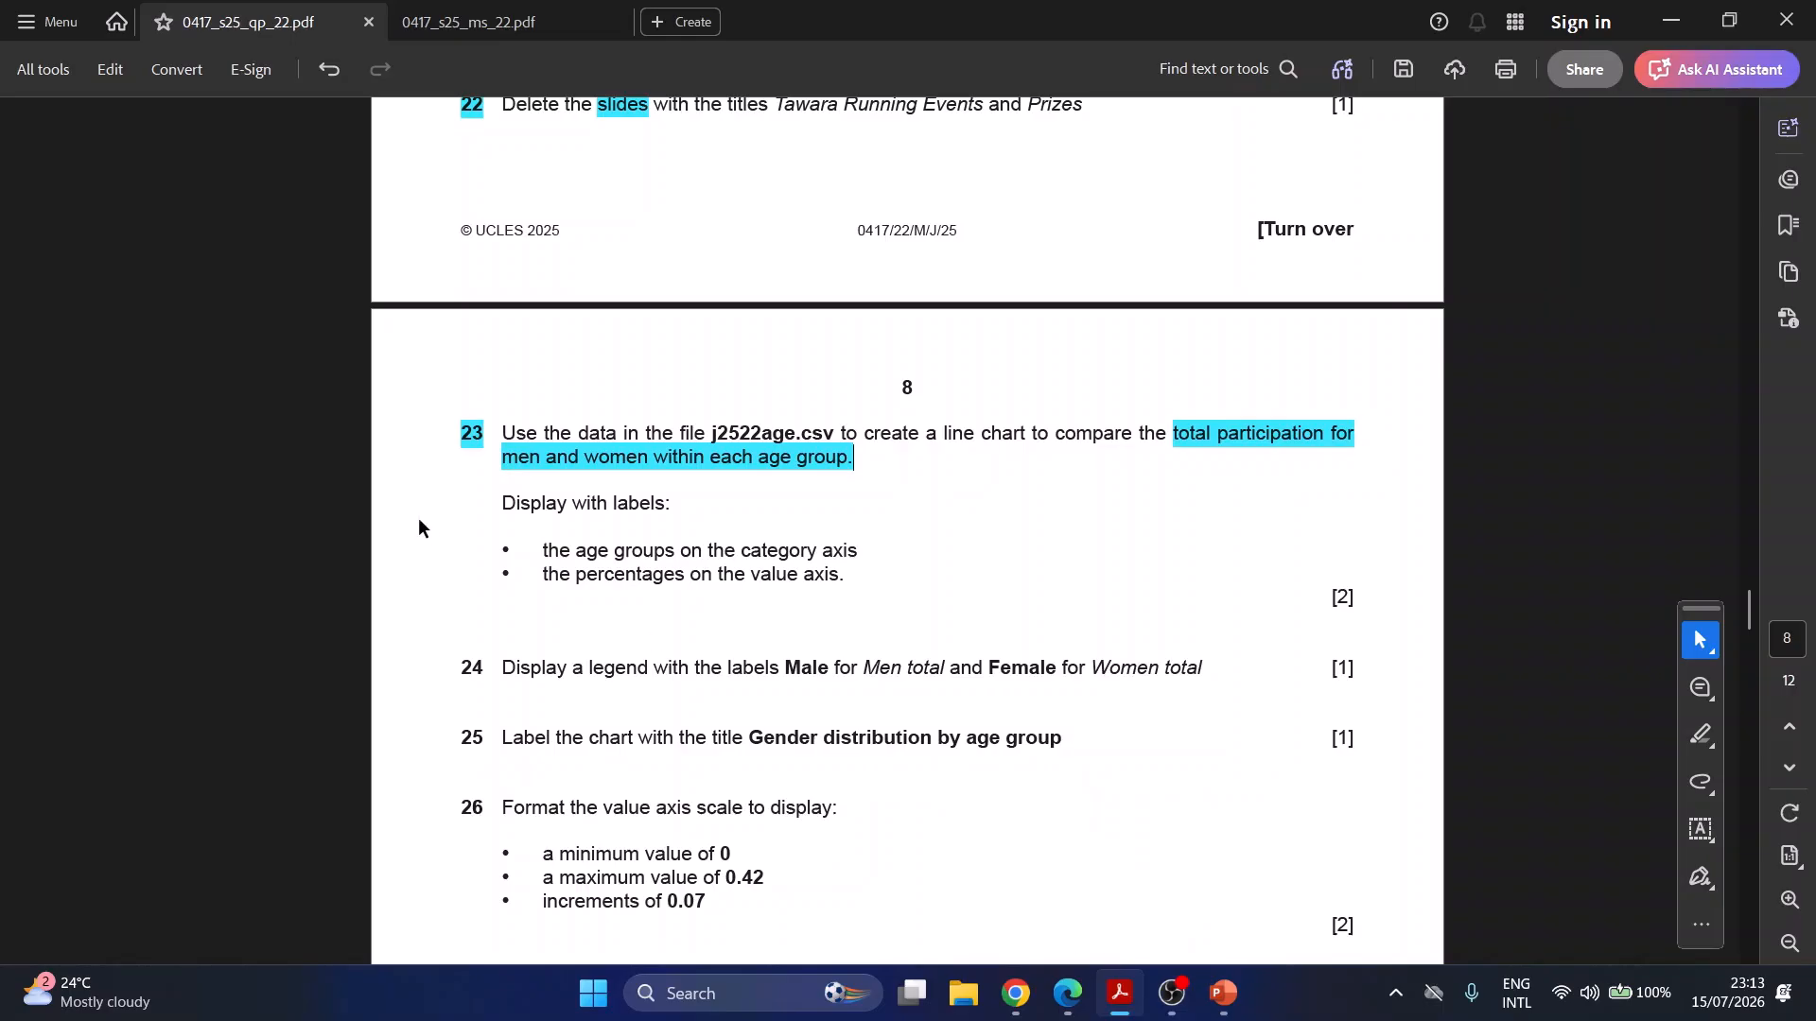
- Open j2522age.csv in Excel from the 06_0417_22_Confidential Source Files June 2025 folder in File Explorer
{"action": "left_click", "coordinate": [1222, 1008]}
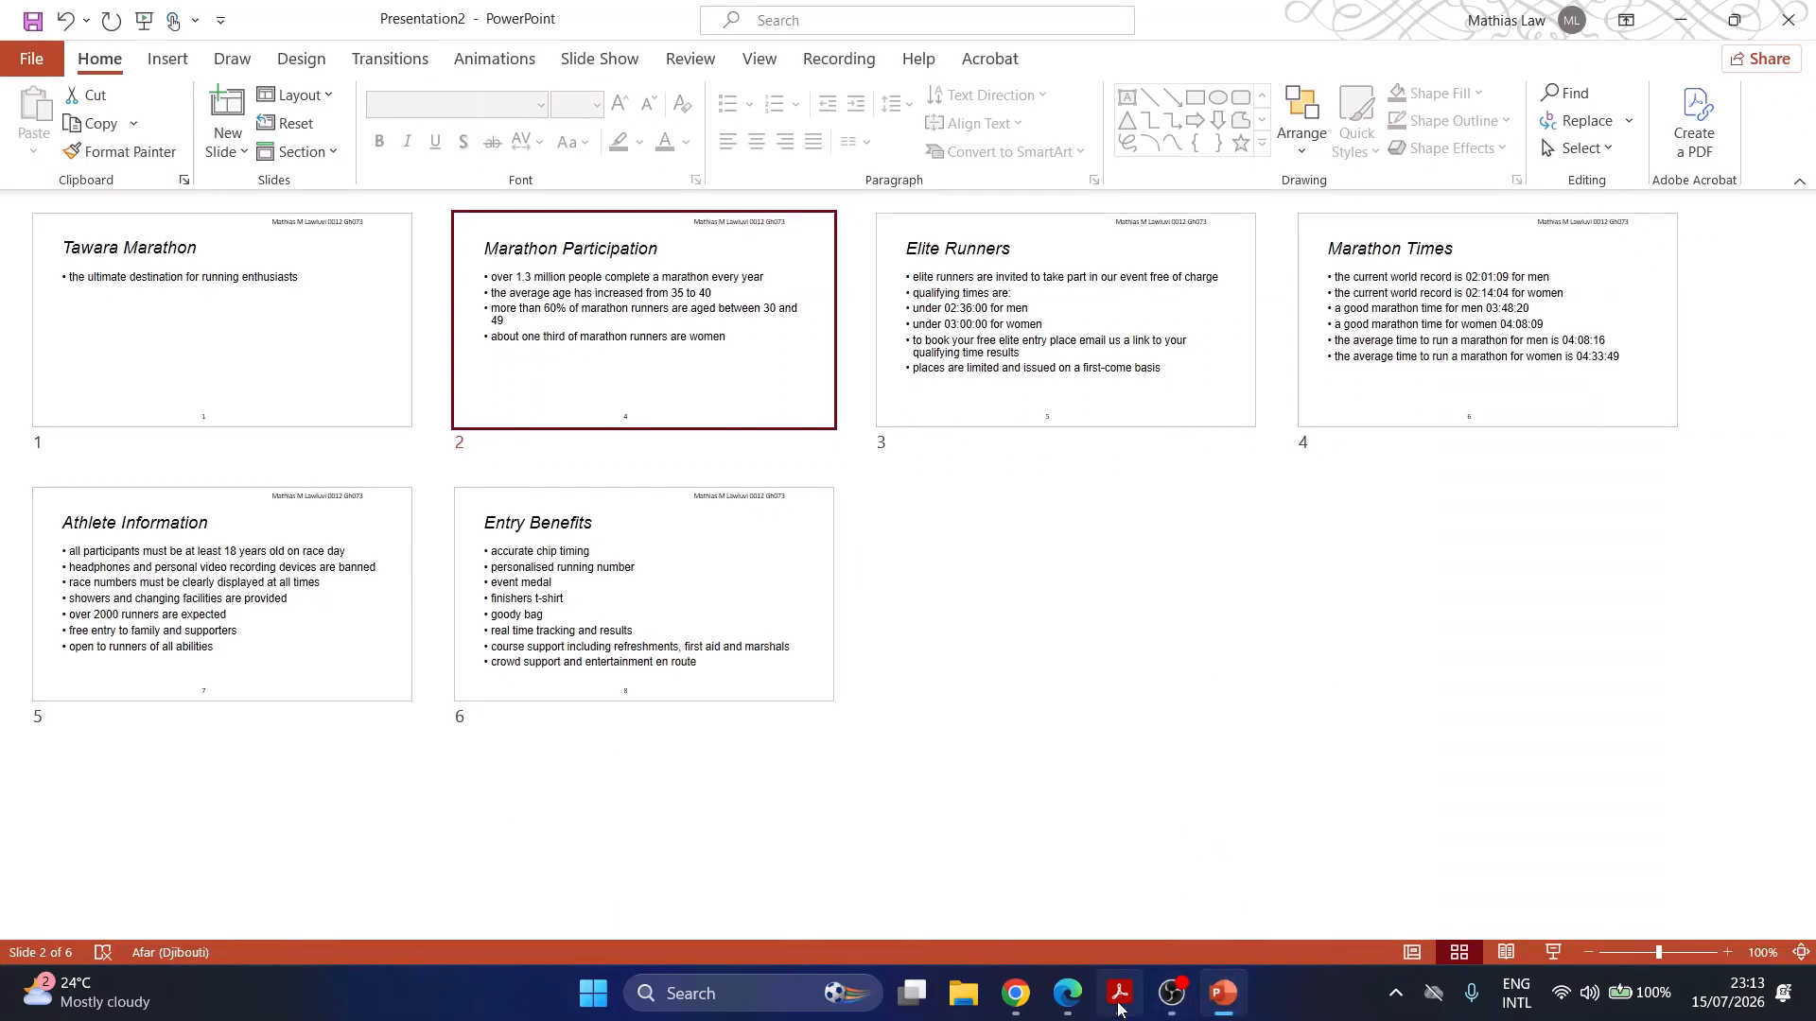
{"action": "left_click", "coordinate": [966, 1004]}
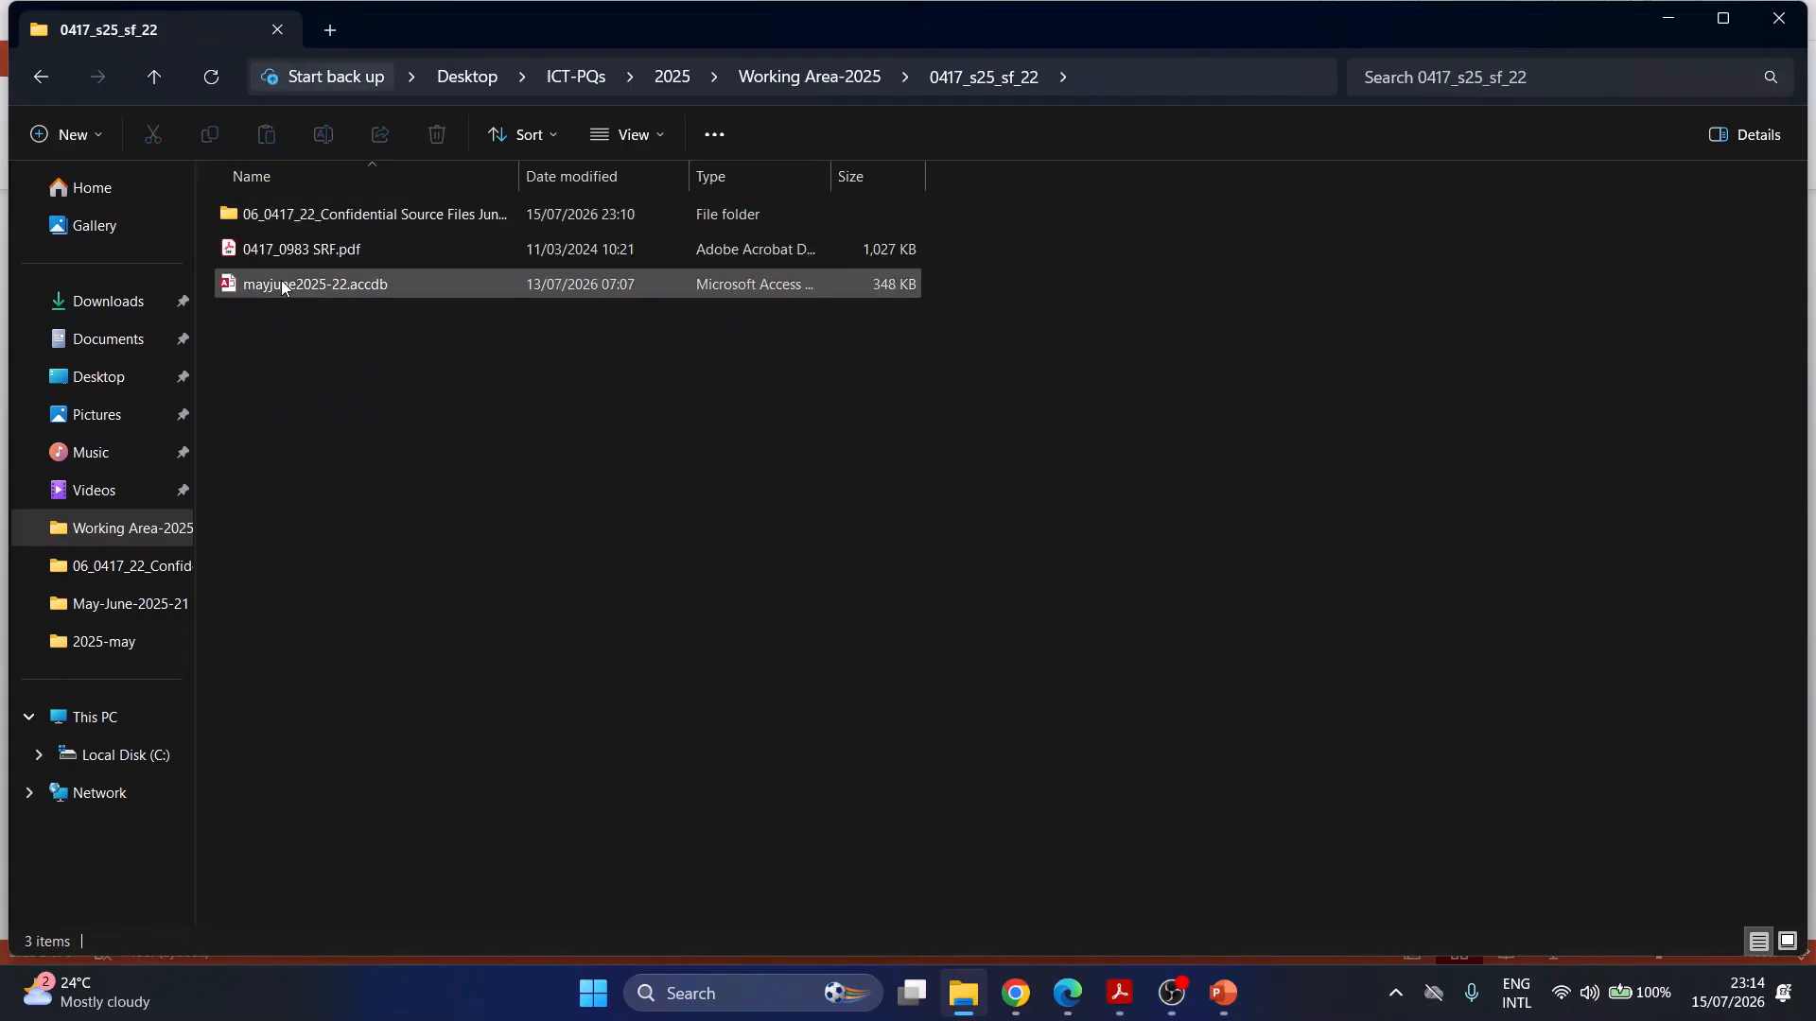
{"action": "double_click", "coordinate": [345, 217]}
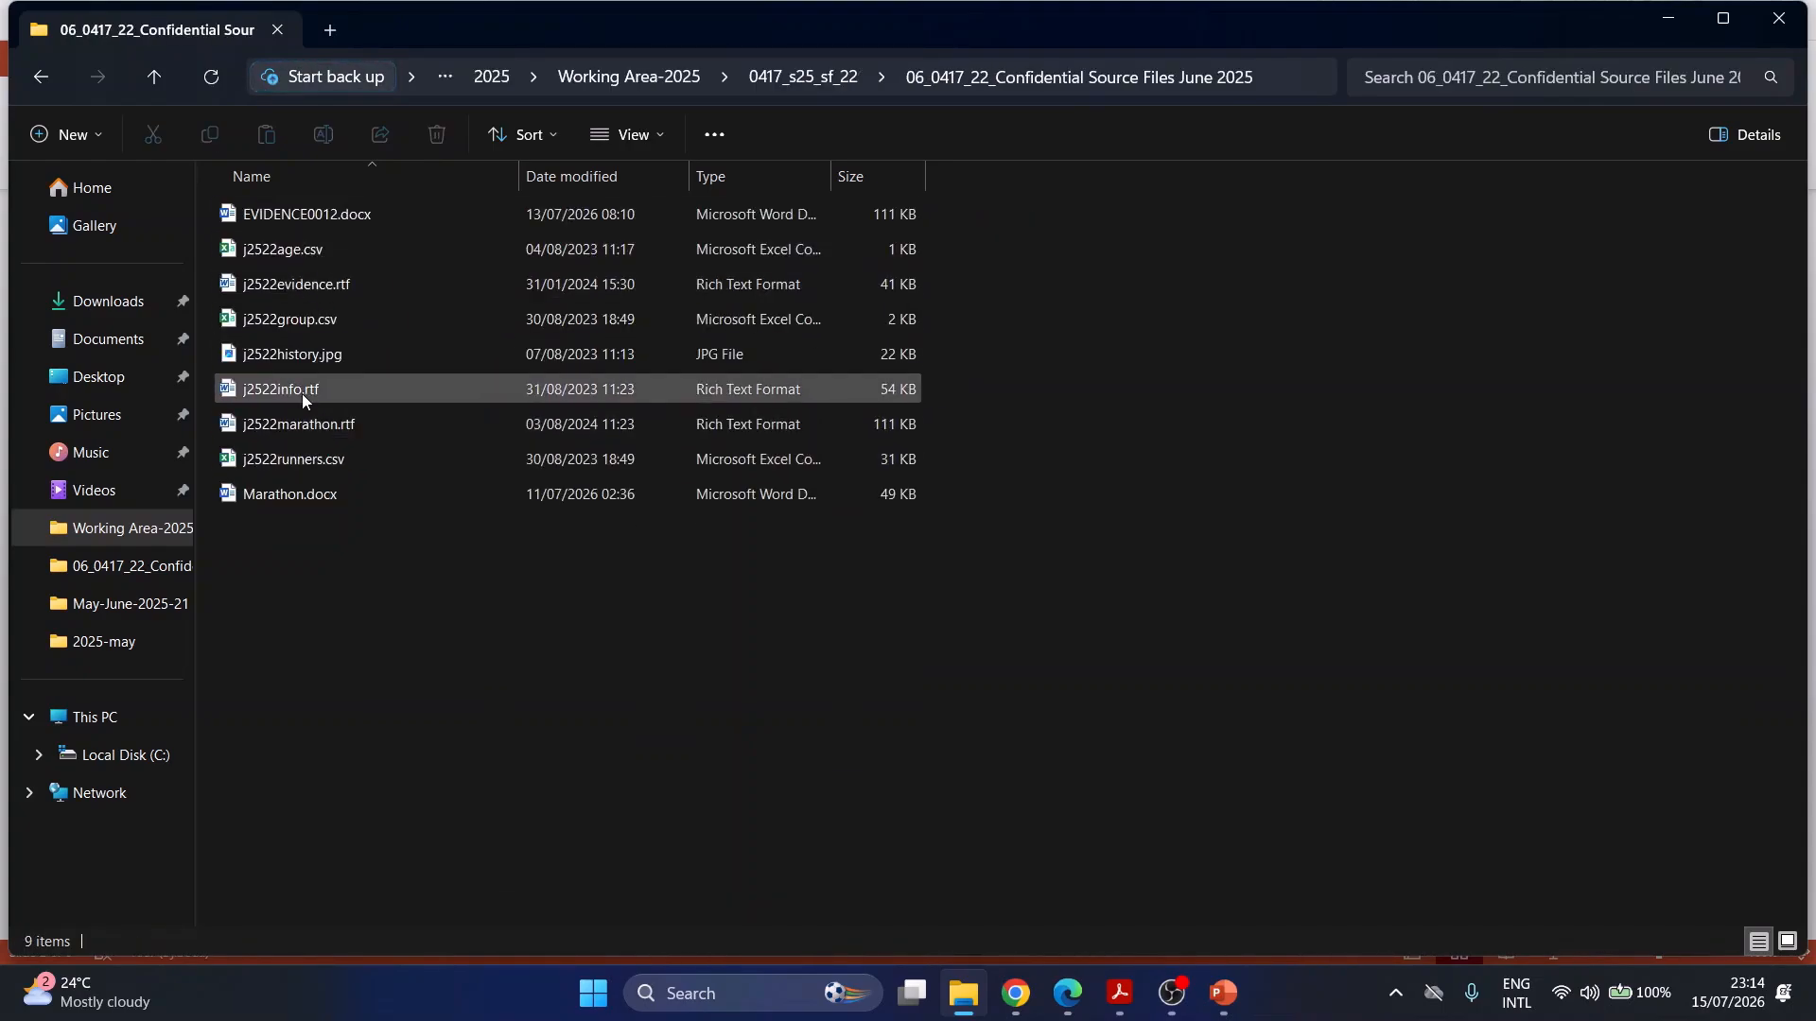
{"action": "double_click", "coordinate": [293, 252]}
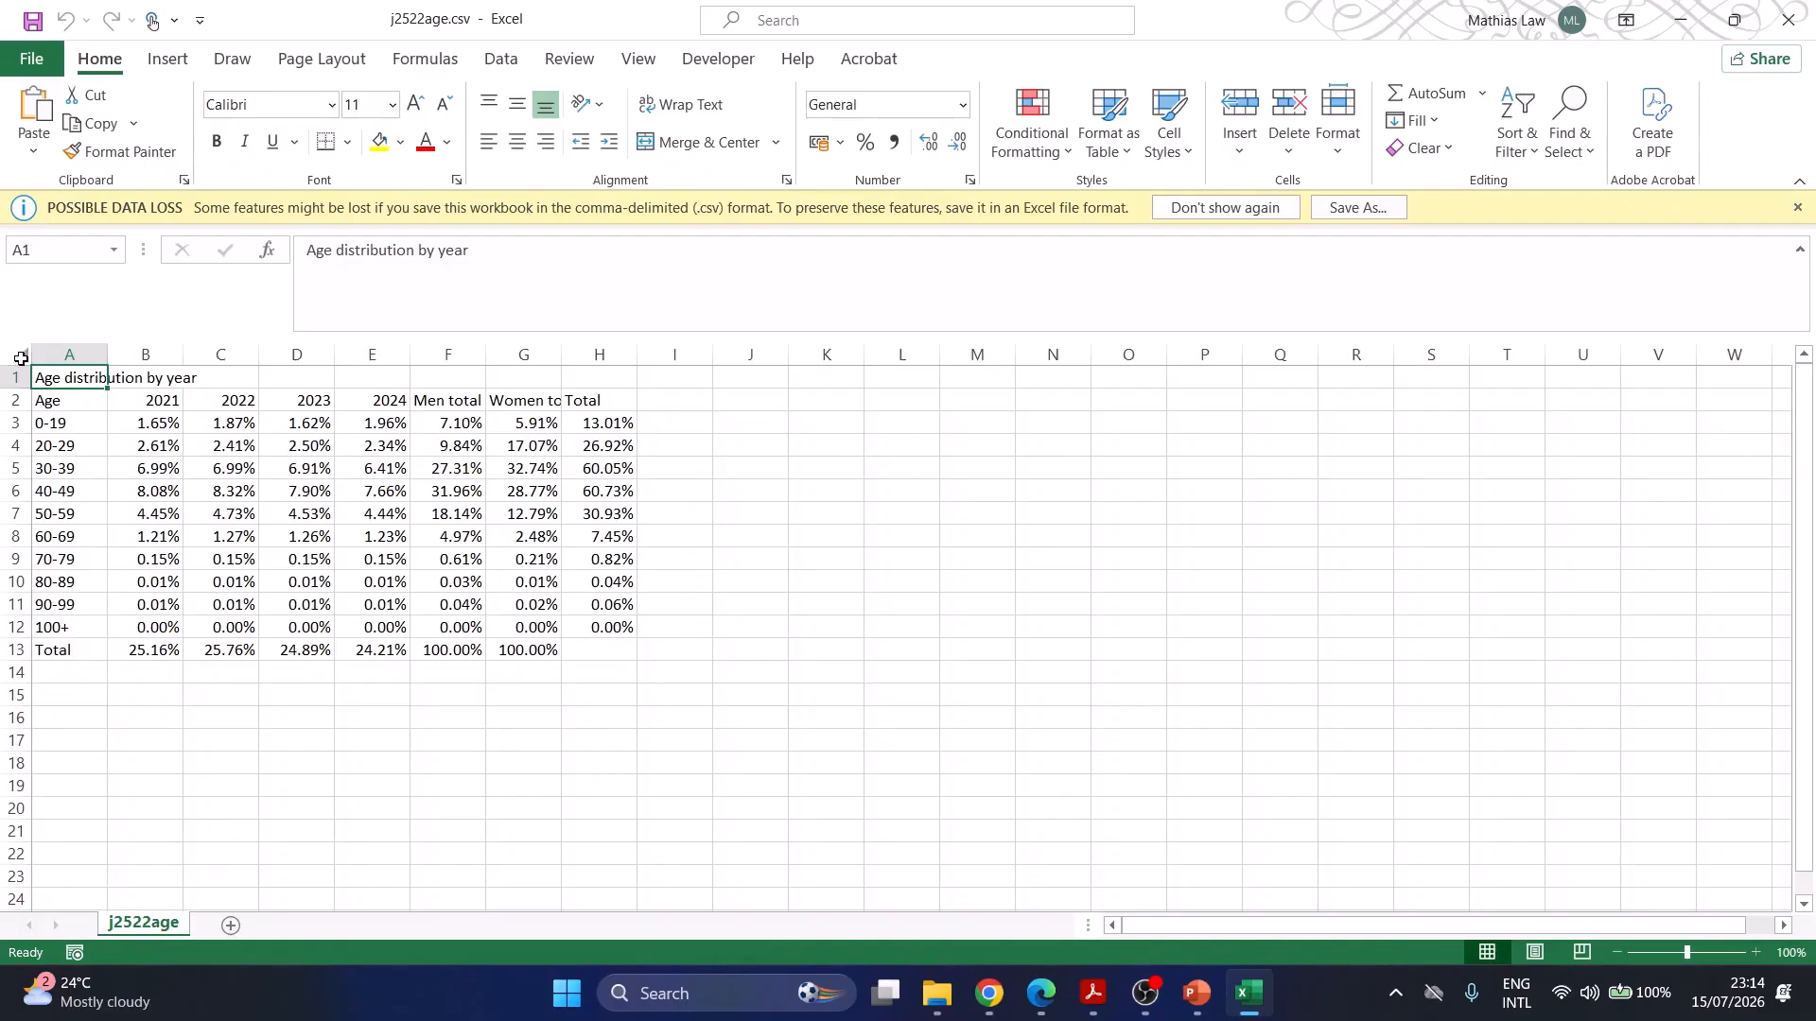
- Autofit the width of all columns in the age distribution sheet
{"action": "left_click", "coordinate": [19, 357]}
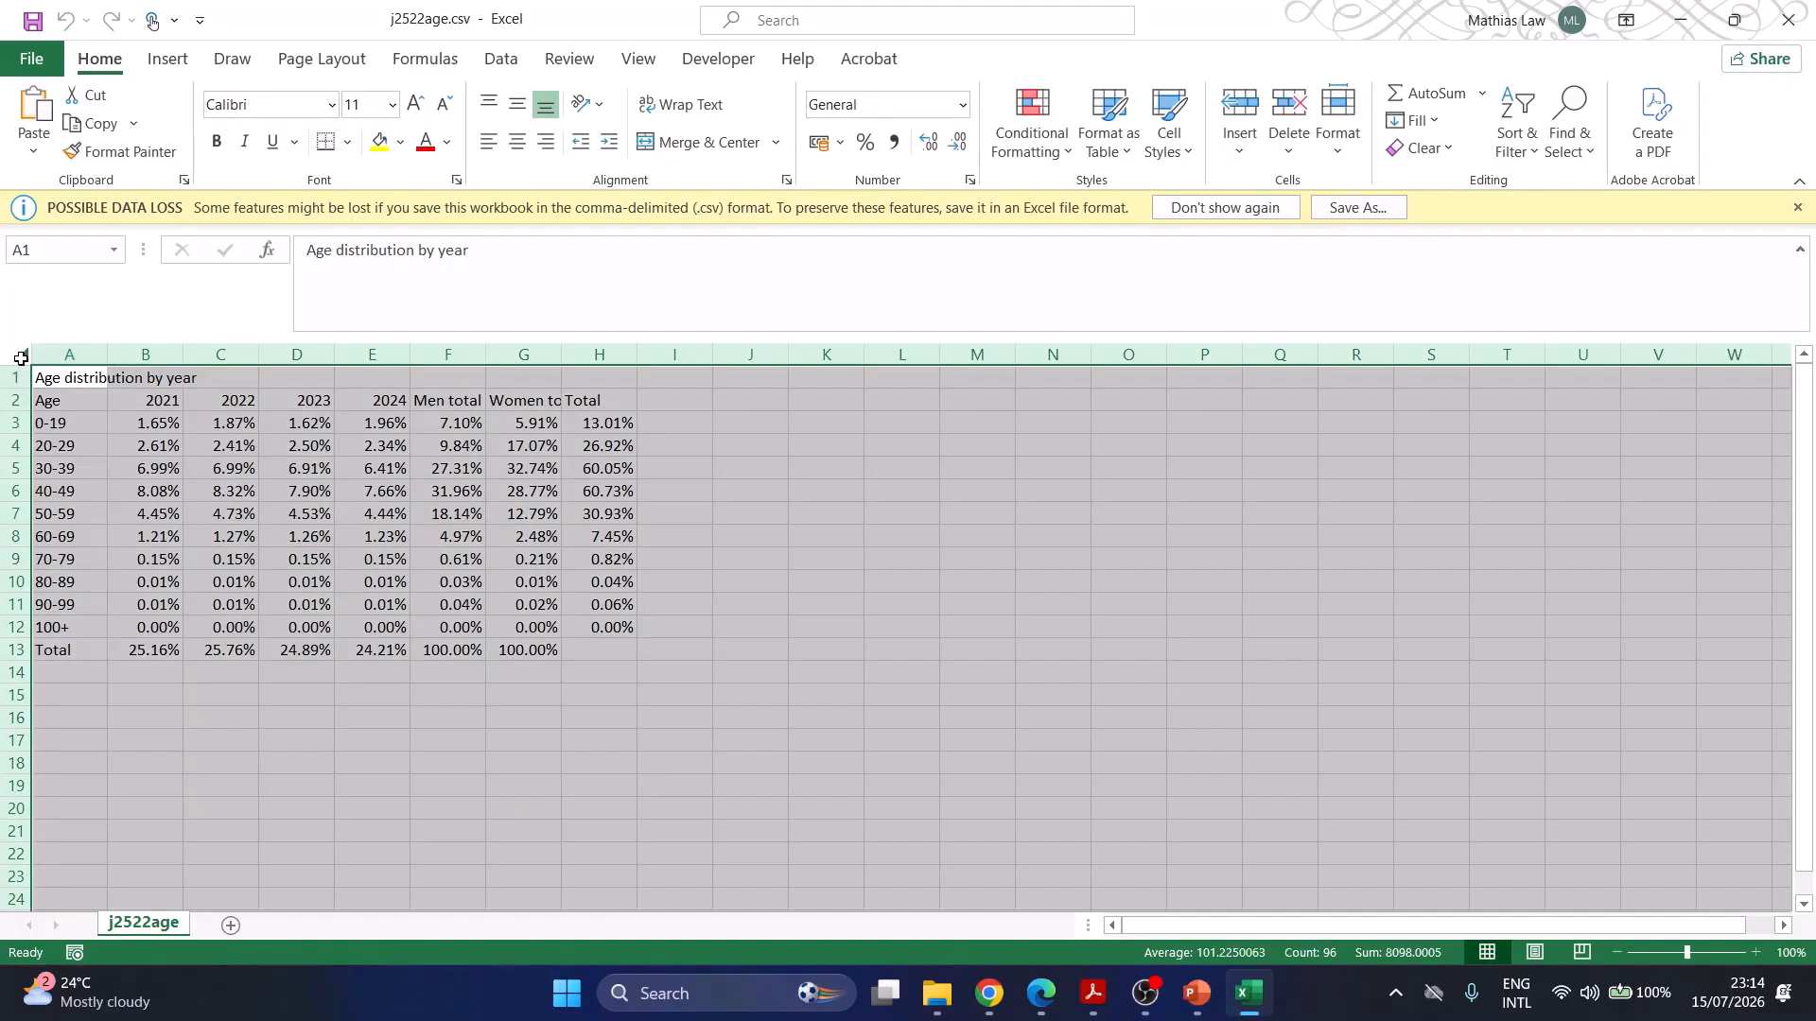
{"action": "double_click", "coordinate": [106, 355]}
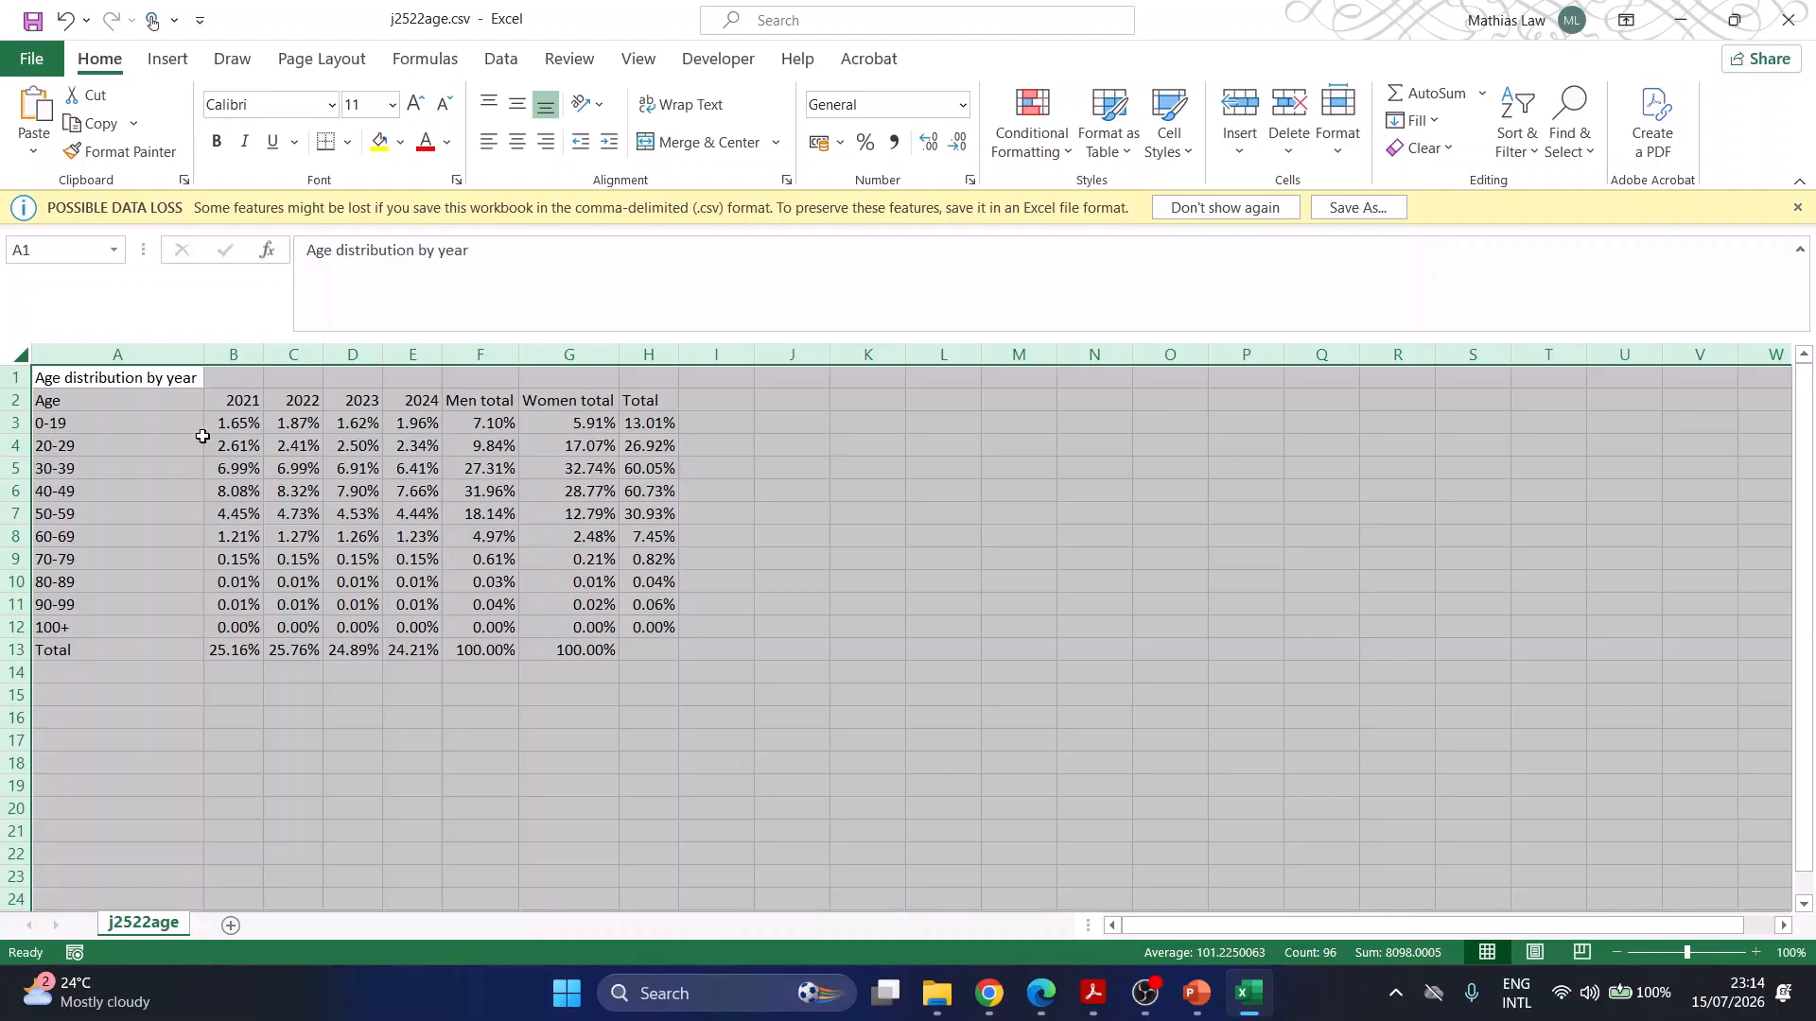
{"action": "left_click", "coordinate": [93, 623]}
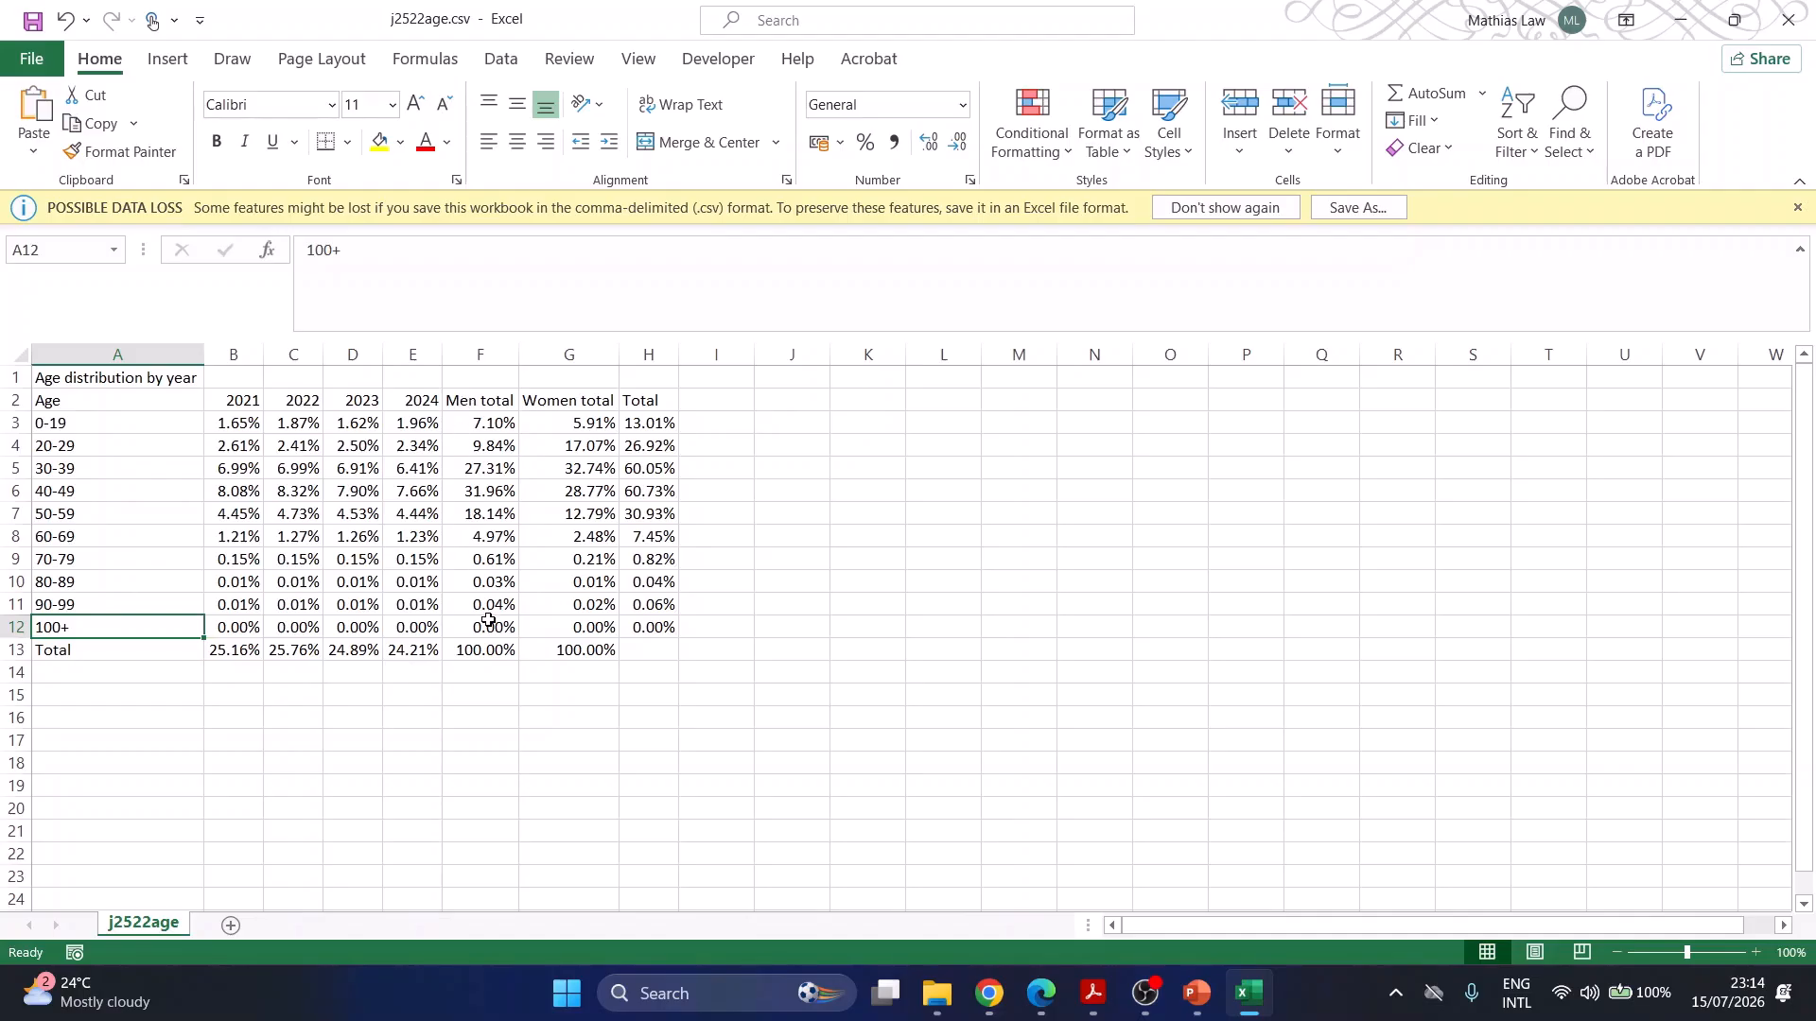
- Recheck question 23 in Acrobat, return to Excel and insert a clustered column chart from A2:A12 and F2:G12 (Age, Men total, Women total)
{"action": "left_click", "coordinate": [1209, 996]}
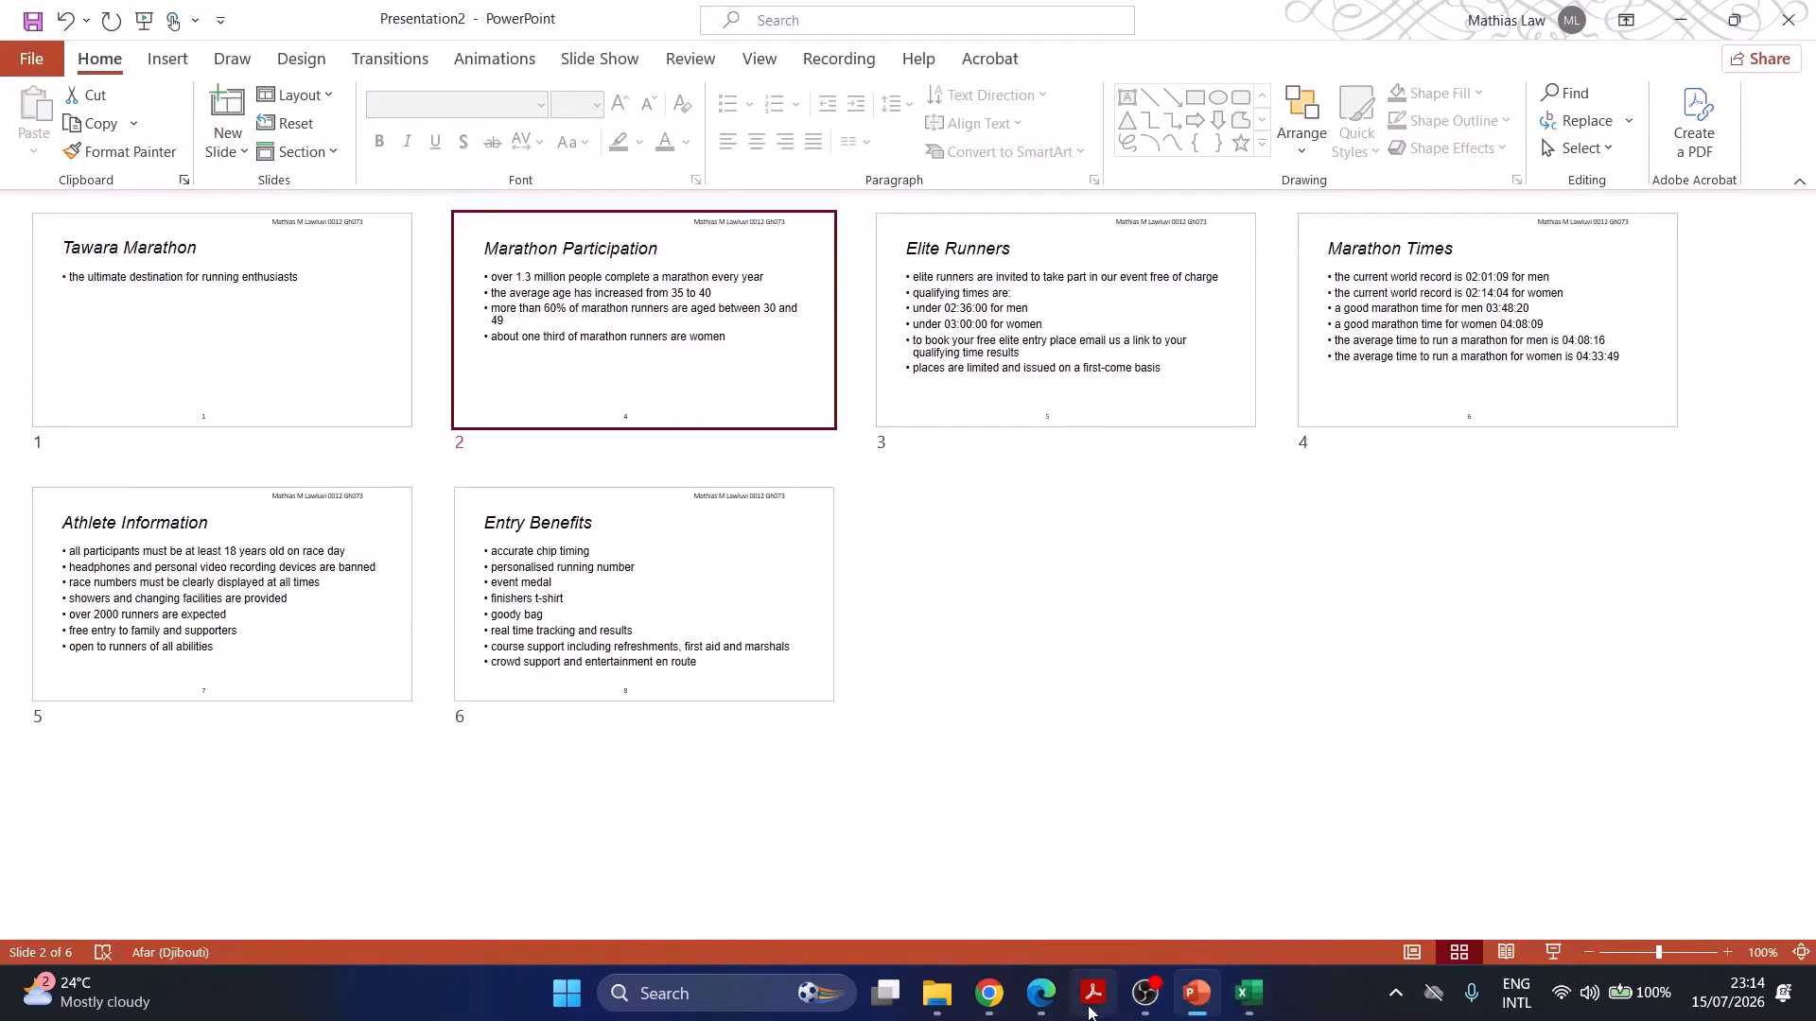
{"action": "left_click", "coordinate": [1093, 993]}
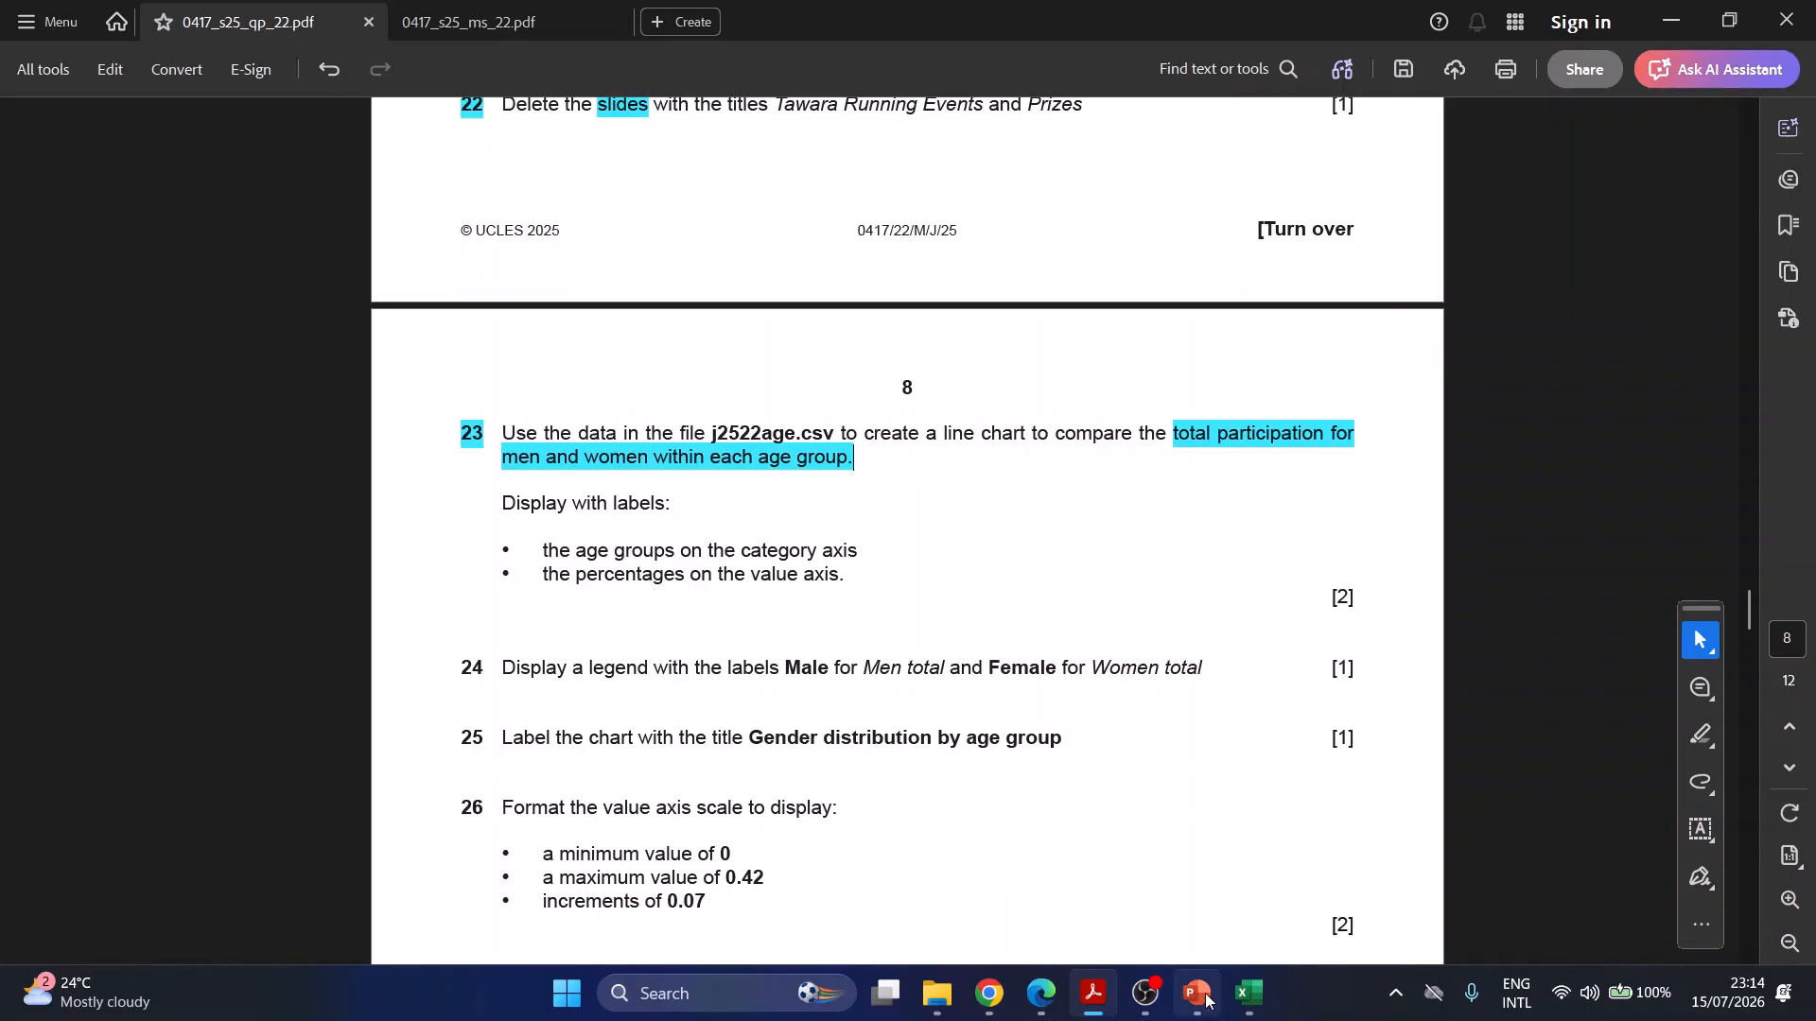
{"action": "mouse_move", "coordinate": [1203, 1001]}
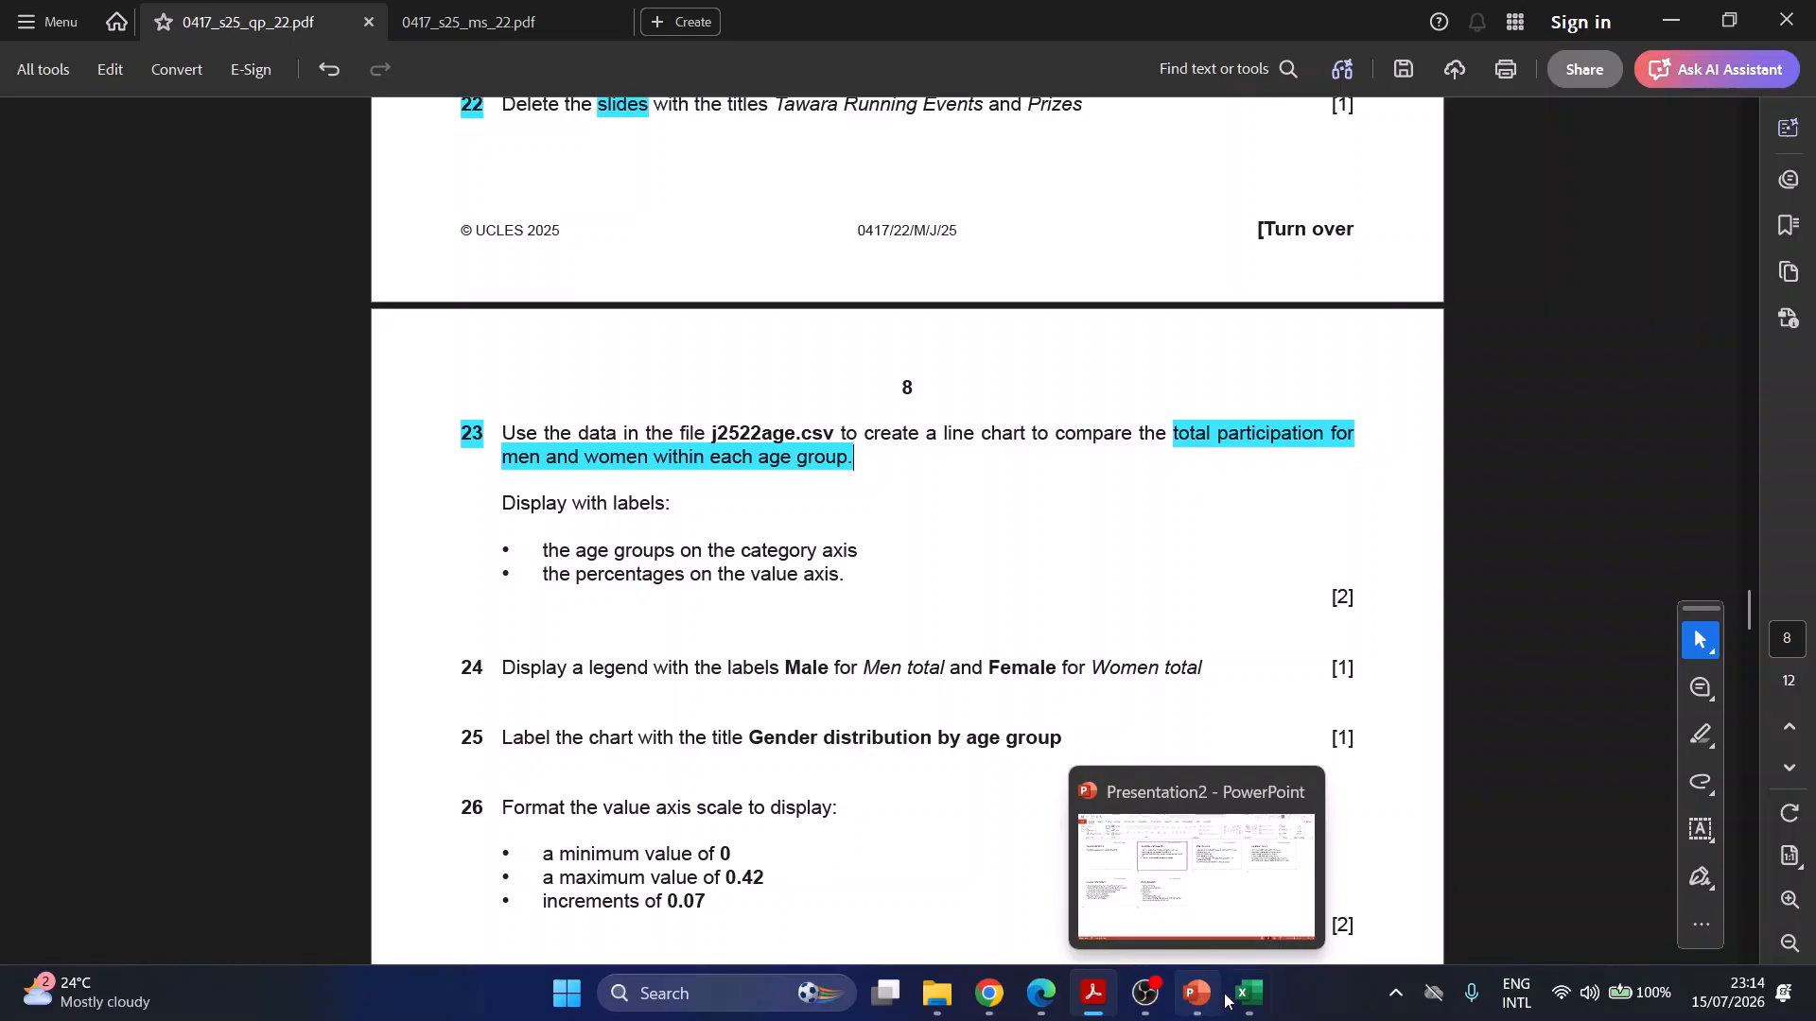
{"action": "left_click", "coordinate": [1246, 995]}
{"action": "left_click_drag", "start_coordinate": [105, 399], "coordinate": [94, 610]}
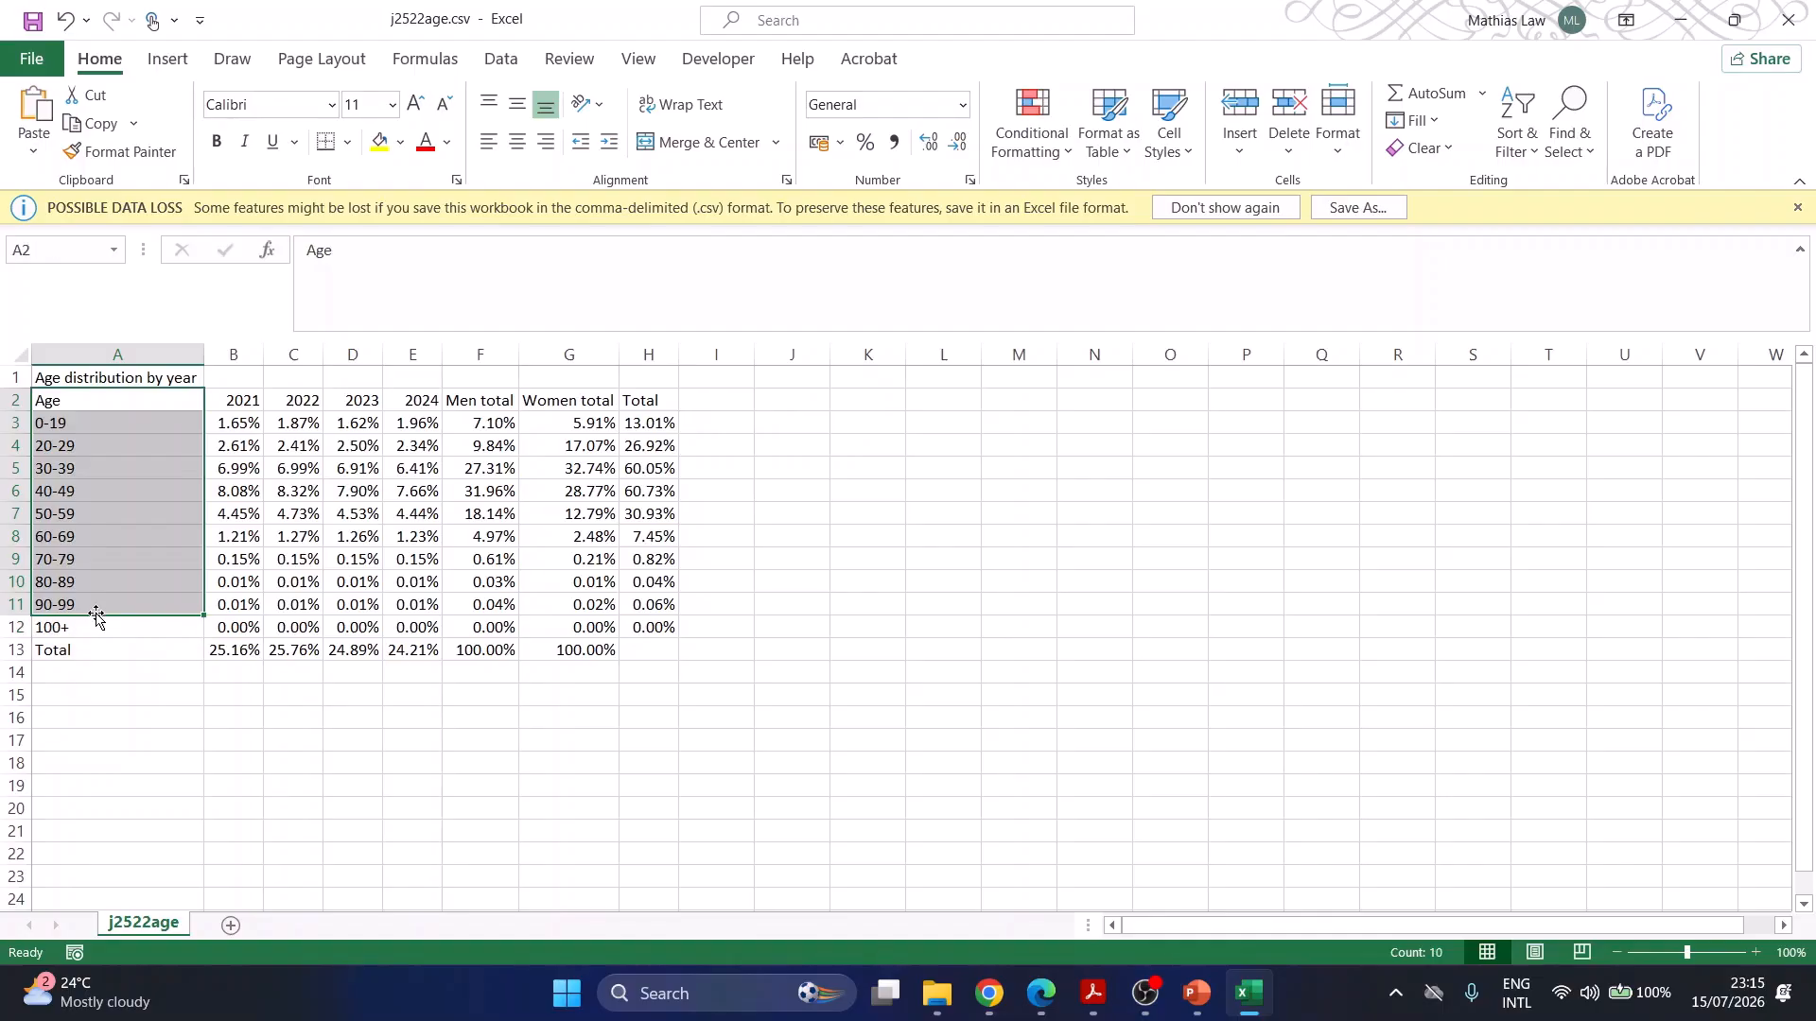
{"action": "left_click", "coordinate": [122, 633]}
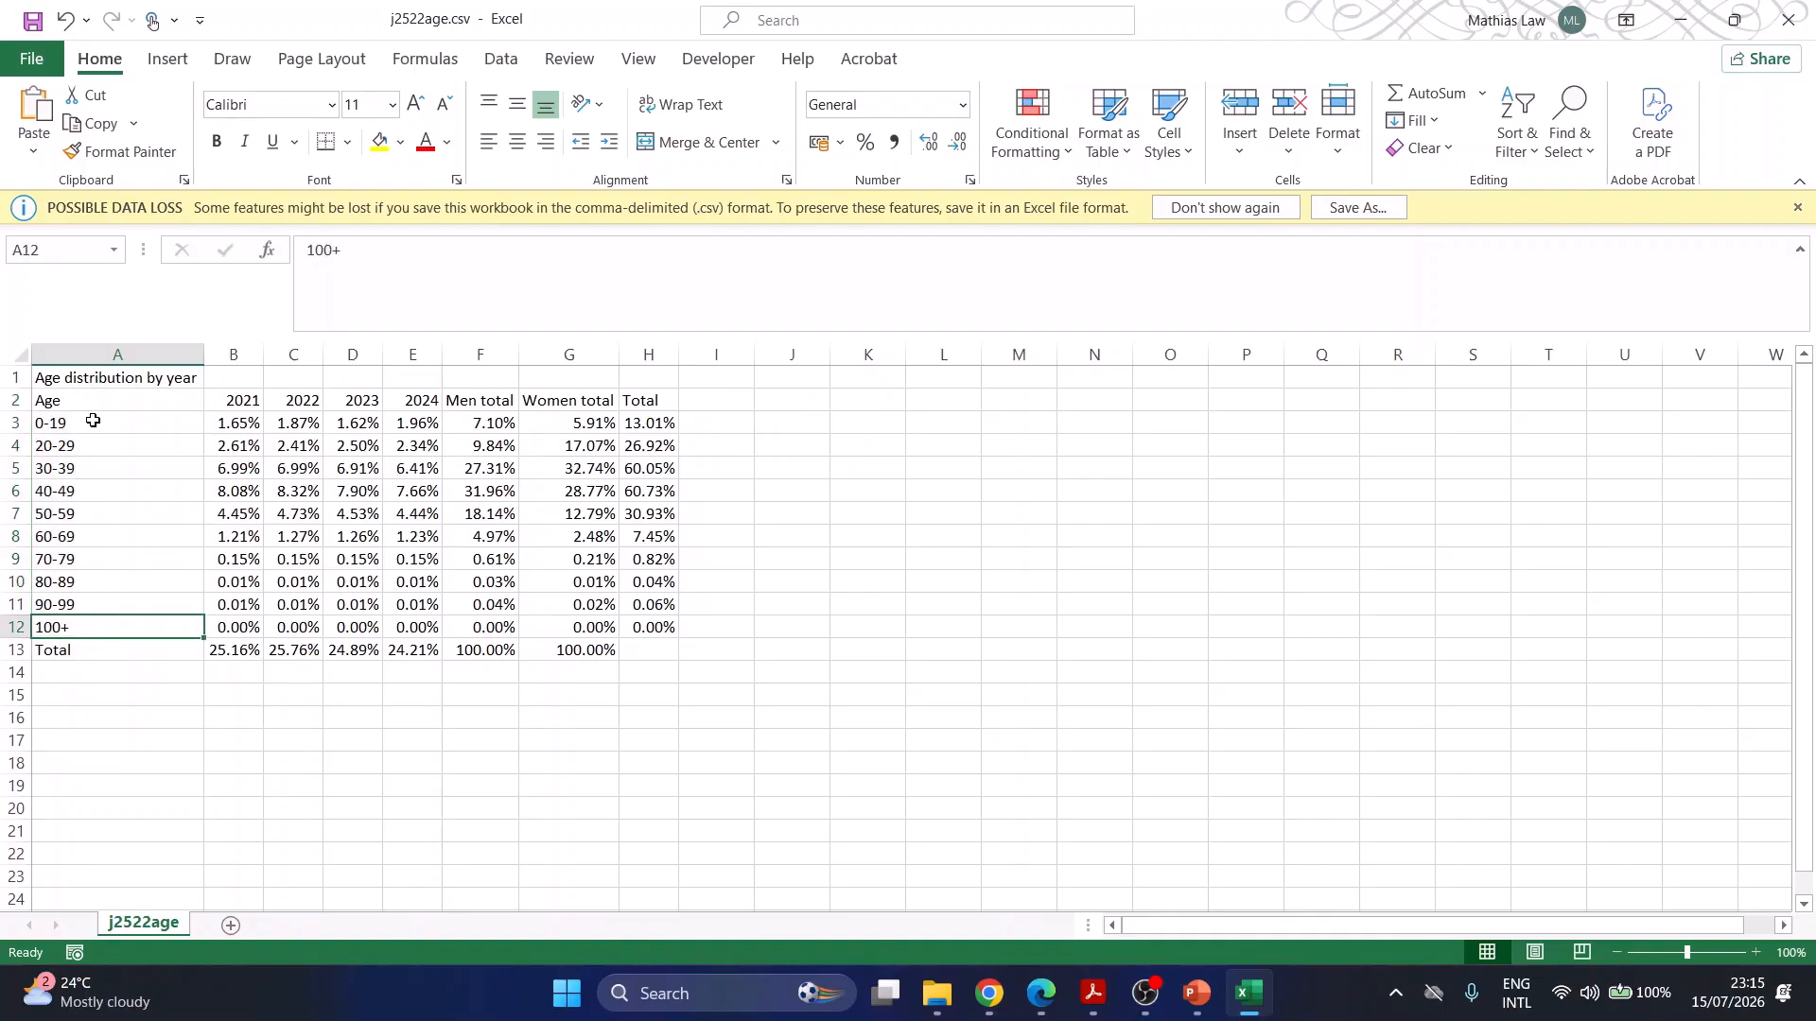
{"action": "left_click_drag", "start_coordinate": [100, 405], "coordinate": [83, 624]}
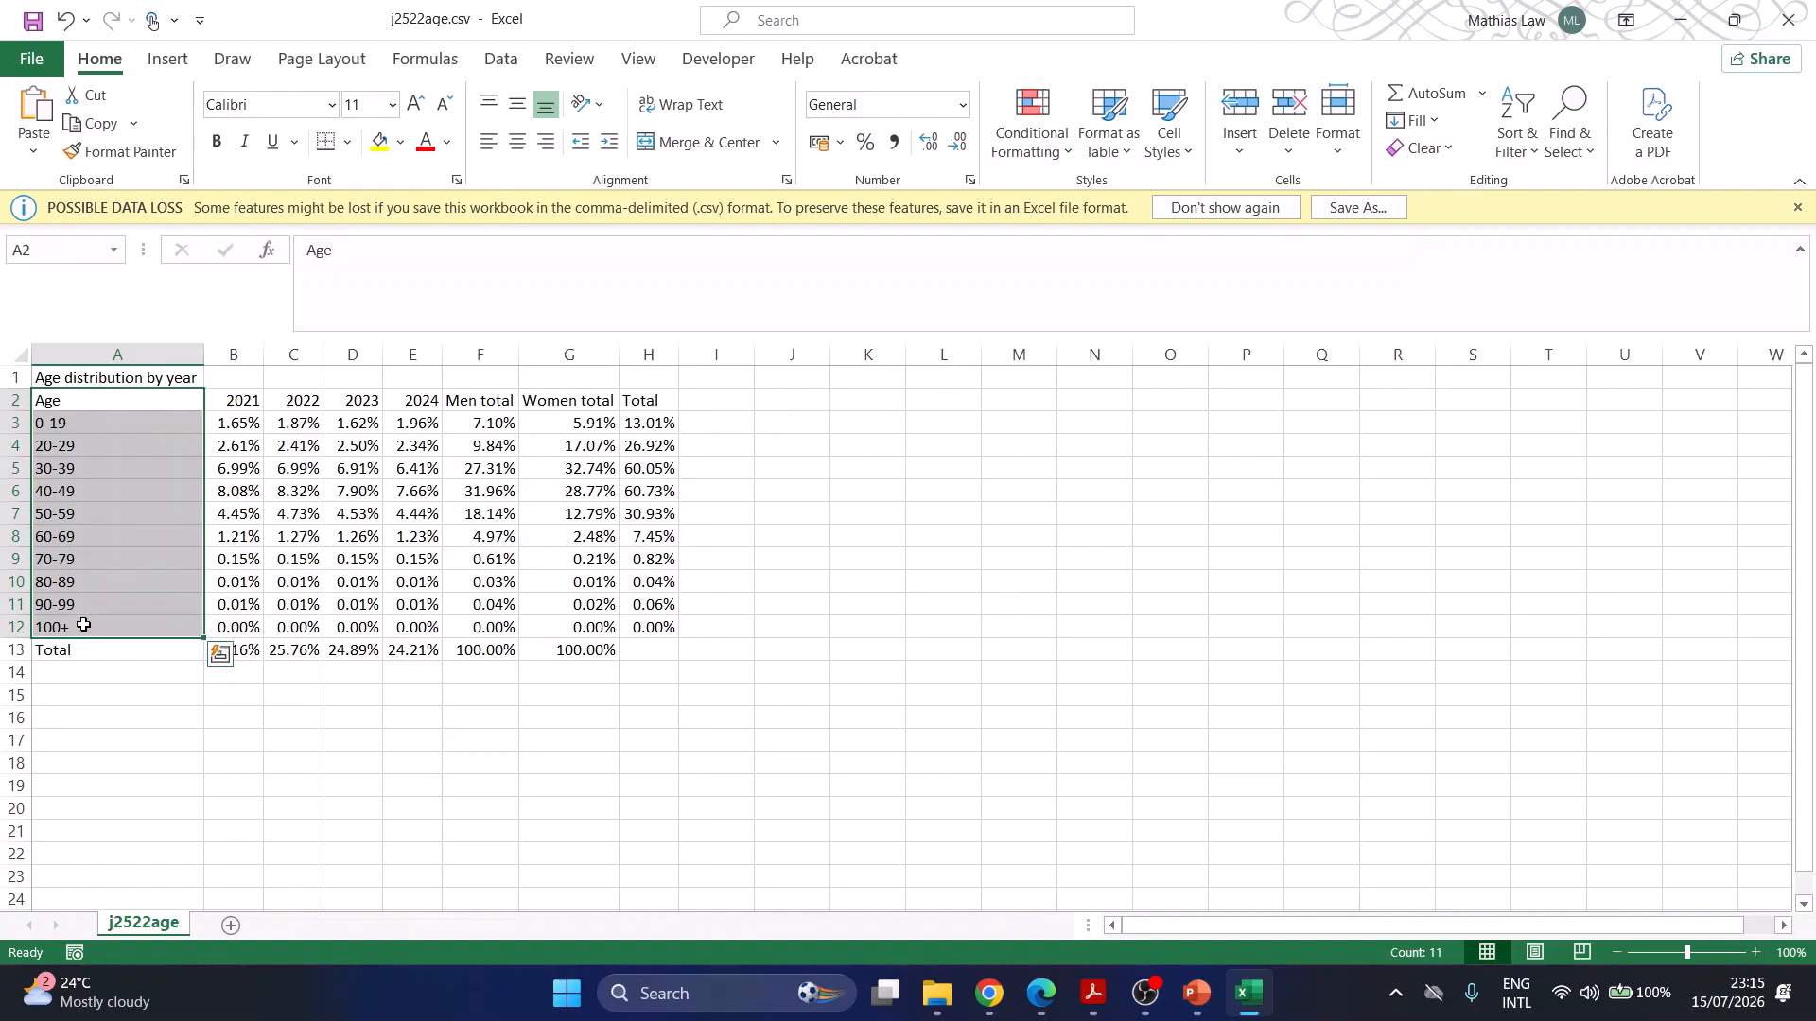
{"action": "left_click_drag", "start_coordinate": [475, 400], "coordinate": [560, 620]}
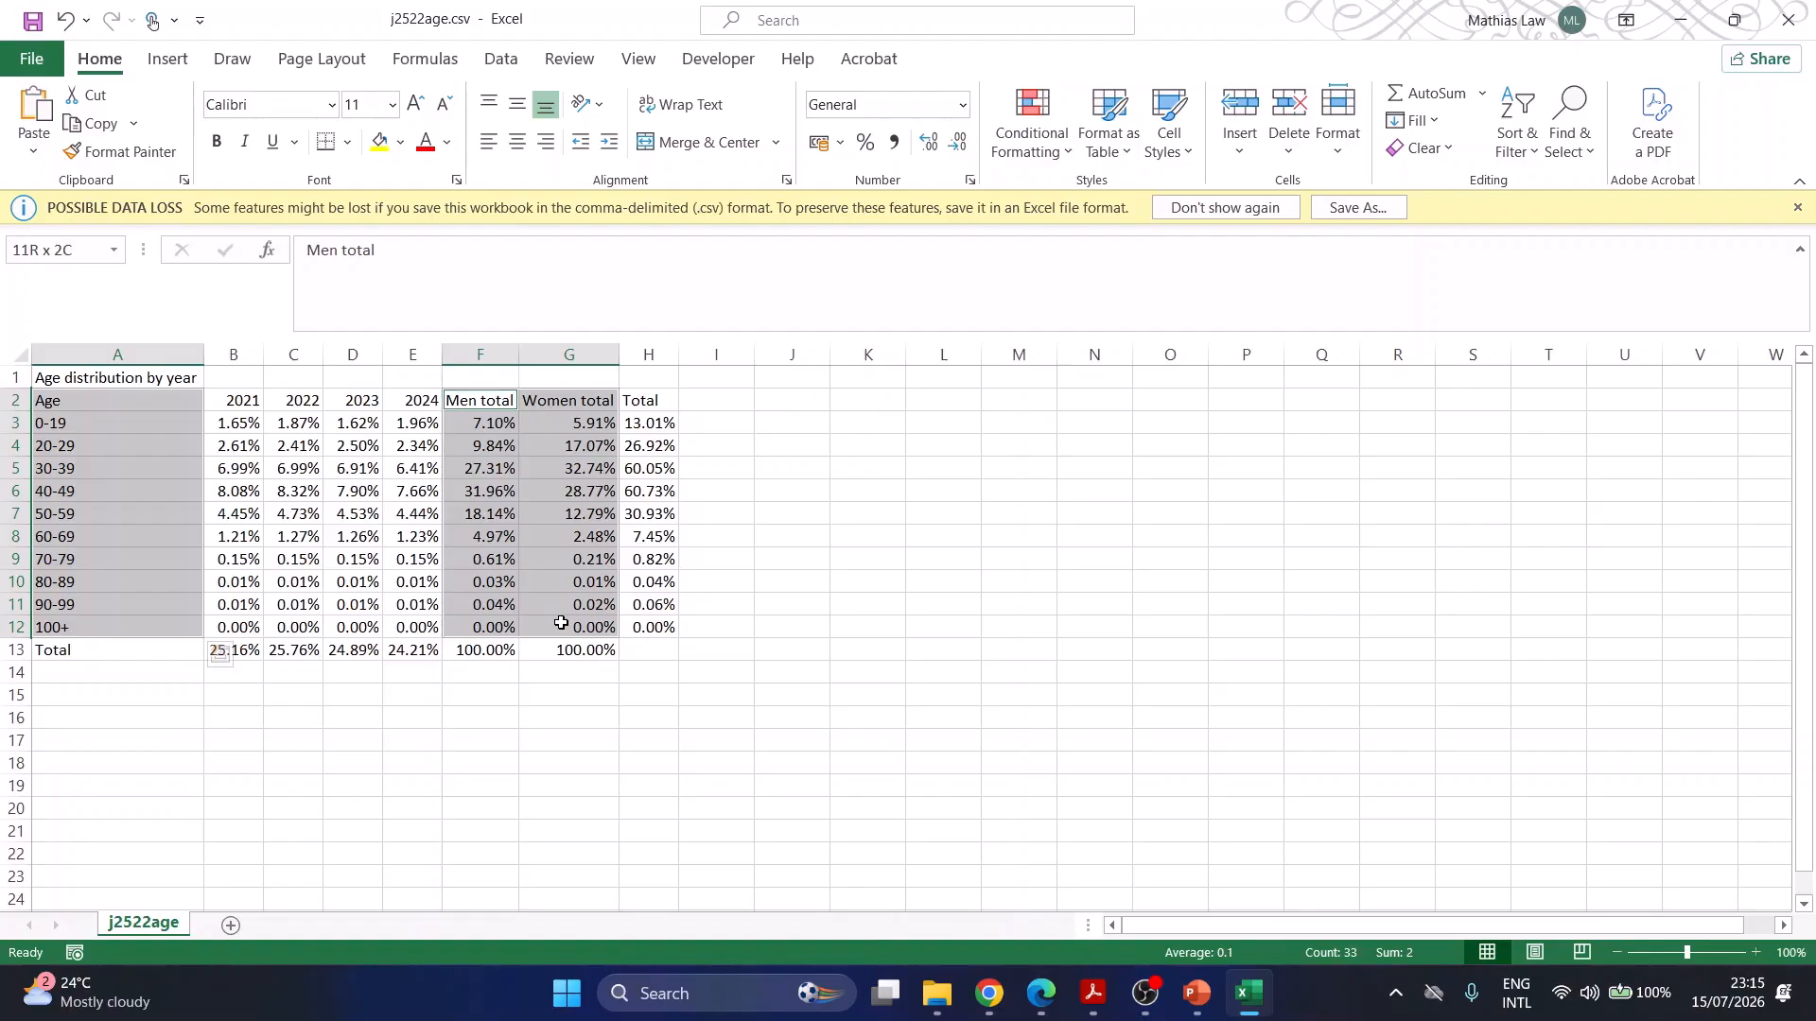
{"action": "left_click_drag", "start_coordinate": [561, 623], "coordinate": [559, 626]}
{"action": "left_click", "coordinate": [159, 60]}
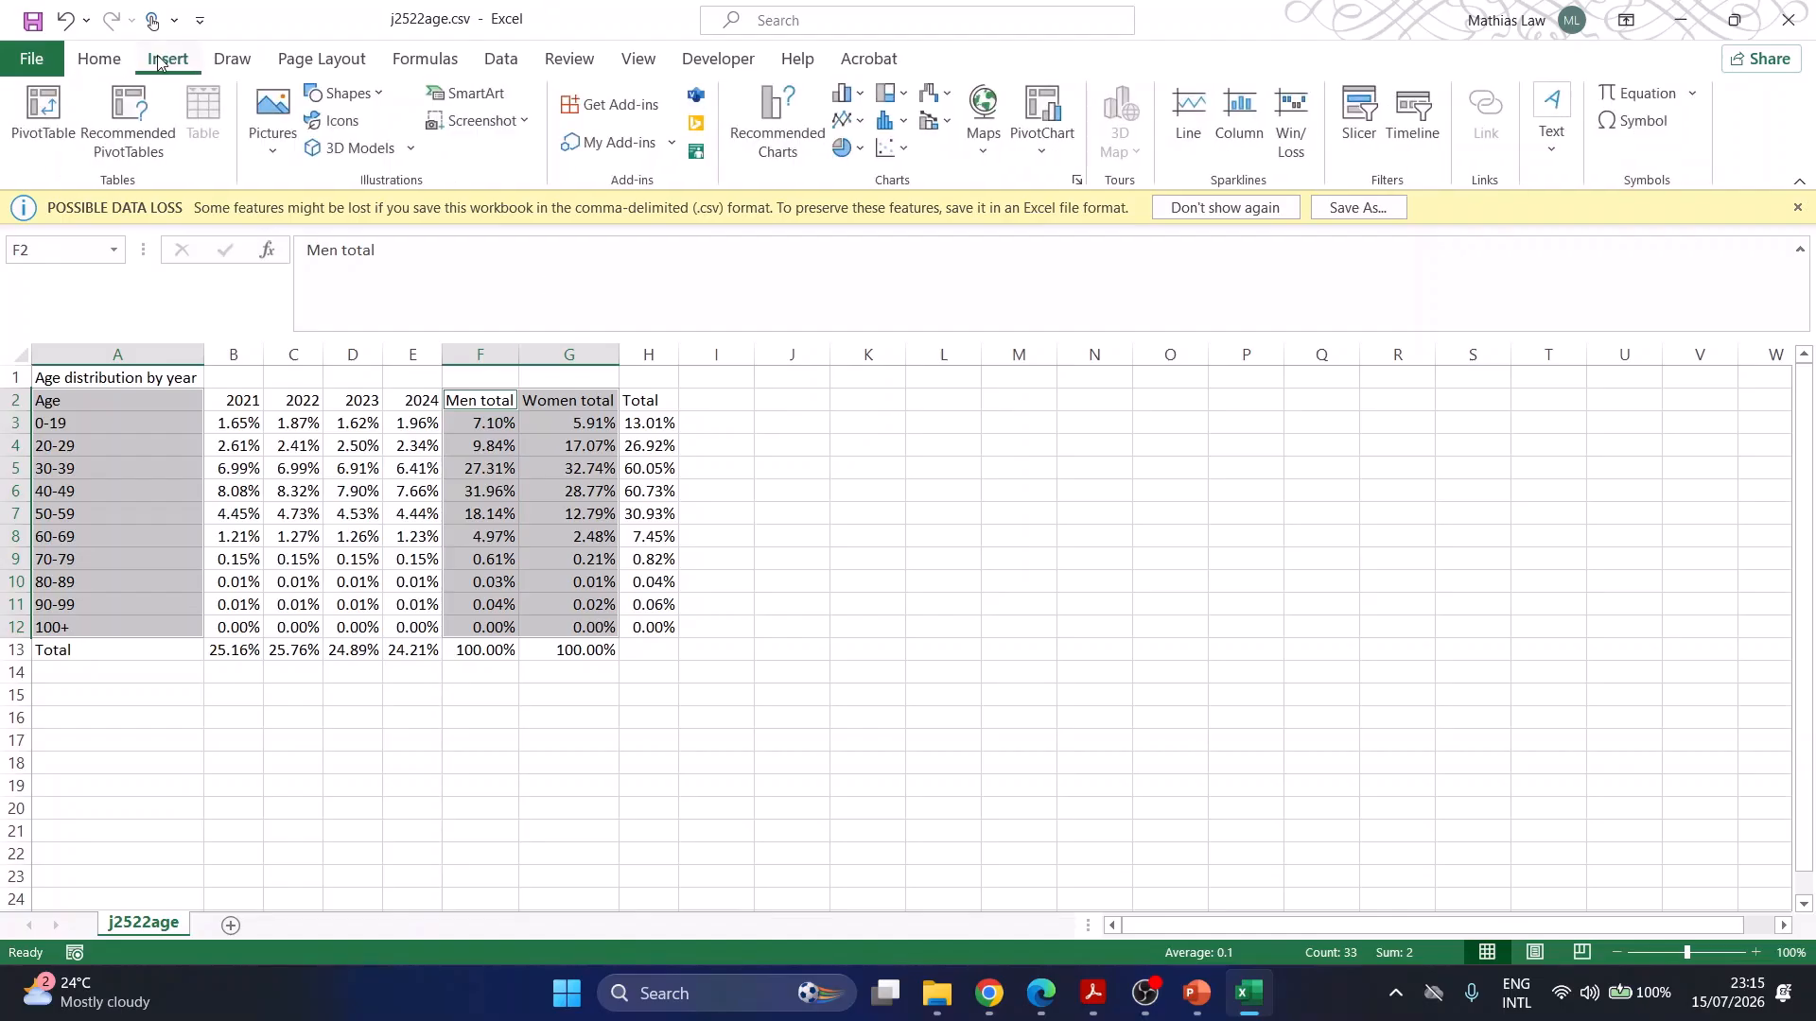
{"action": "left_click", "coordinate": [792, 124]}
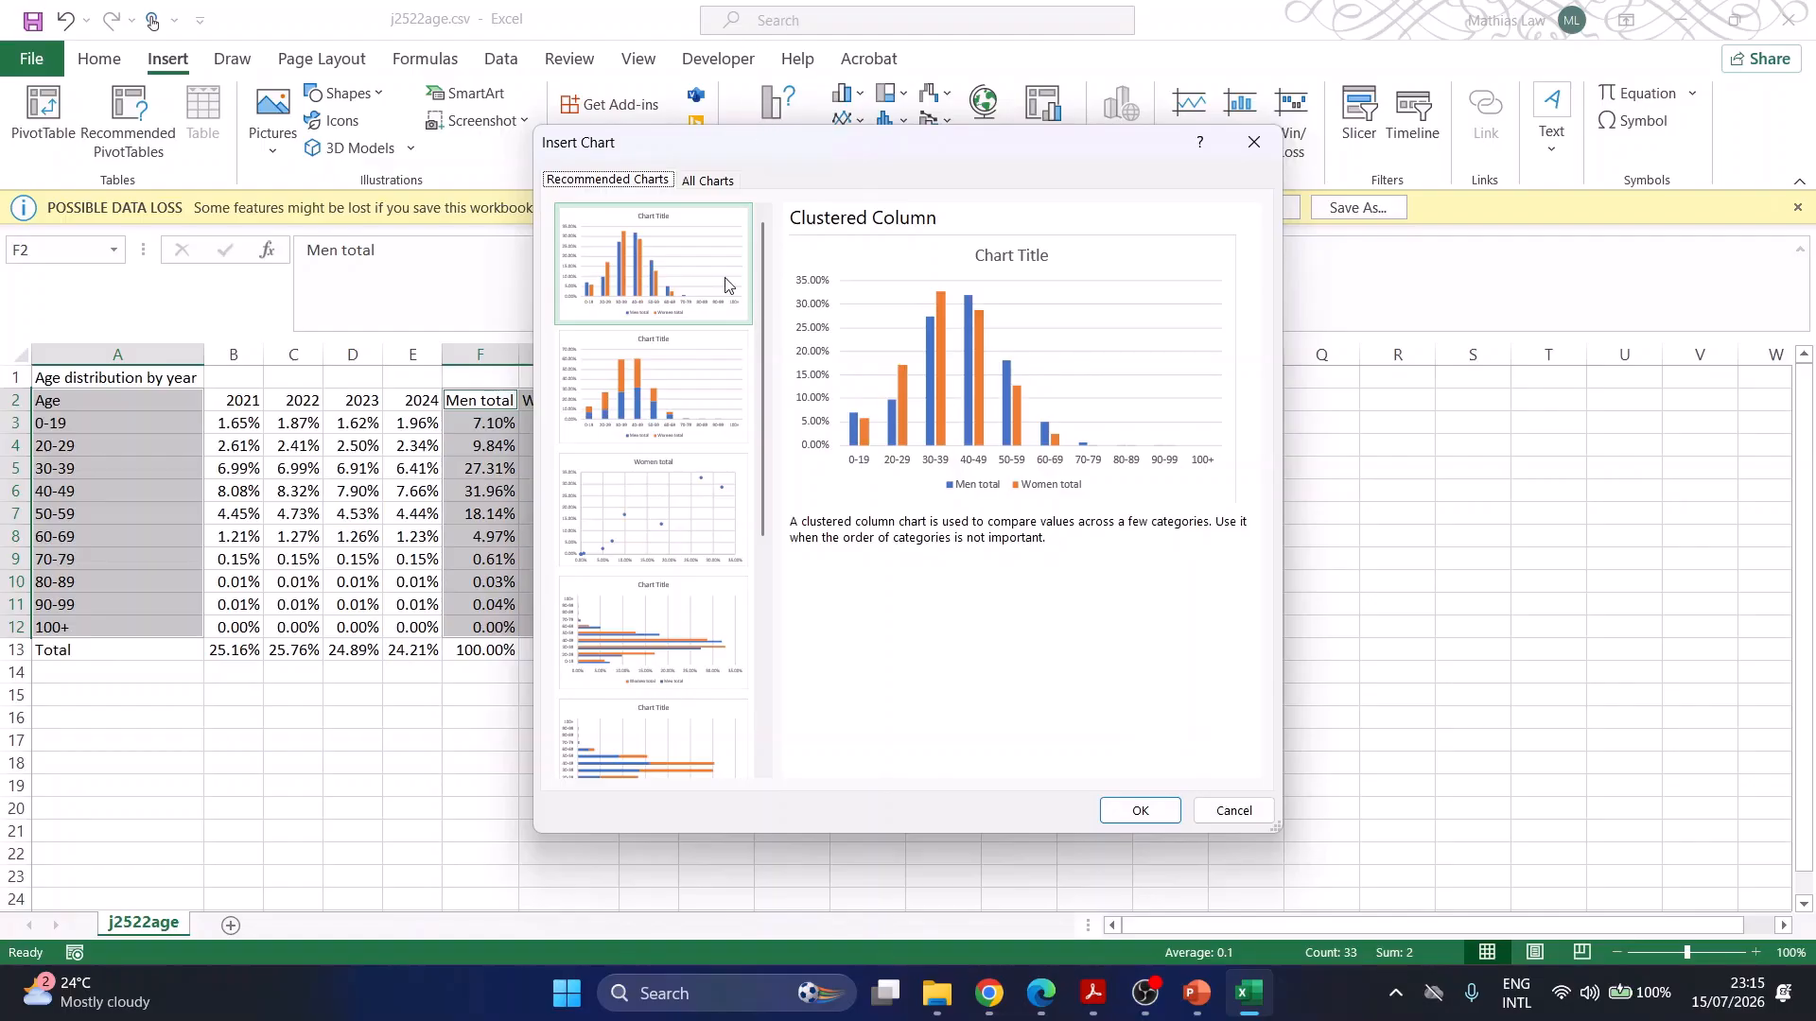
{"action": "left_click", "coordinate": [1128, 810]}
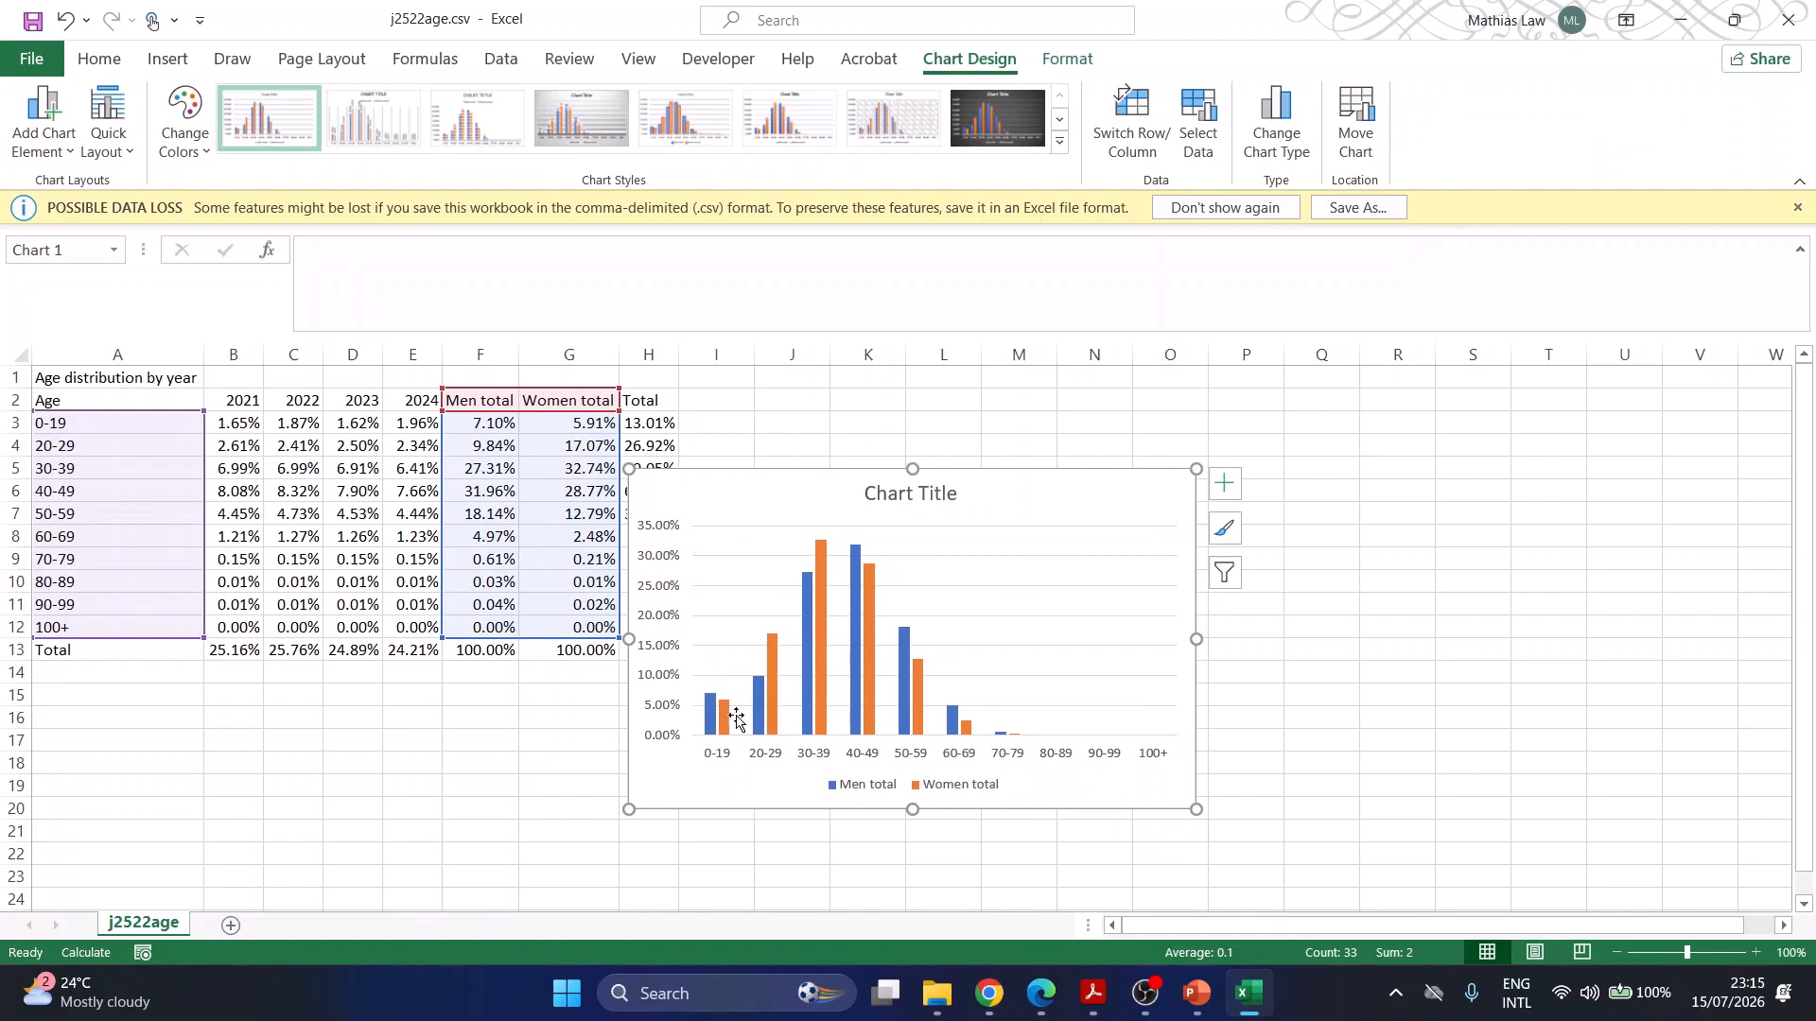
- Change the clustered column chart to a line chart and move it clear of the data, starting at column J
{"action": "mouse_move", "coordinate": [804, 655]}
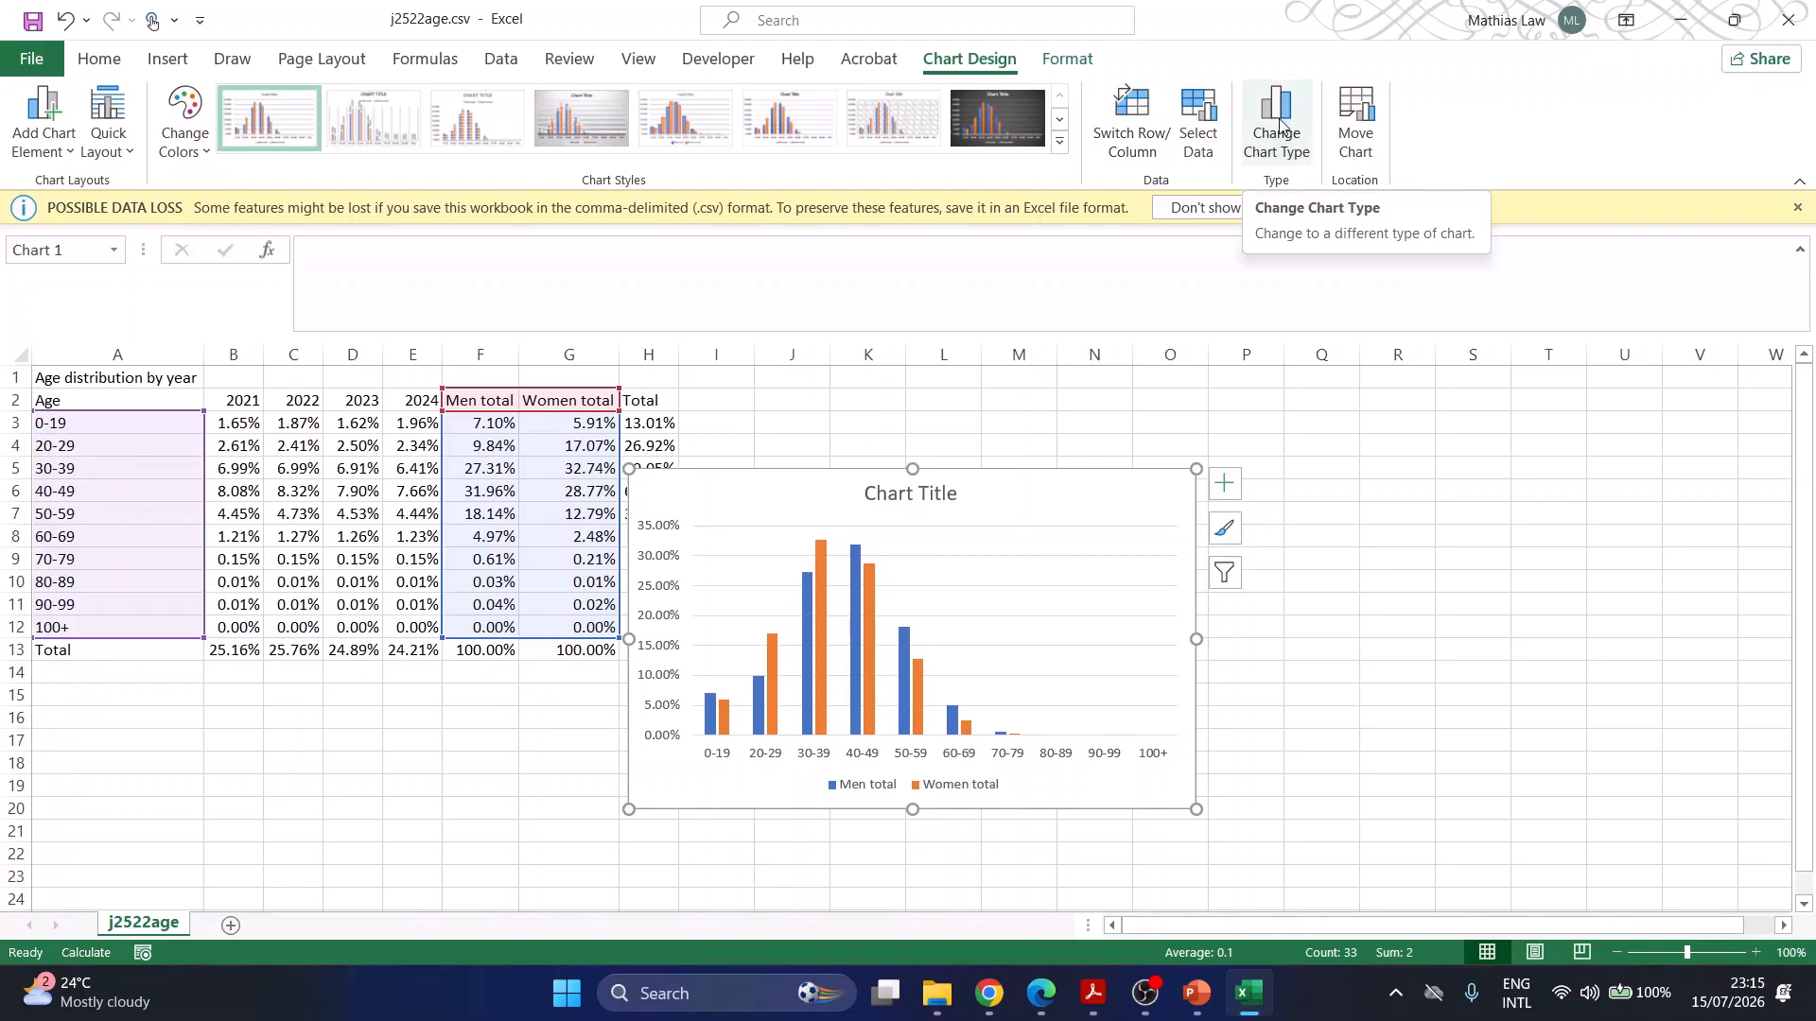
{"action": "left_click", "coordinate": [1278, 123]}
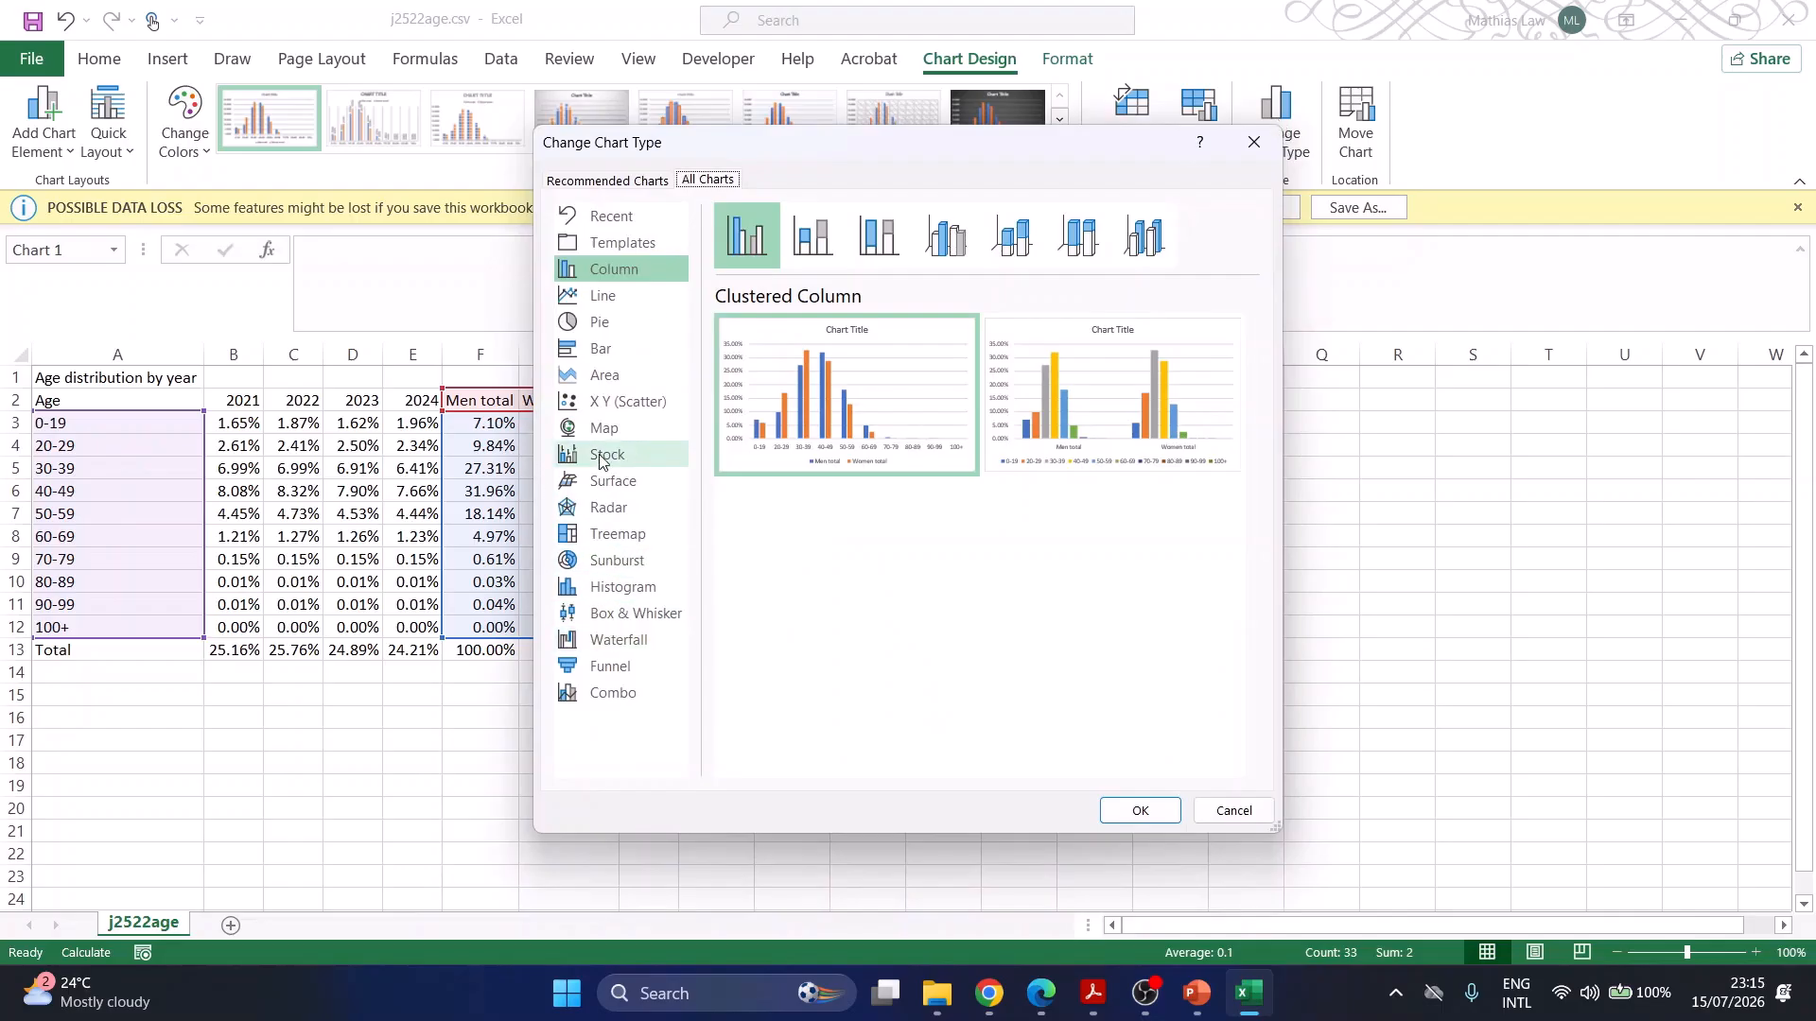
{"action": "left_click", "coordinate": [602, 295]}
{"action": "left_click", "coordinate": [1139, 812]}
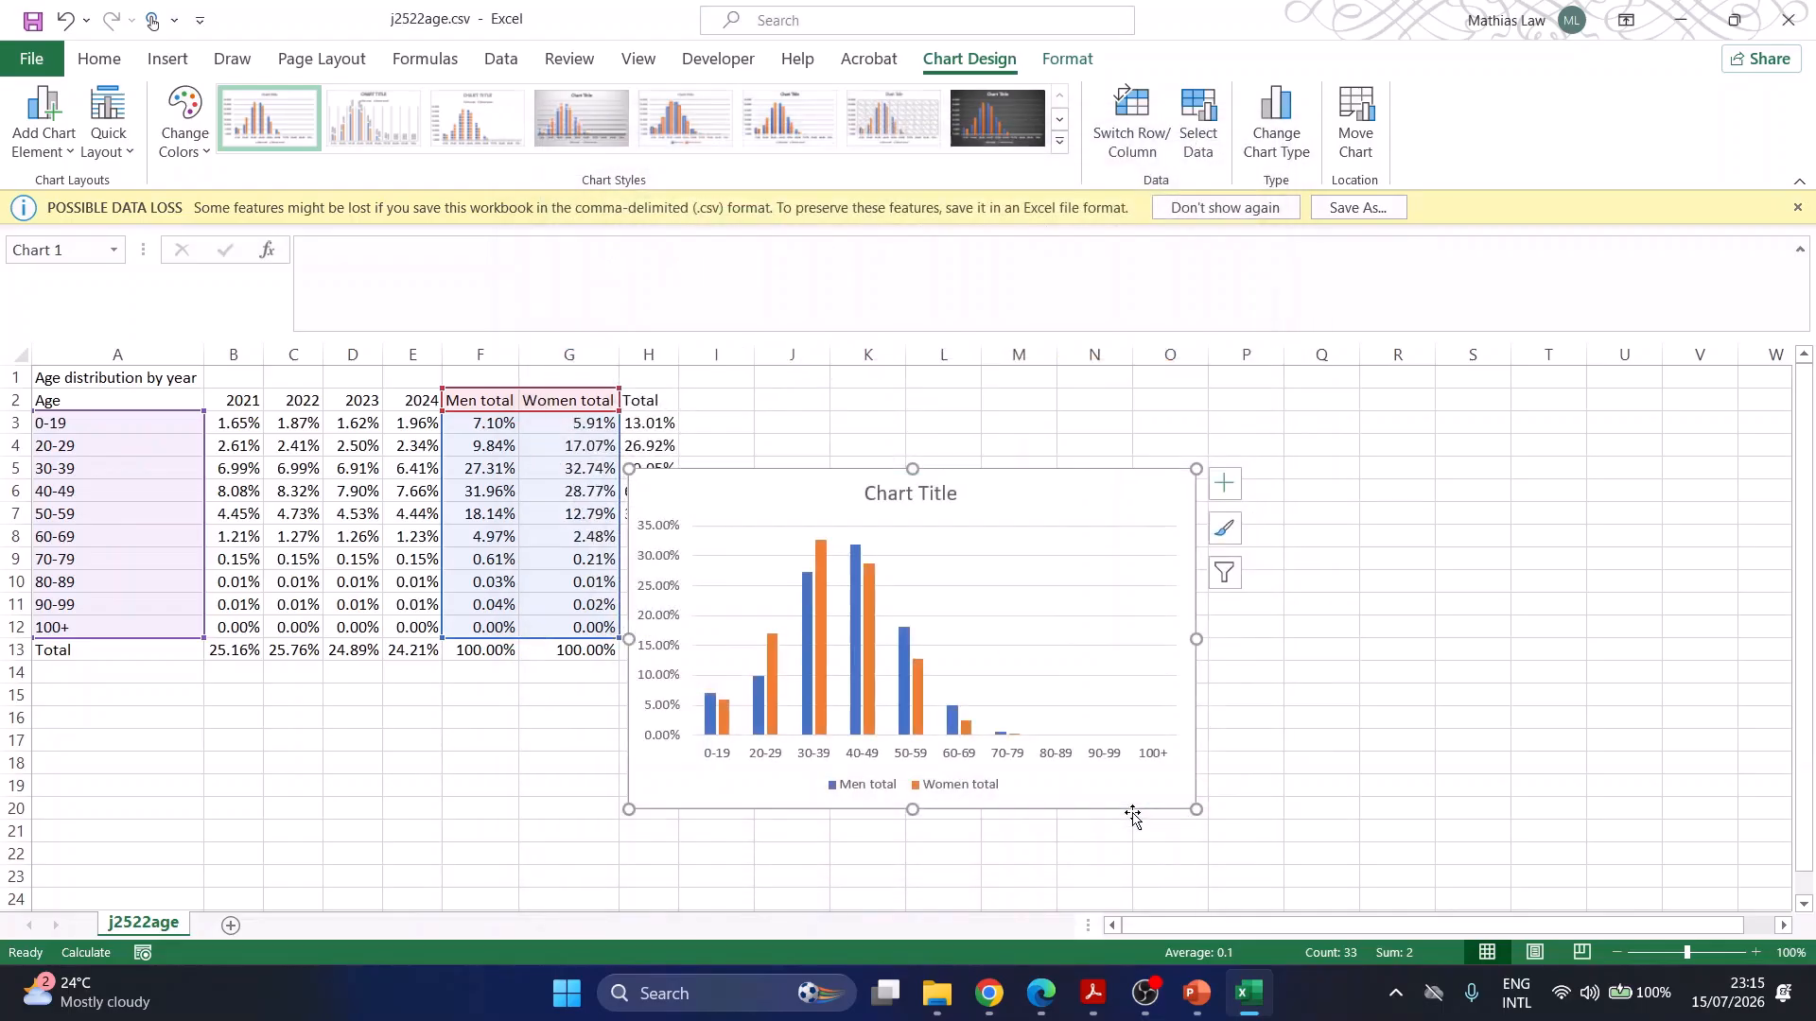
{"action": "left_click_drag", "start_coordinate": [1062, 482], "coordinate": [1193, 411]}
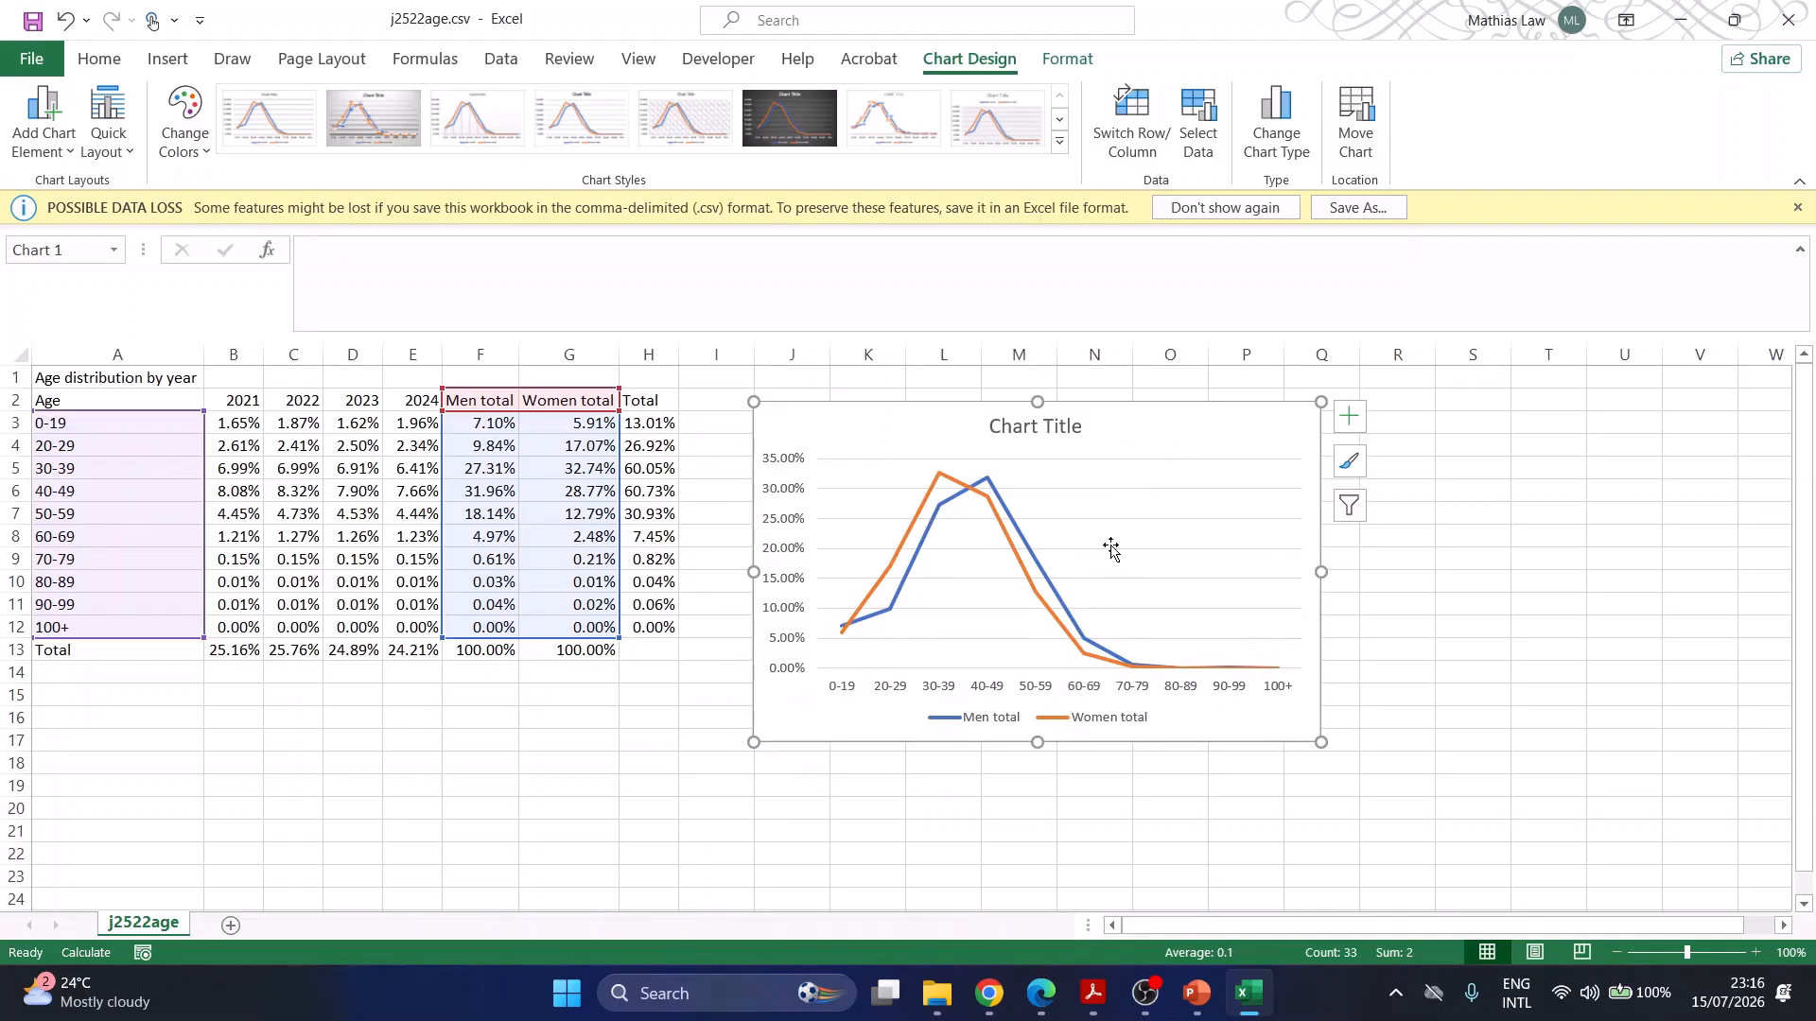
- Copy "the age groups" from question 23 of the question paper in Acrobat and return to the chart in Excel
{"action": "left_click", "coordinate": [1093, 993]}
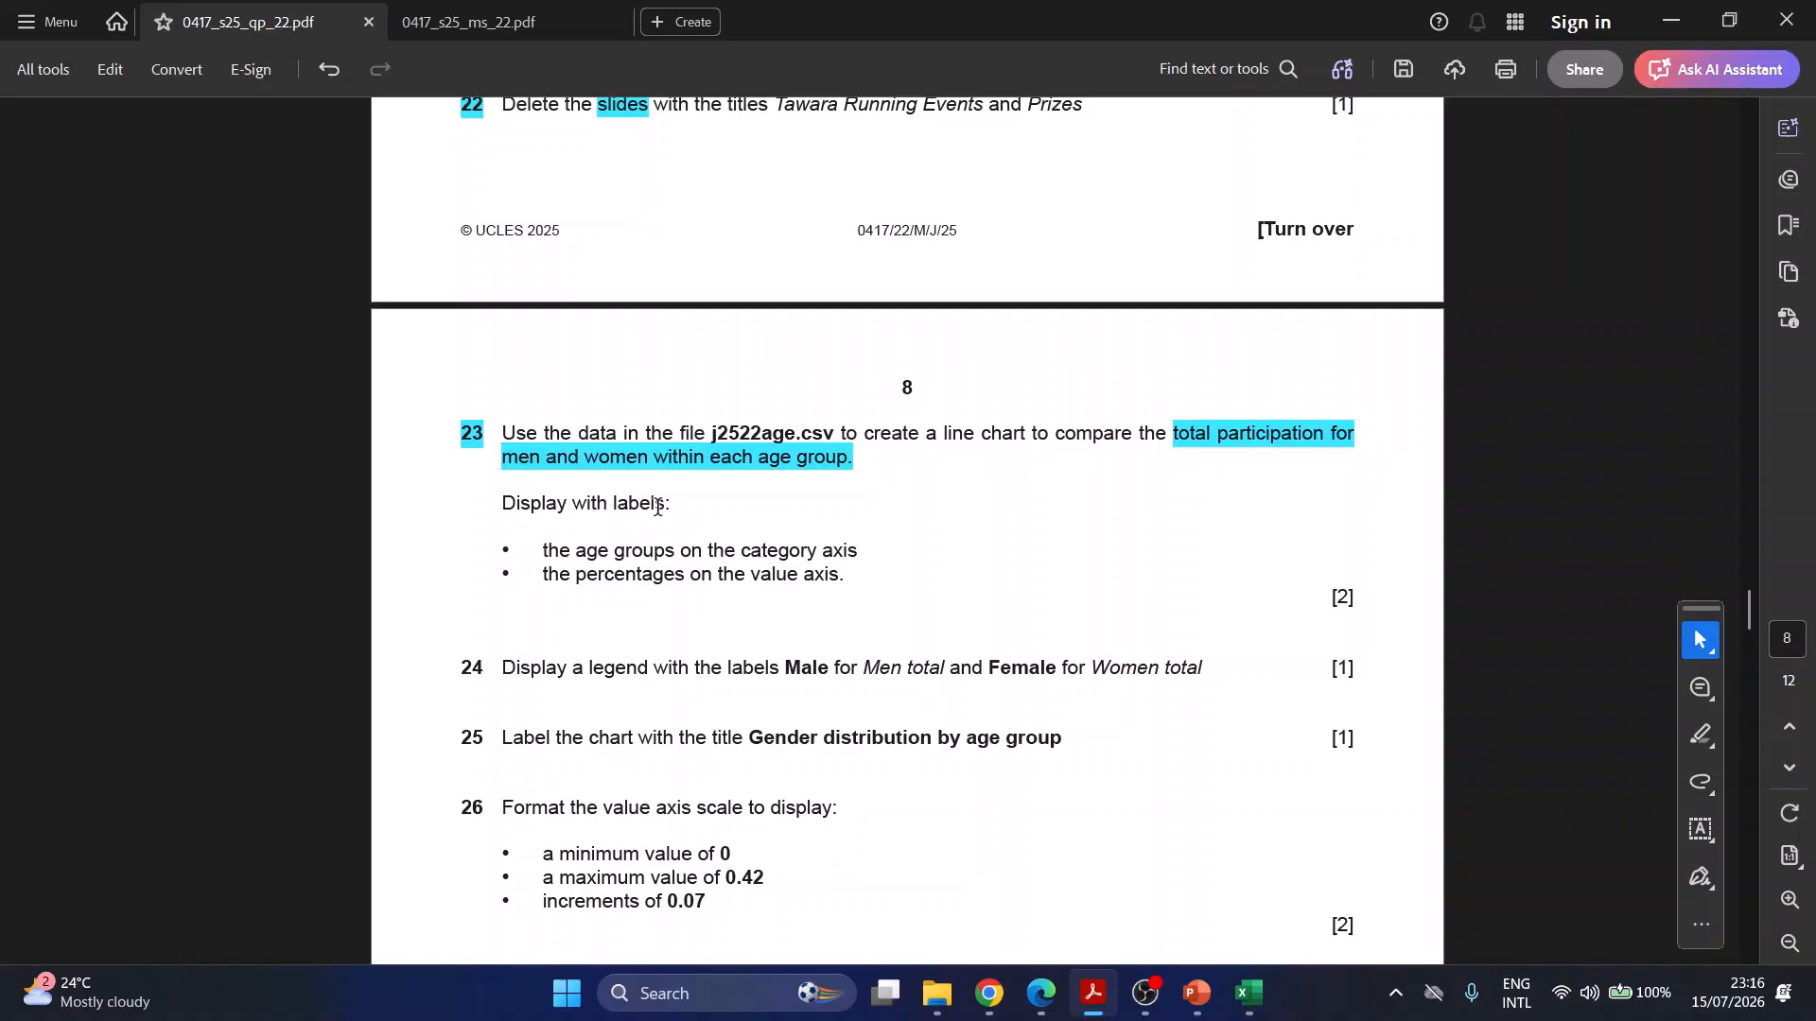
{"action": "left_click_drag", "start_coordinate": [545, 551], "coordinate": [668, 553]}
{"action": "key", "text": "ctrl+c"}
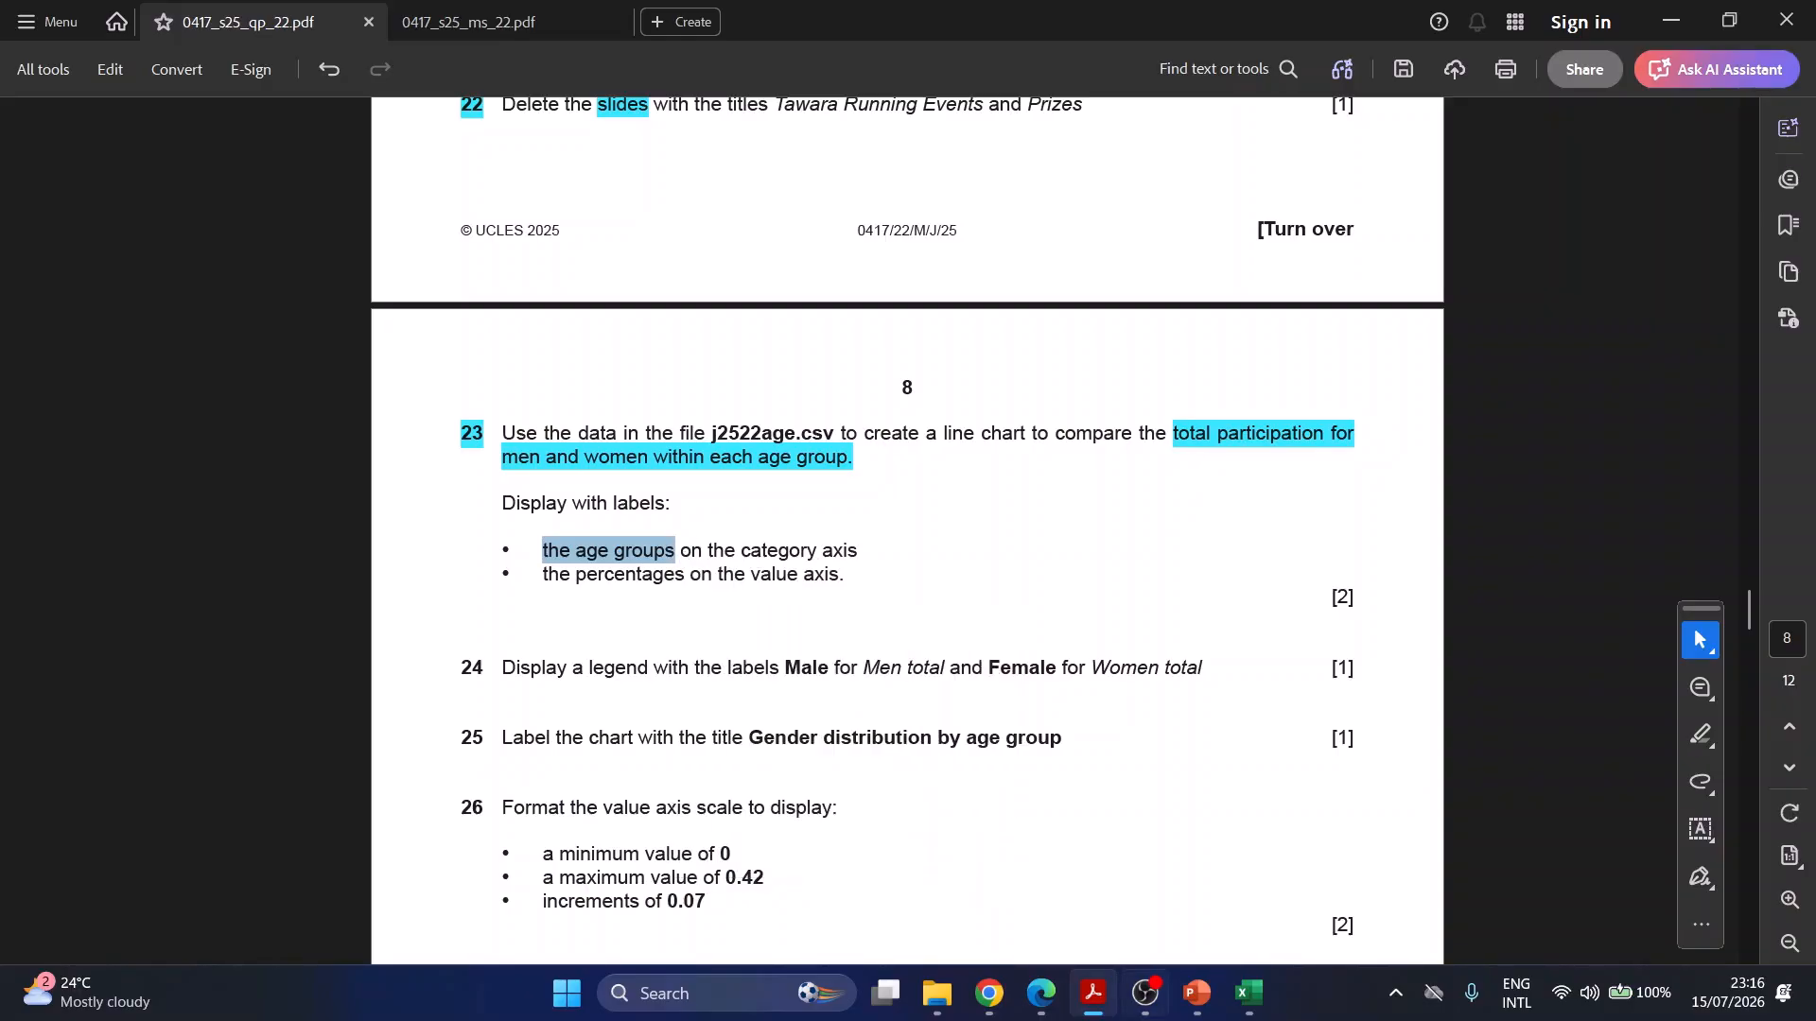
{"action": "left_click", "coordinate": [1197, 993]}
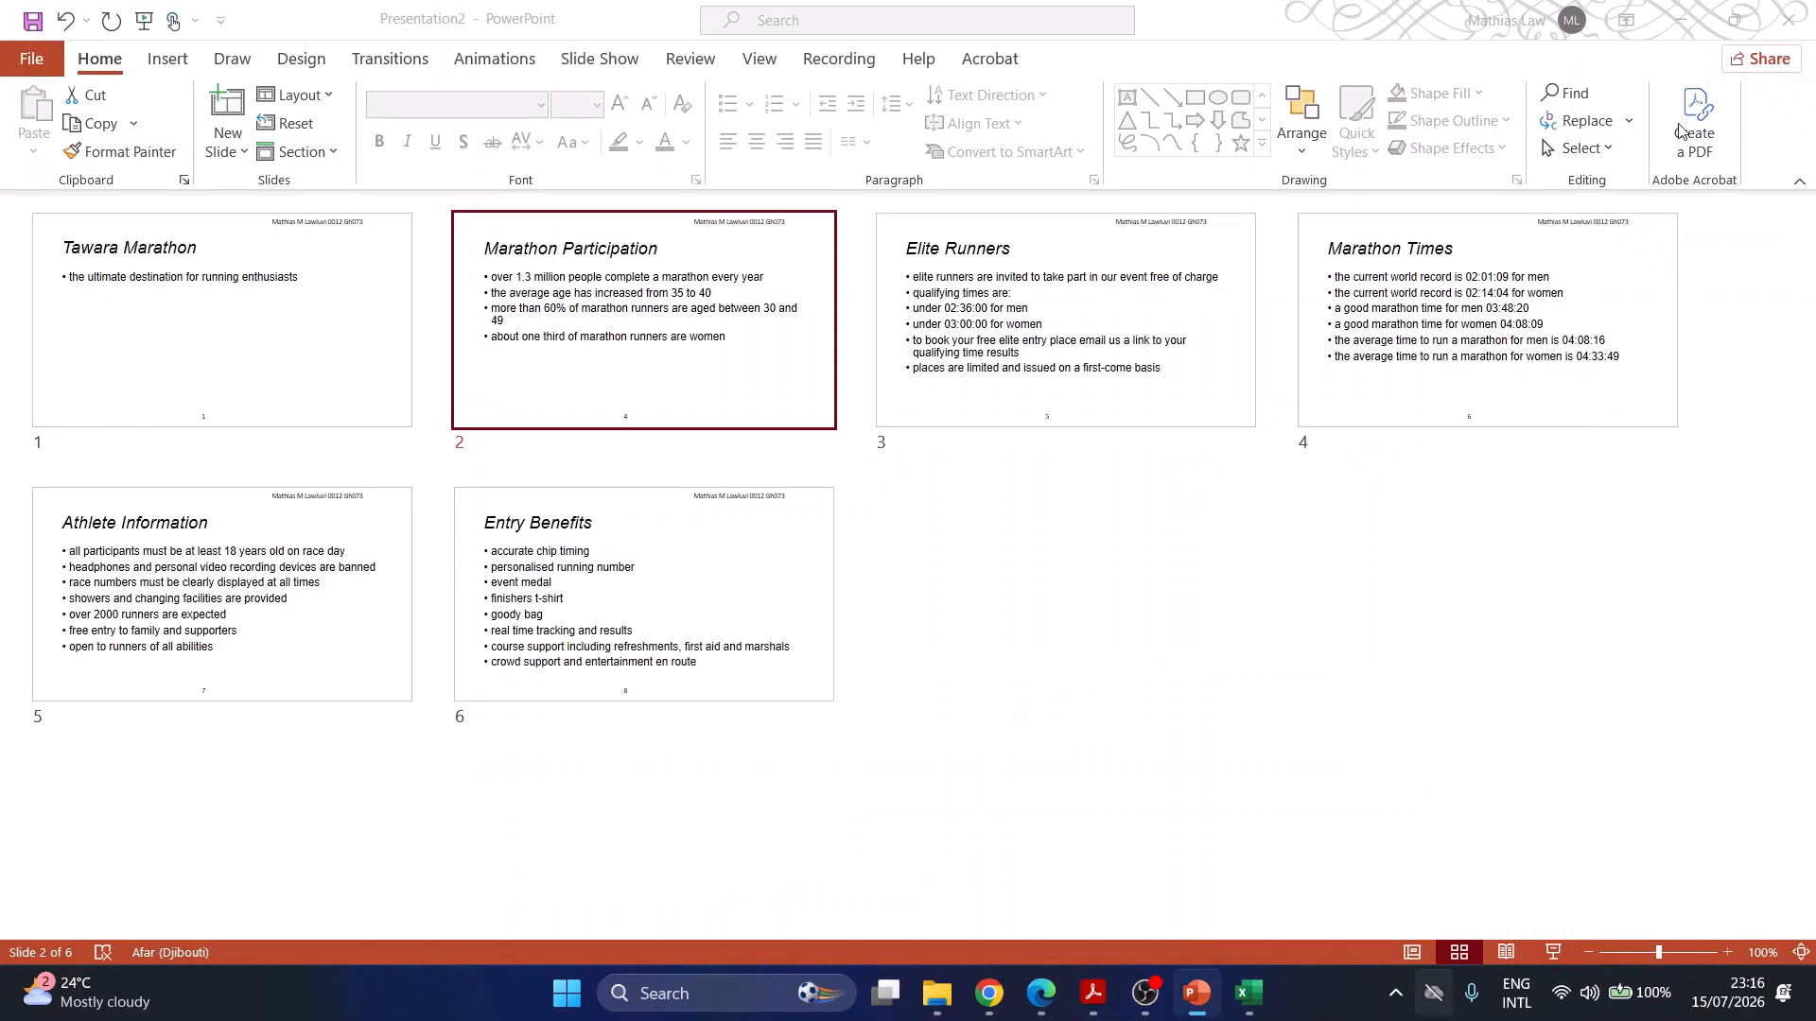
{"action": "left_click", "coordinate": [1248, 993]}
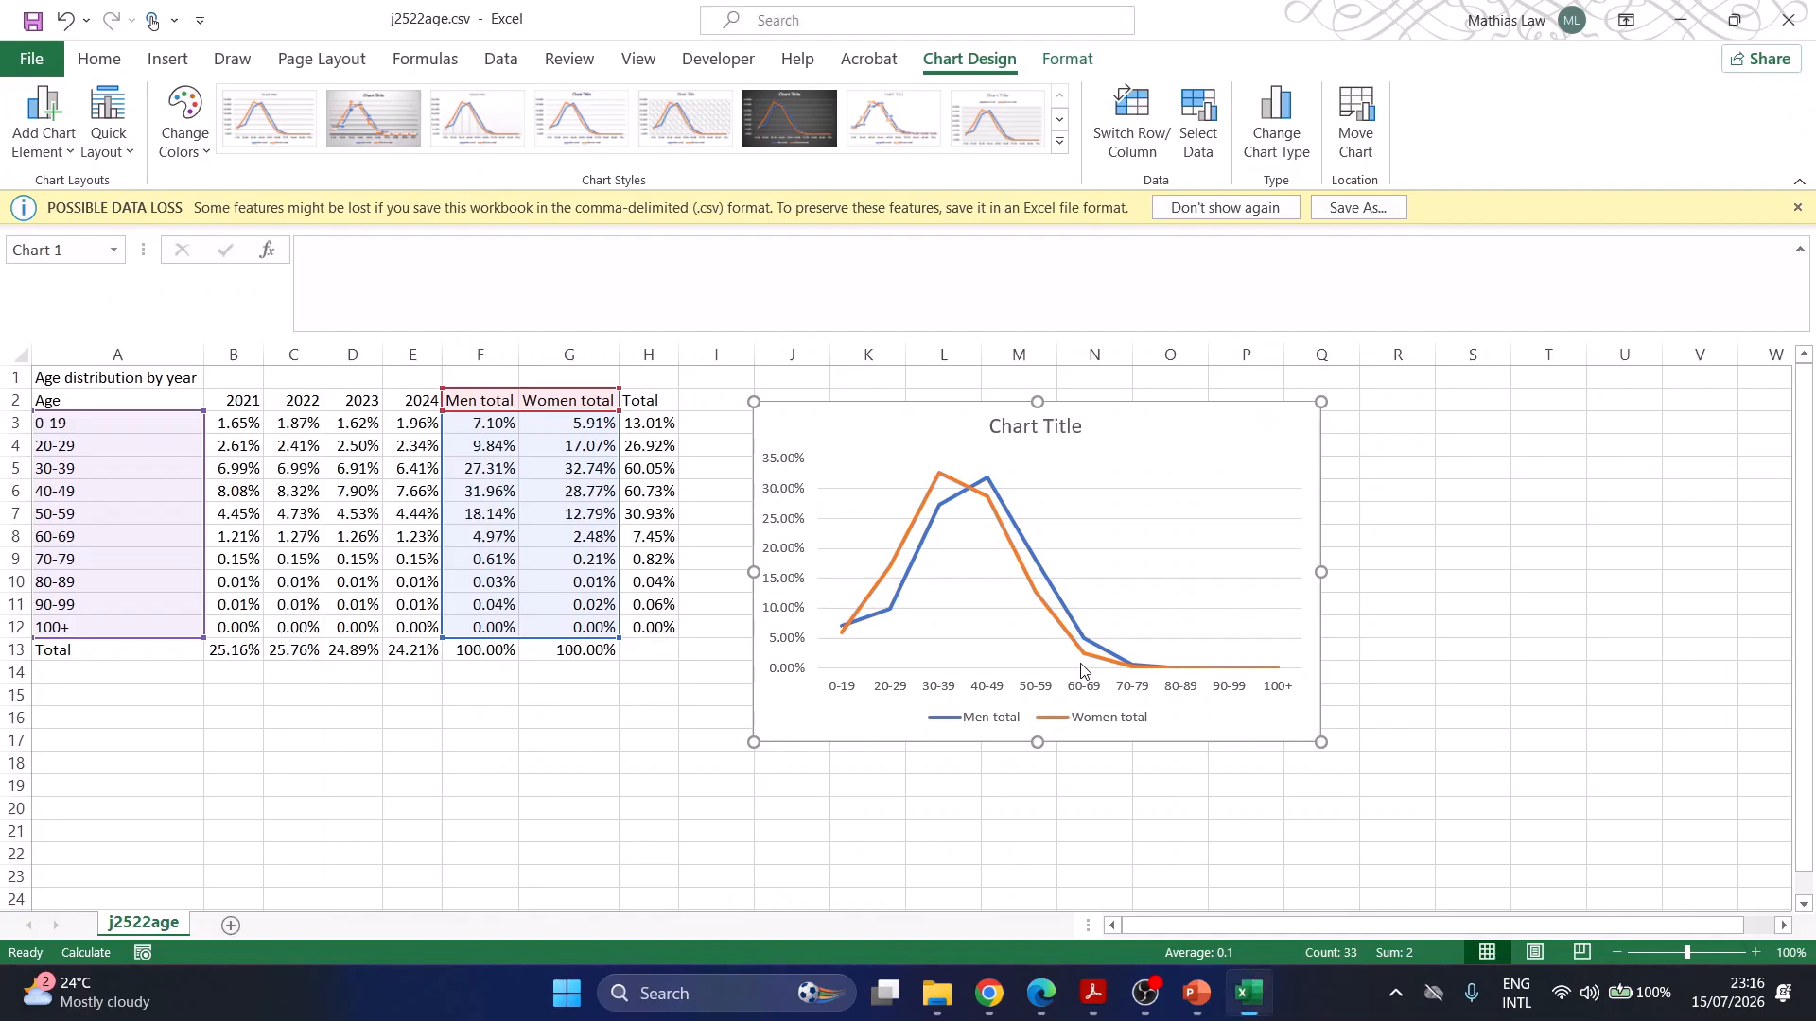
- Add axis titles to the line chart
{"action": "left_click", "coordinate": [981, 582]}
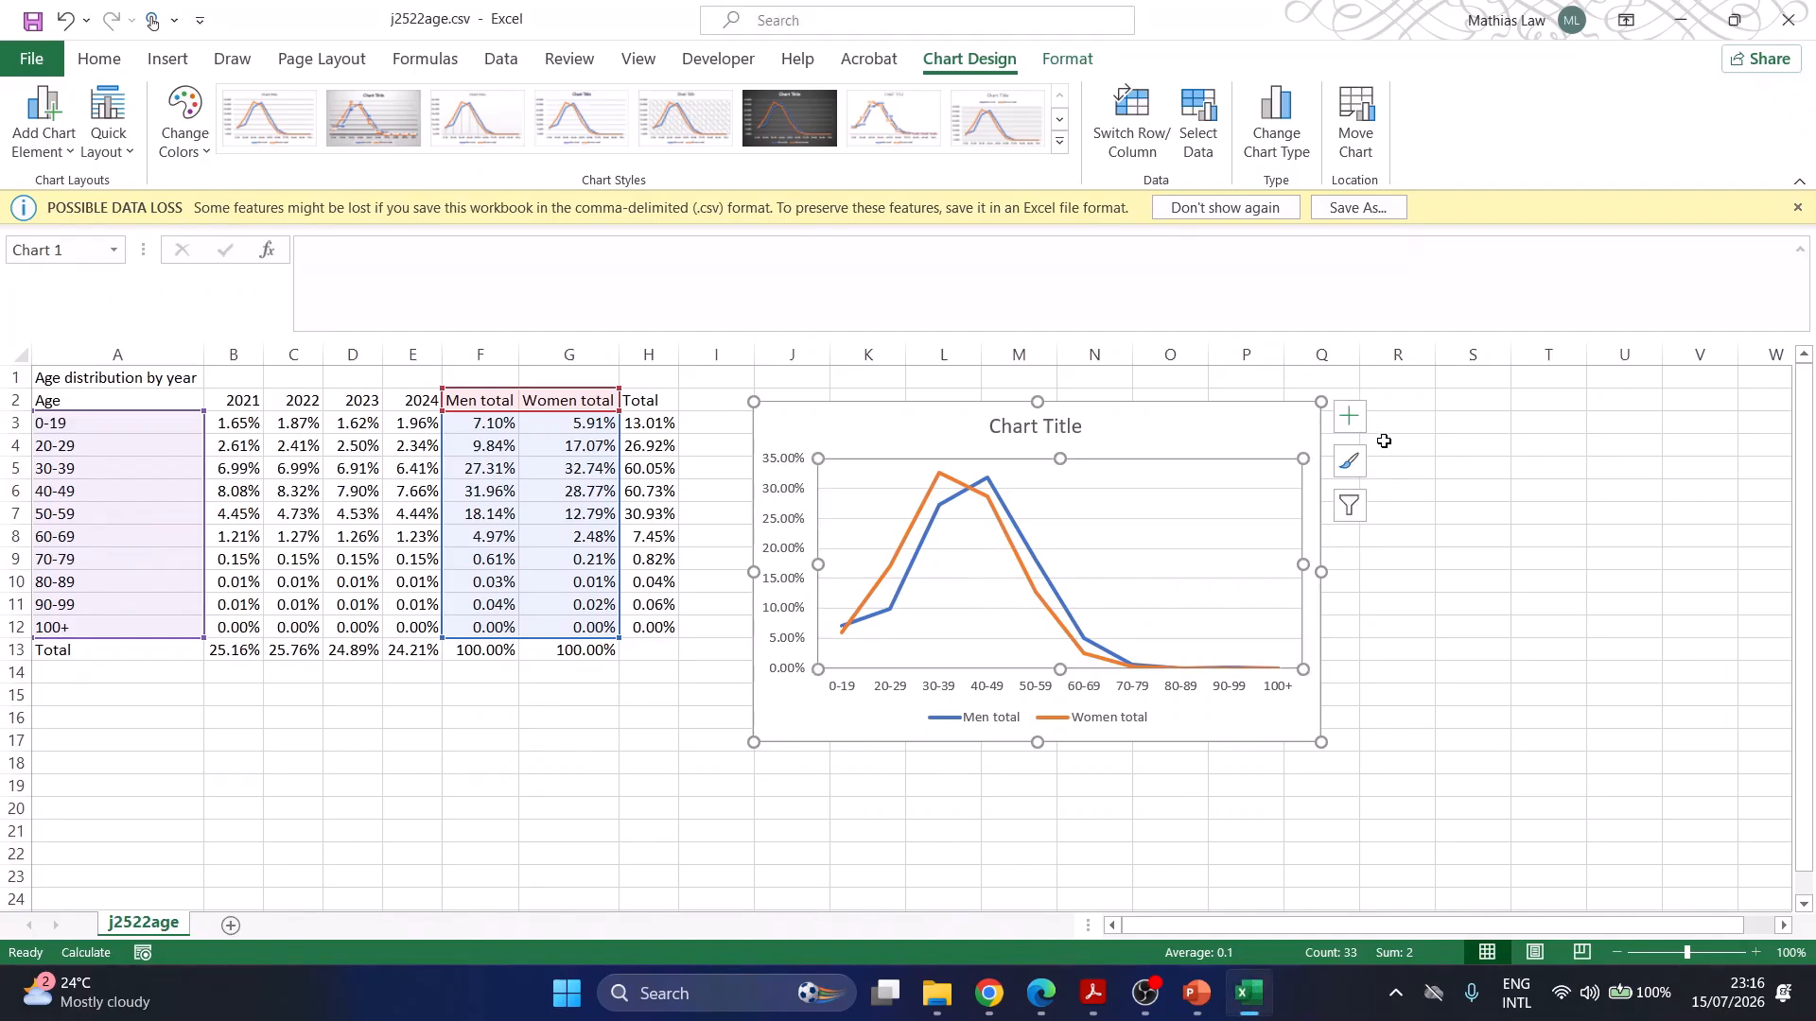
{"action": "left_click", "coordinate": [1348, 416]}
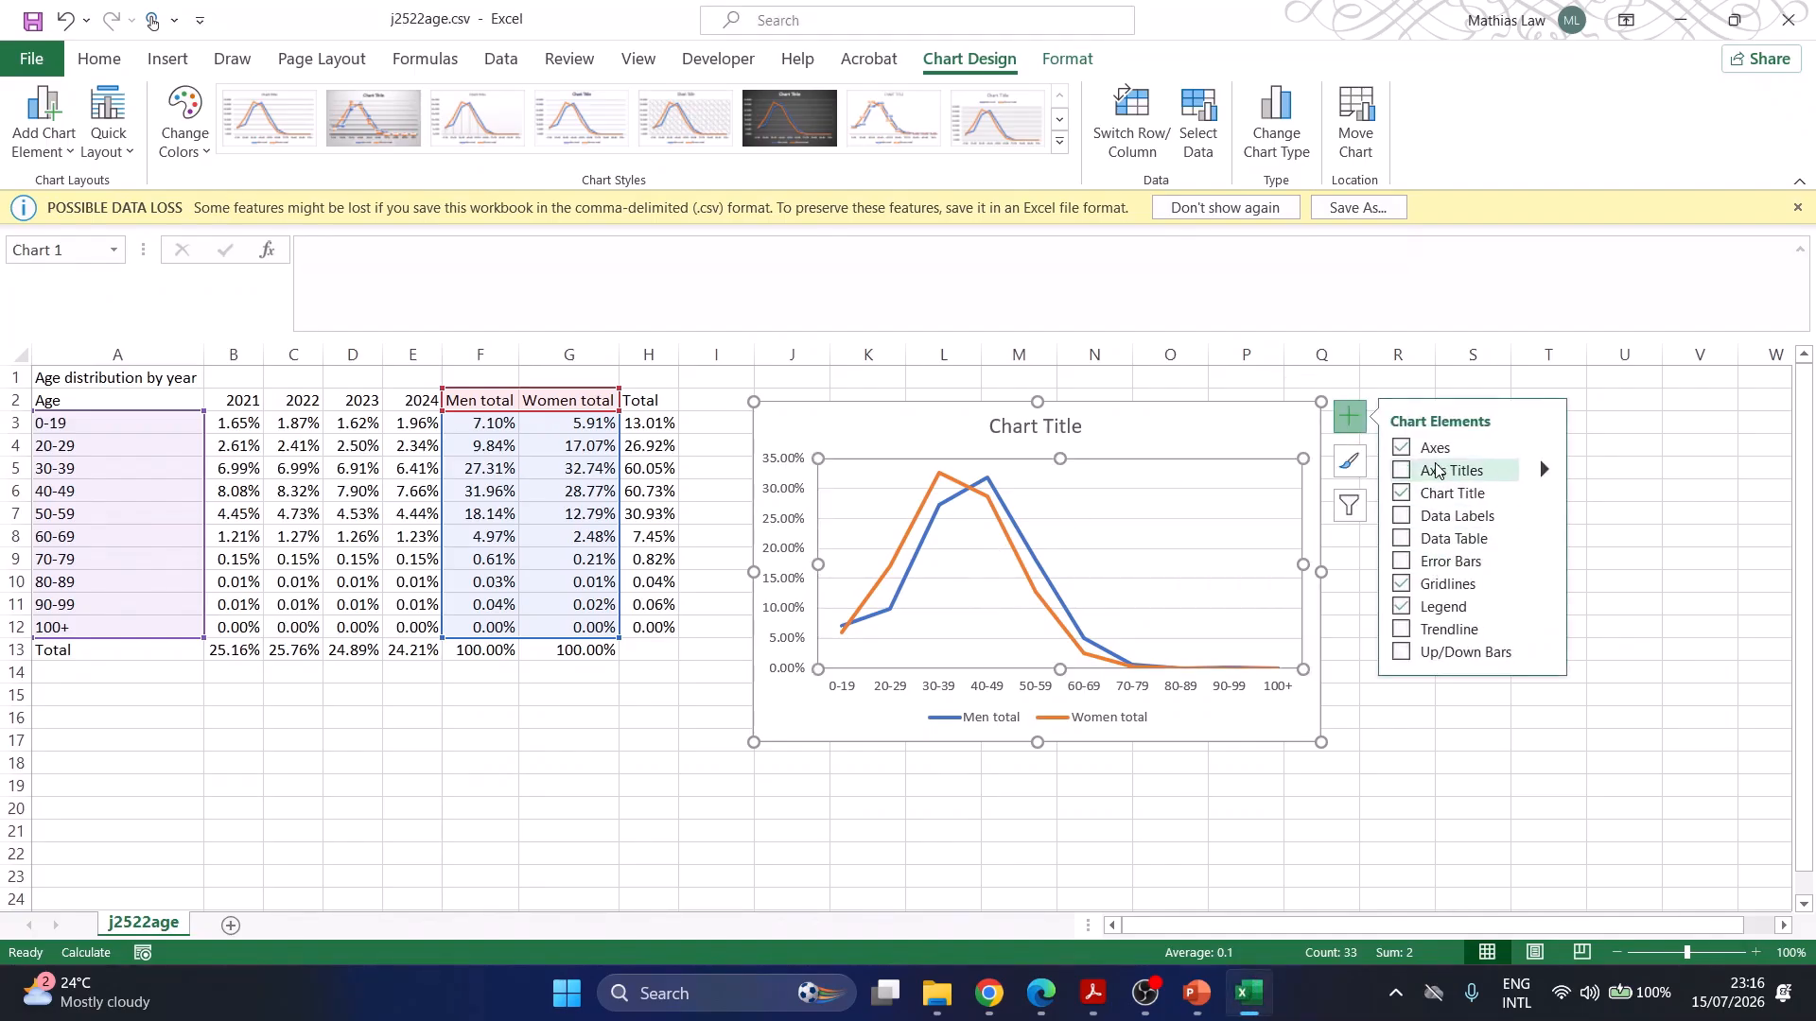
{"action": "left_click", "coordinate": [1403, 472]}
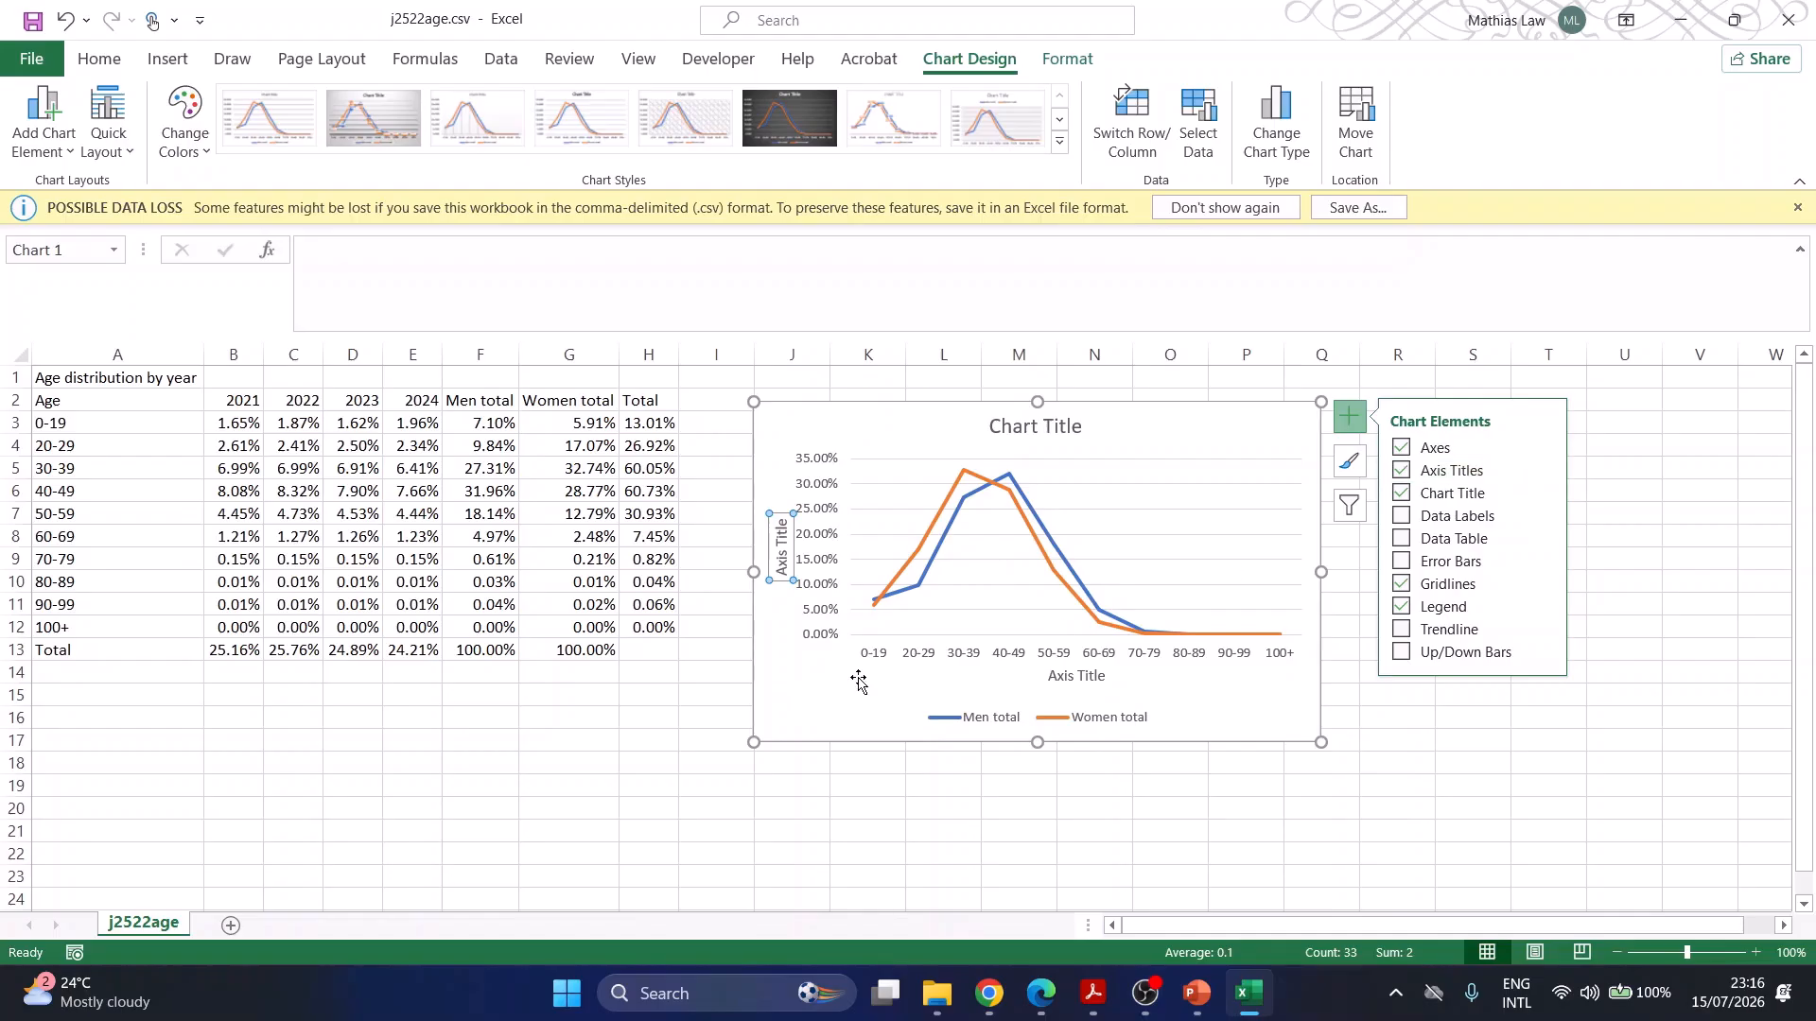
- Replace the category axis title with the copied text "the age groups"
{"action": "left_click", "coordinate": [1053, 674]}
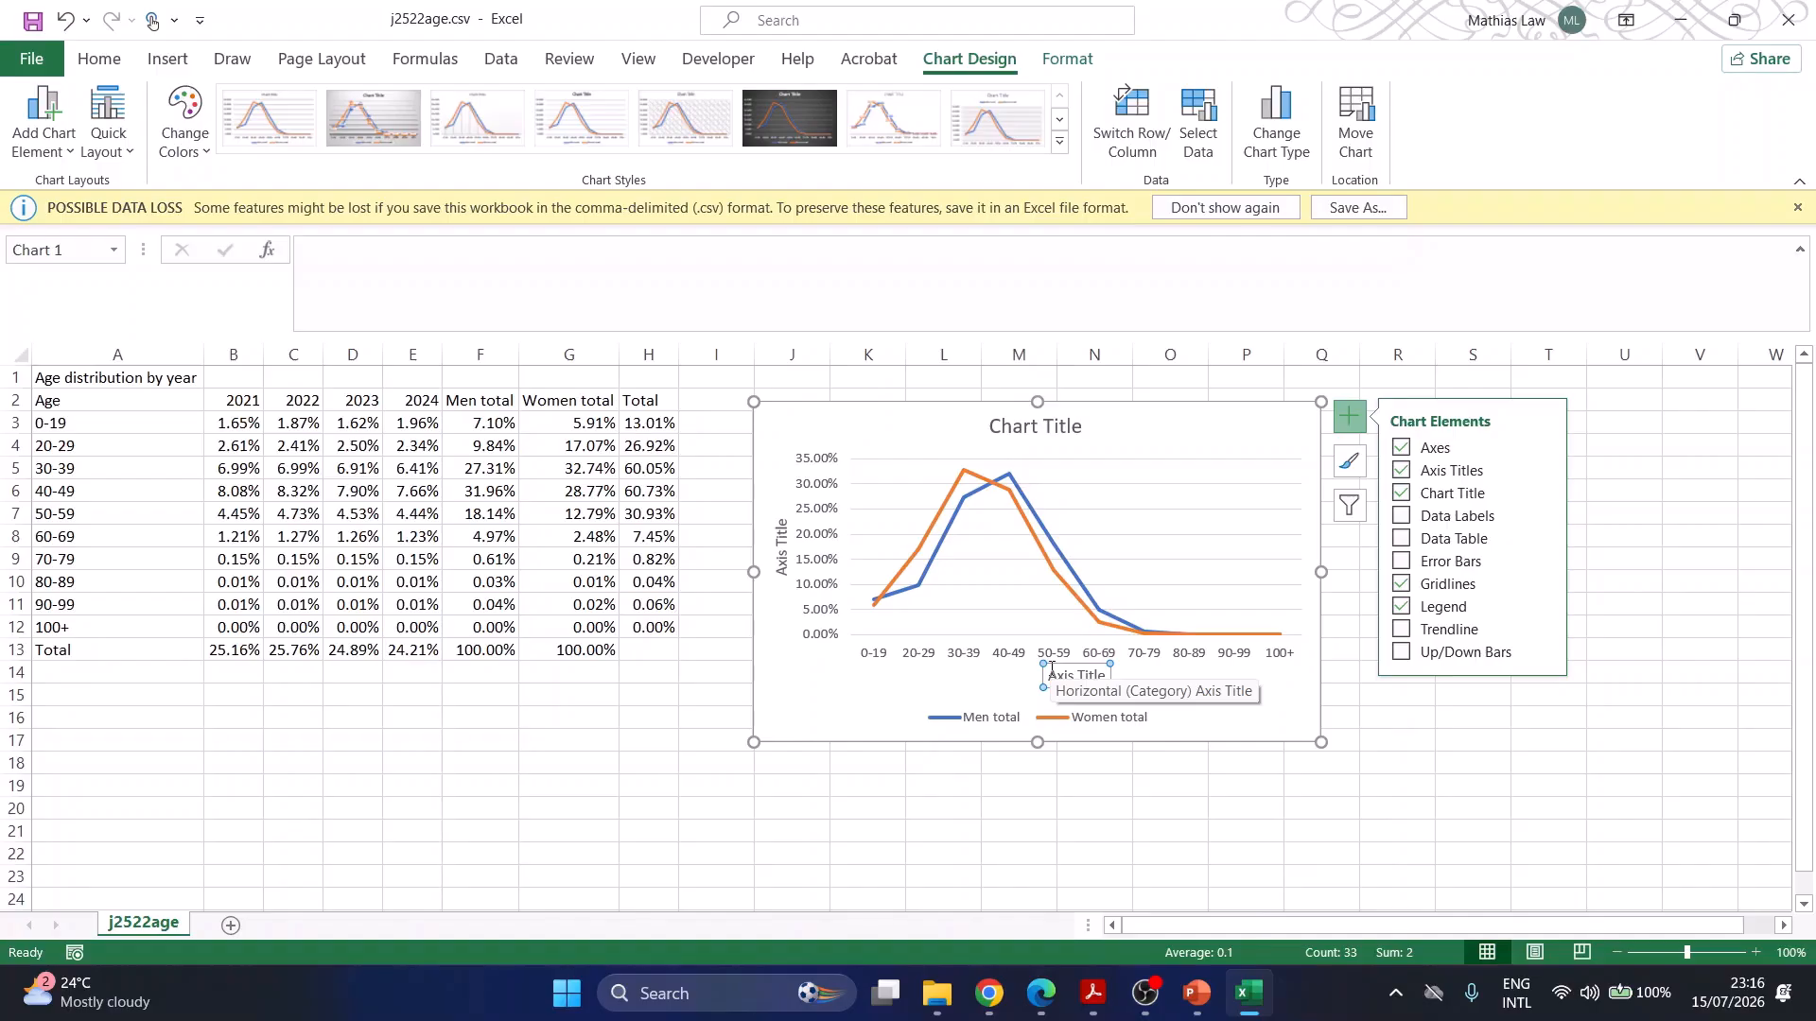
{"action": "left_click", "coordinate": [781, 556]}
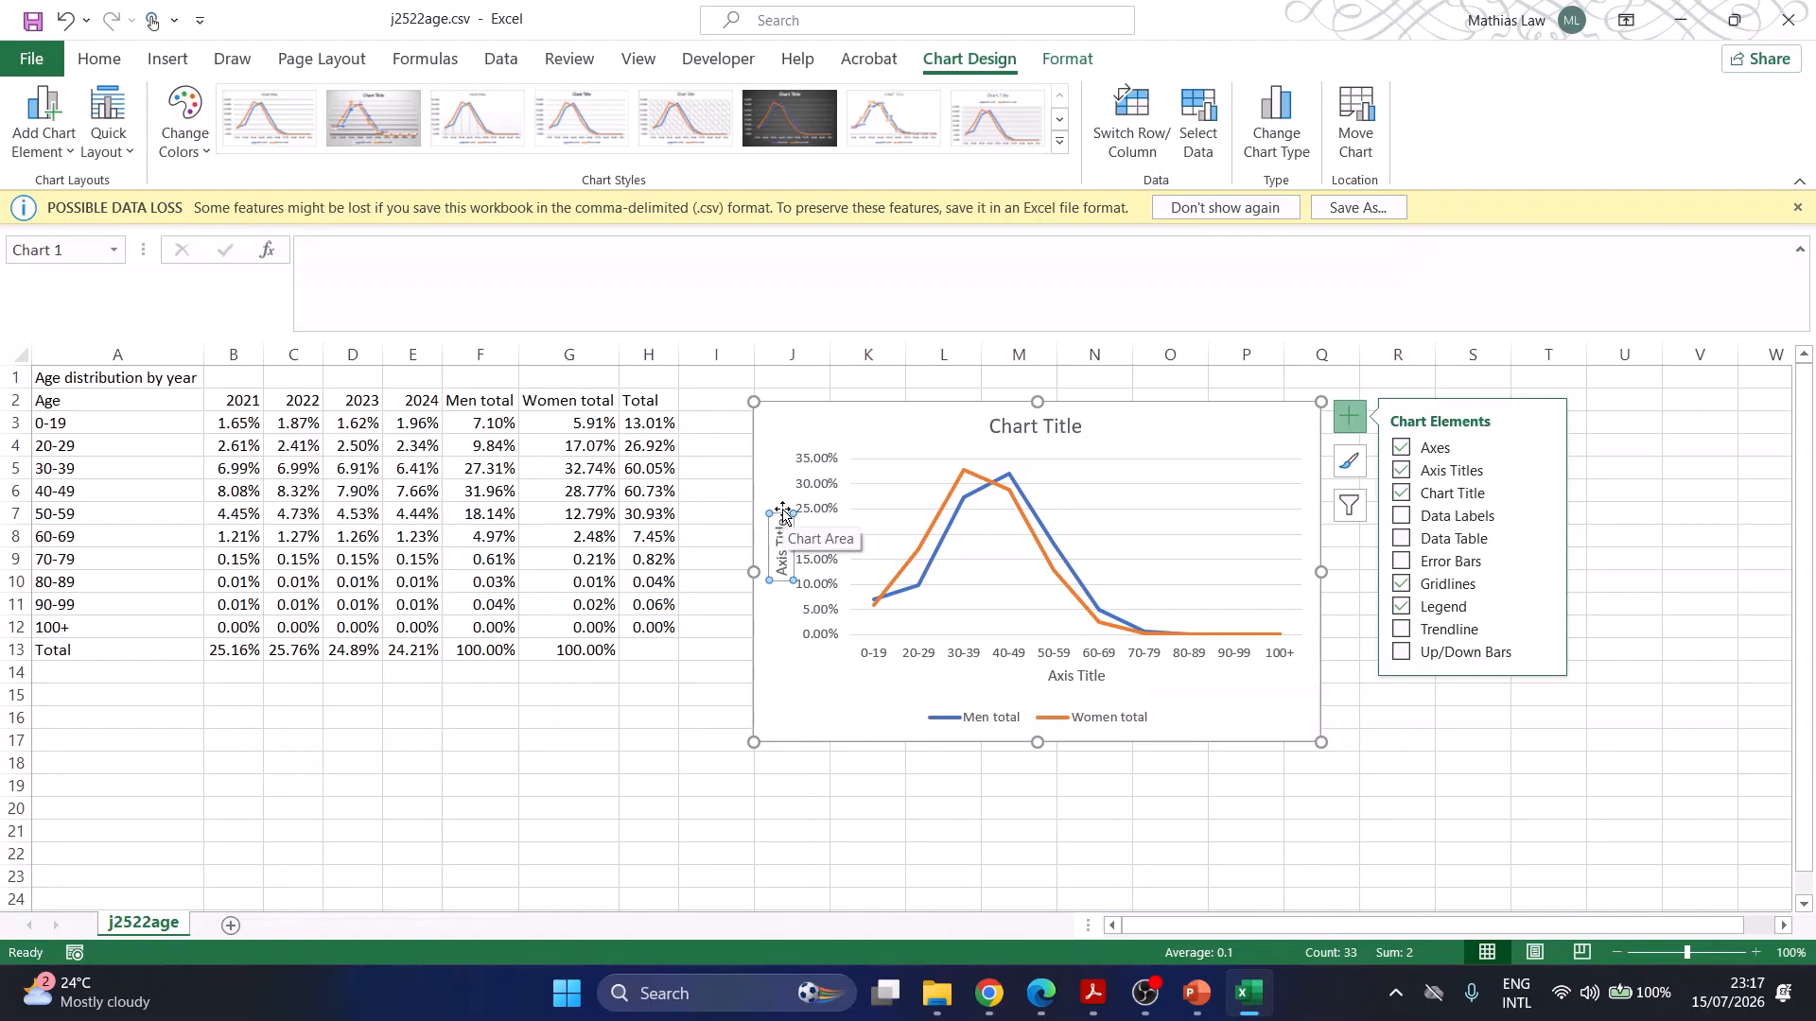
{"action": "left_click", "coordinate": [1059, 674]}
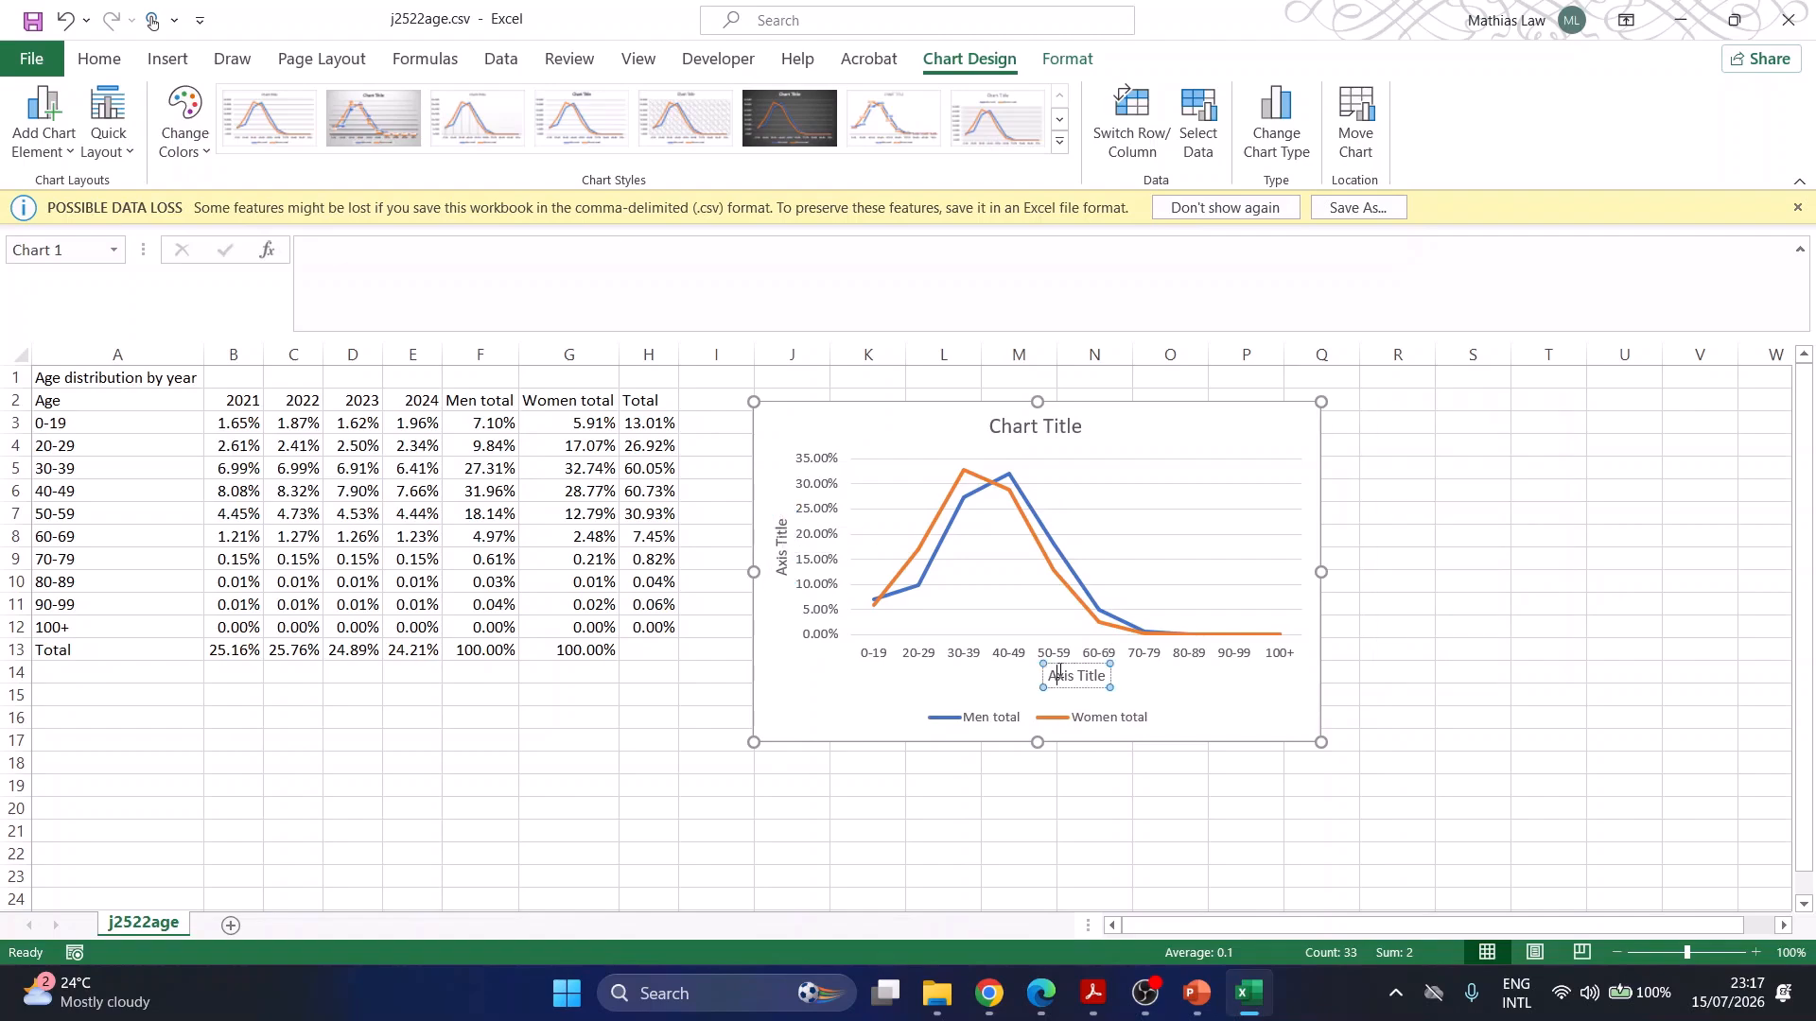
{"action": "left_click", "coordinate": [1093, 993]}
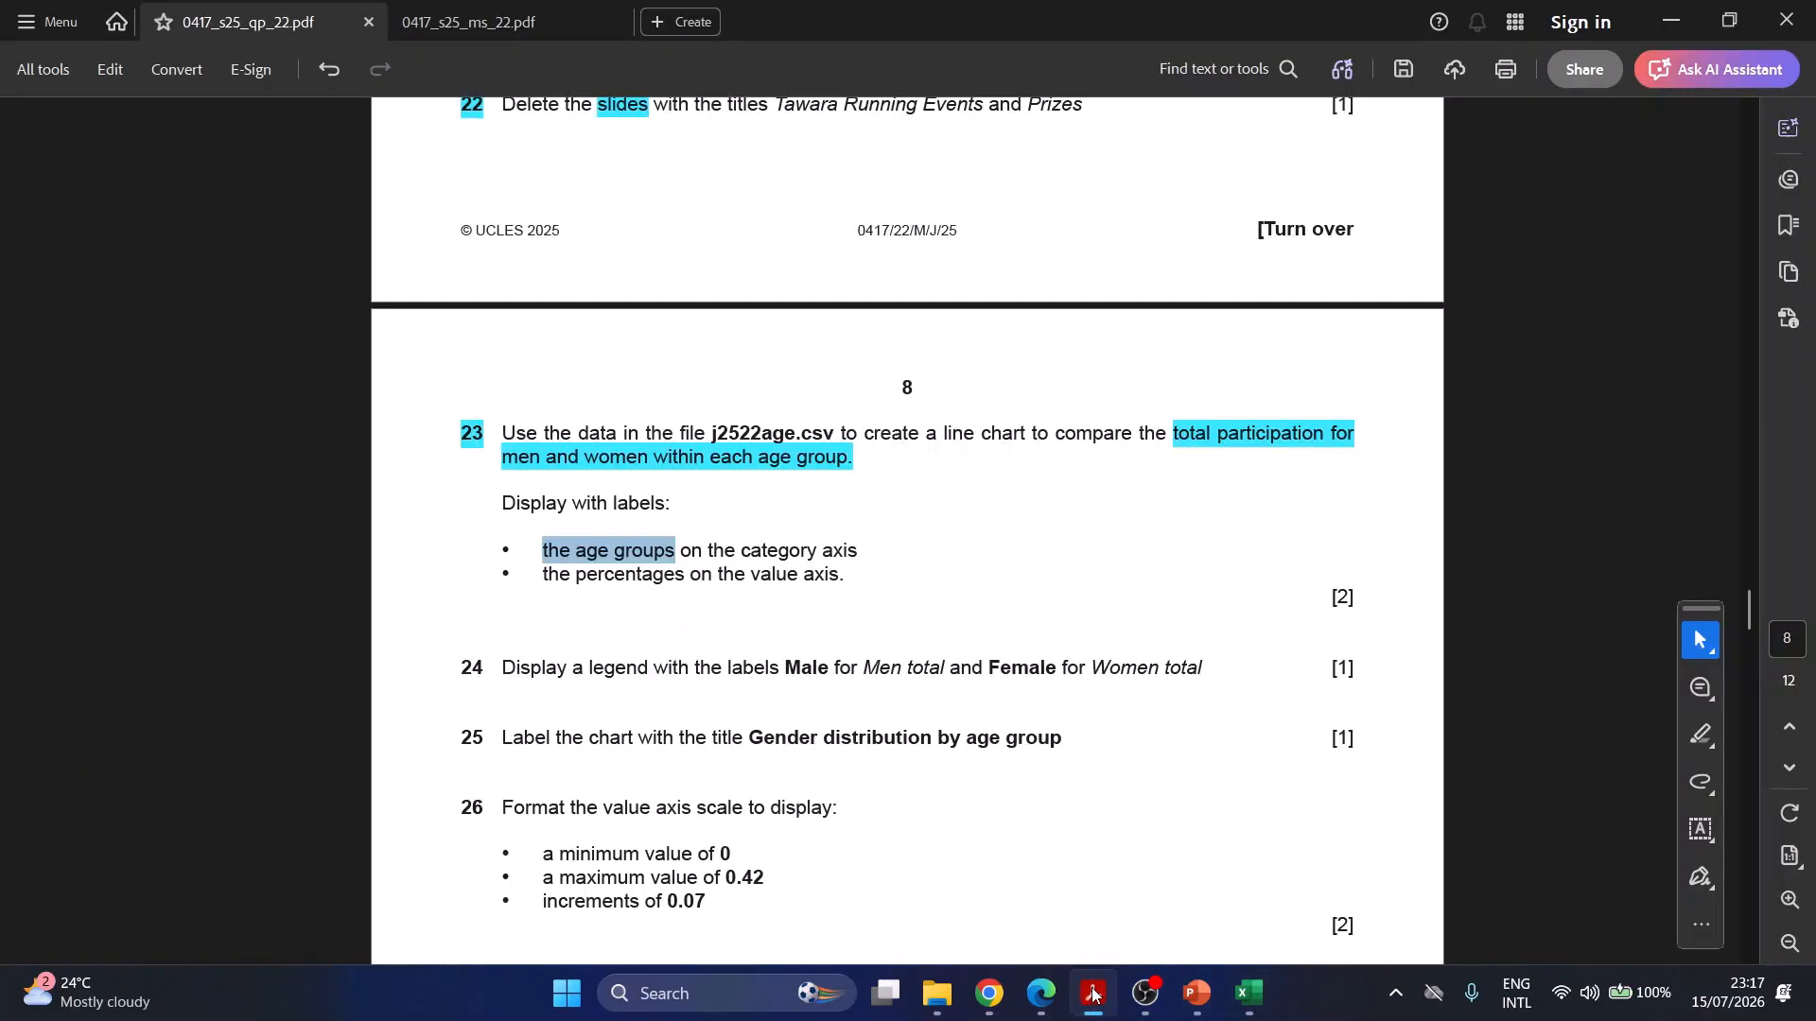
{"action": "left_click", "coordinate": [1093, 993]}
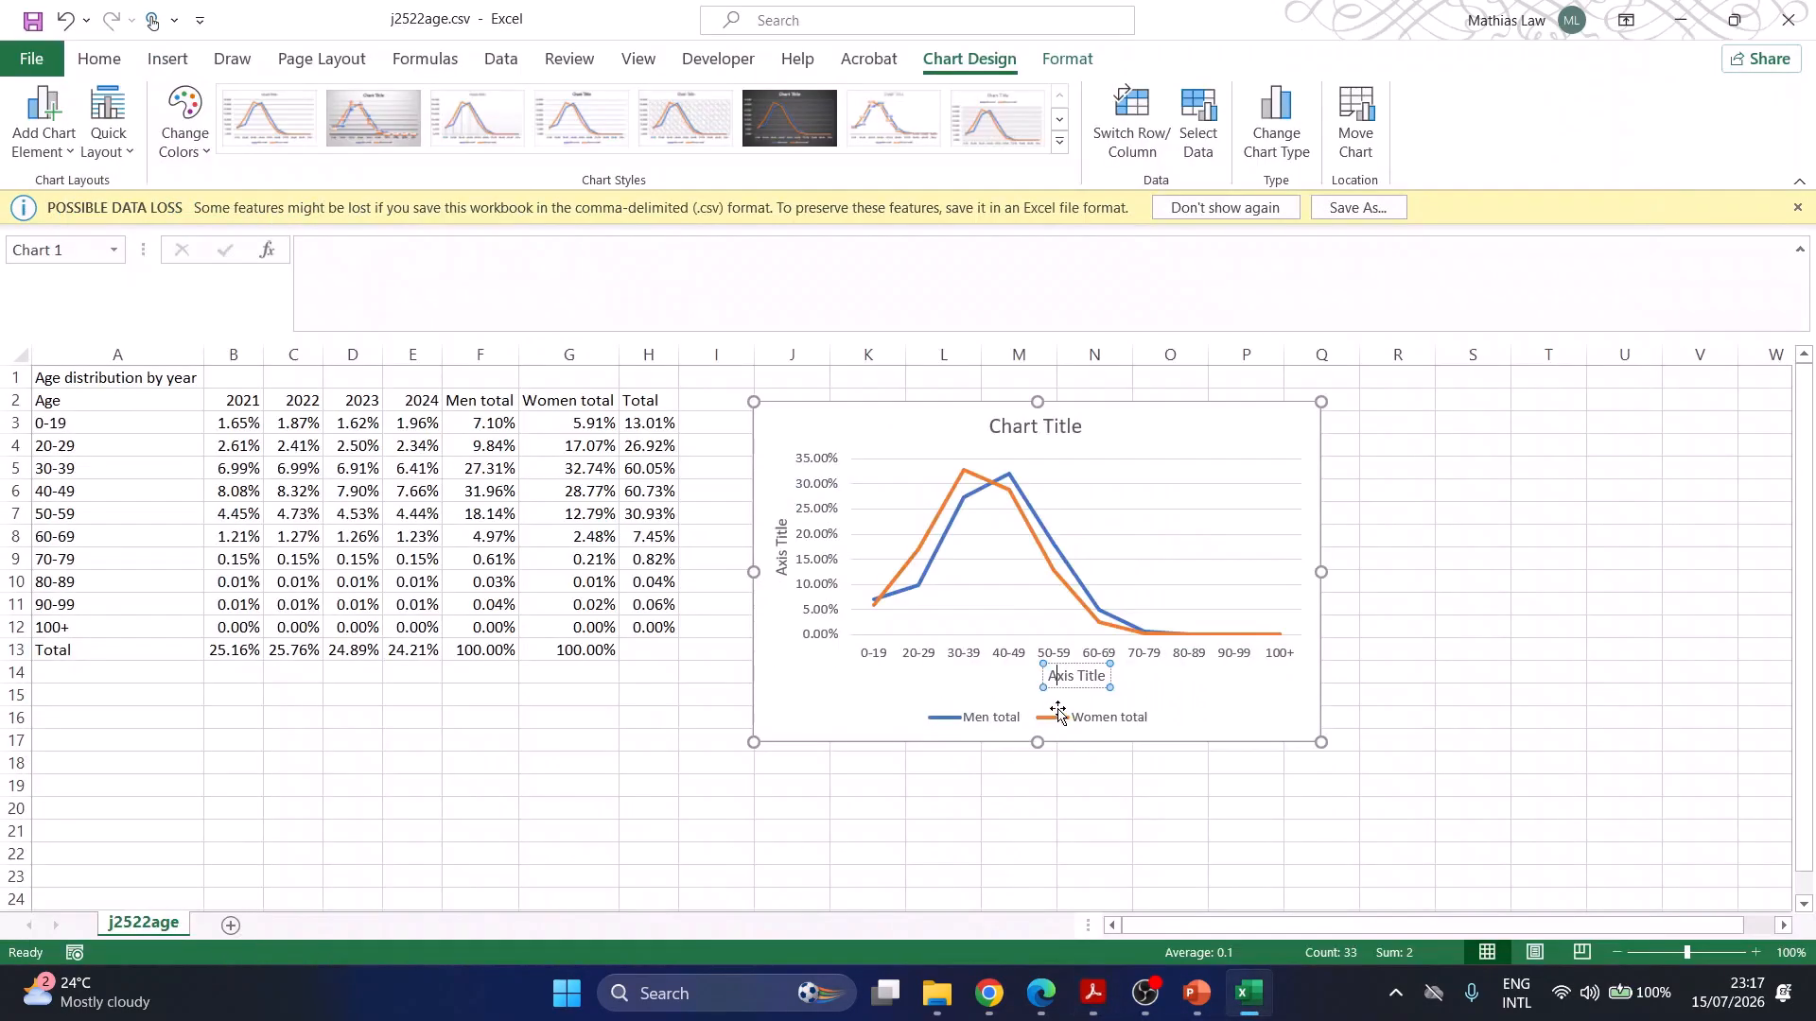
{"action": "triple_click", "coordinate": [1075, 675]}
{"action": "key", "text": "ctrl+v"}
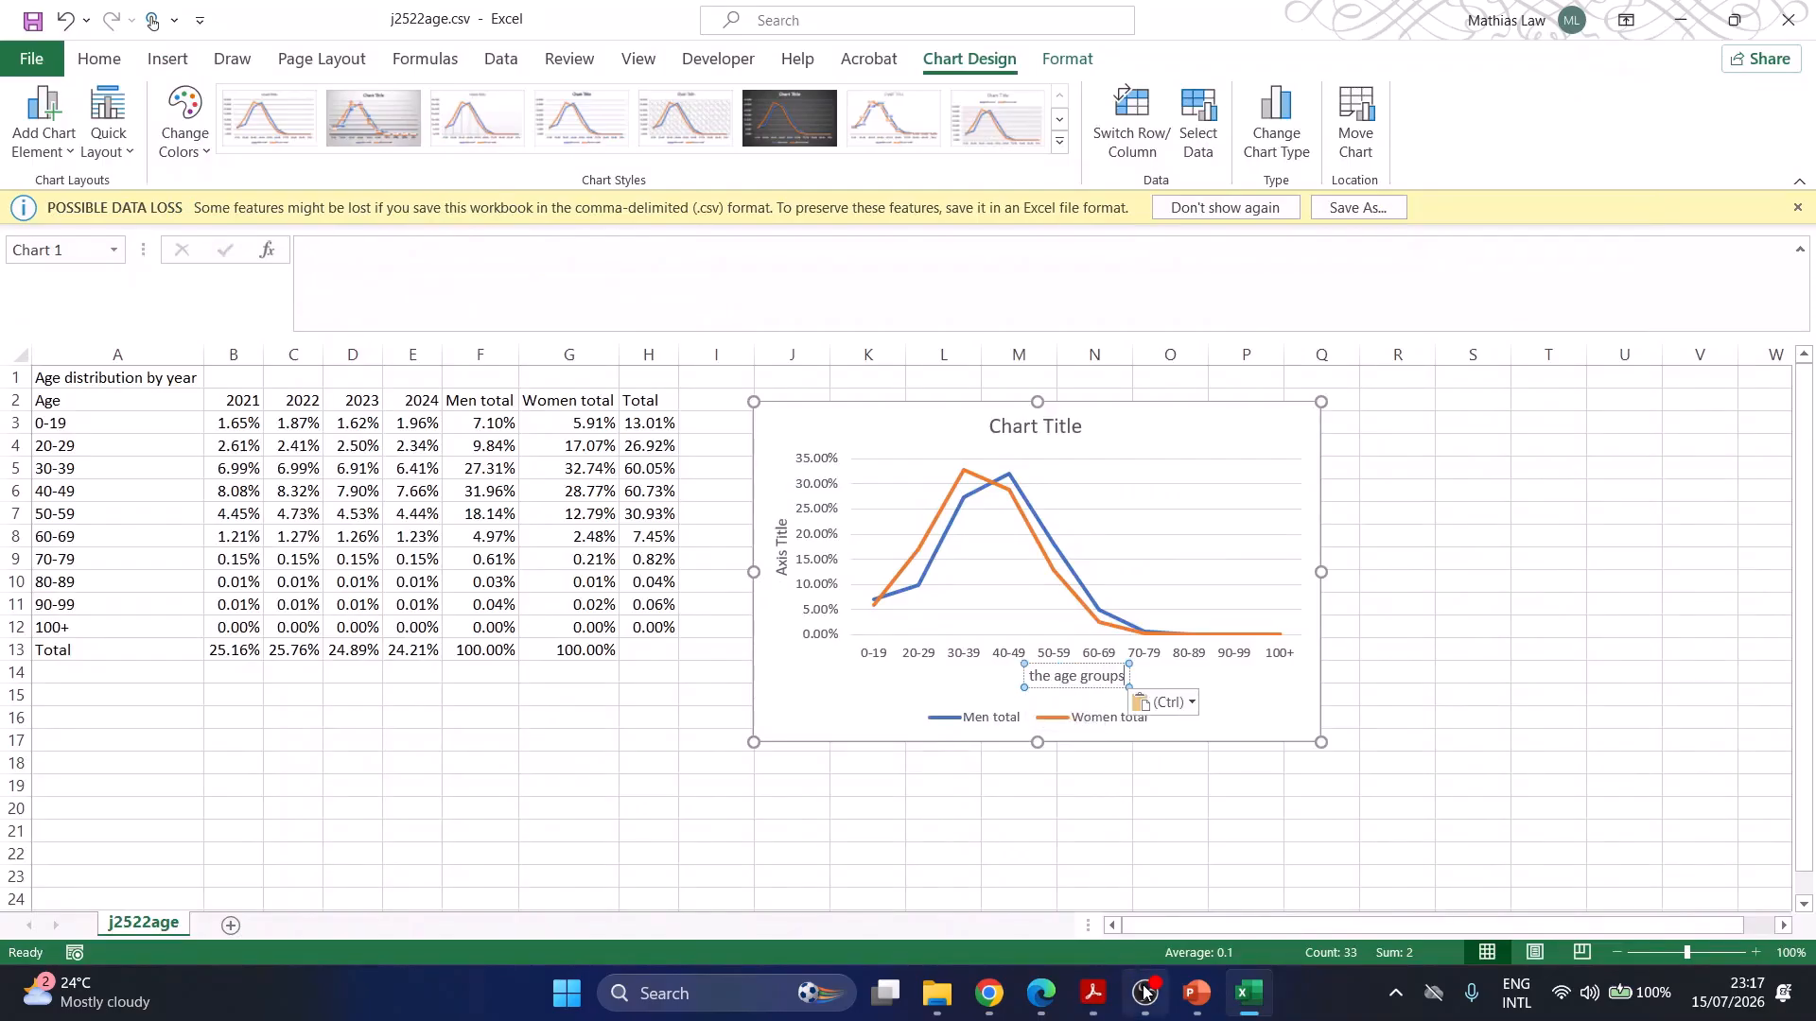
- Copy "the percentages" from question 23 in Acrobat and paste it as the chart's value axis title in Excel
{"action": "left_click", "coordinate": [1093, 993]}
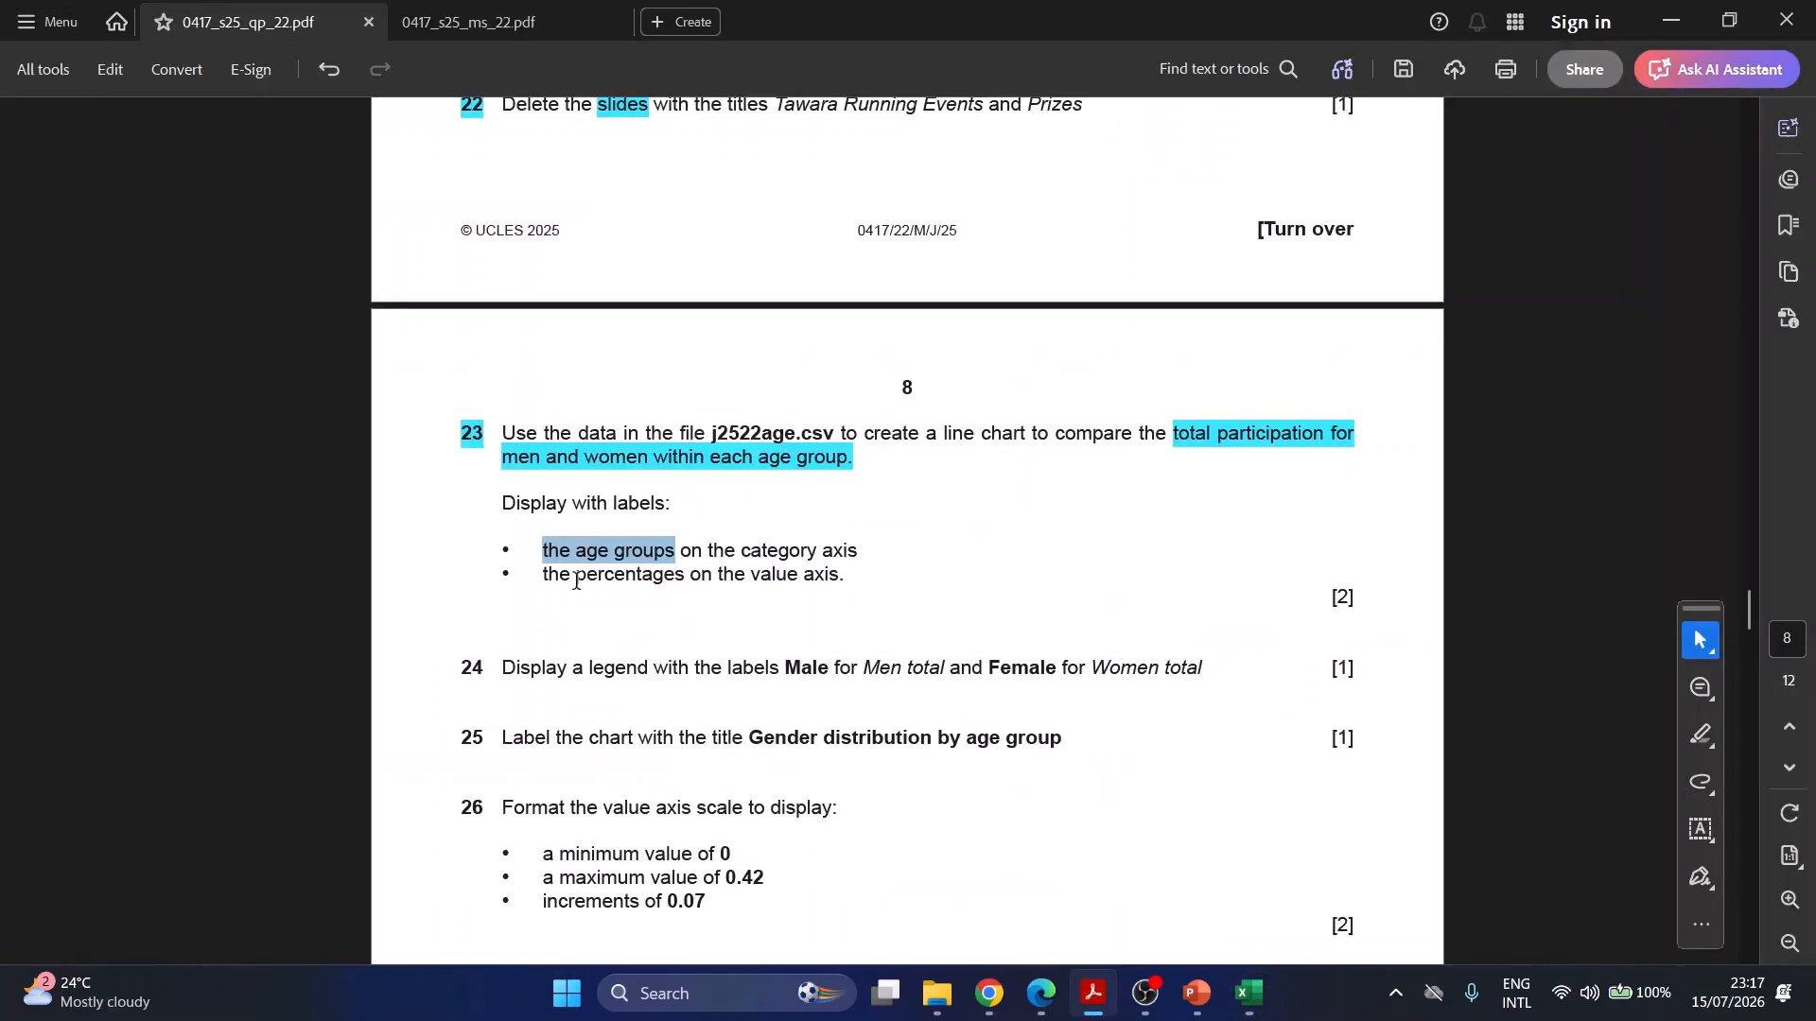
{"action": "left_click_drag", "start_coordinate": [545, 577], "coordinate": [614, 574]}
{"action": "key", "text": "ctrl+c"}
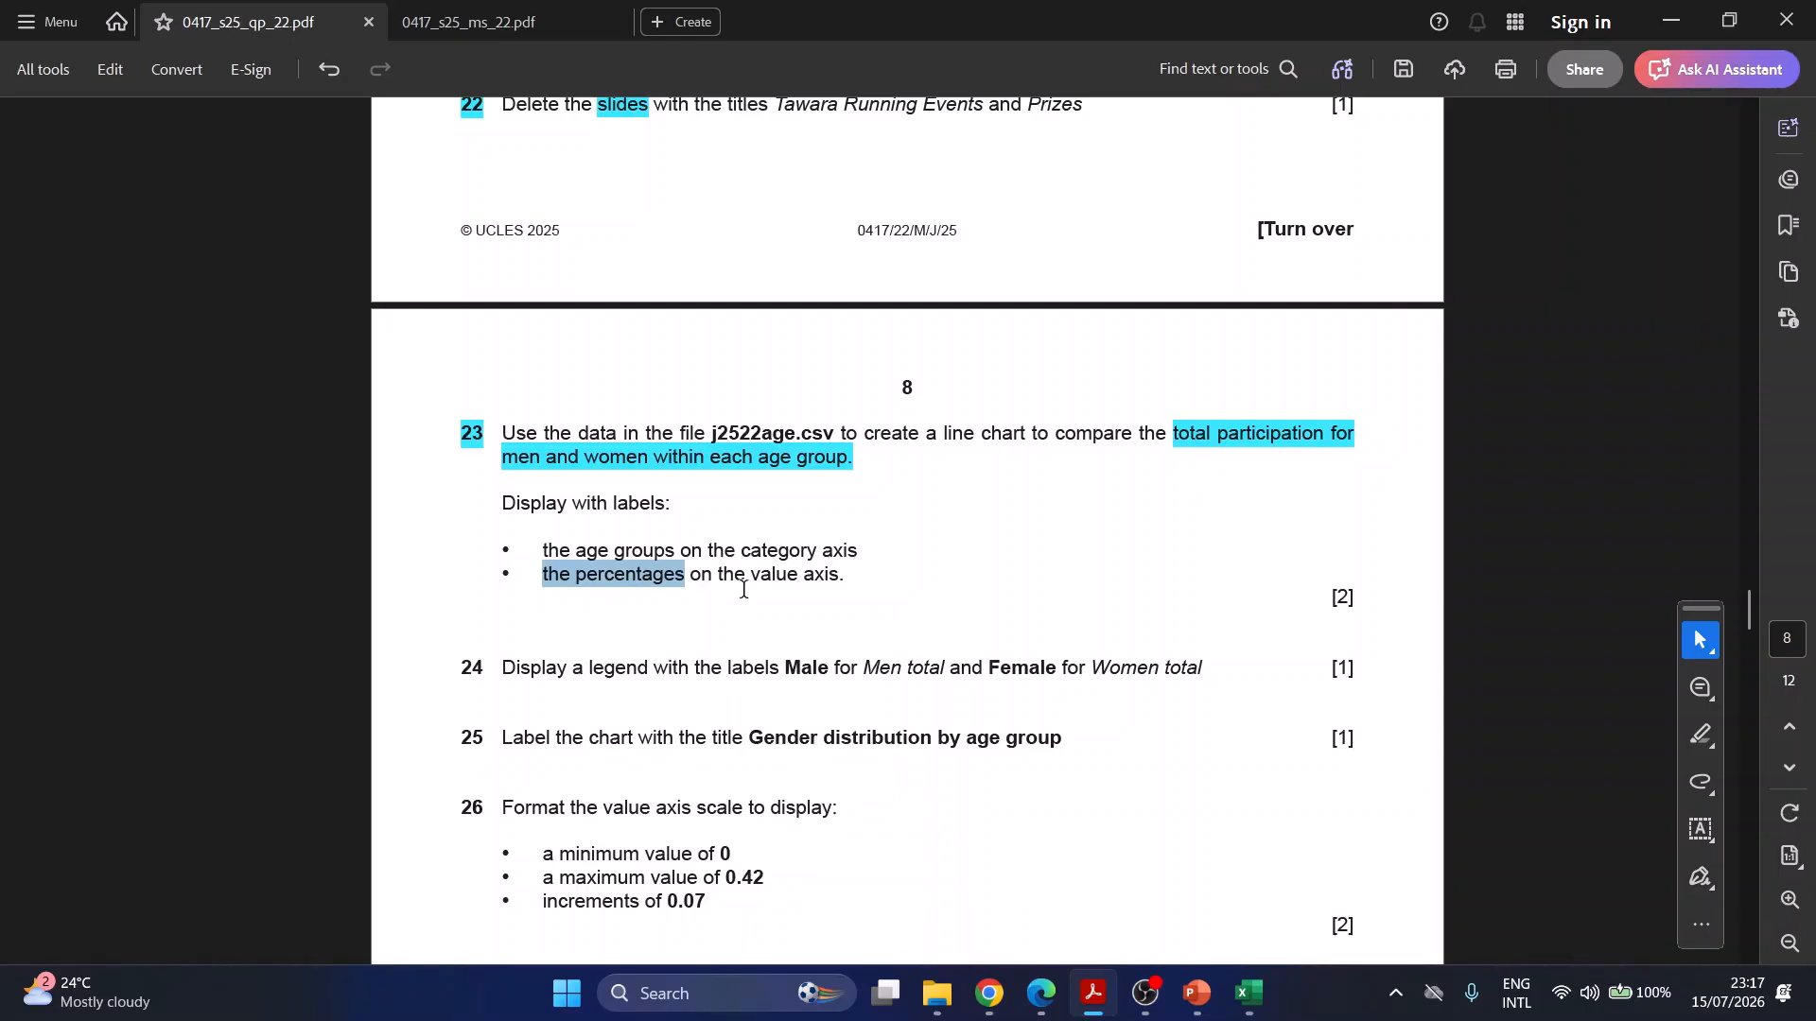
{"action": "left_click", "coordinate": [1199, 992]}
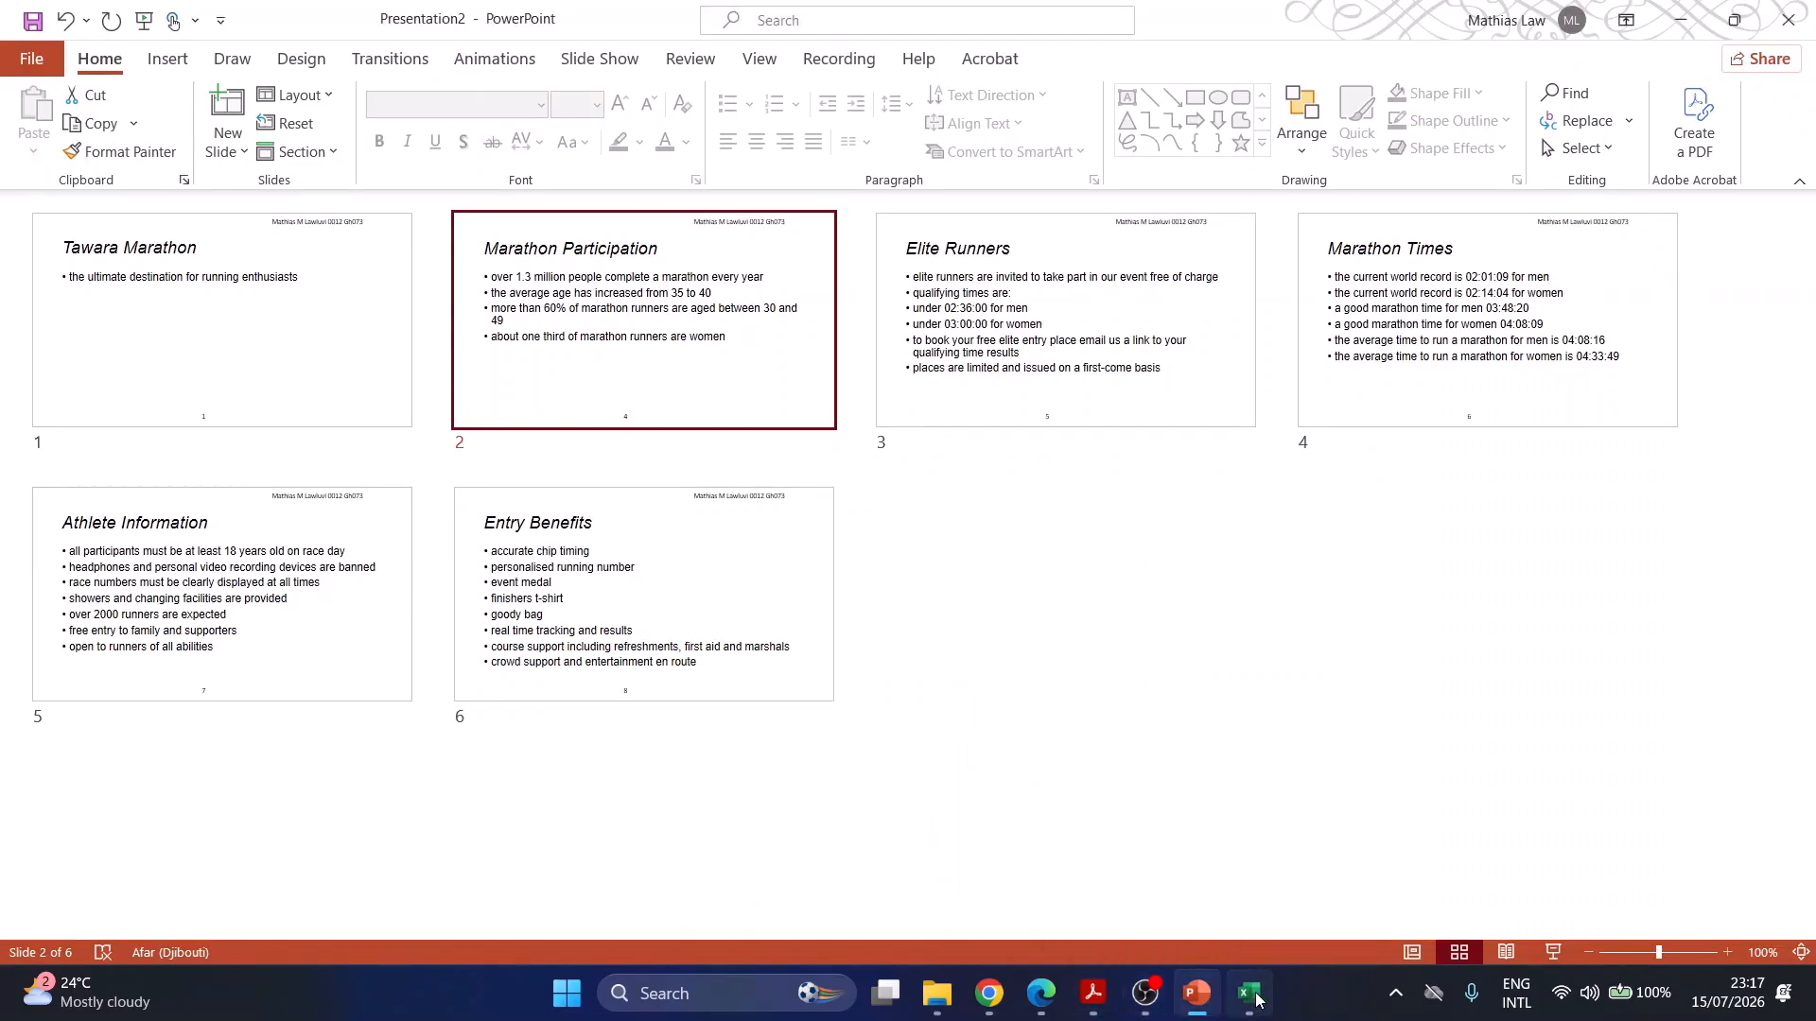
{"action": "left_click", "coordinate": [1257, 1000]}
{"action": "left_click", "coordinate": [780, 566]}
{"action": "triple_click", "coordinate": [780, 565]}
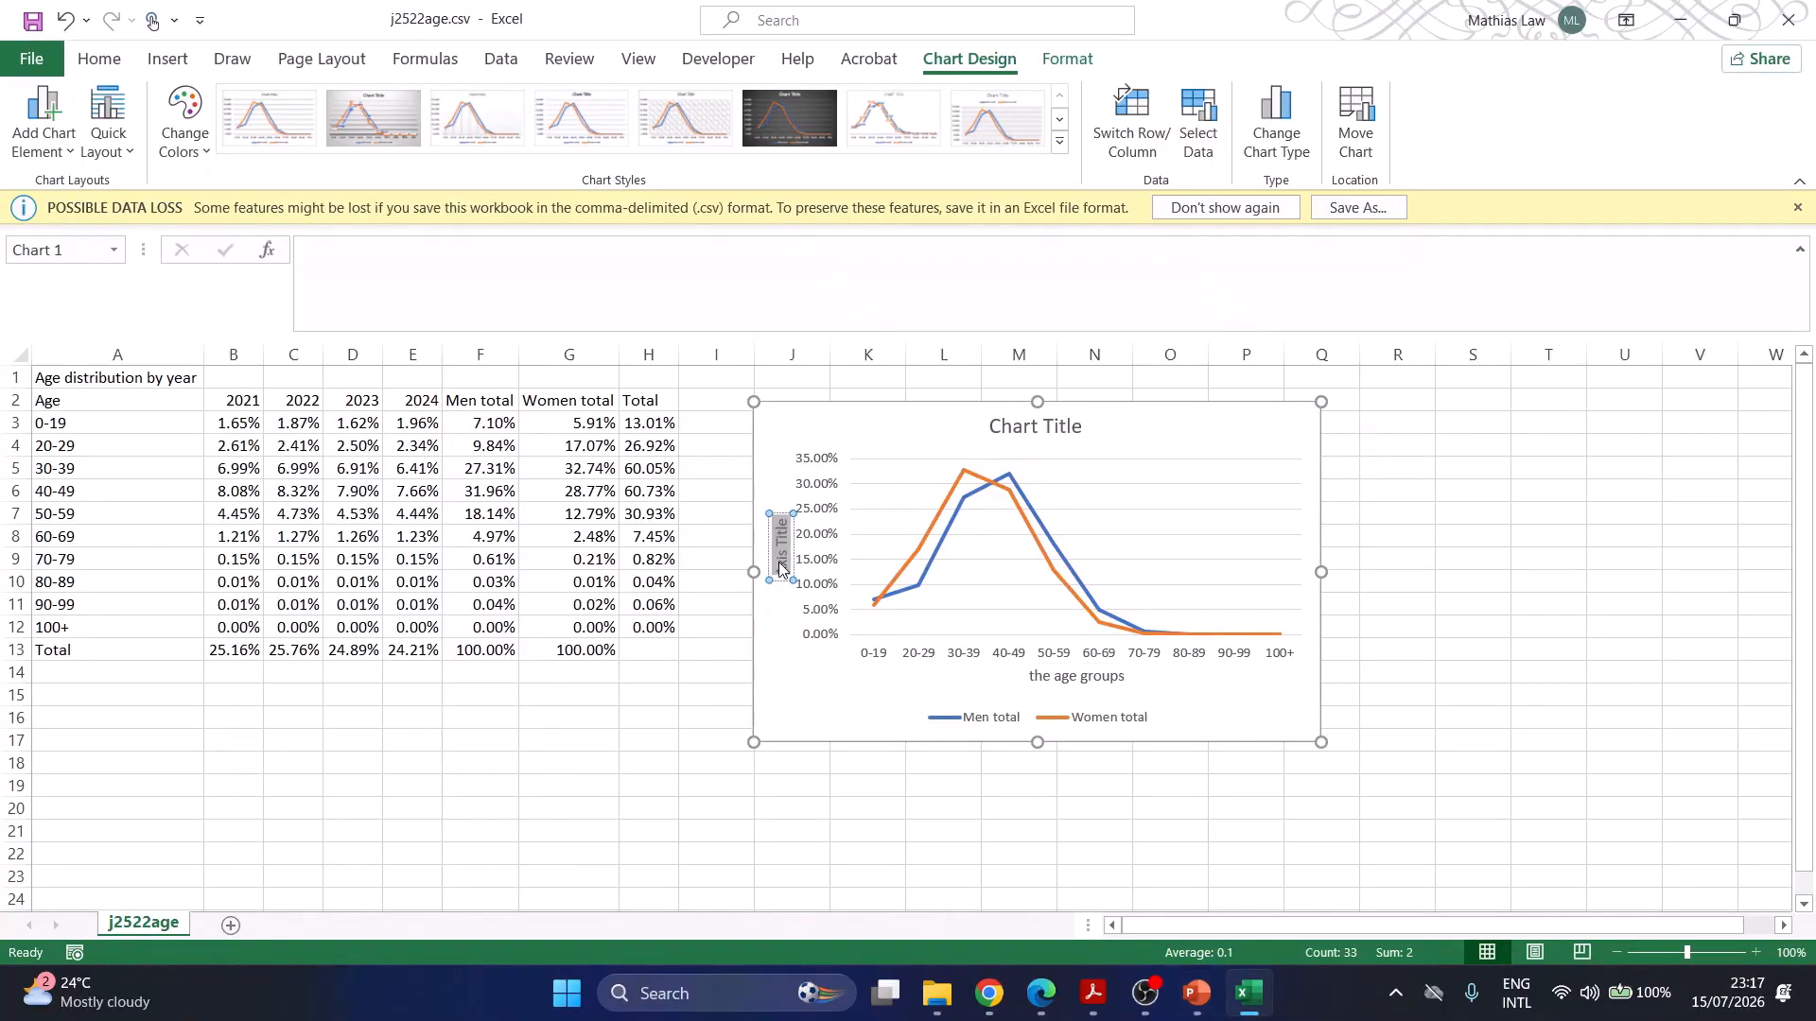
{"action": "key", "text": "ctrl+v"}
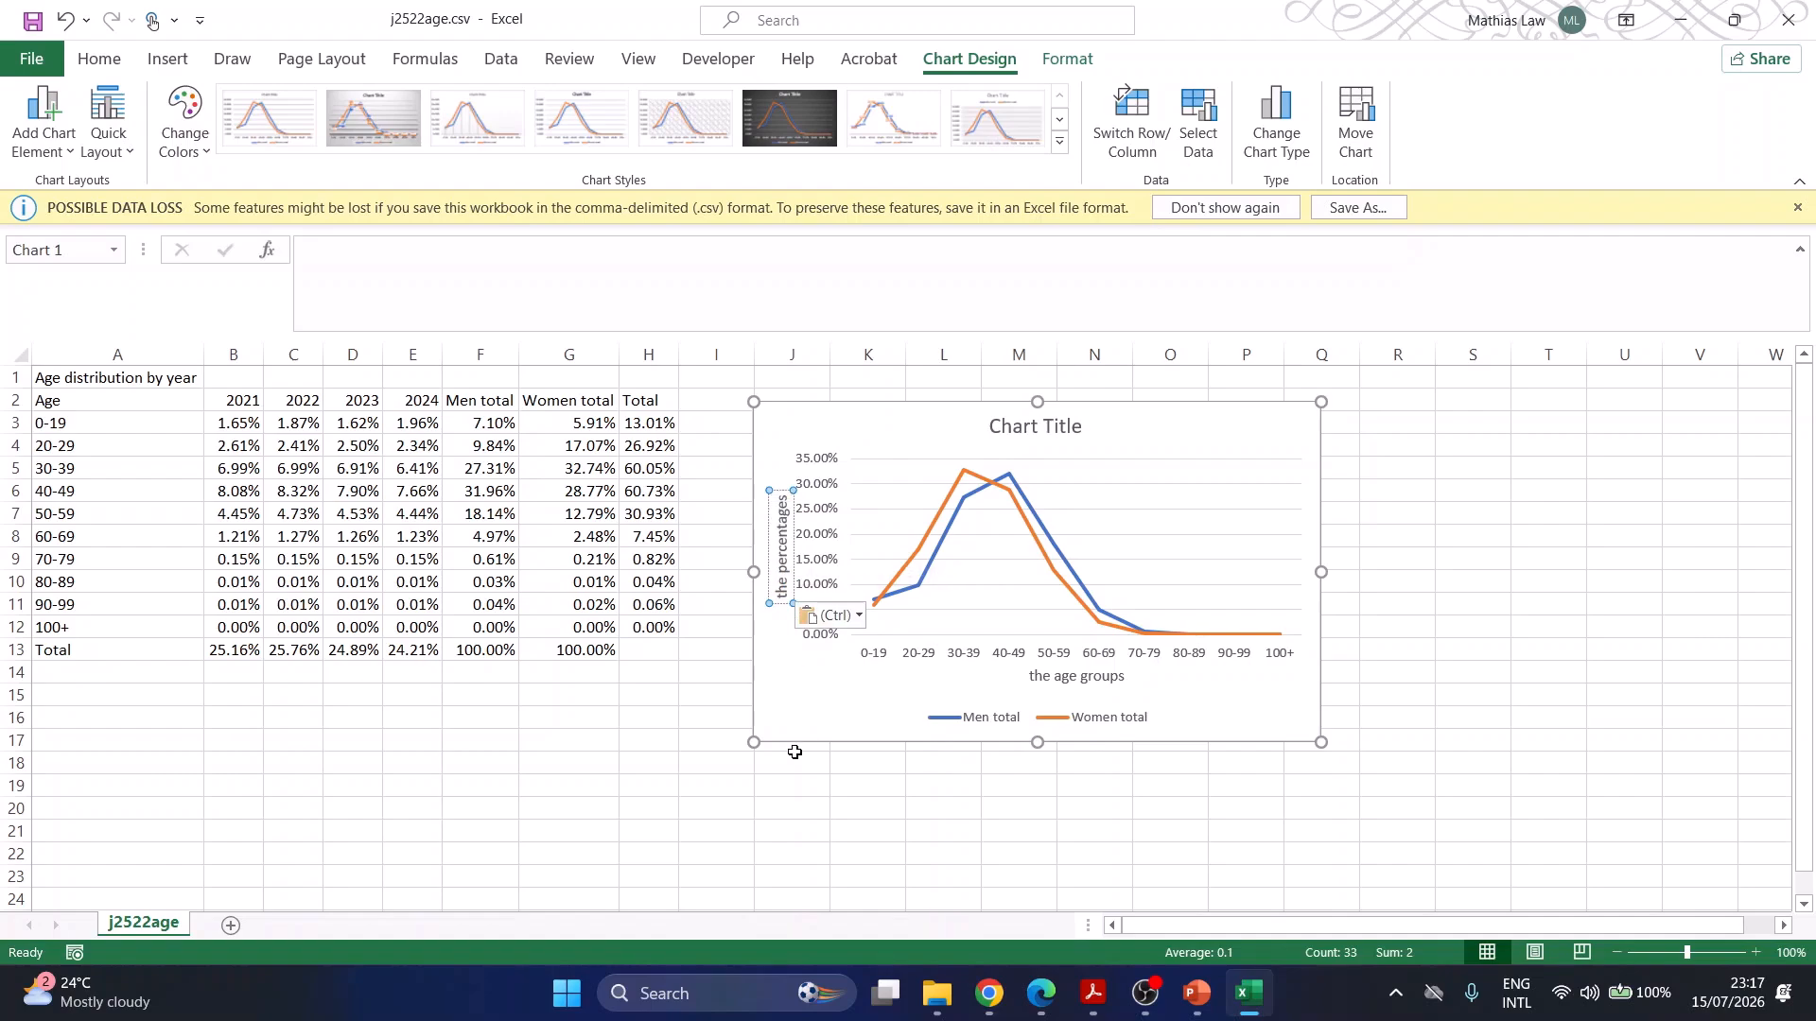
{"action": "left_click", "coordinate": [1419, 730]}
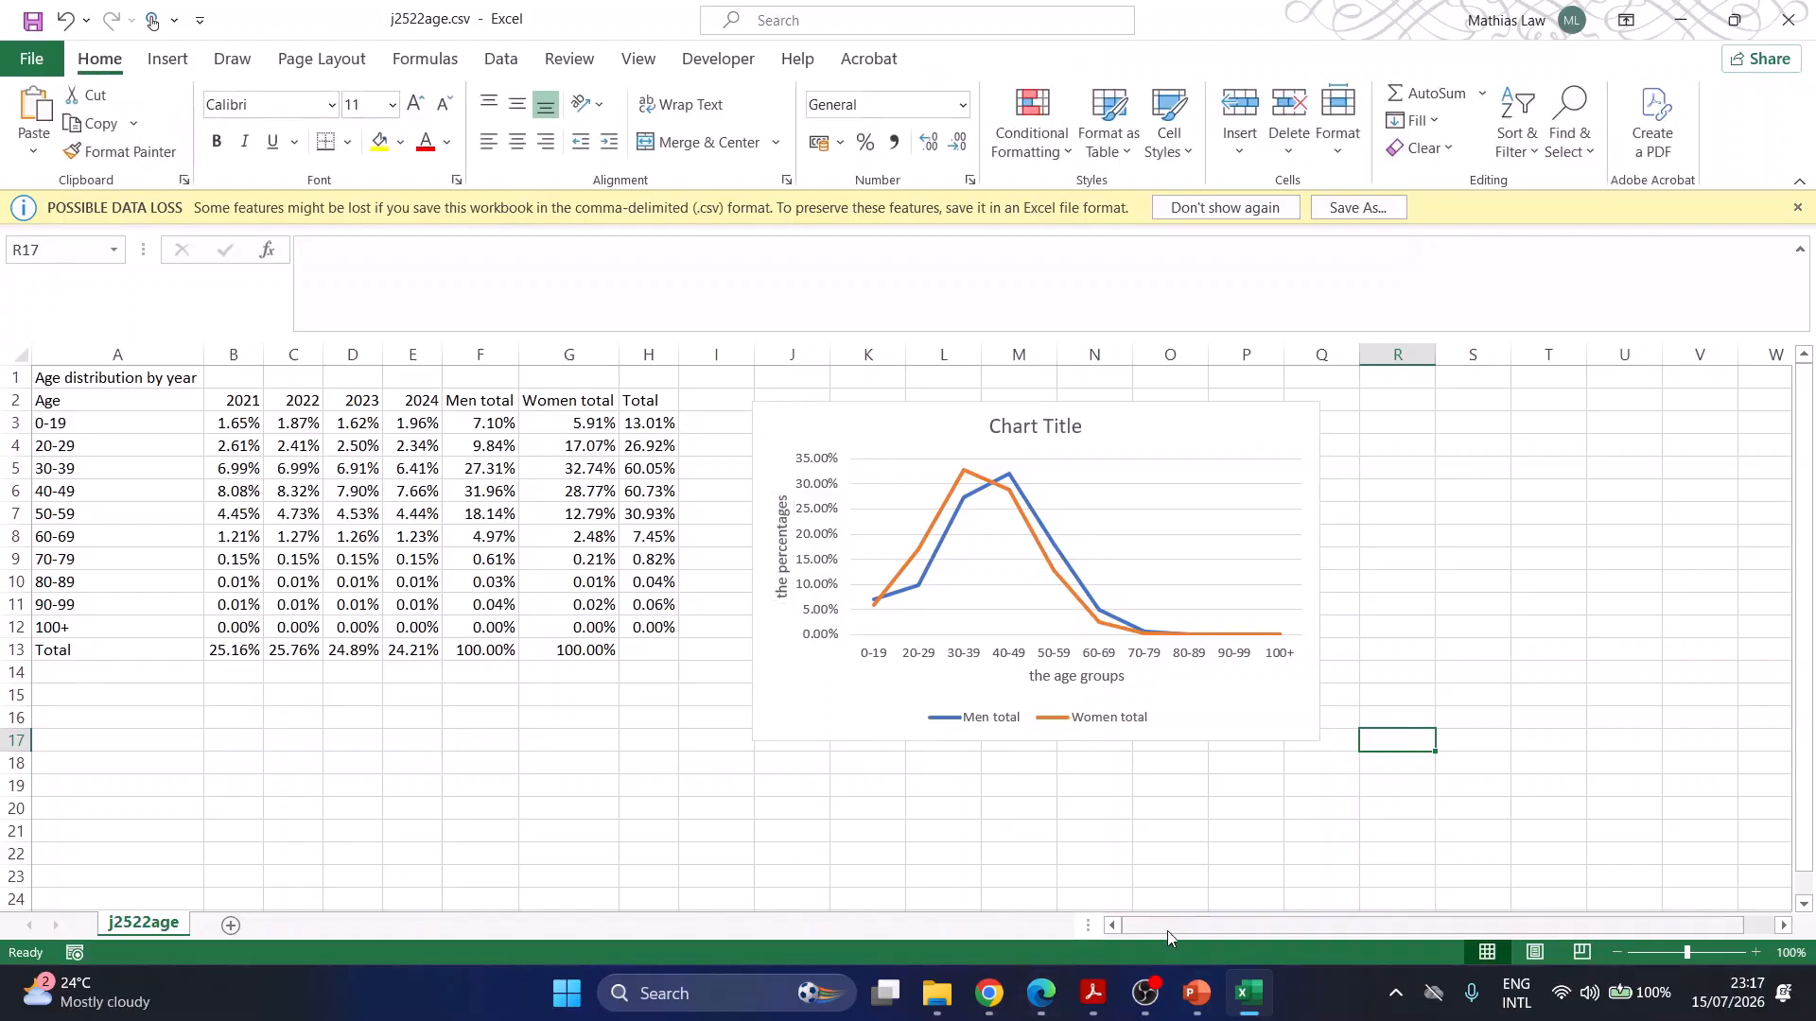
- Highlight question number 24 in the question paper in Acrobat and return to Excel
{"action": "left_click", "coordinate": [1093, 993]}
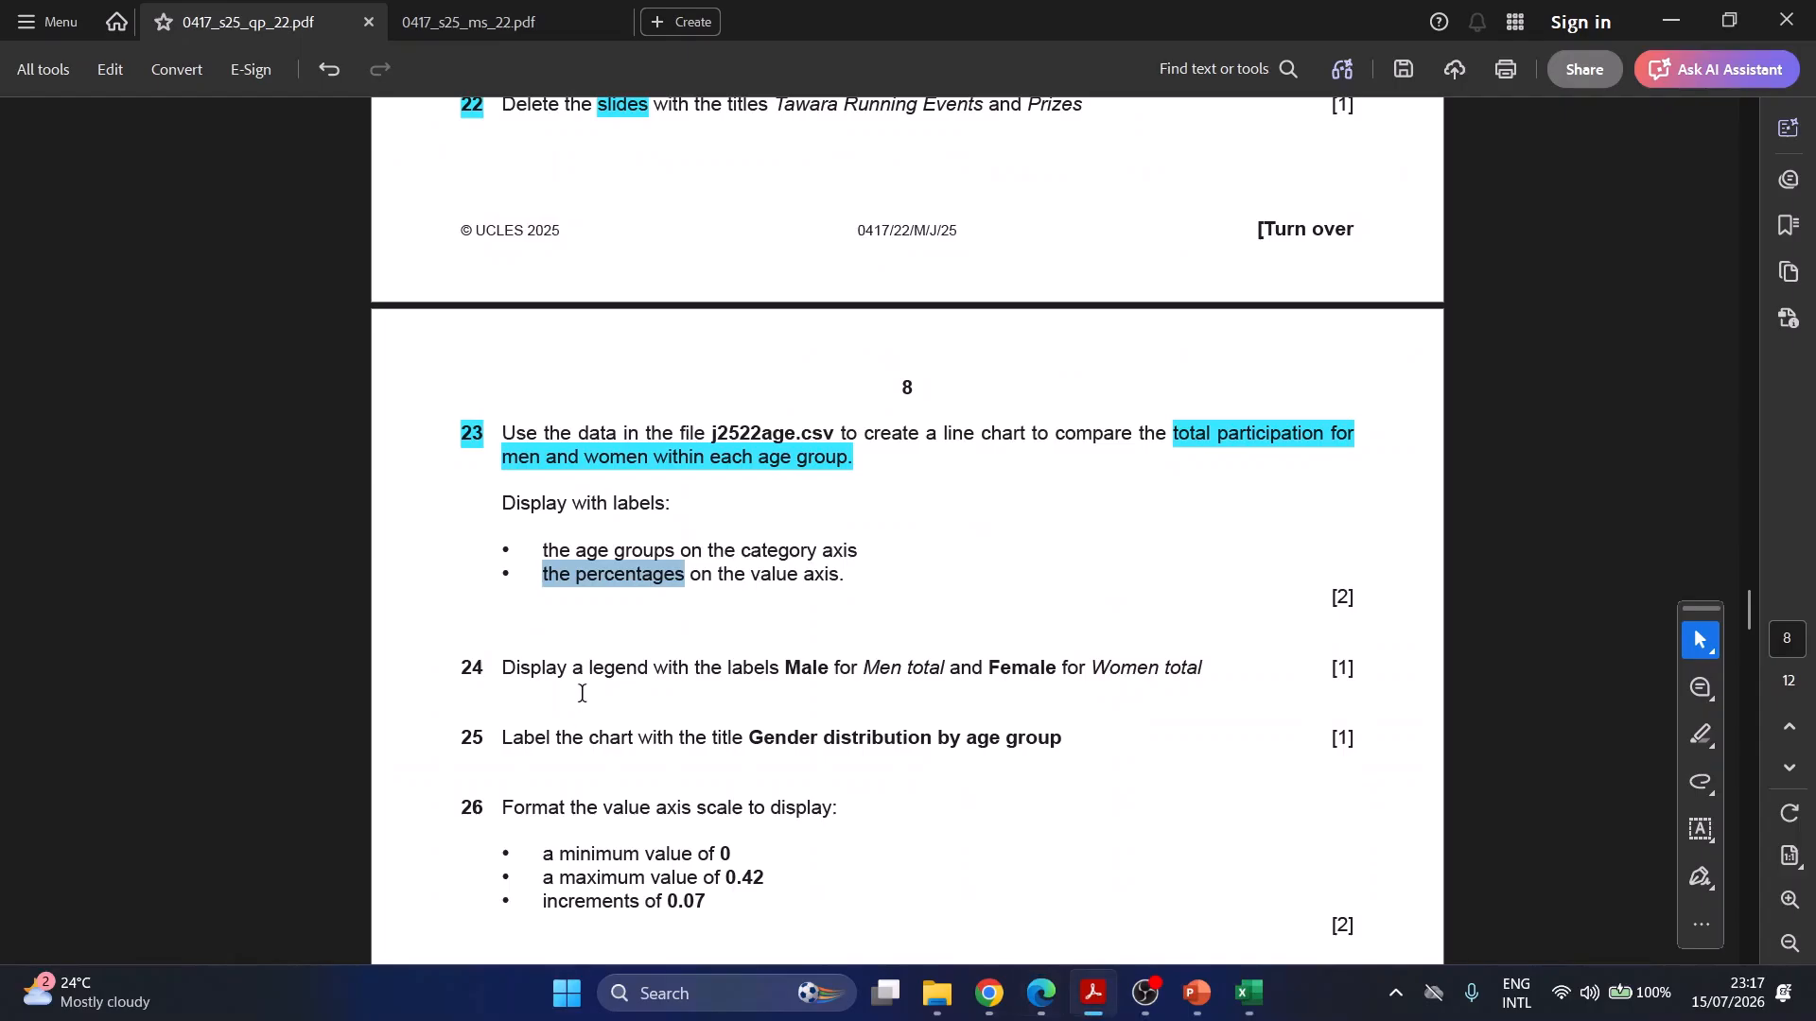
{"action": "scroll", "coordinate": [586, 681], "scroll_direction": "down", "scroll_amount": 3}
{"action": "left_click_drag", "start_coordinate": [483, 533], "coordinate": [456, 525]}
{"action": "left_click", "coordinate": [530, 565]}
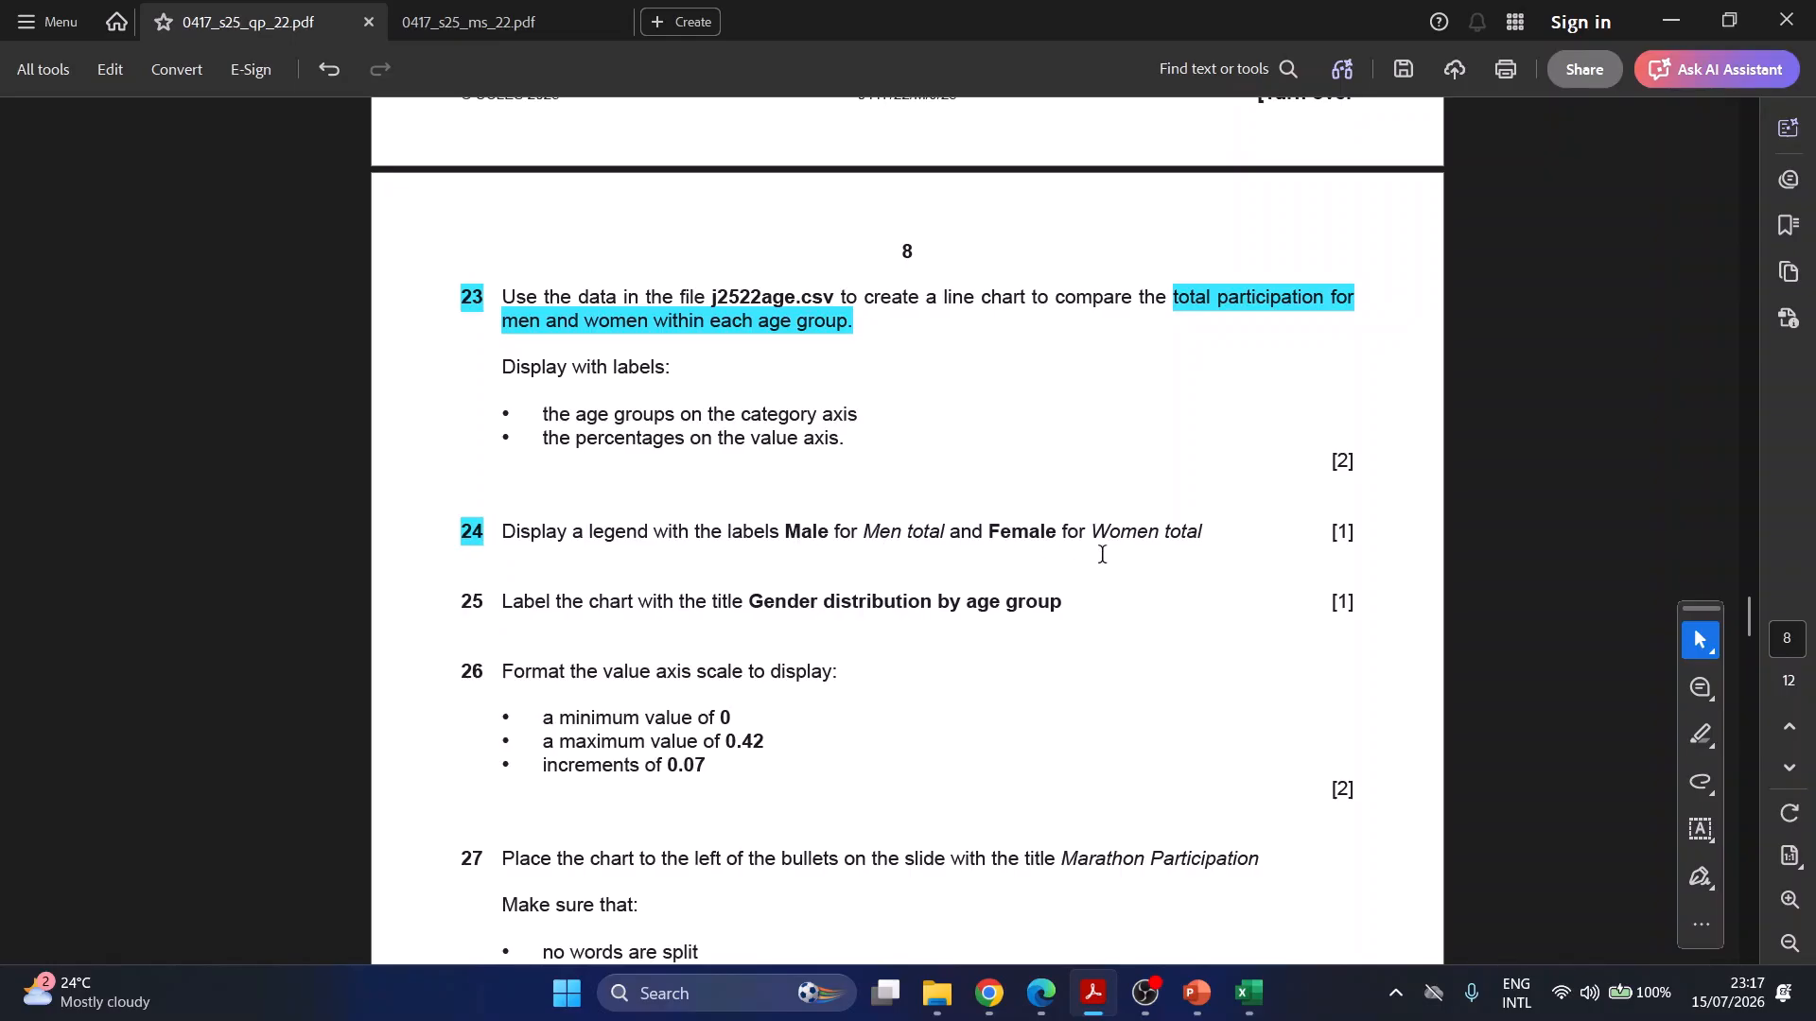
{"action": "mouse_move", "coordinate": [1147, 993]}
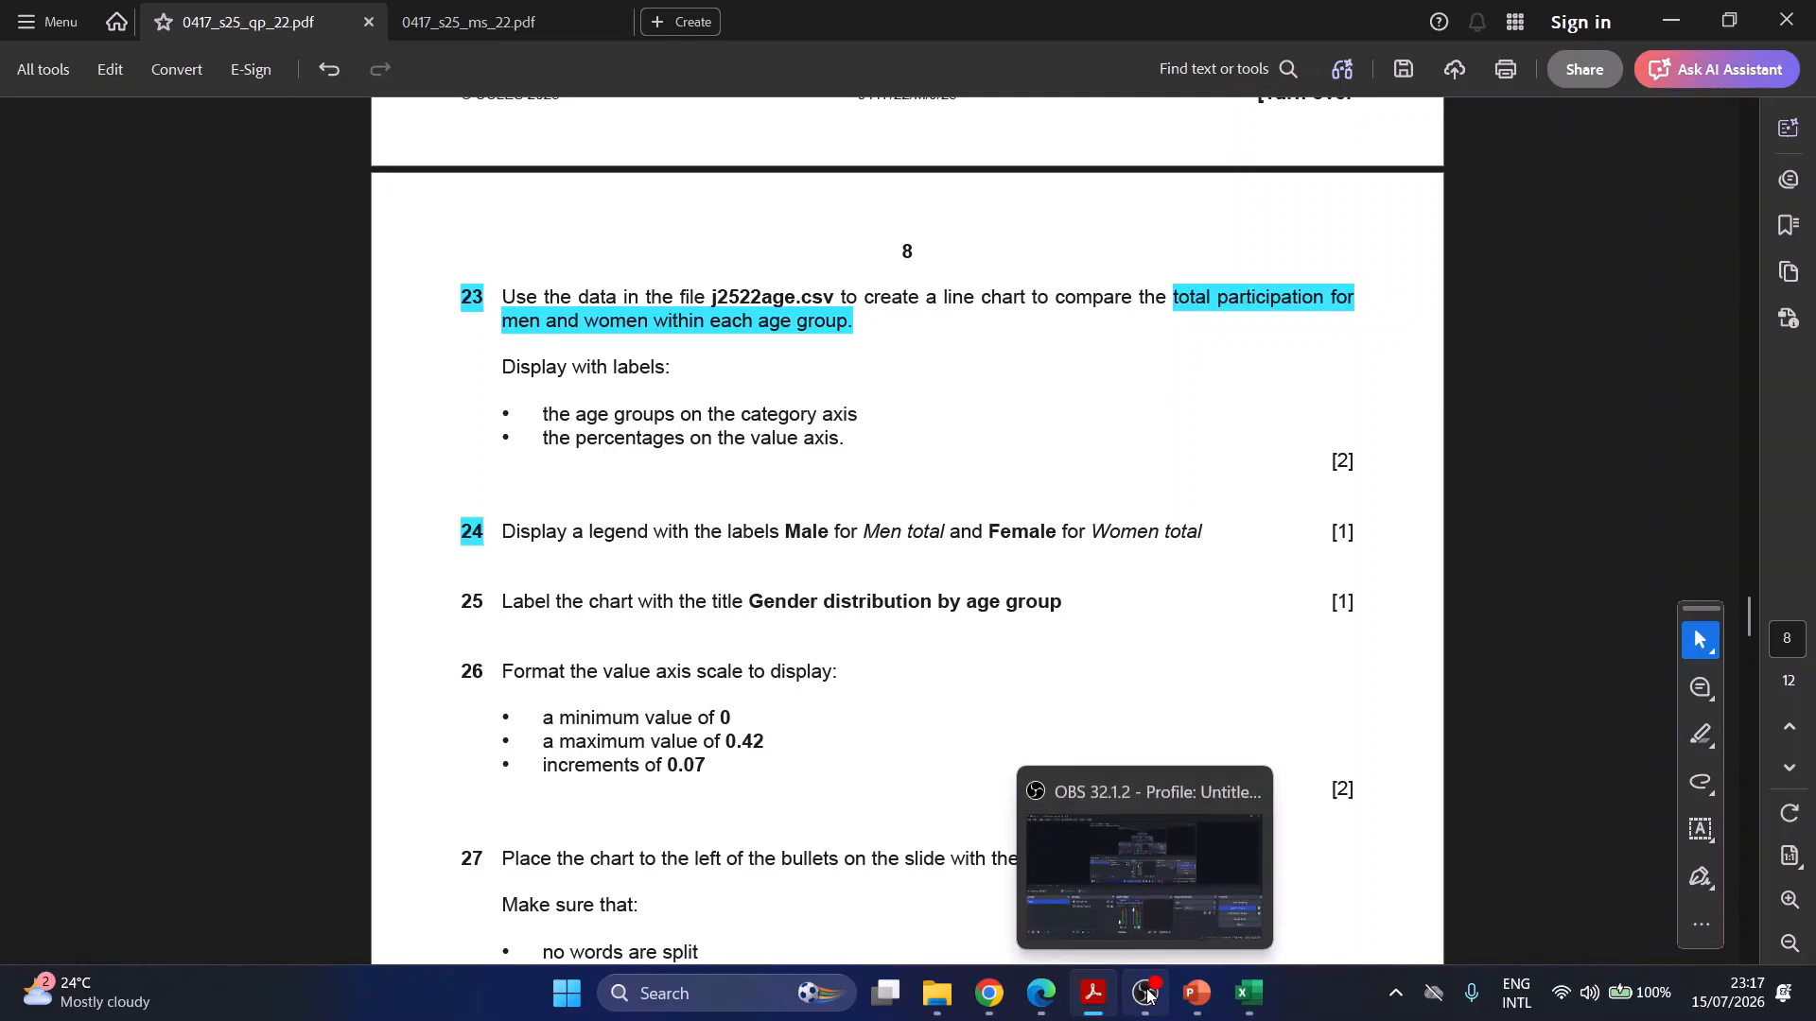
{"action": "left_click", "coordinate": [1252, 995]}
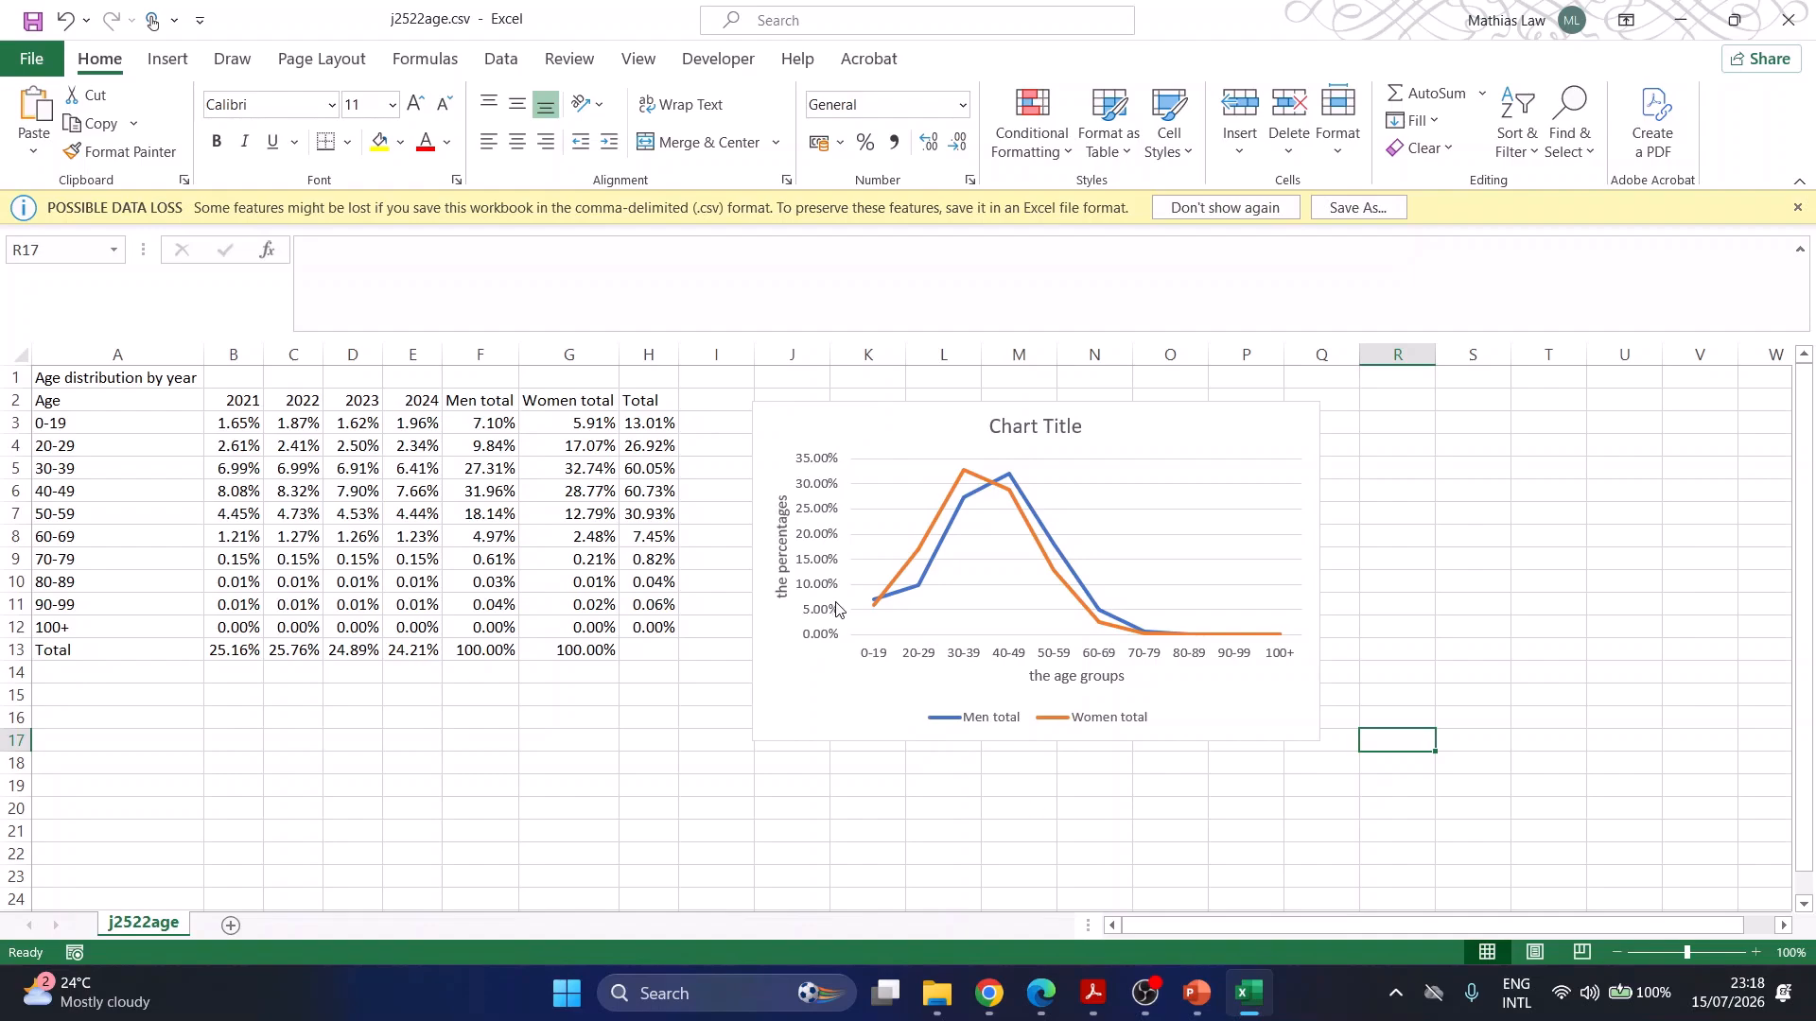
- Switch to Acrobat and highlight question number 25 in the question paper
{"action": "left_click", "coordinate": [1093, 993]}
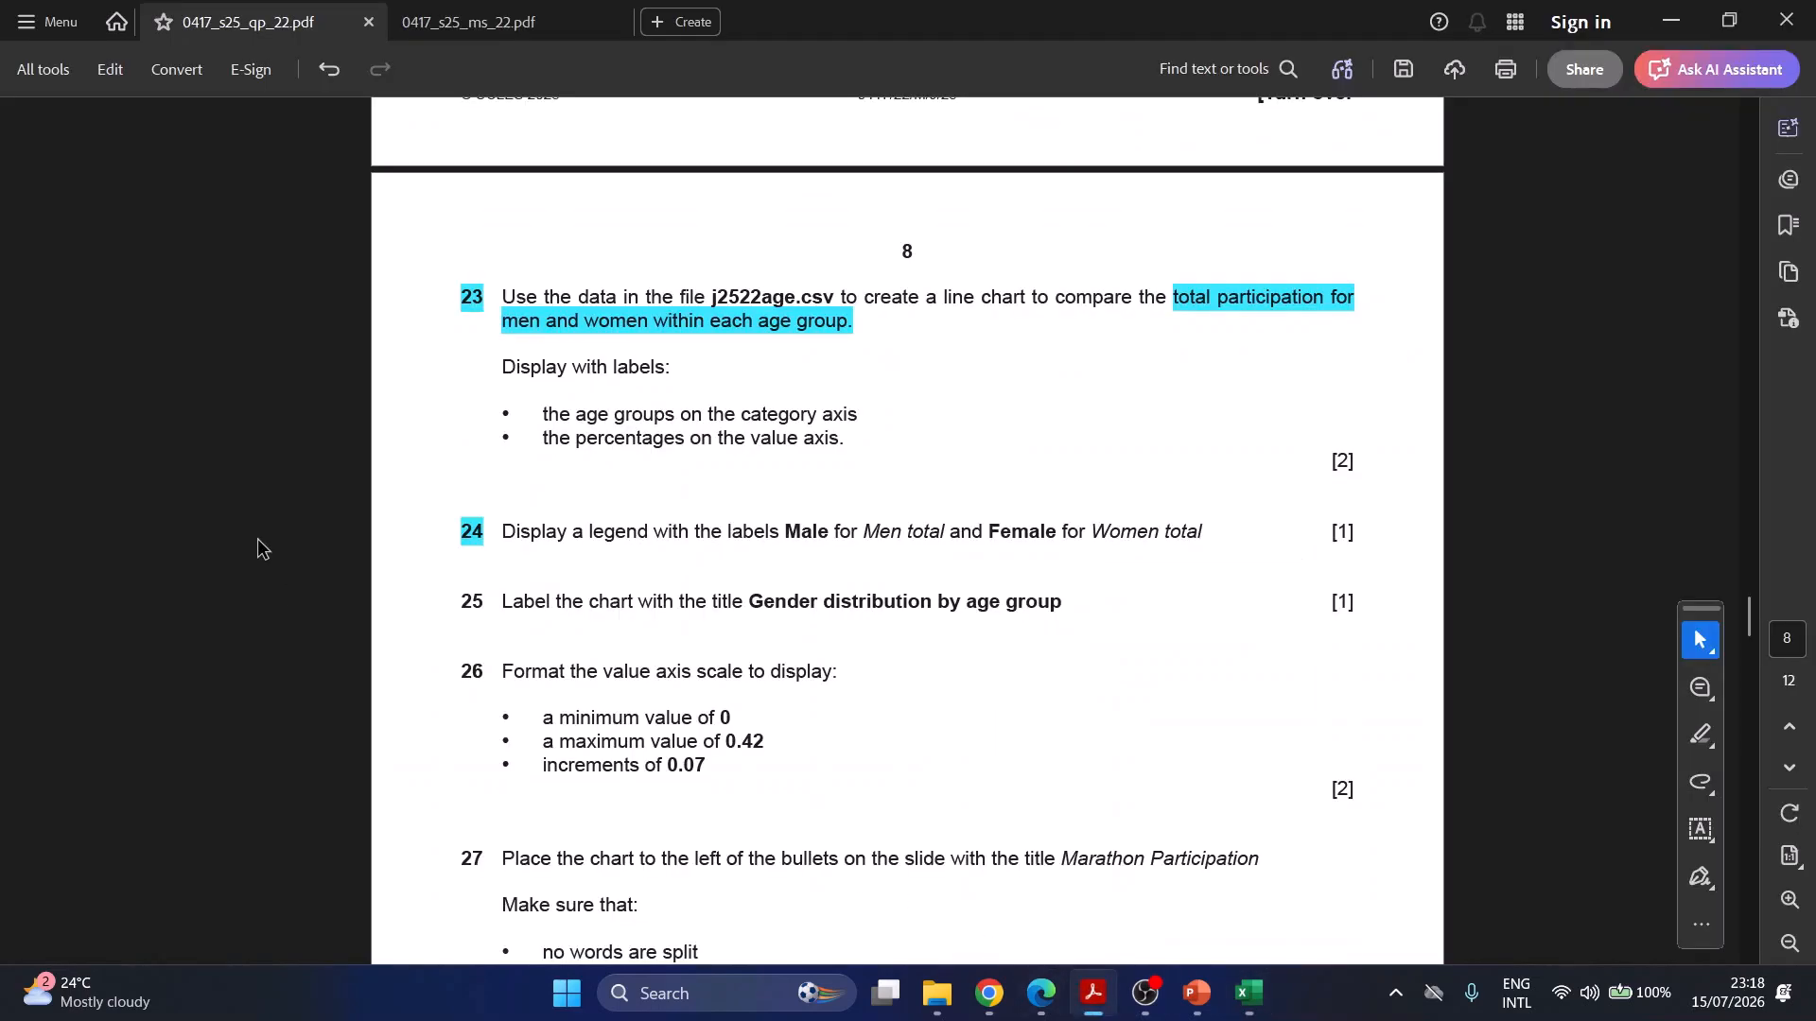
{"action": "scroll", "coordinate": [257, 539], "scroll_direction": "down", "scroll_amount": 1}
{"action": "left_click_drag", "start_coordinate": [489, 511], "coordinate": [462, 514]}
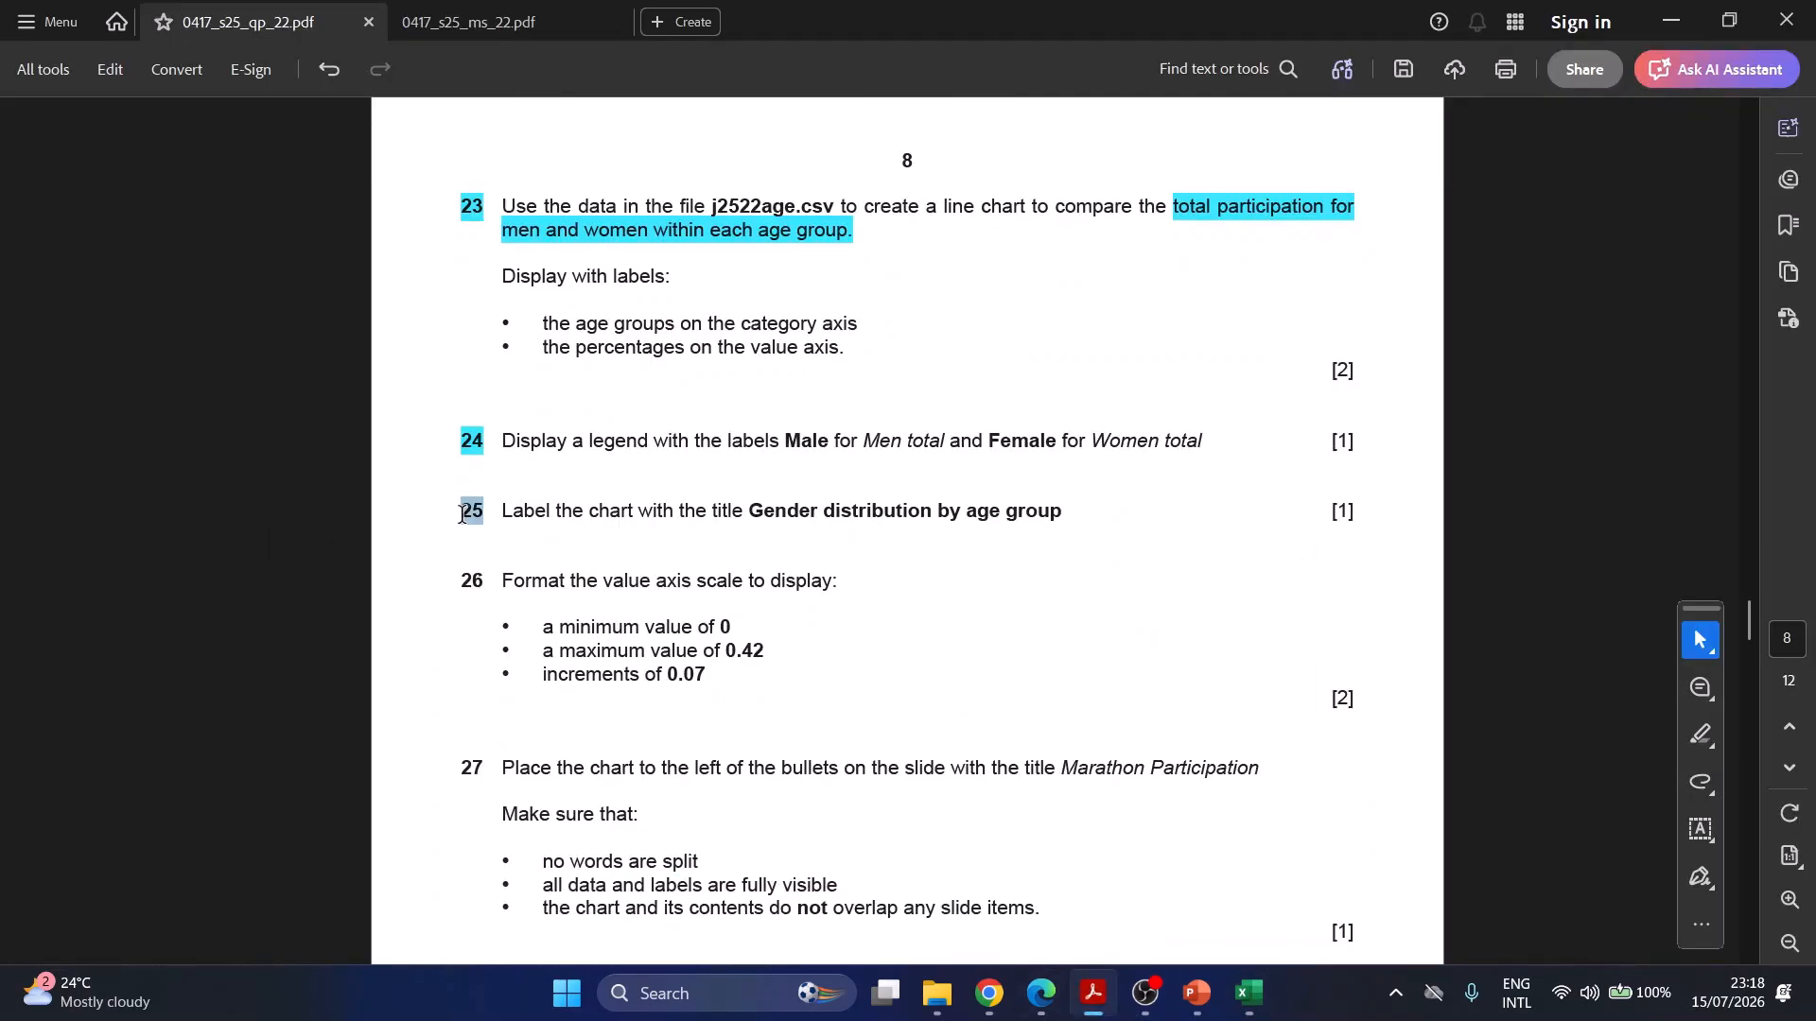
{"action": "left_click", "coordinate": [535, 552]}
- Copy "Gender distribution by age group" from question 25 and paste it over the chart title in Excel
{"action": "left_click_drag", "start_coordinate": [750, 510], "coordinate": [1046, 511]}
{"action": "key", "text": "ctrl+c"}
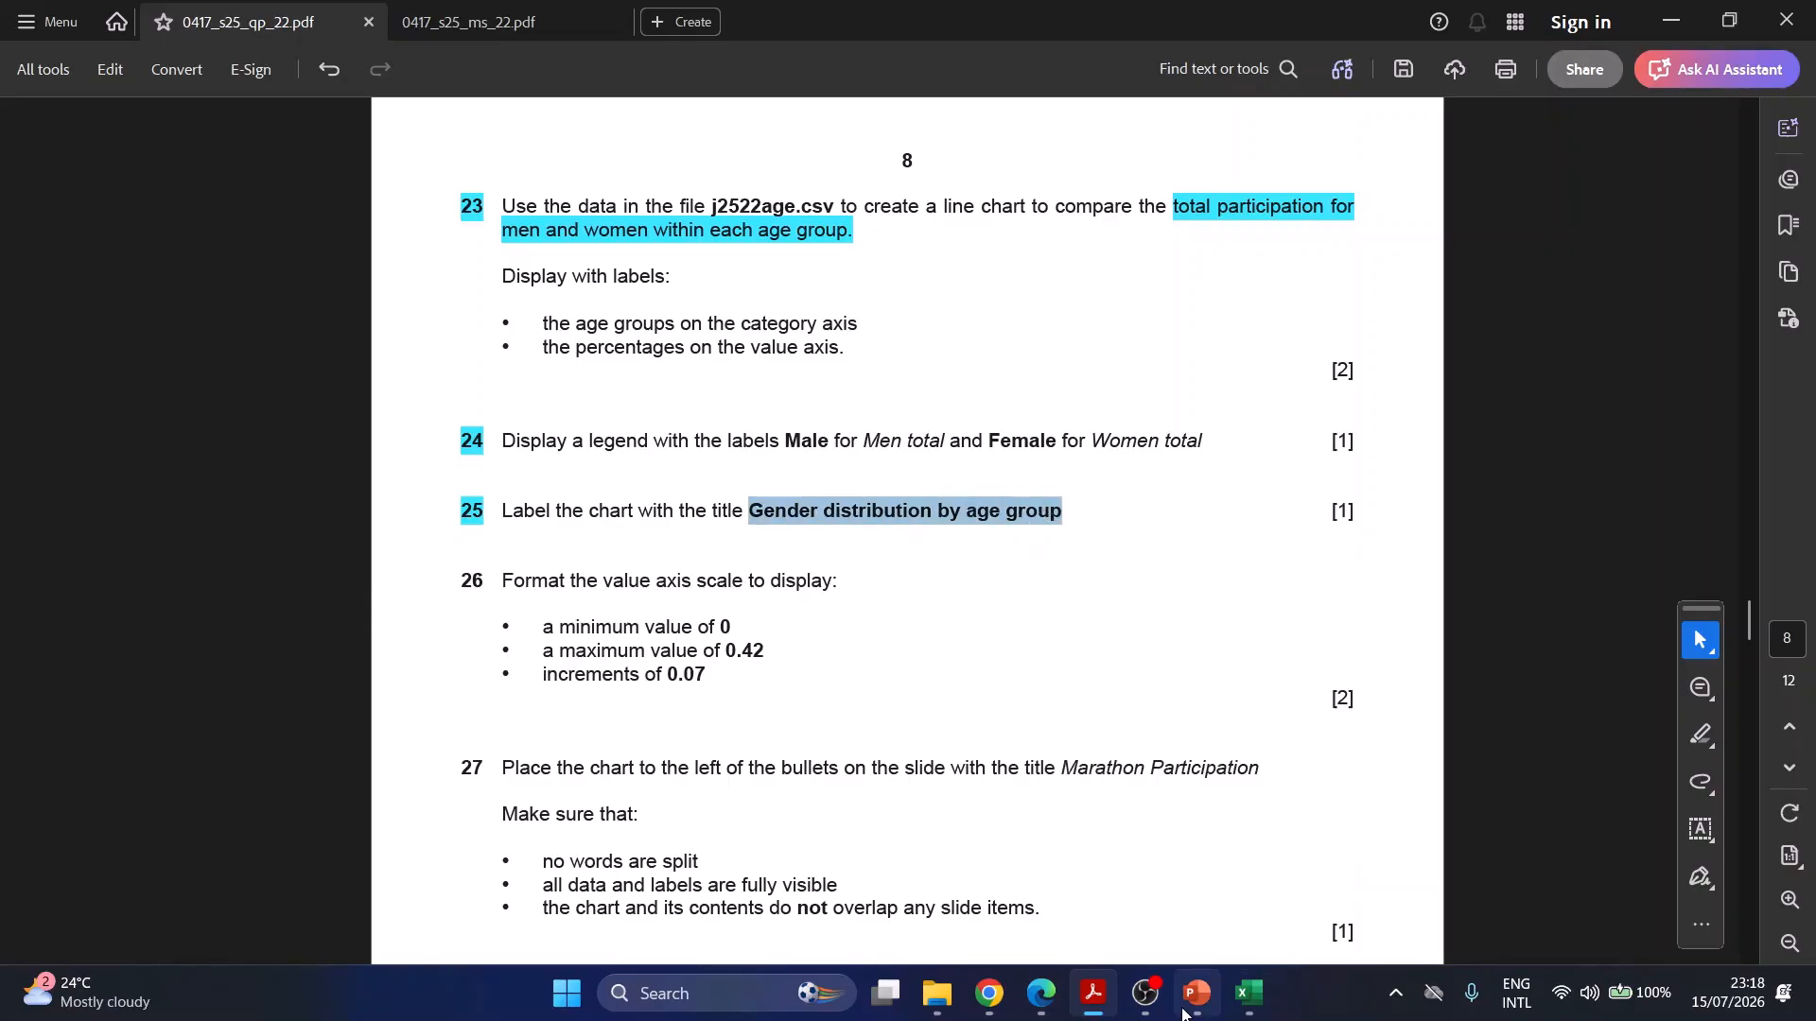
{"action": "left_click", "coordinate": [1249, 993]}
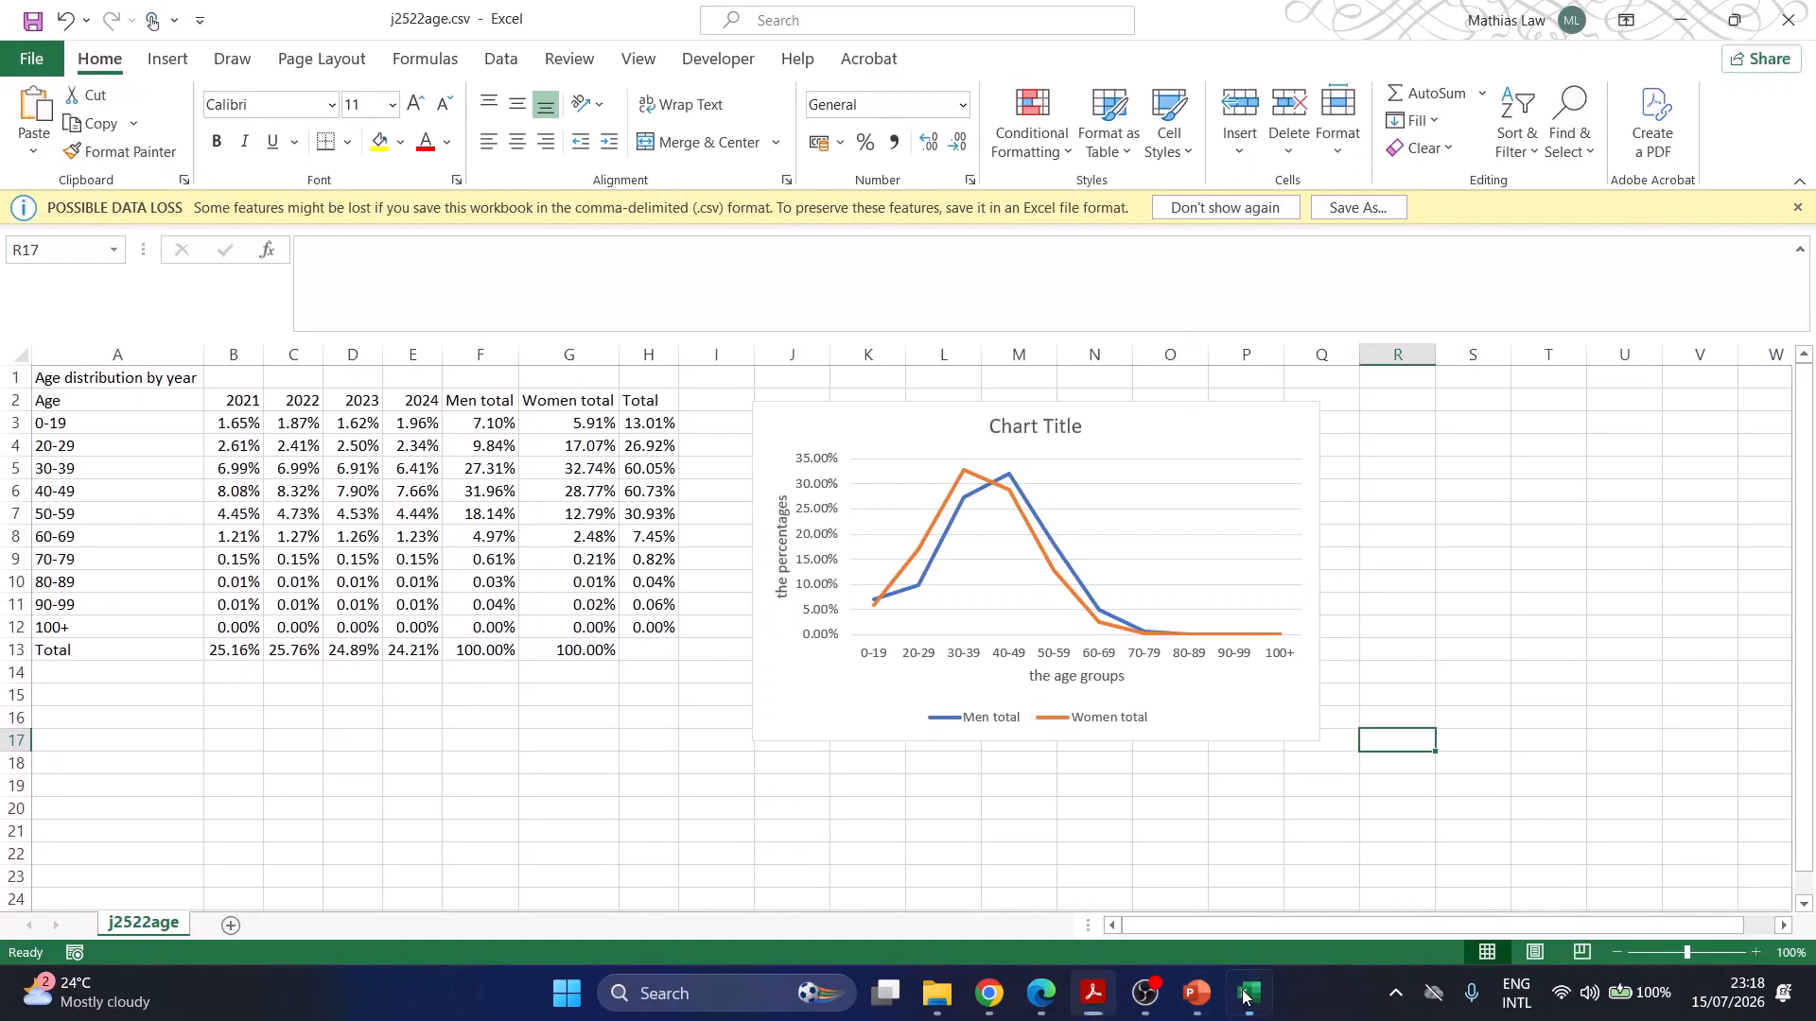
{"action": "left_click", "coordinate": [1021, 427]}
{"action": "left_click", "coordinate": [1021, 427]}
{"action": "key", "text": "ctrl+a"}
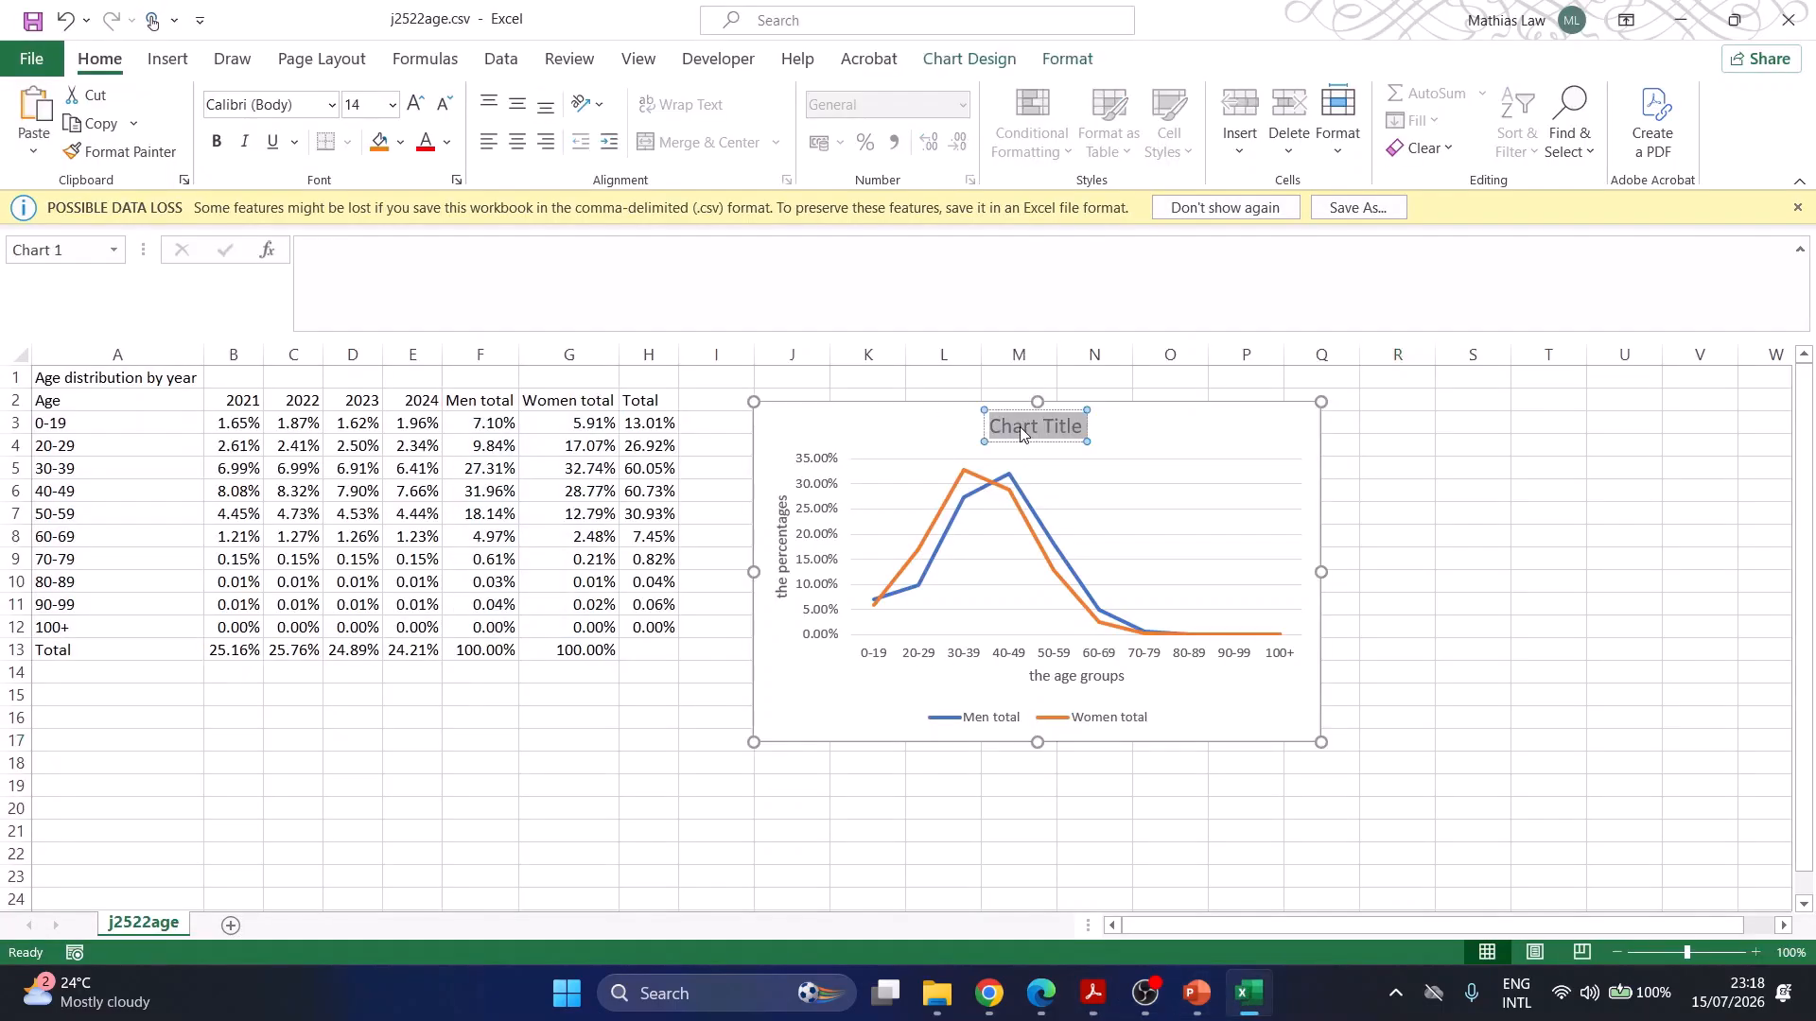
{"action": "key", "text": "ctrl+v"}
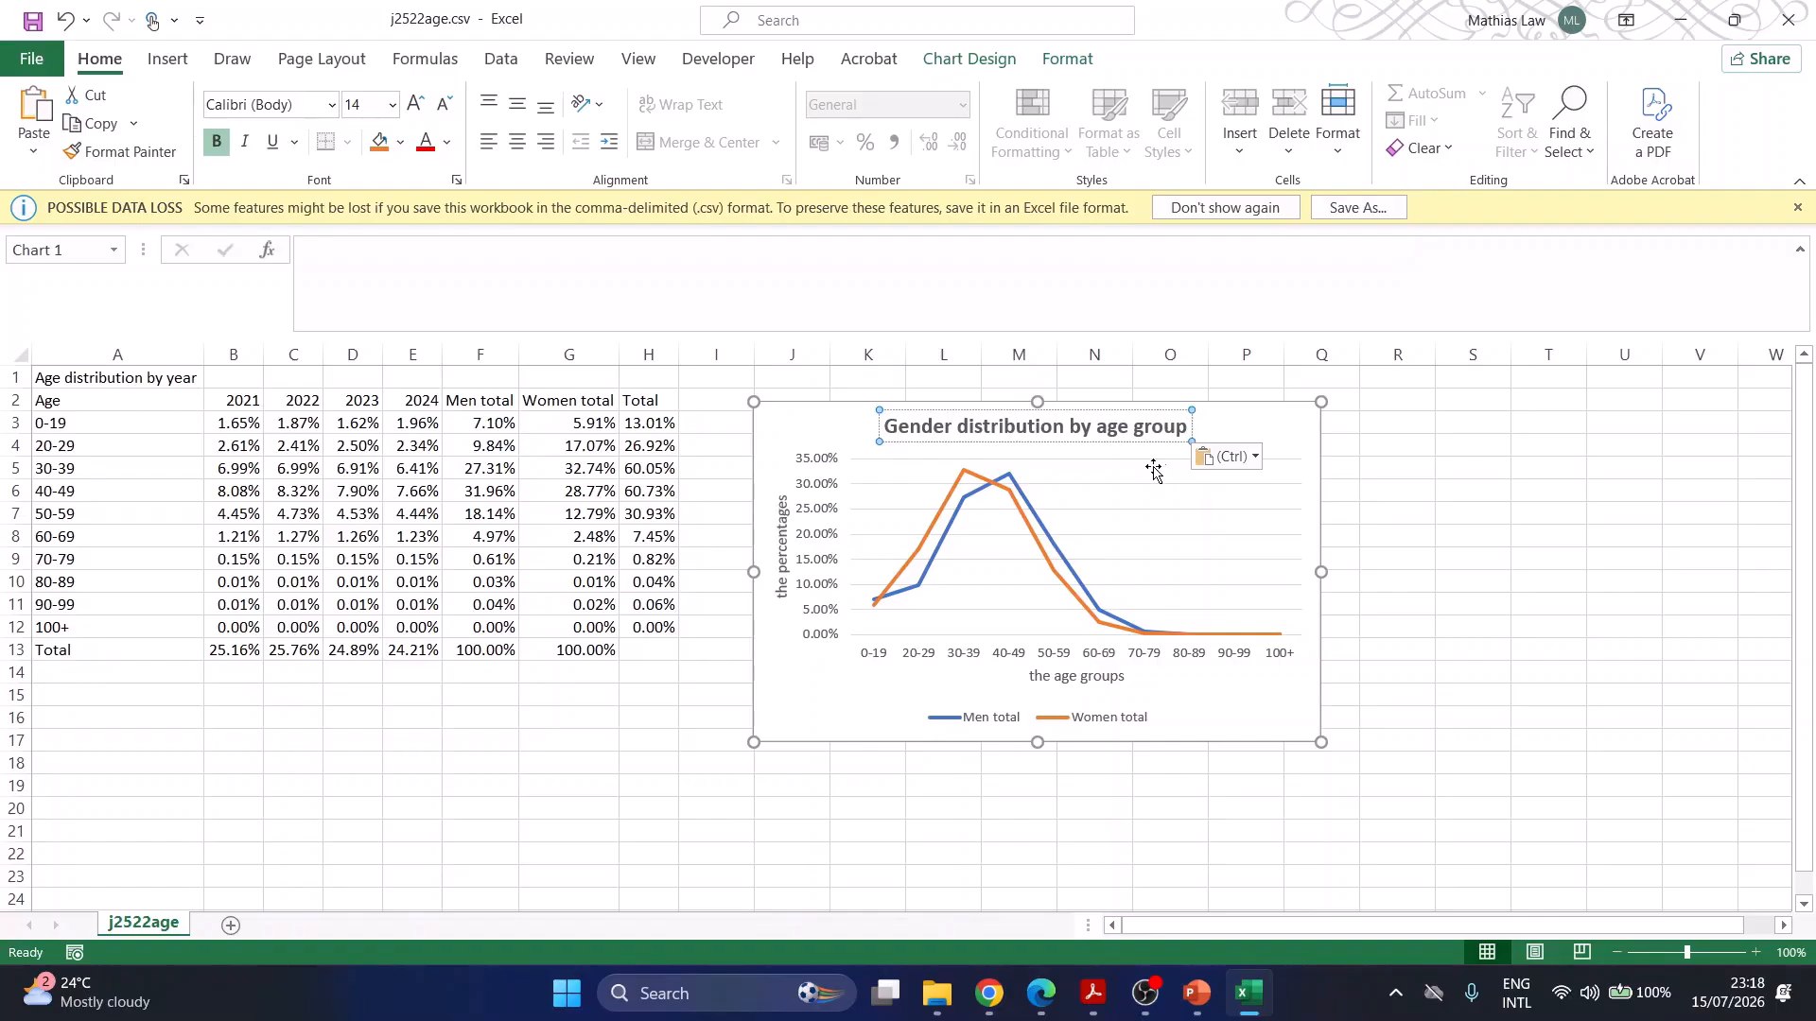
- Switch to Acrobat and highlight question number 26, about the value axis scale, in the question paper
{"action": "left_click", "coordinate": [1094, 997]}
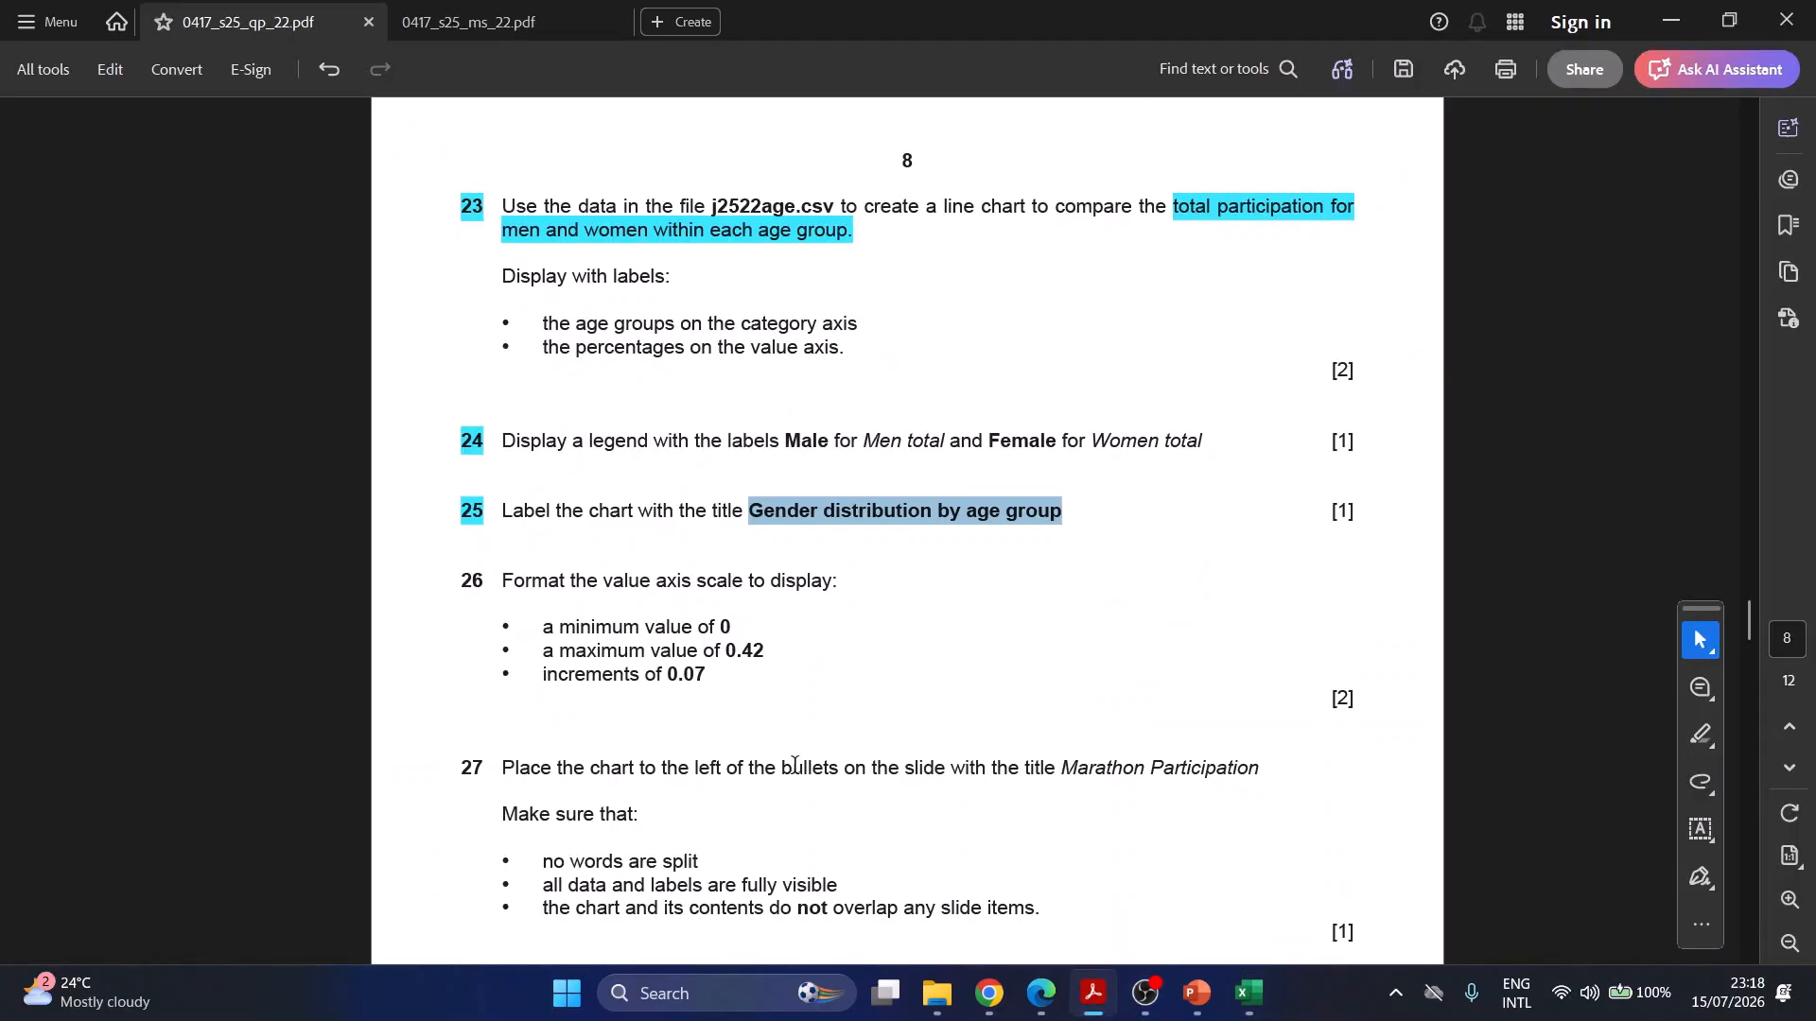
{"action": "scroll", "coordinate": [568, 615], "scroll_direction": "down", "scroll_amount": 1}
{"action": "left_click_drag", "start_coordinate": [483, 487], "coordinate": [451, 490]}
{"action": "left_click", "coordinate": [516, 525]}
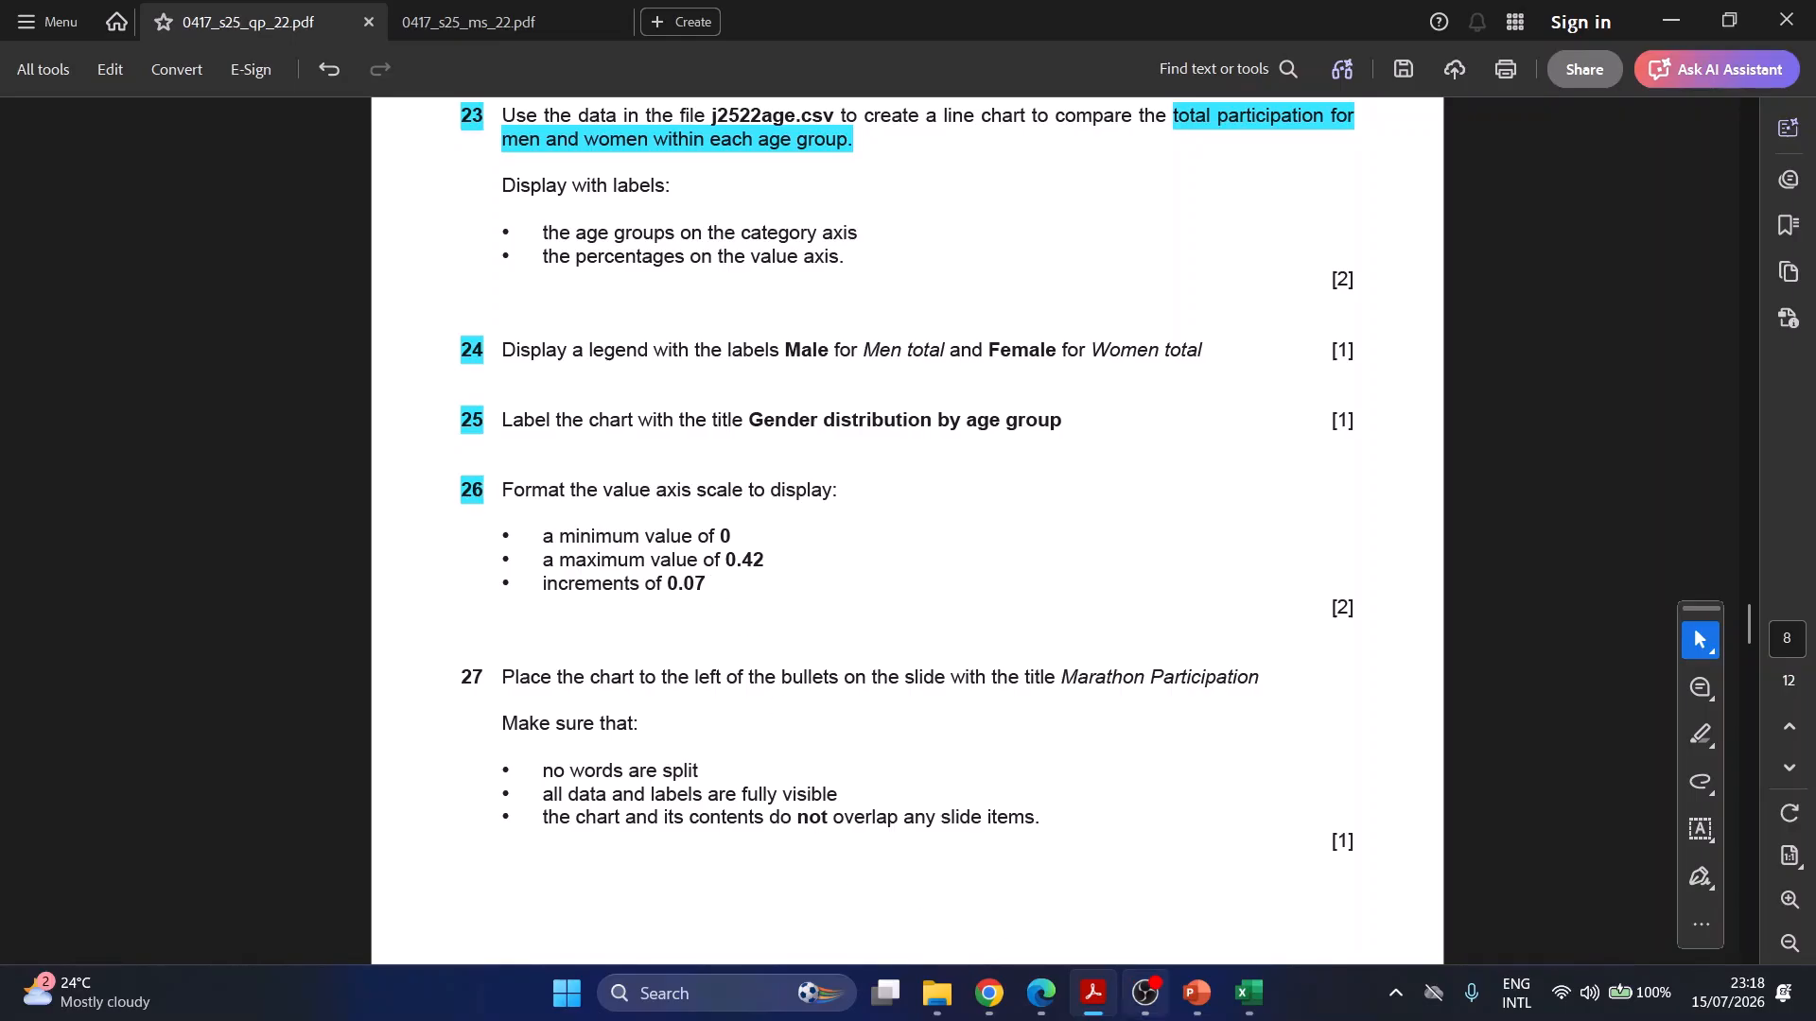
- Switch to Excel and format the chart's value axis with a minimum of 0, a maximum of 0.42 and major units of 0.07
{"action": "left_click", "coordinate": [1249, 993]}
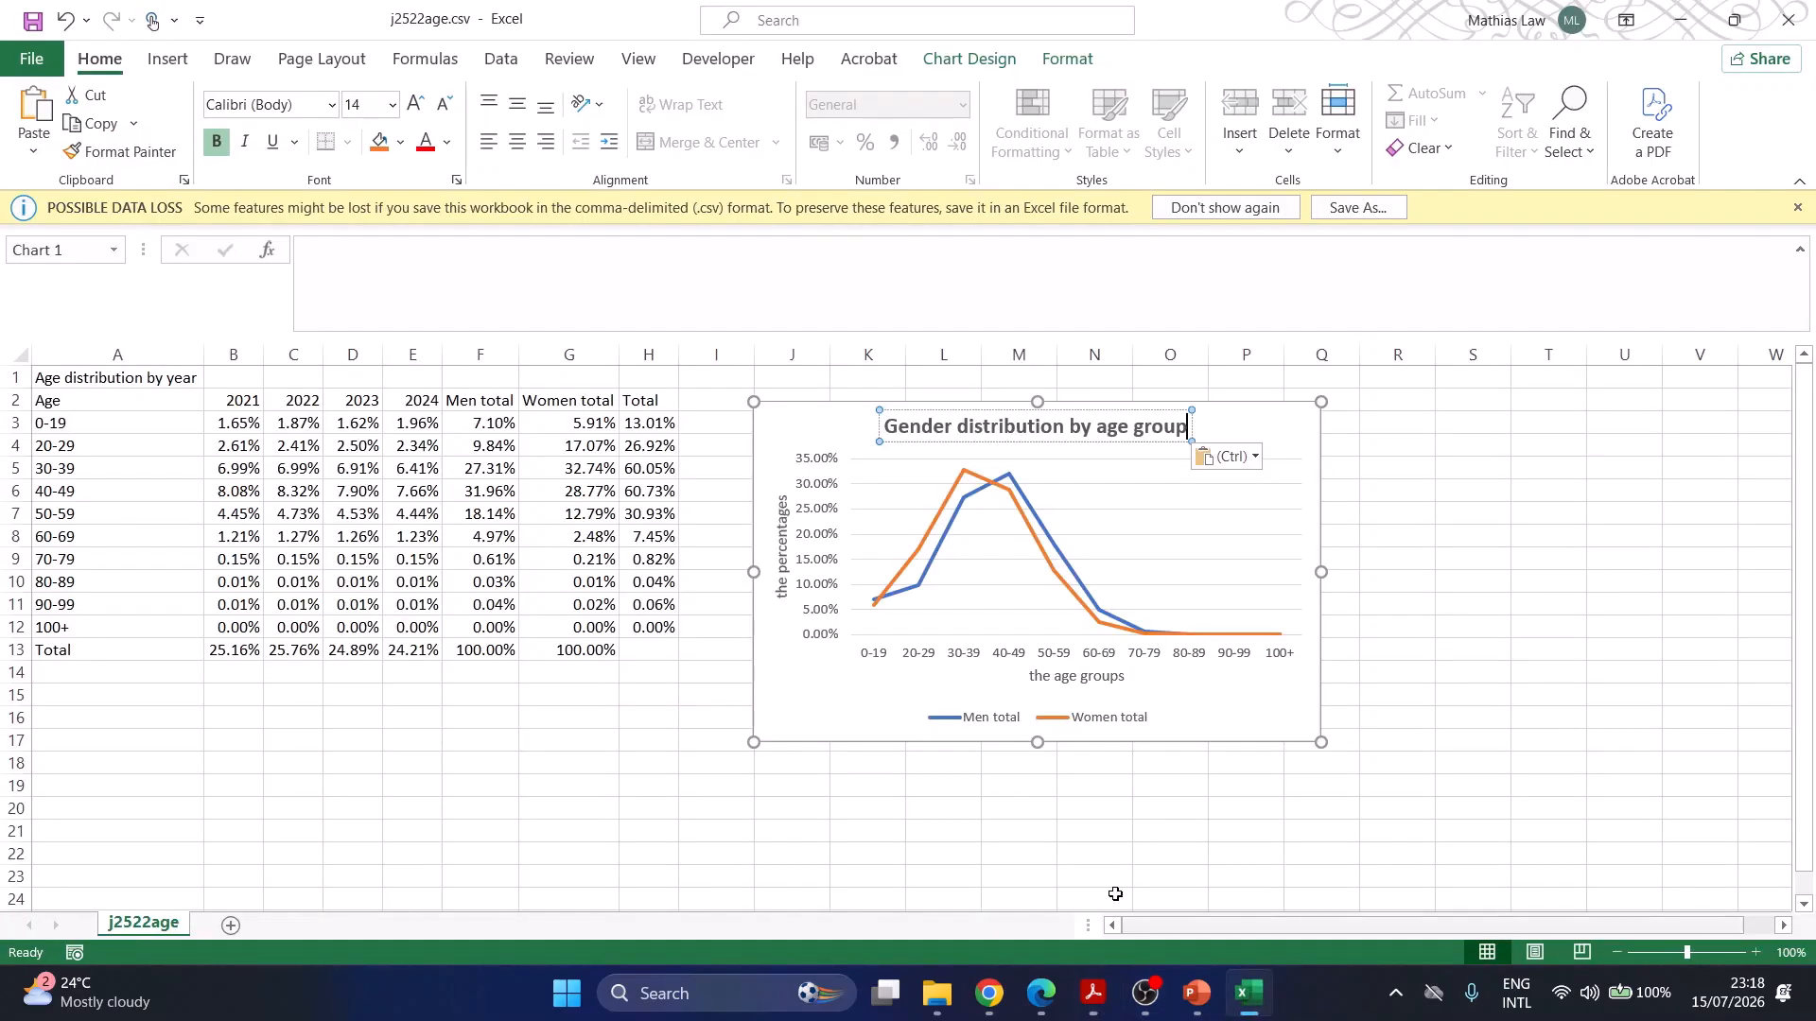
{"action": "left_click", "coordinate": [809, 598]}
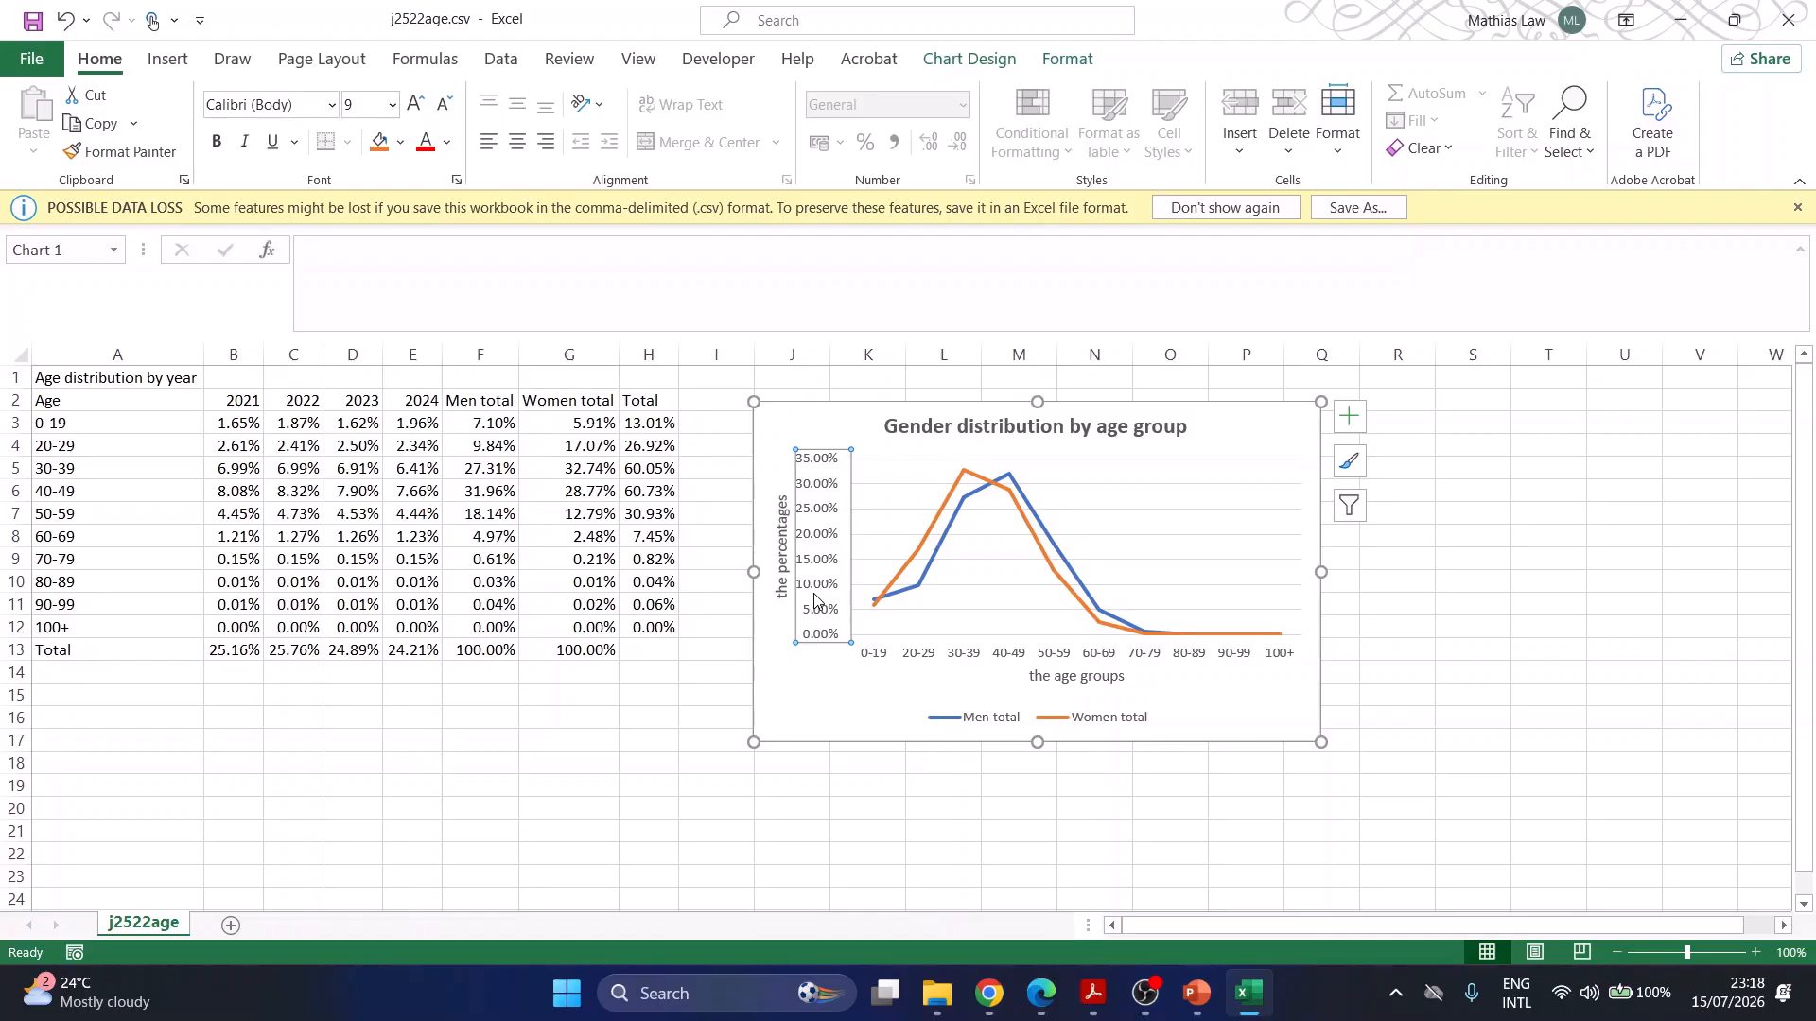
{"action": "right_click", "coordinate": [815, 598]}
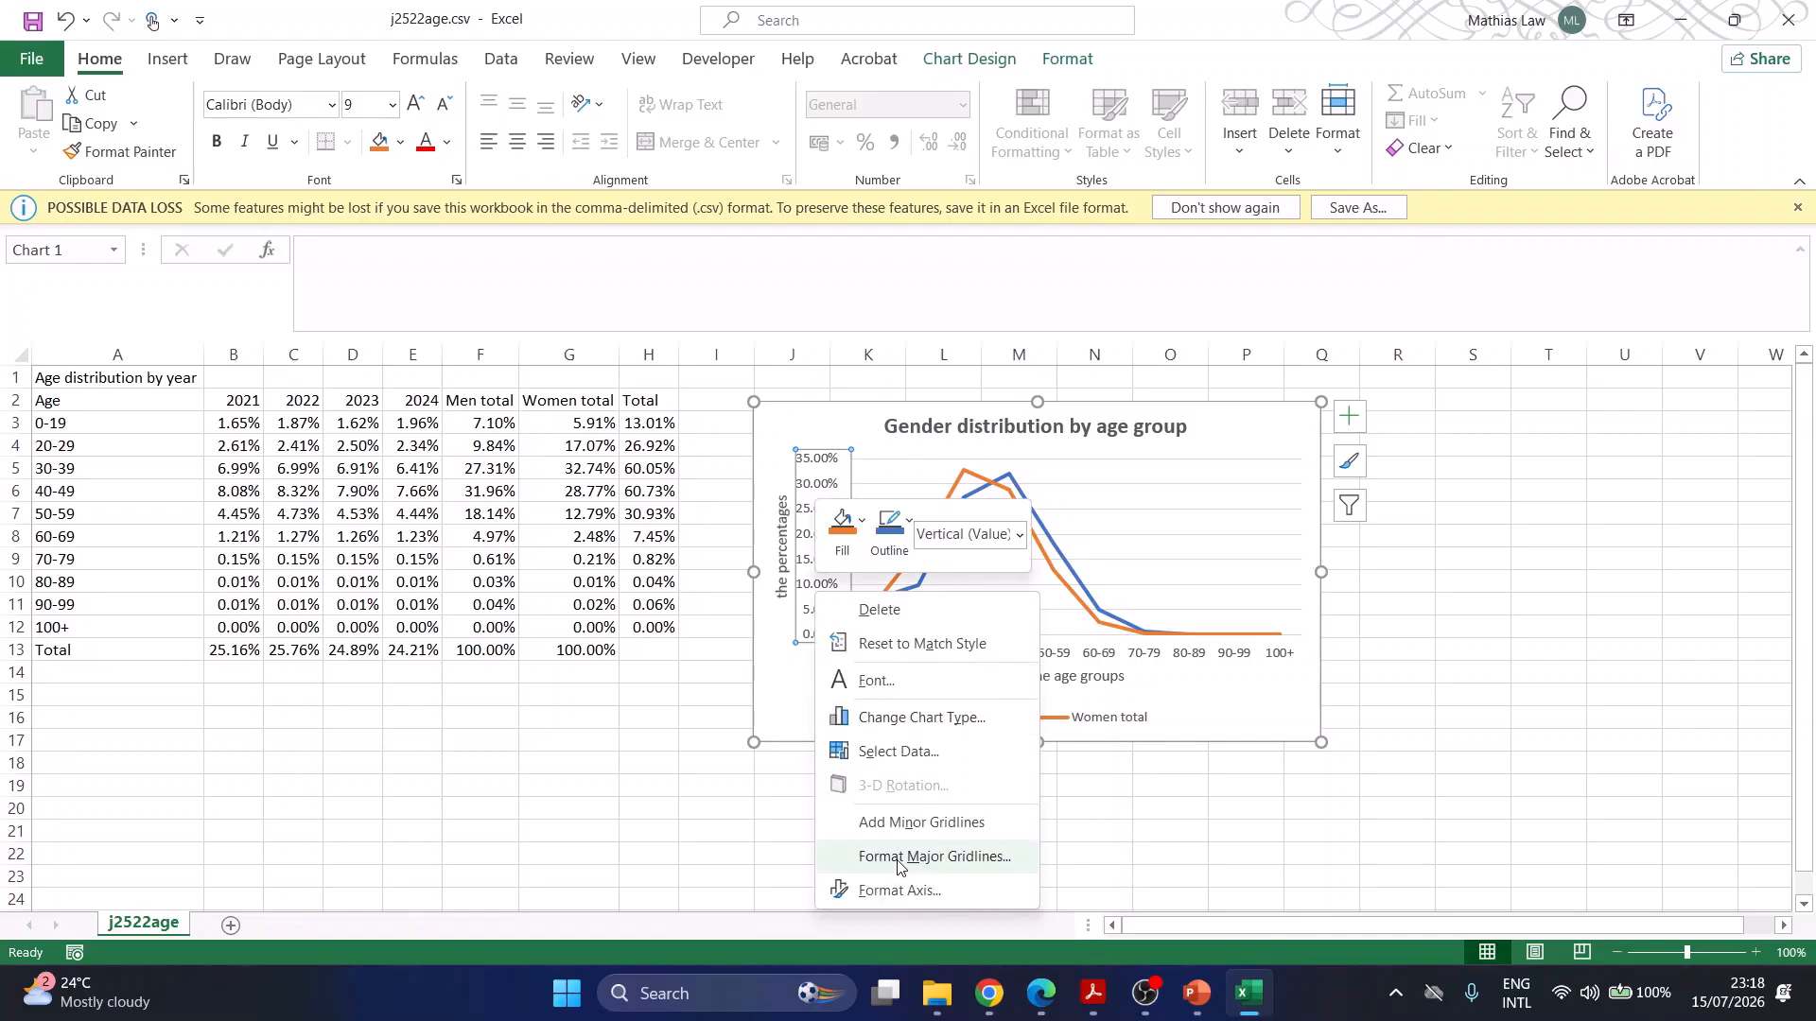
{"action": "left_click", "coordinate": [892, 890]}
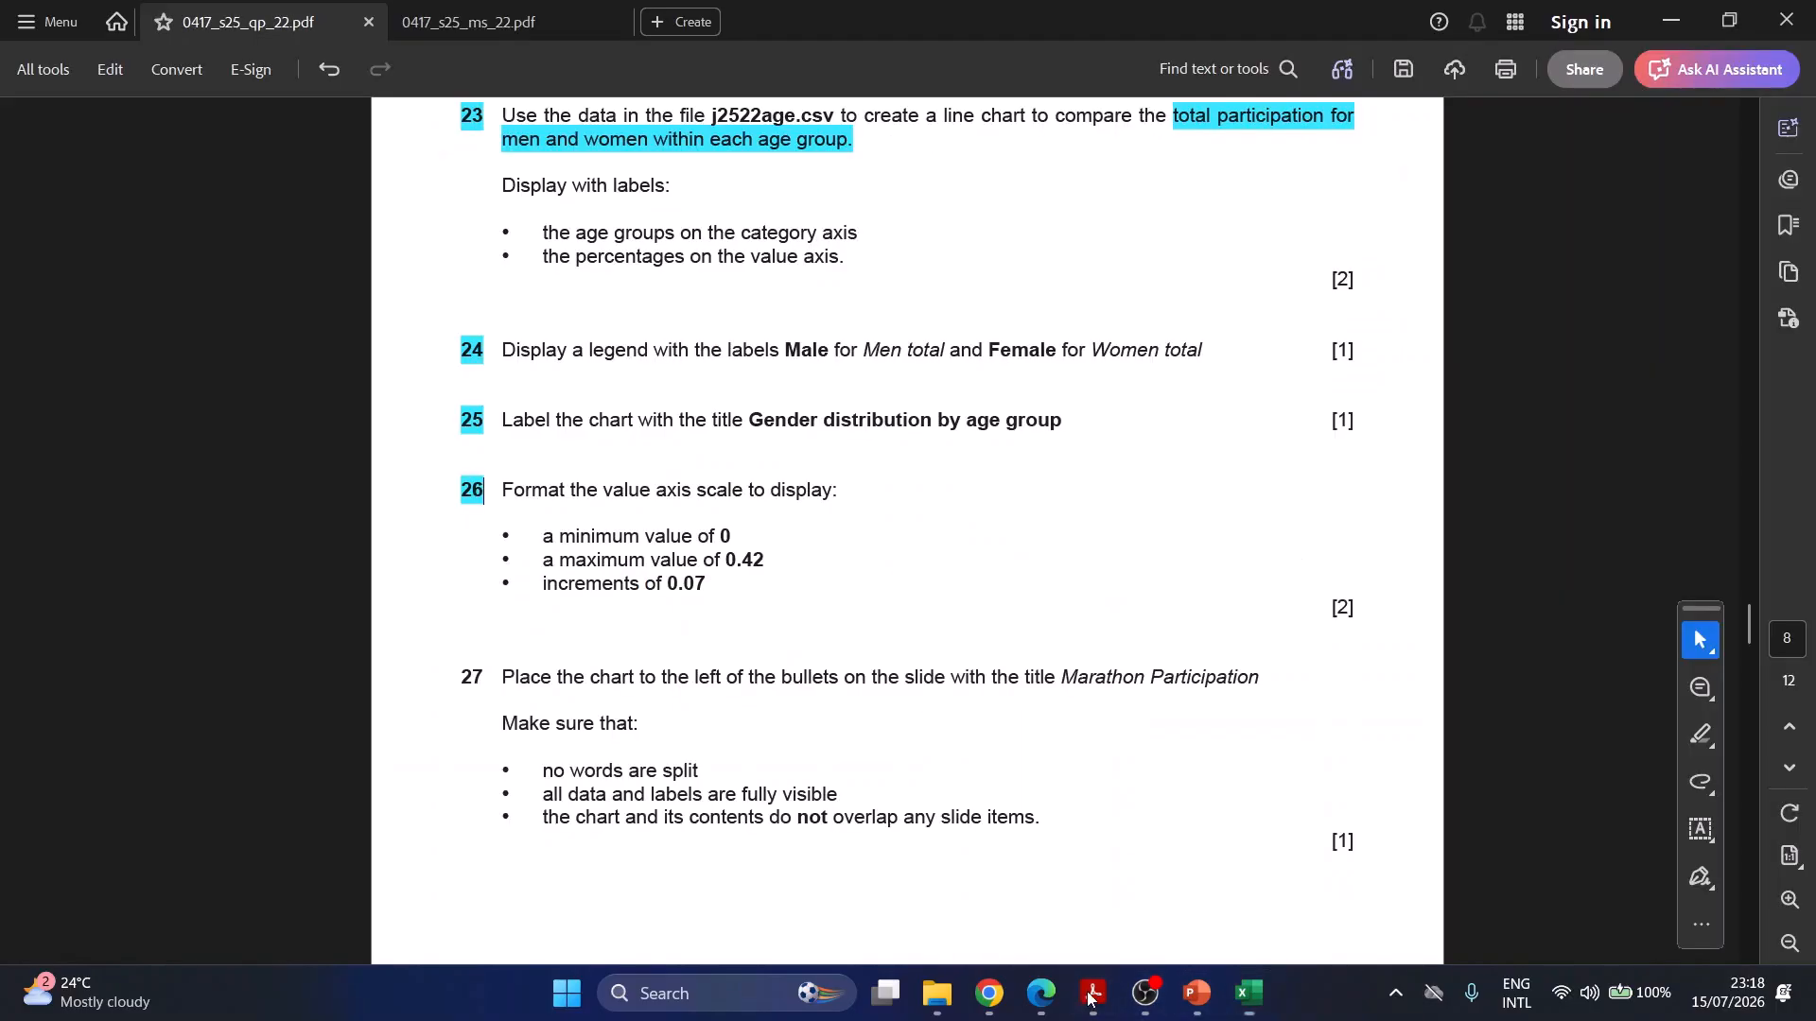
{"action": "left_click", "coordinate": [1093, 993]}
{"action": "left_click", "coordinate": [1666, 20]}
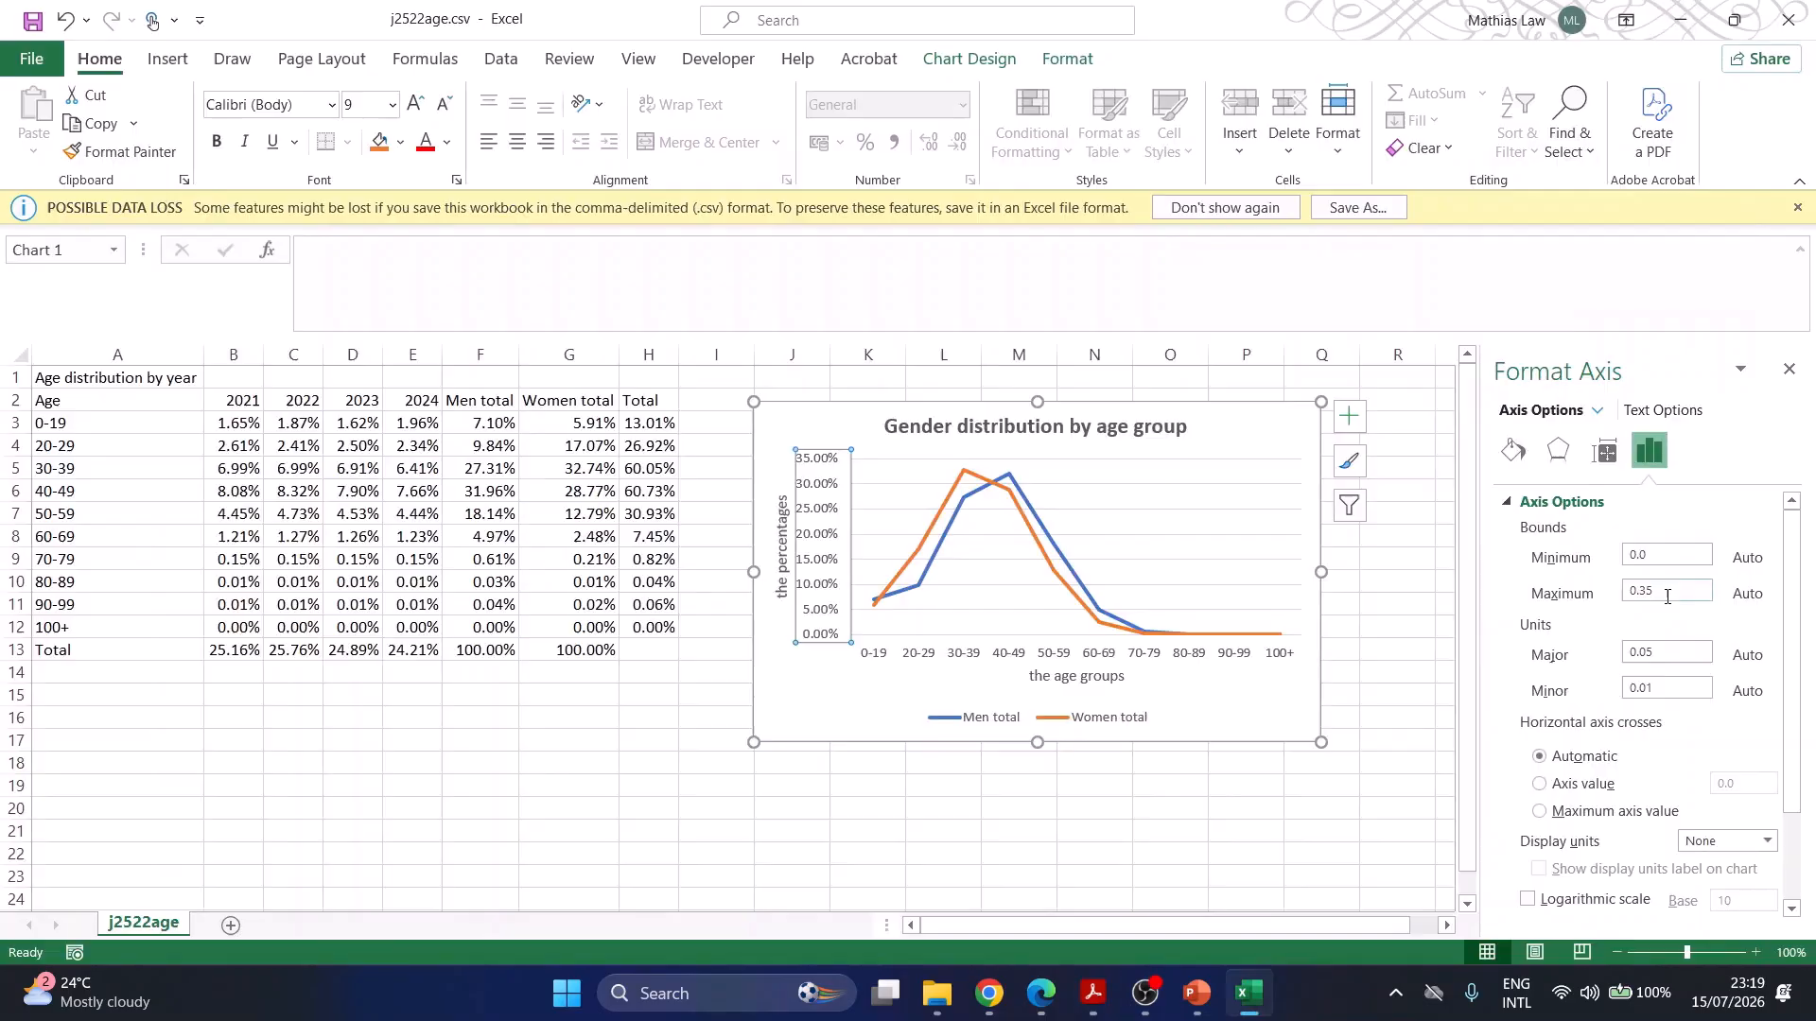
{"action": "type", "text": "0"}
{"action": "left_click", "coordinate": [1677, 655]}
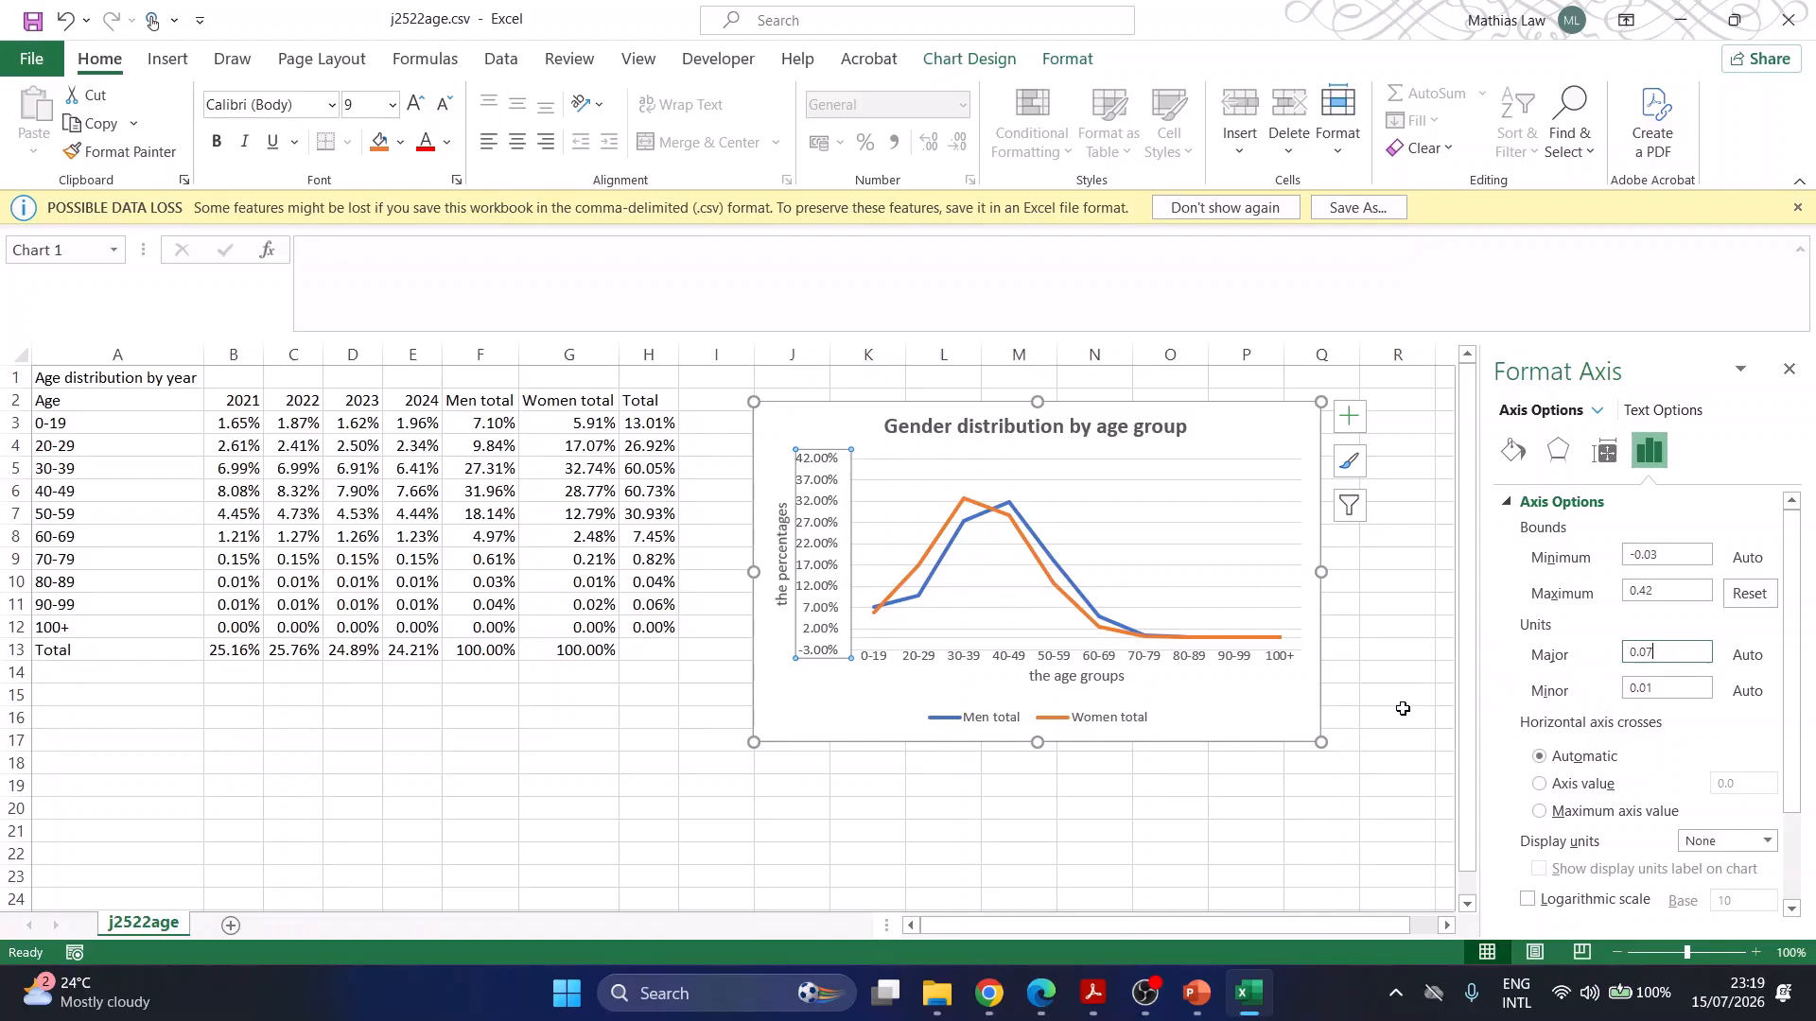
- Highlight question number 27 in the question paper in Acrobat, and show the Marathon Participation slide in Normal view in PowerPoint
{"action": "left_click", "coordinate": [1093, 992]}
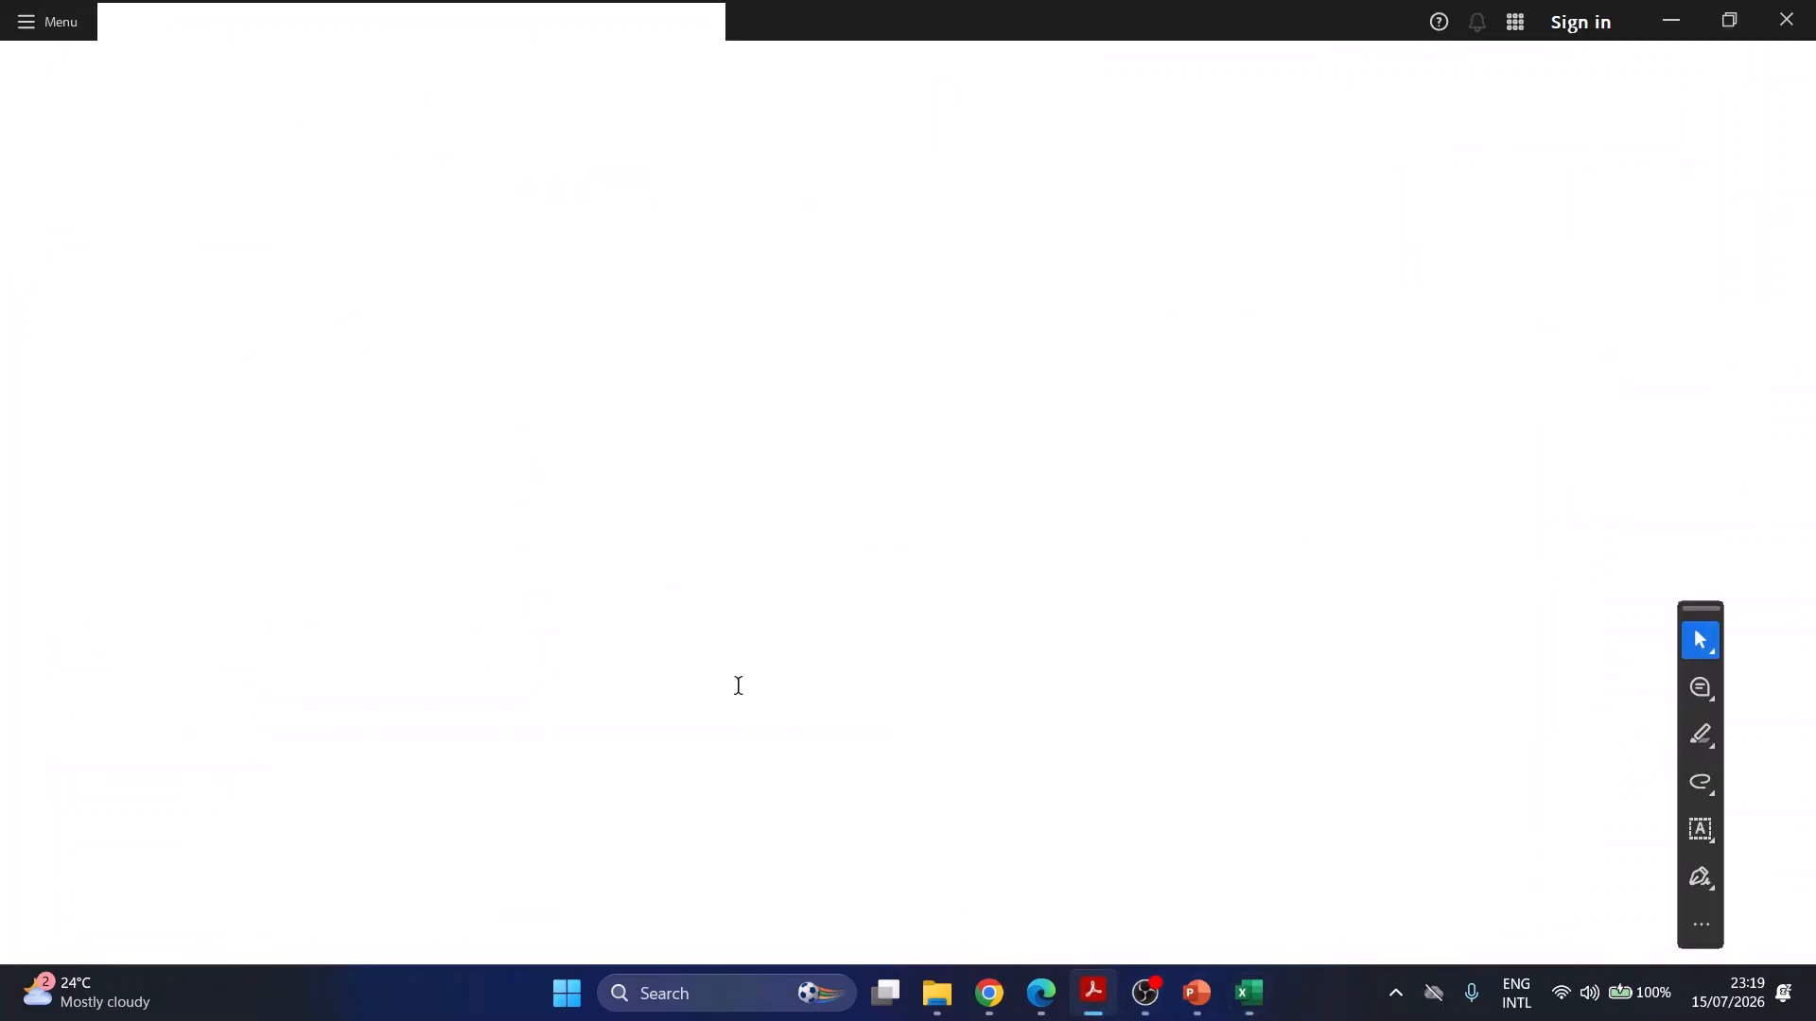
{"action": "scroll", "coordinate": [517, 535], "scroll_direction": "down", "scroll_amount": 3}
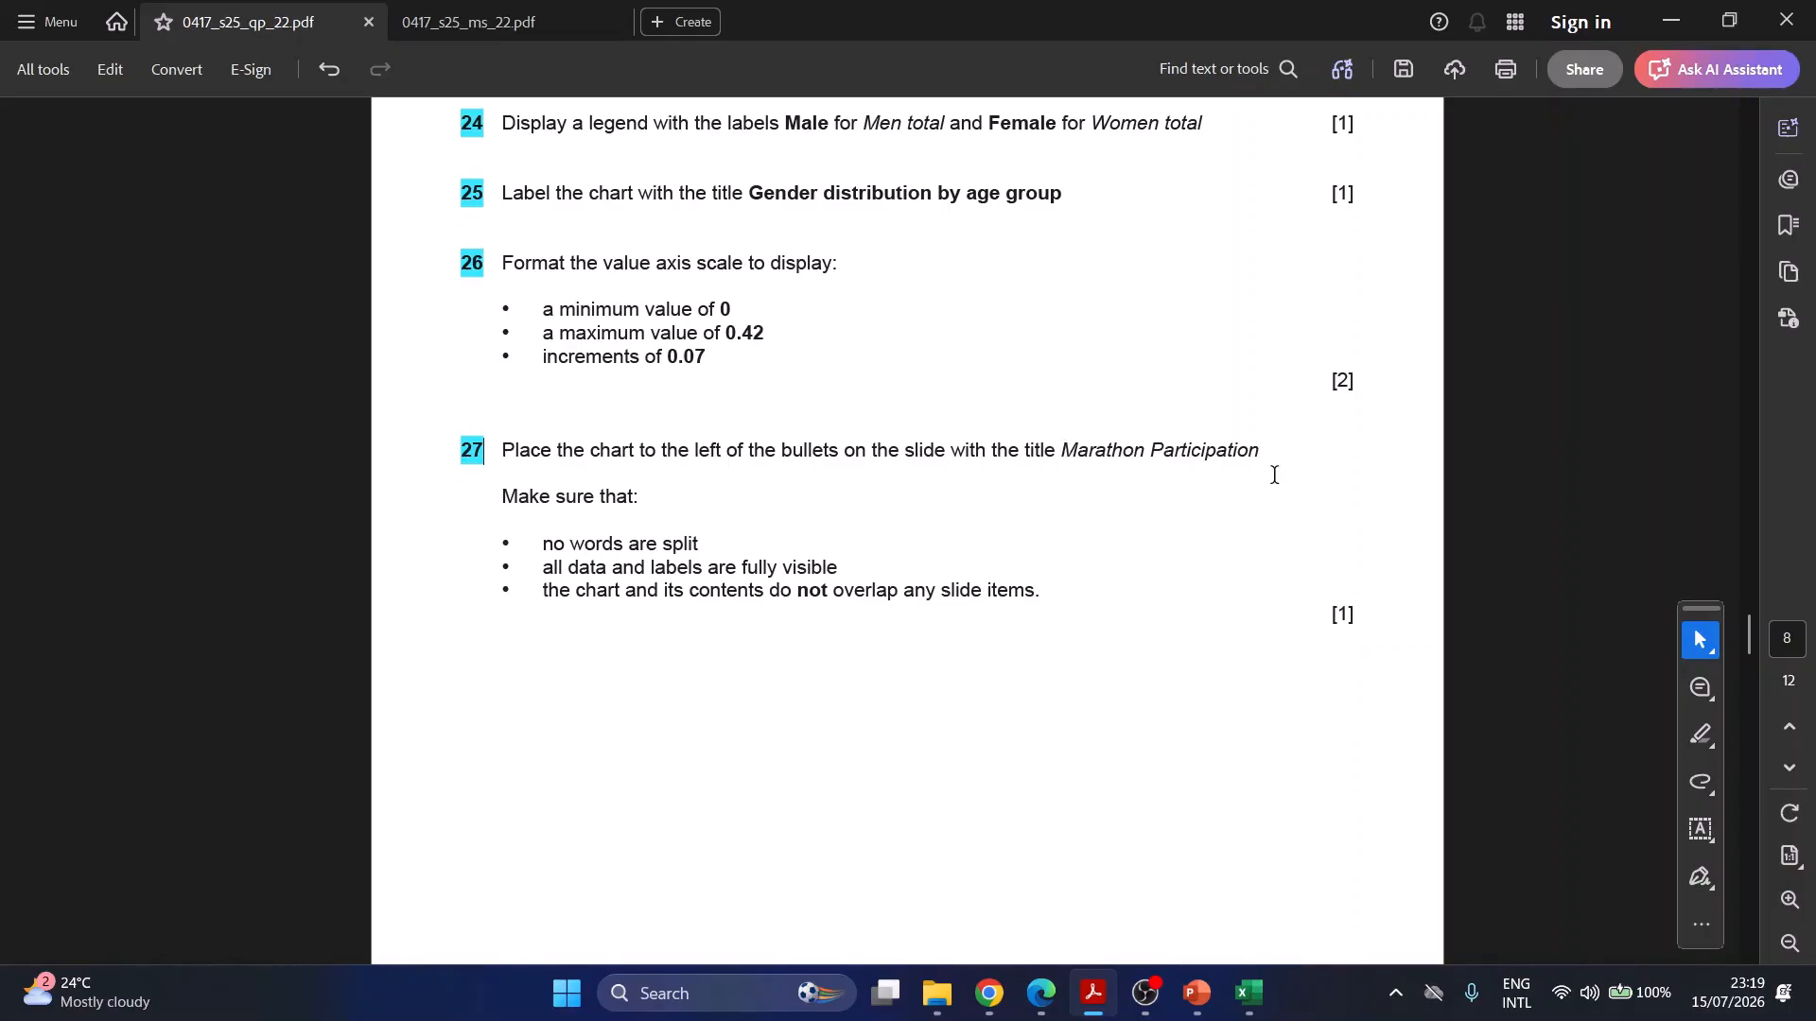
{"action": "left_click", "coordinate": [1203, 993]}
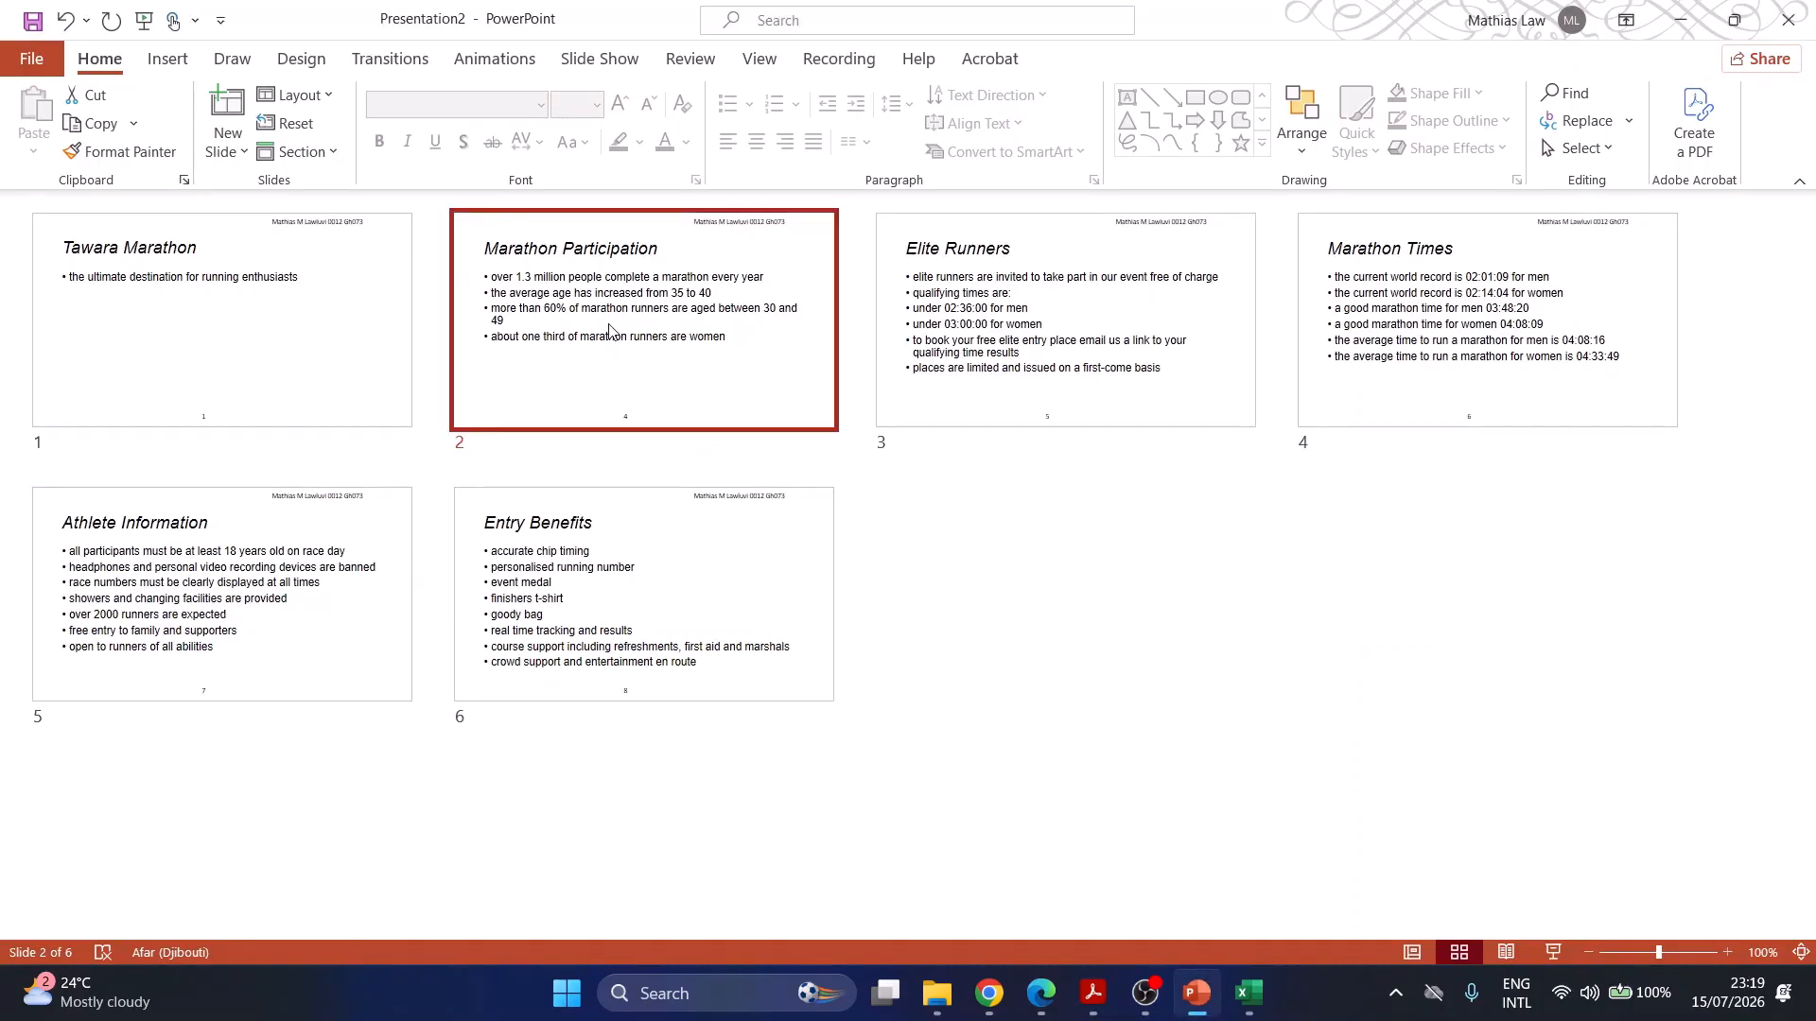
{"action": "left_click", "coordinate": [1413, 952]}
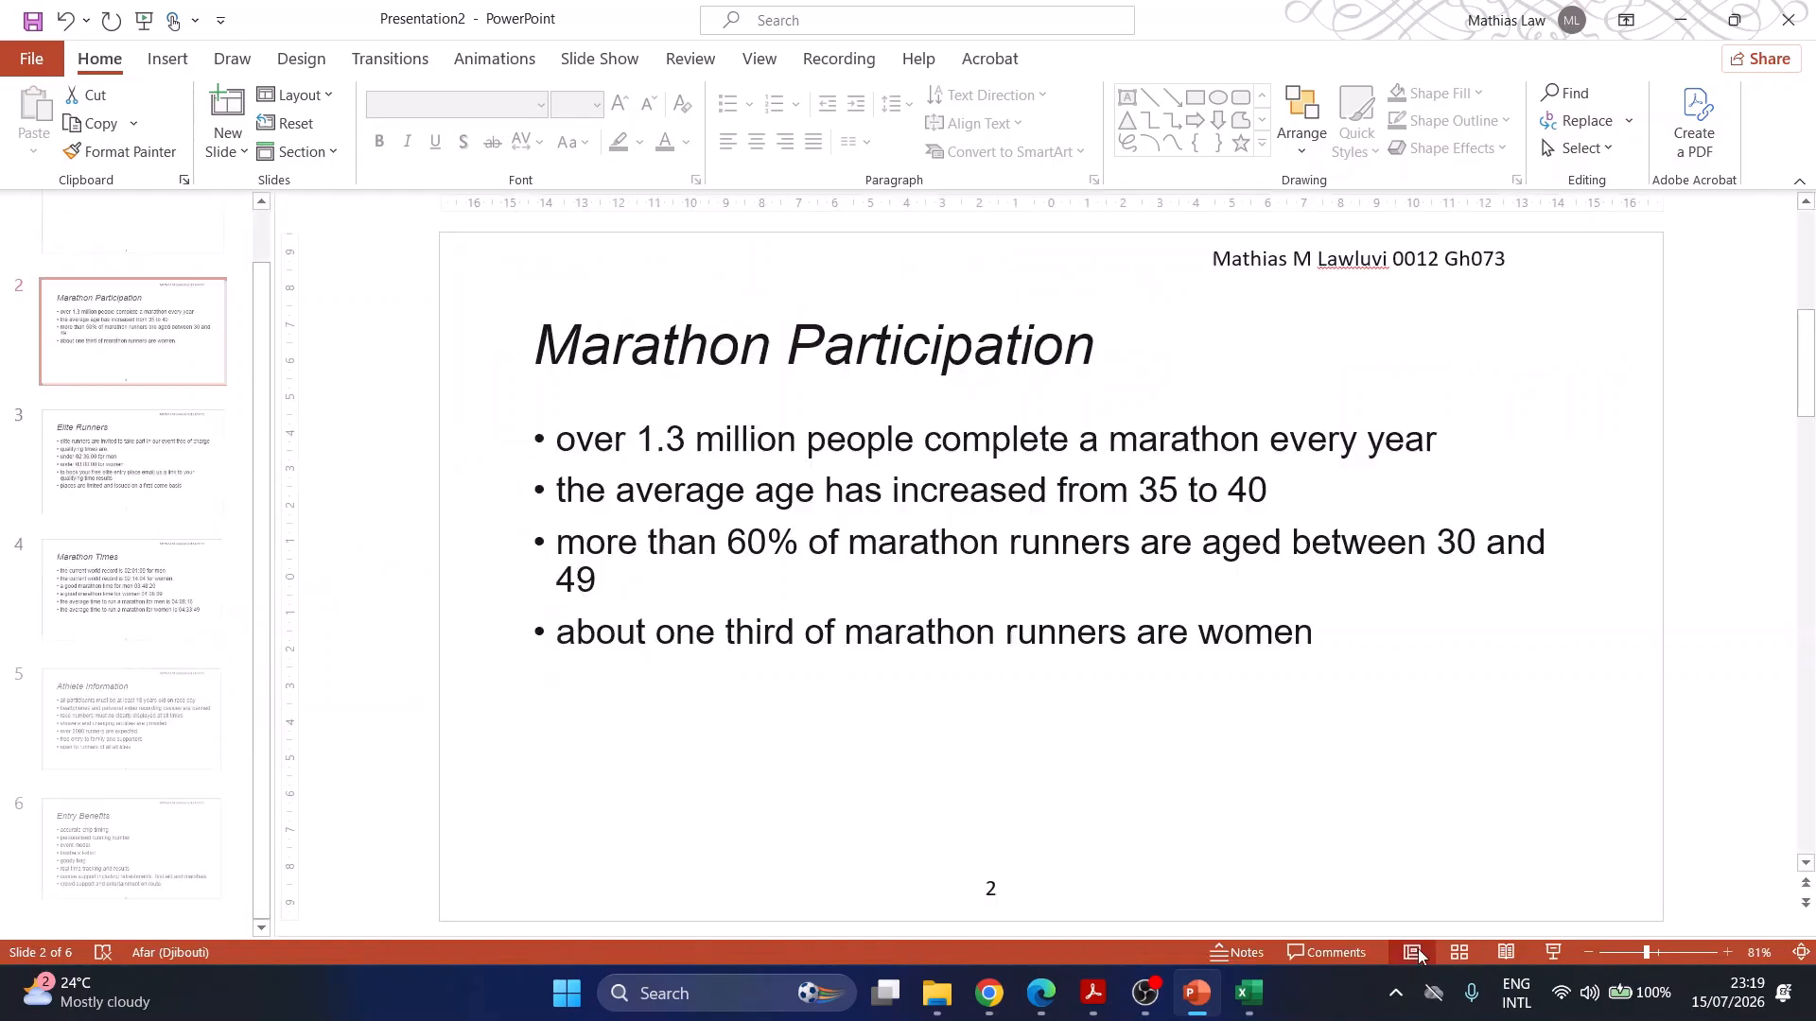
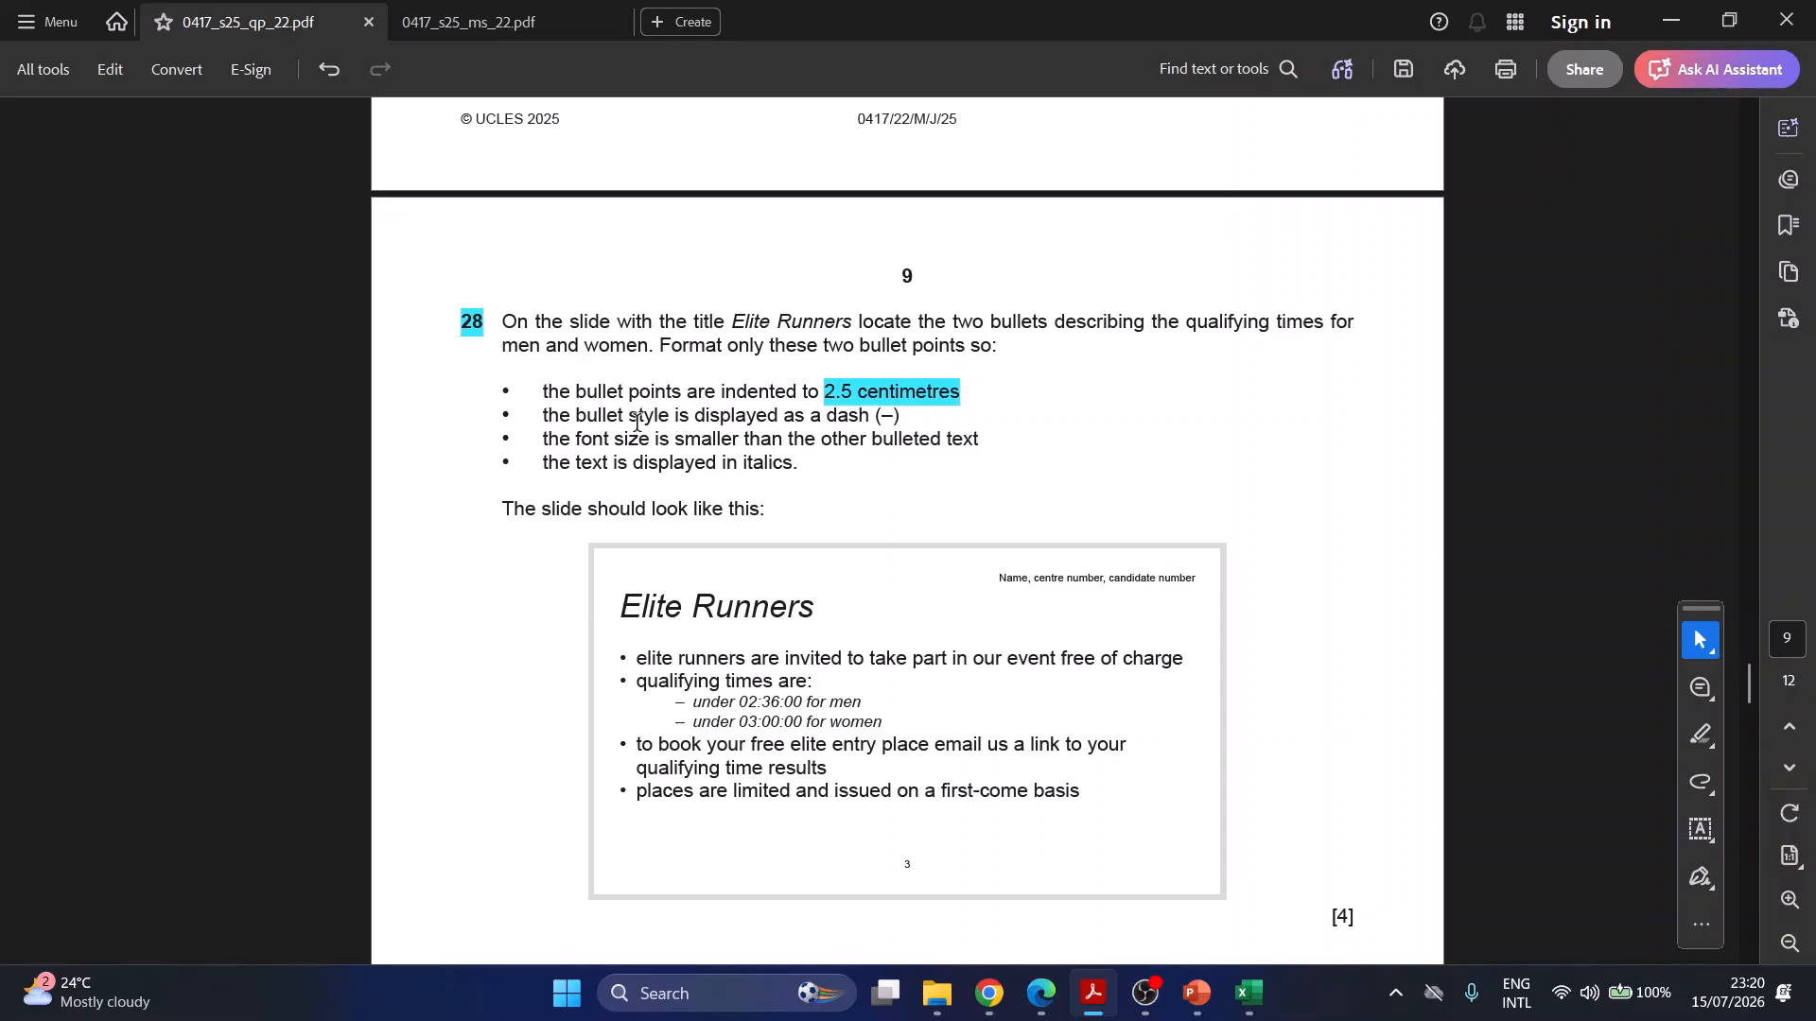
- Review the bullet style requirement and the example Elite Runners slide in question 28 of the question paper
{"action": "left_click_drag", "start_coordinate": [577, 416], "coordinate": [669, 417]}
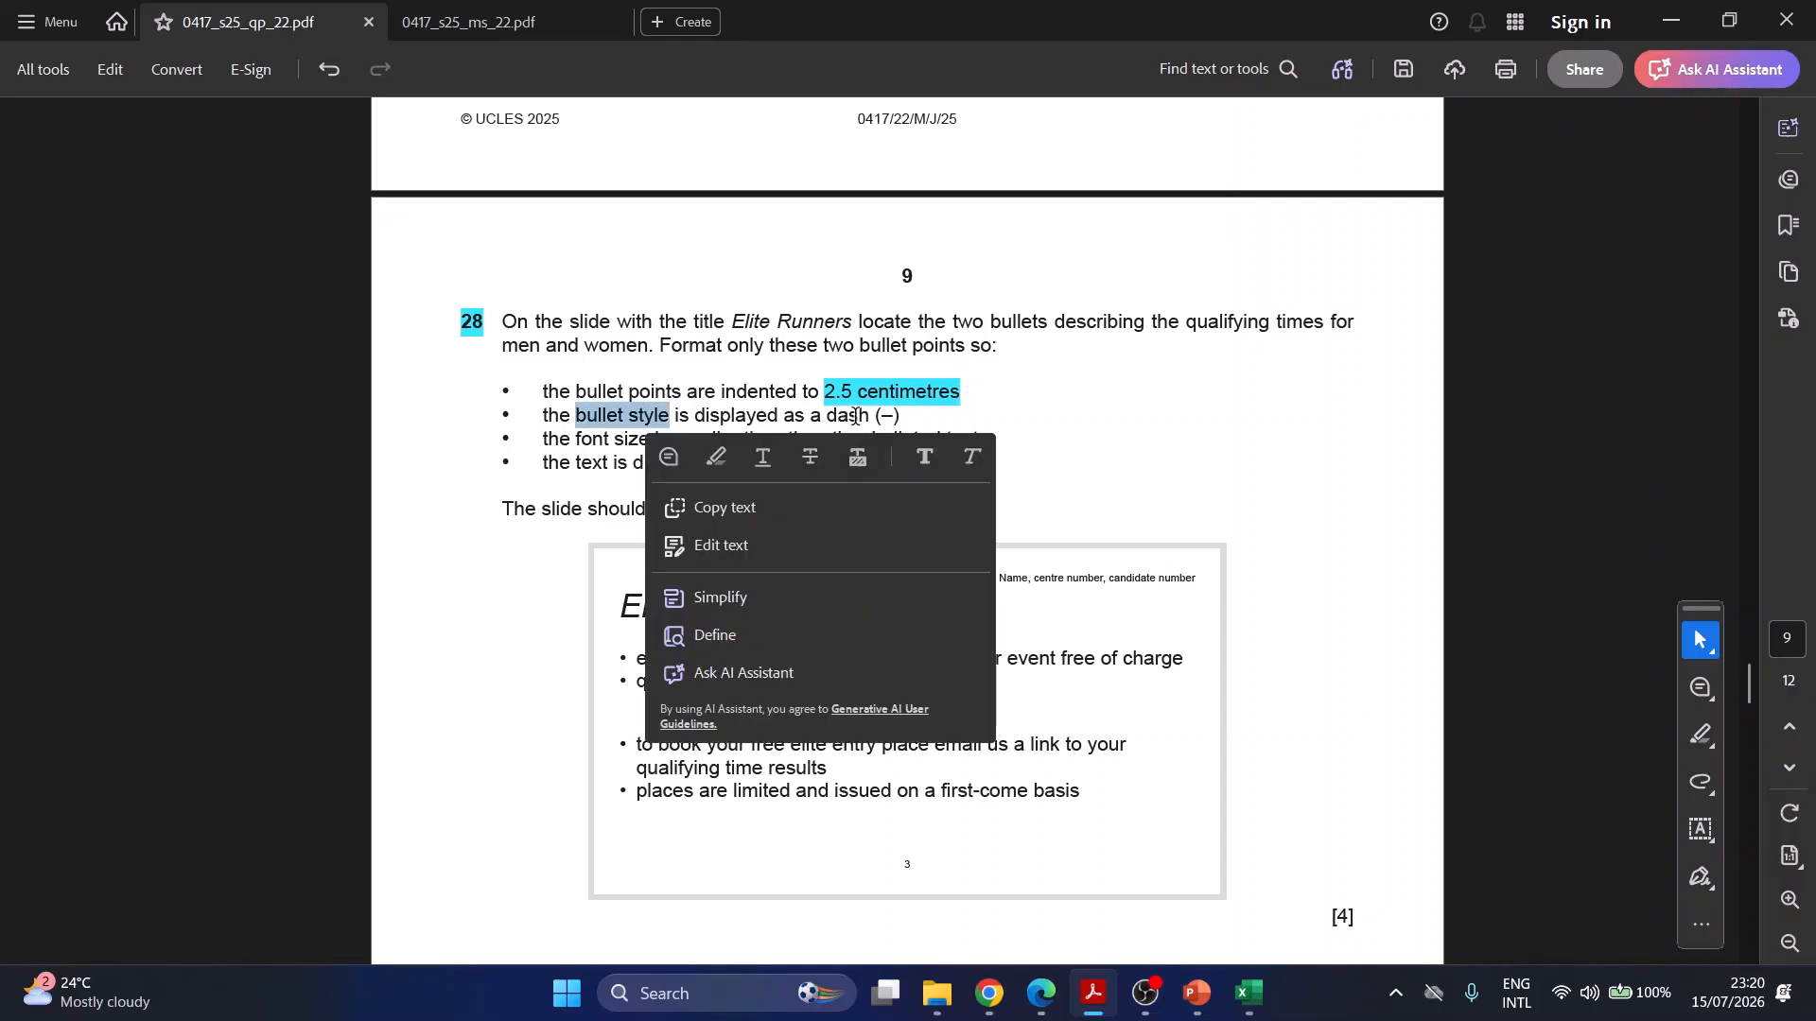
{"action": "left_click", "coordinate": [1041, 417]}
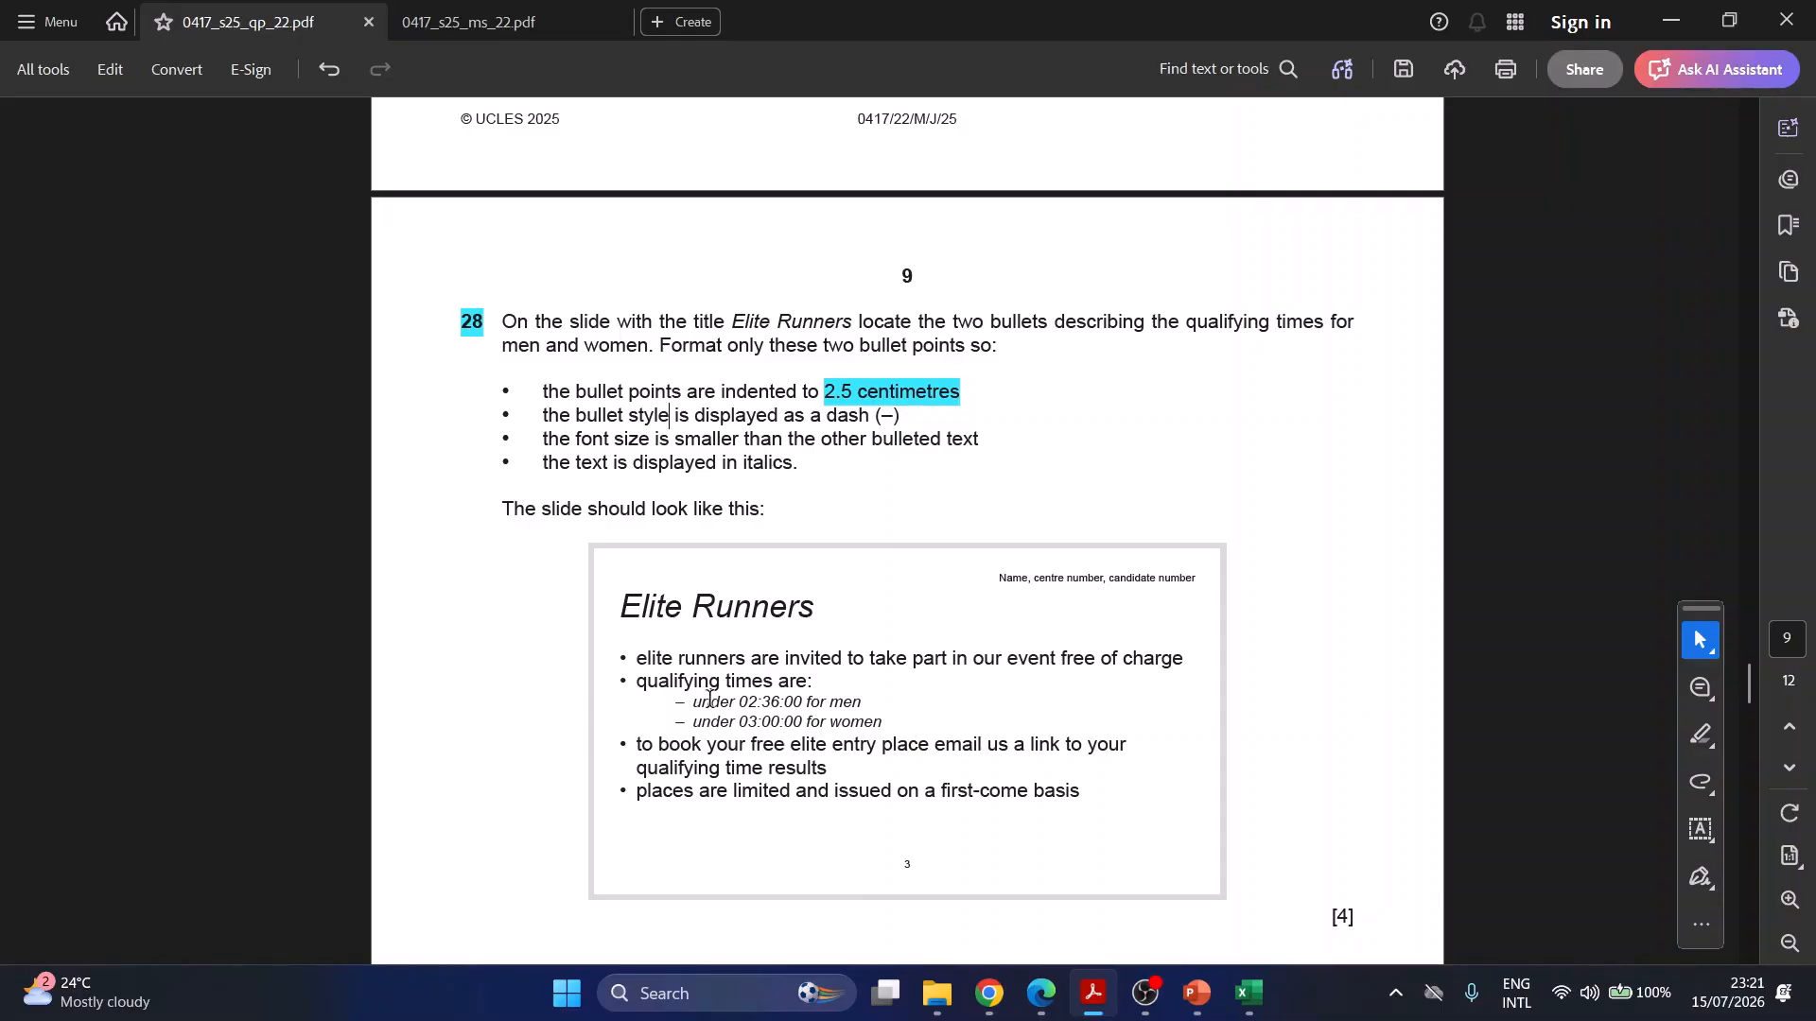
{"action": "scroll", "coordinate": [689, 704], "scroll_direction": "down", "scroll_amount": 3}
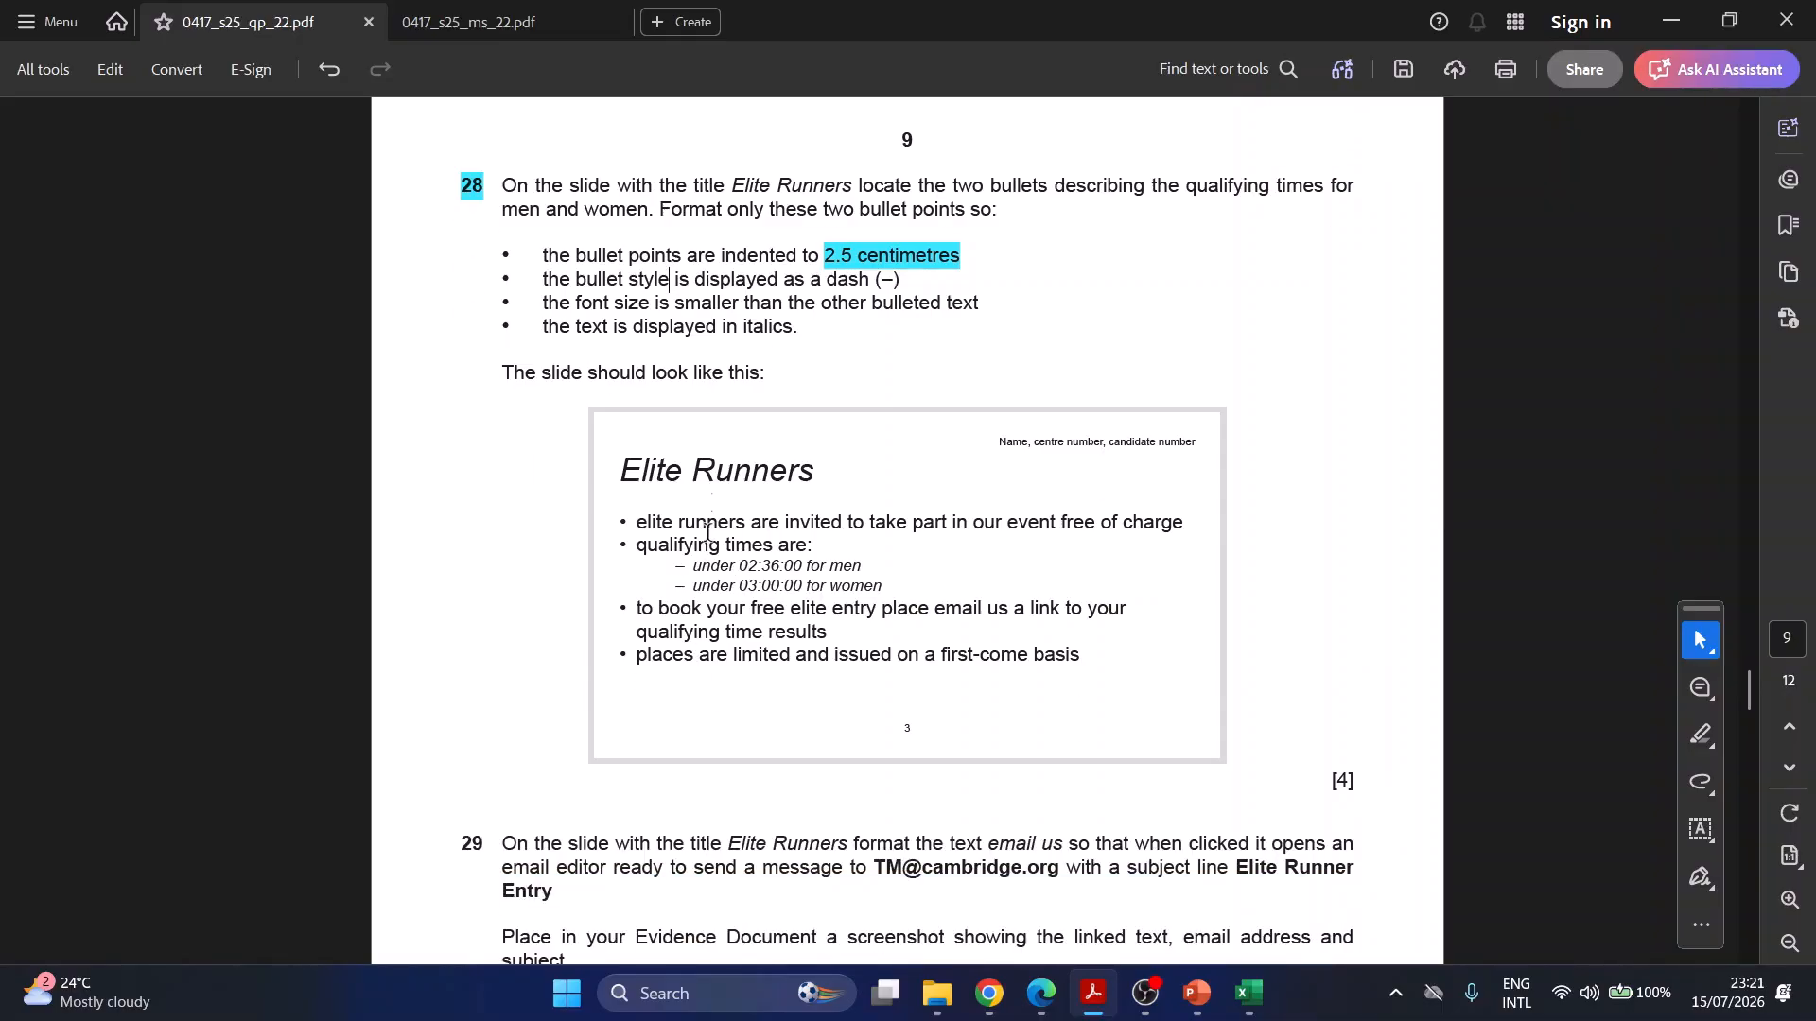
- Switch to PowerPoint and give the two qualifying-time bullets on the Elite Runners slide a custom hyphen-minus symbol as their bullet
{"action": "left_click", "coordinate": [1193, 995]}
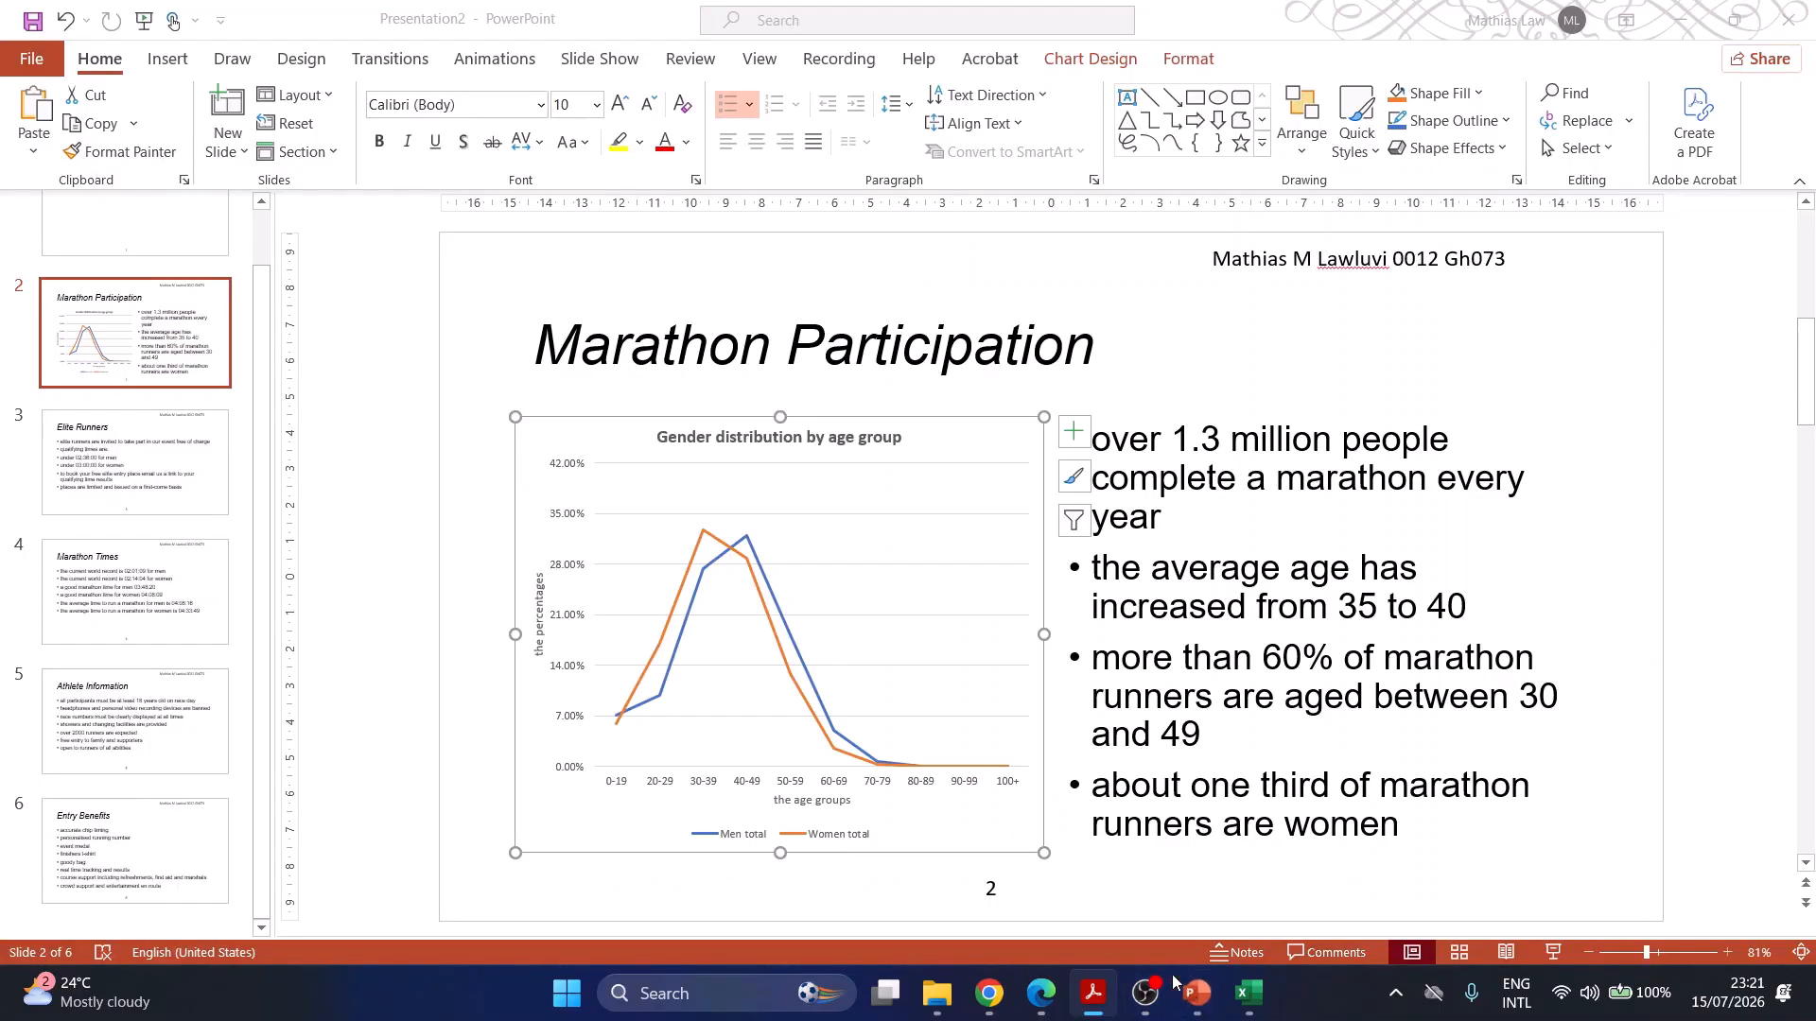
{"action": "left_click", "coordinate": [111, 459]}
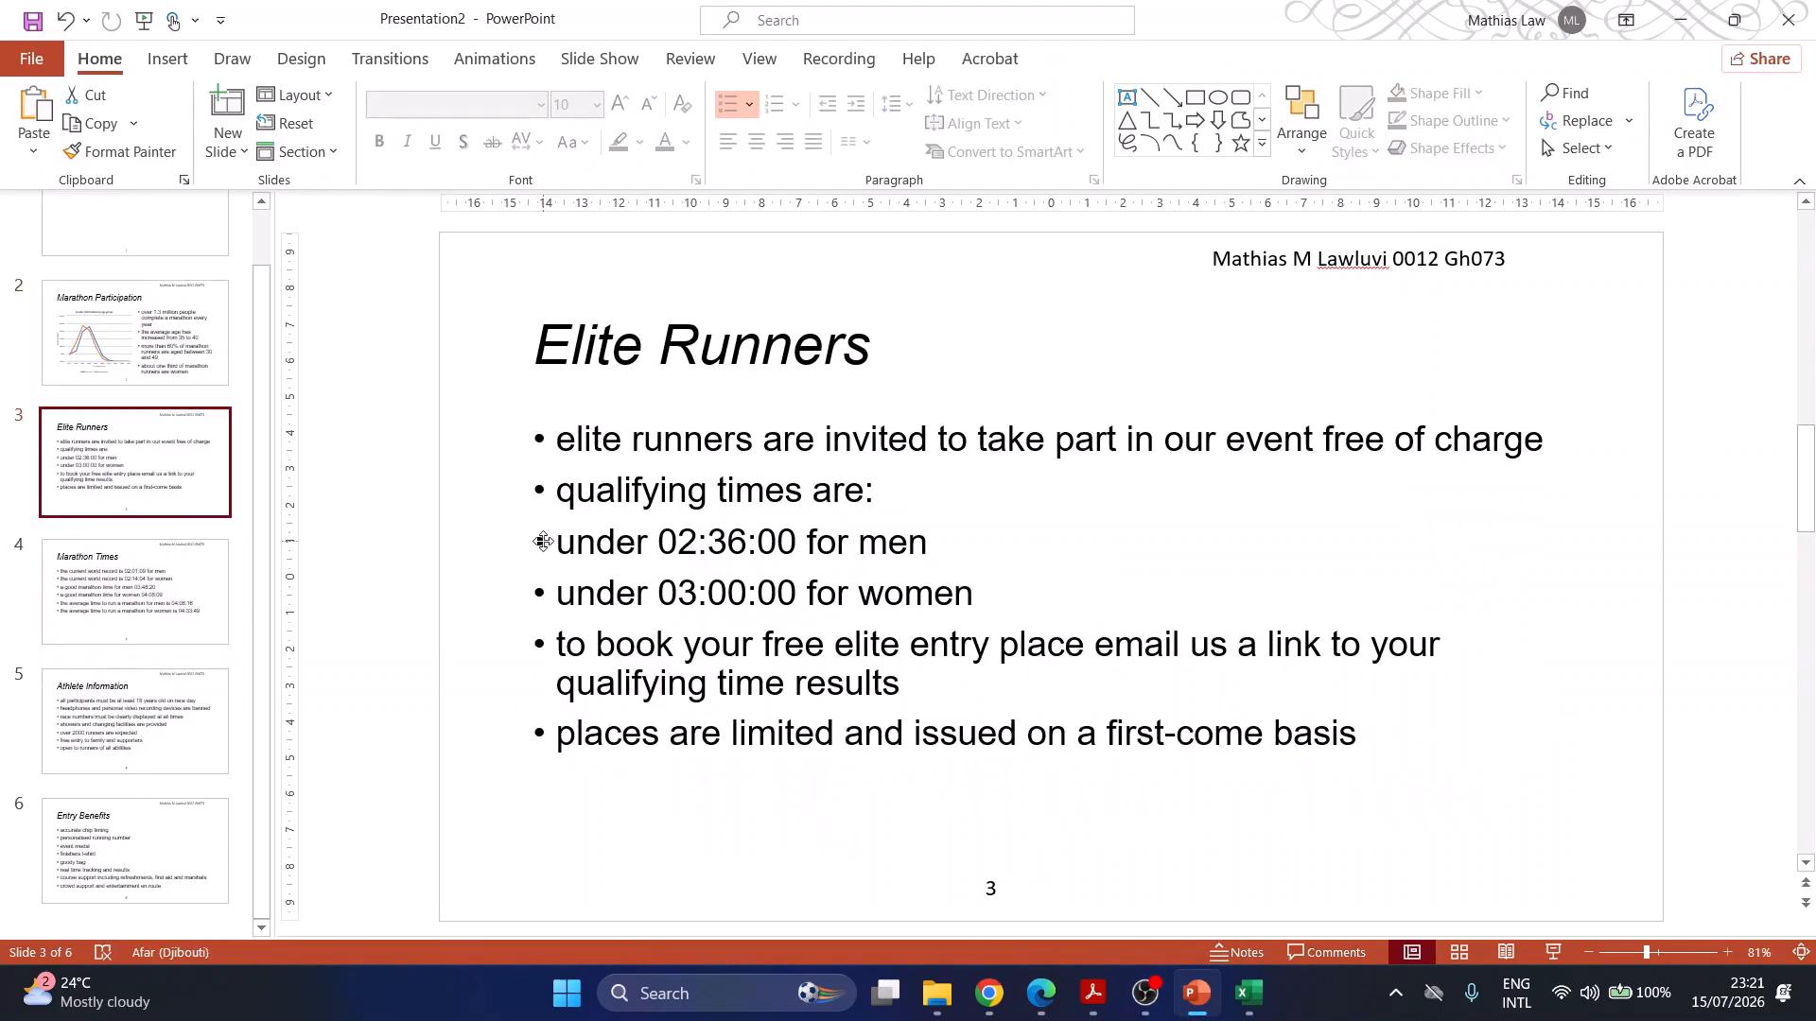
{"action": "left_click_drag", "start_coordinate": [558, 544], "coordinate": [884, 586]}
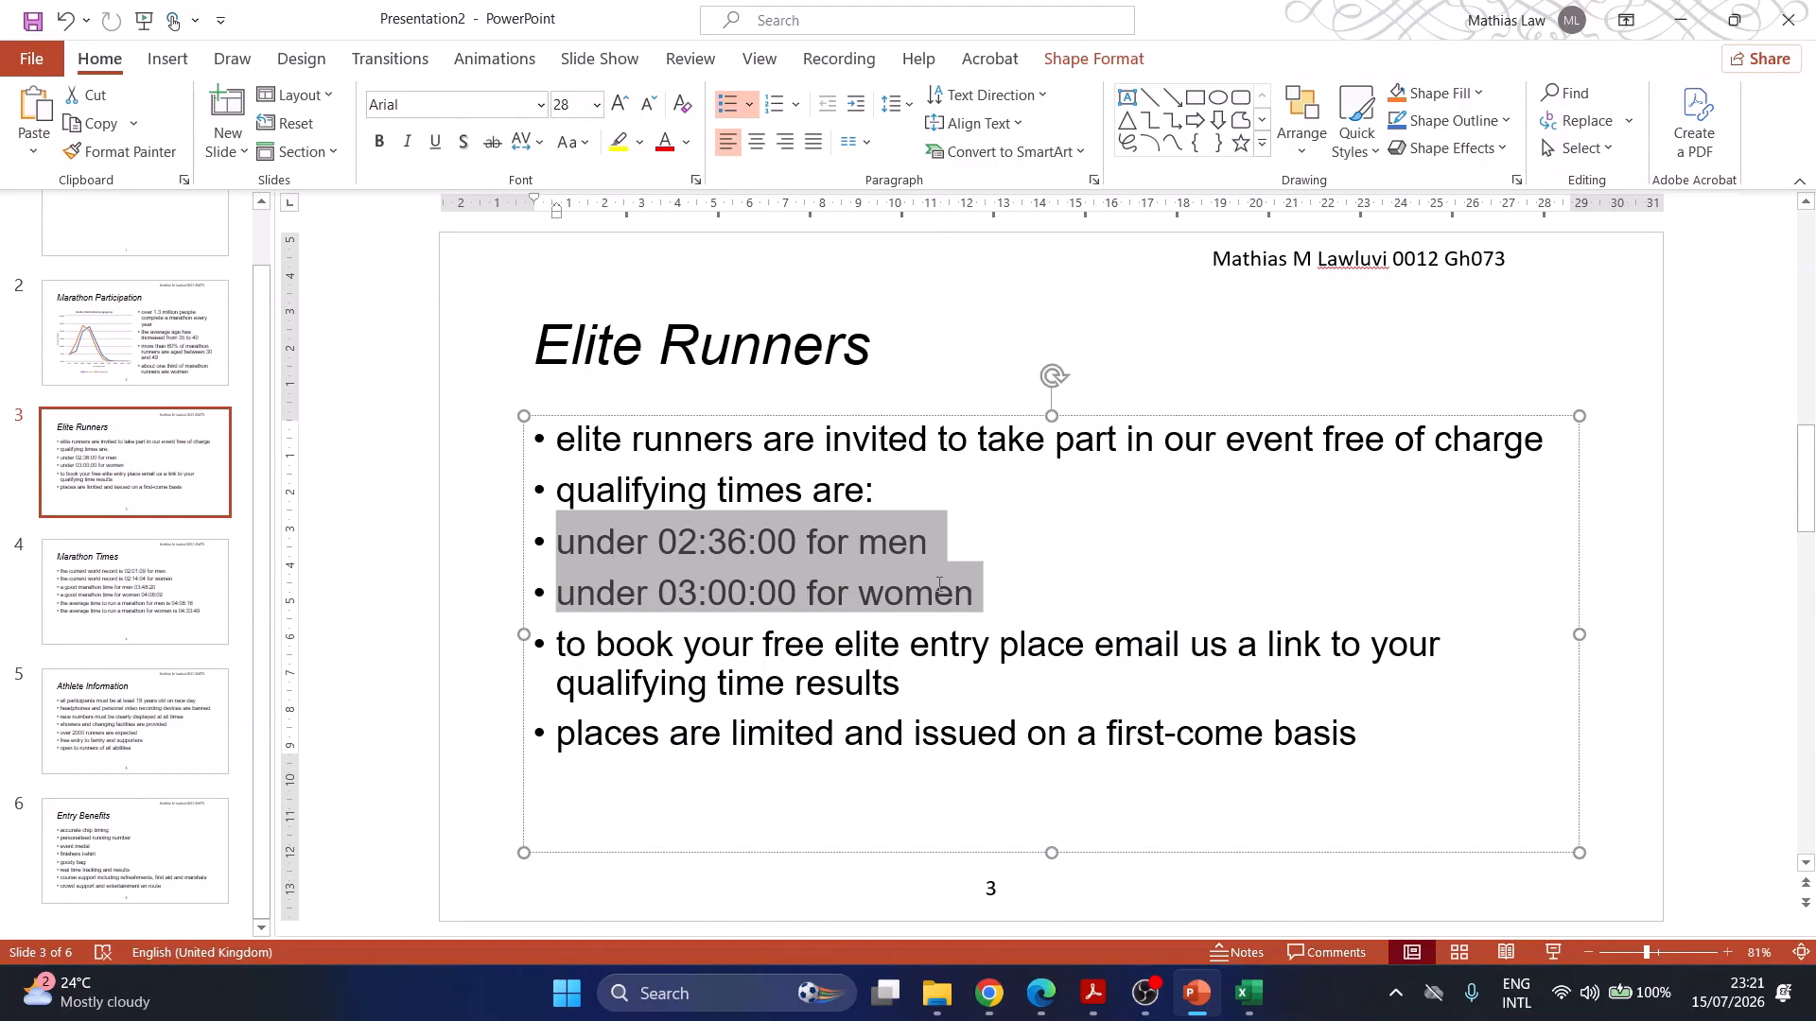
{"action": "left_click", "coordinate": [751, 105]}
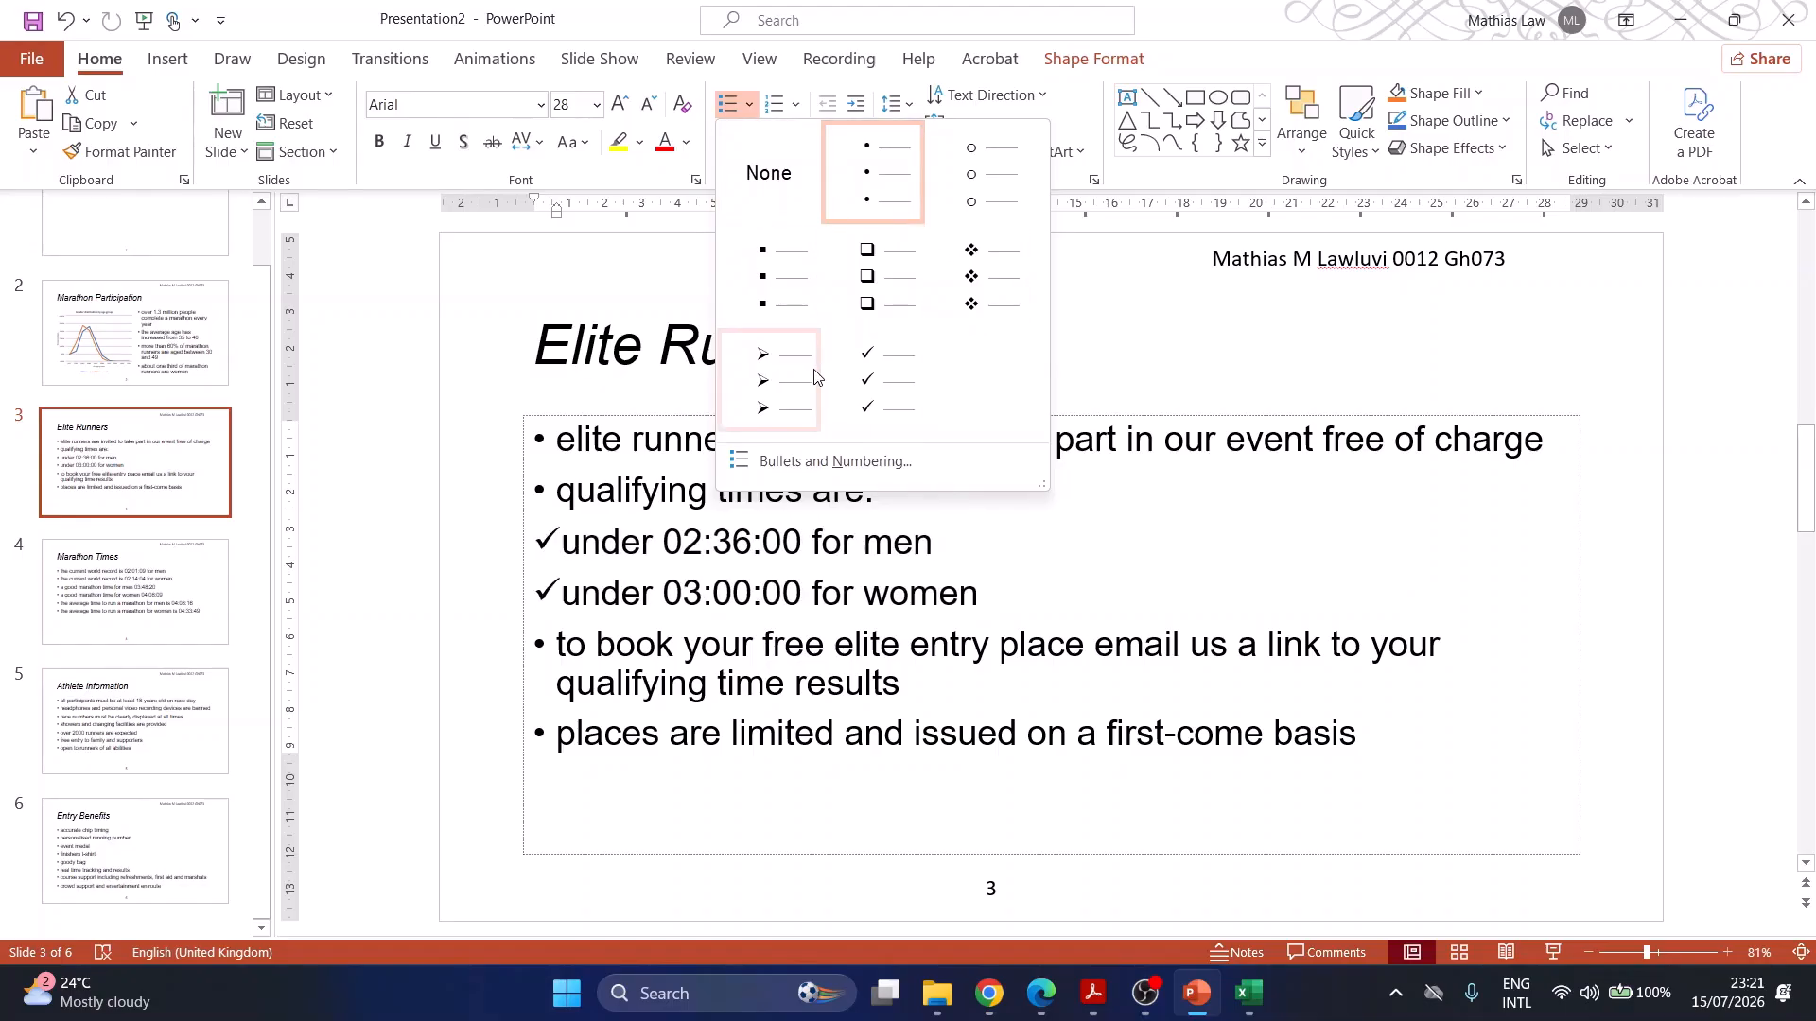
{"action": "left_click", "coordinate": [781, 463]}
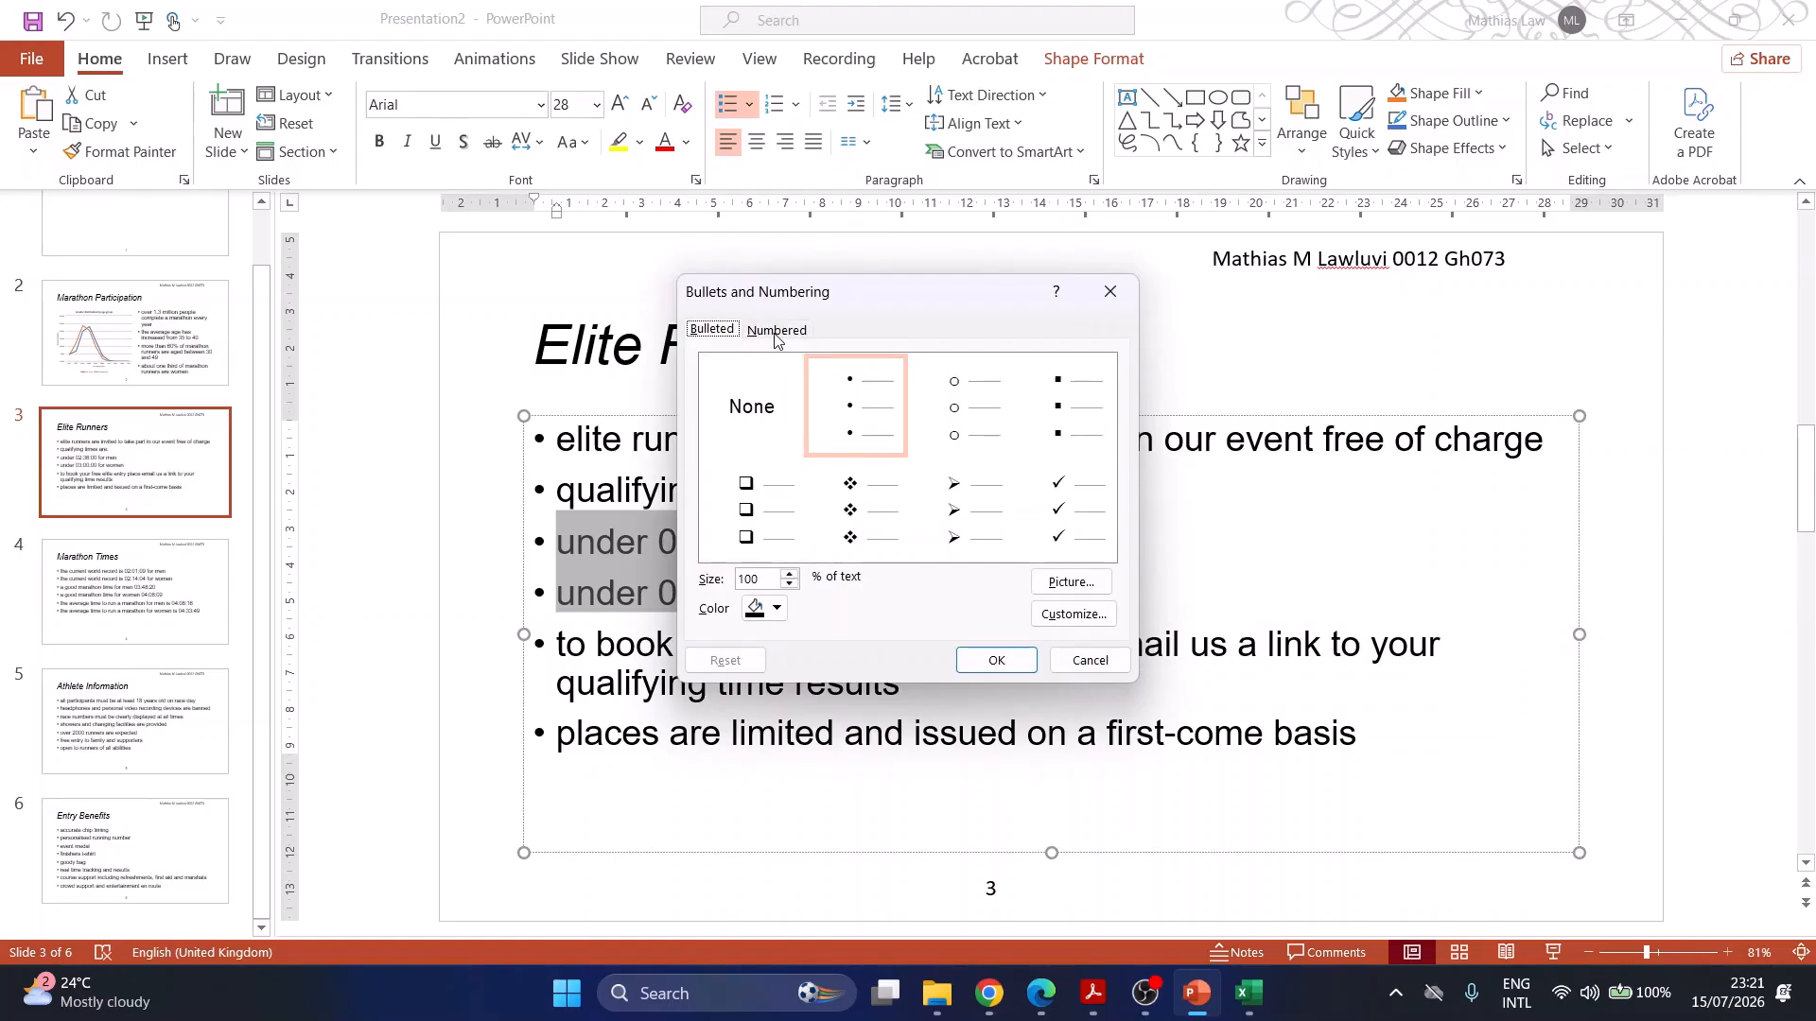
{"action": "left_click", "coordinate": [776, 333]}
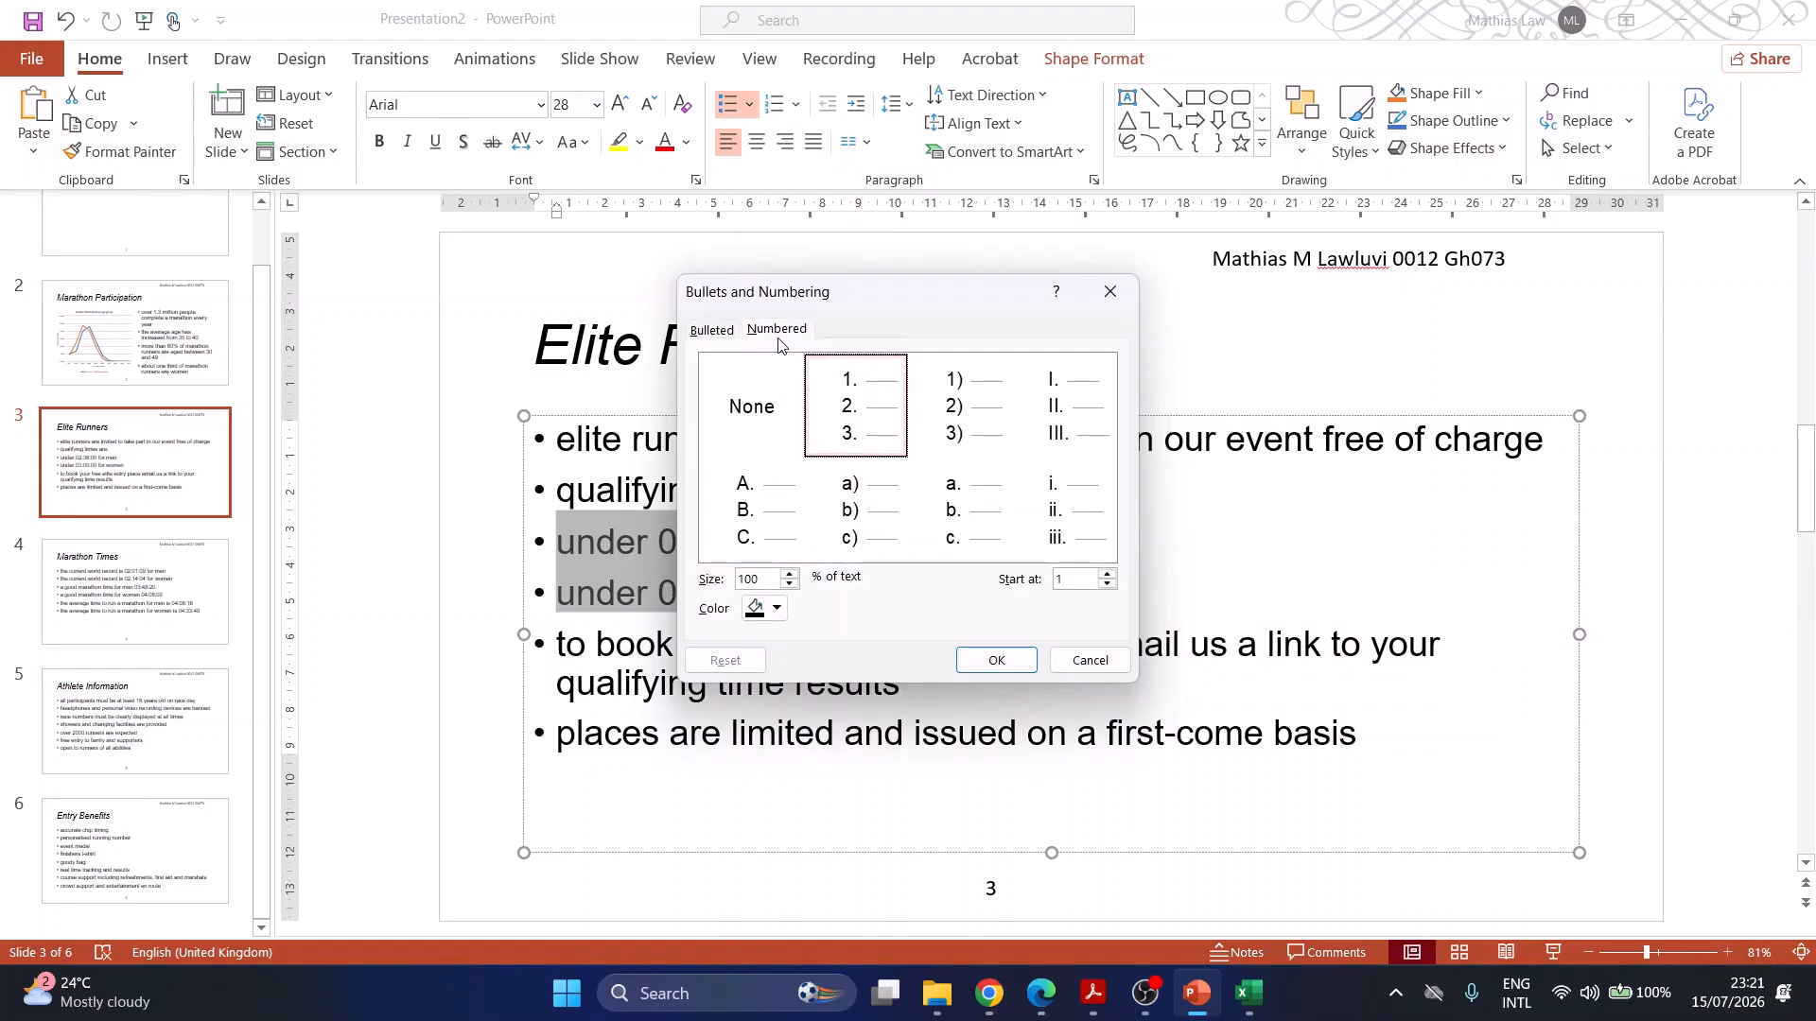
{"action": "left_click", "coordinate": [711, 333]}
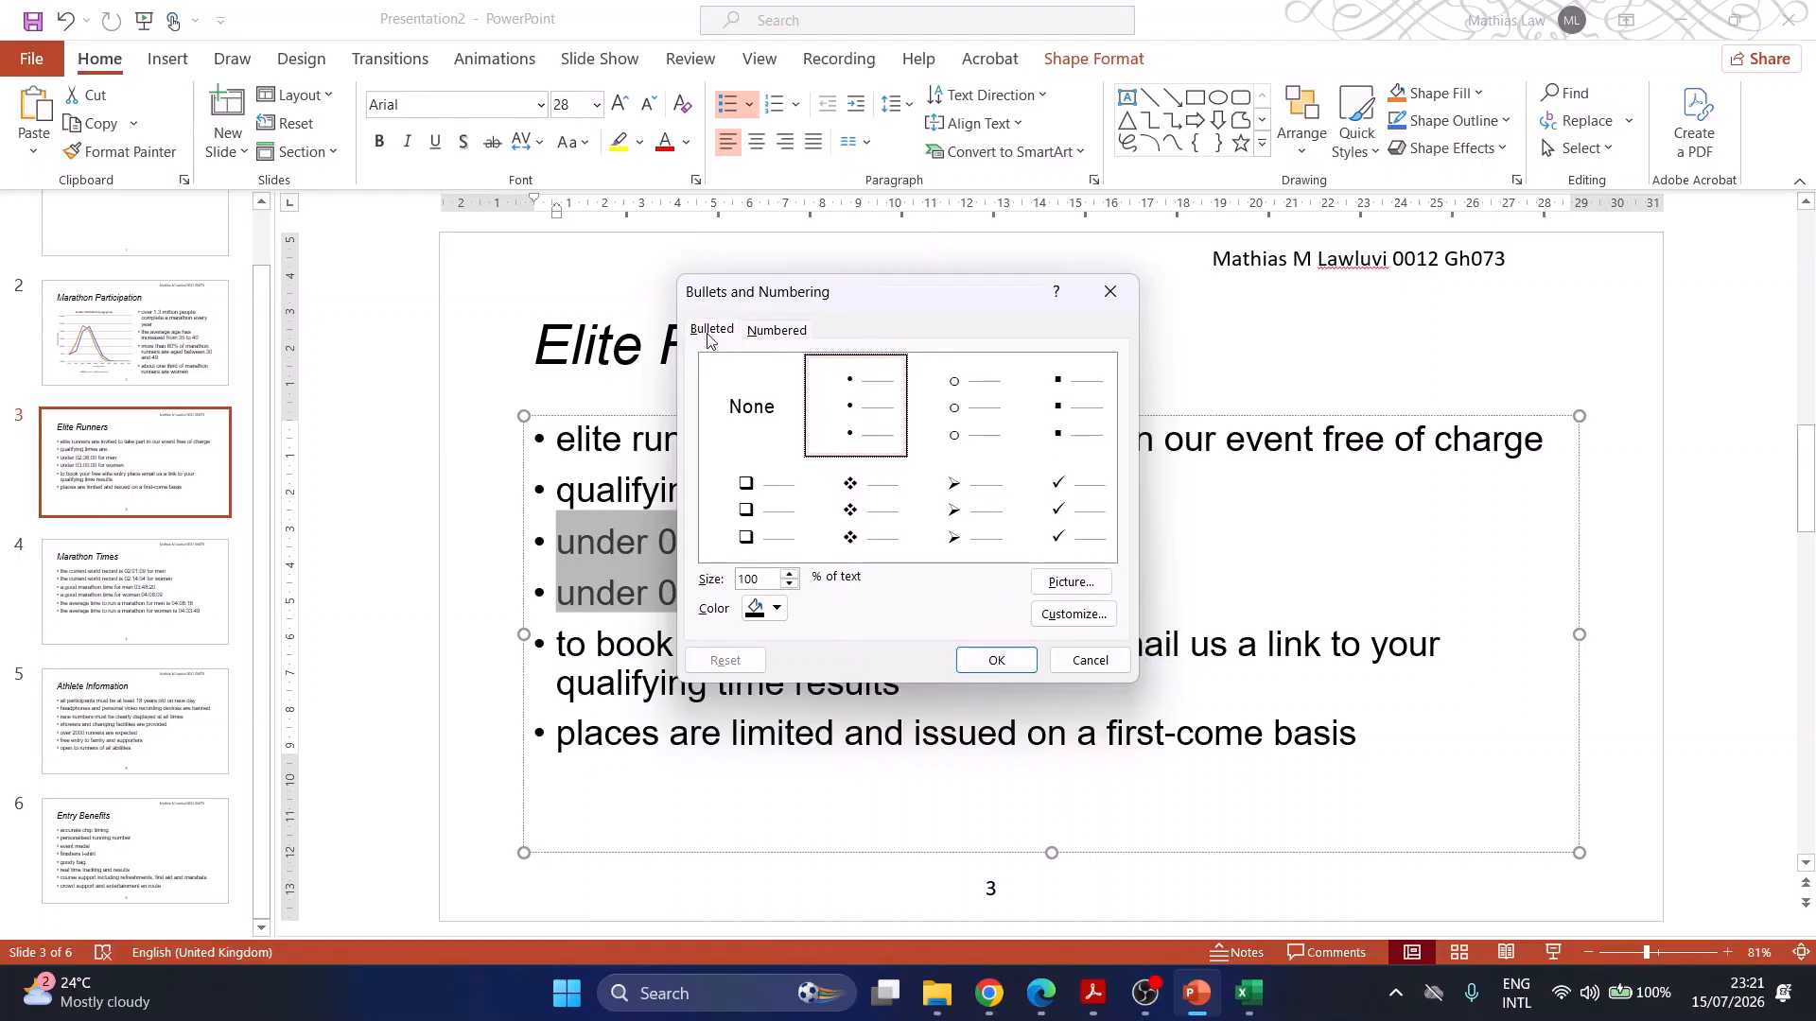
{"action": "left_click", "coordinate": [781, 335]}
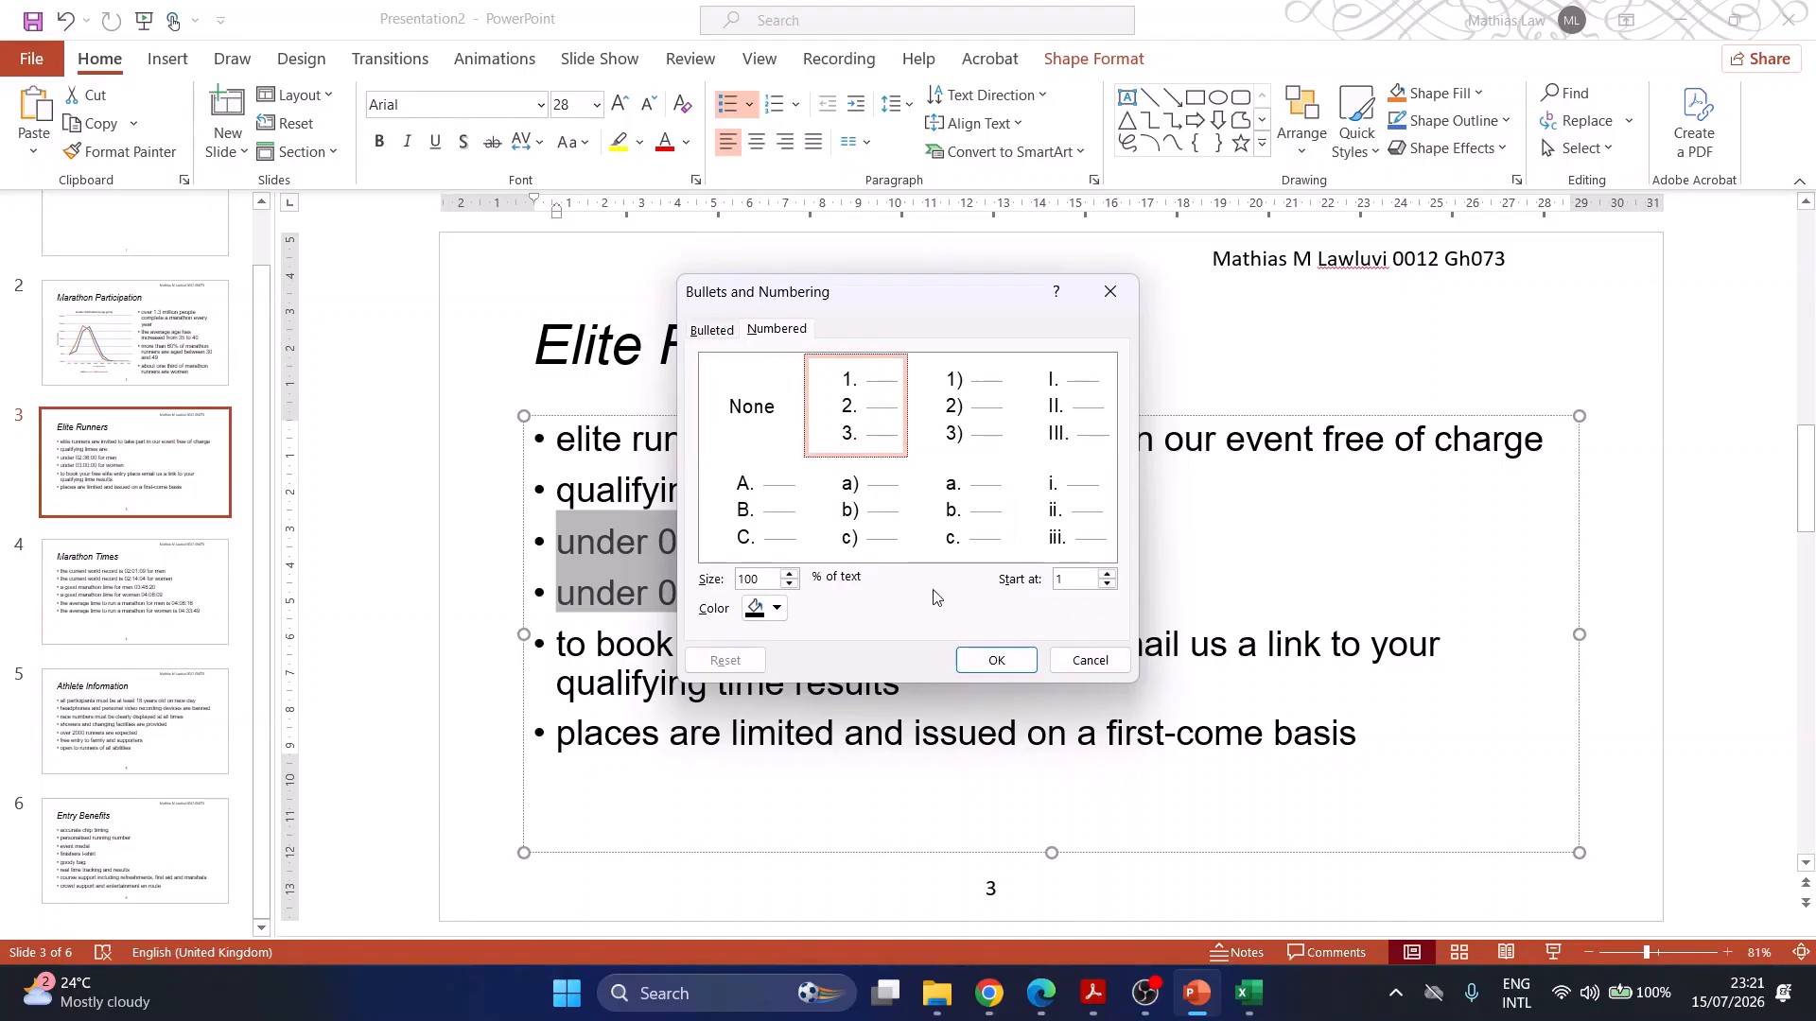
{"action": "left_click", "coordinate": [708, 337]}
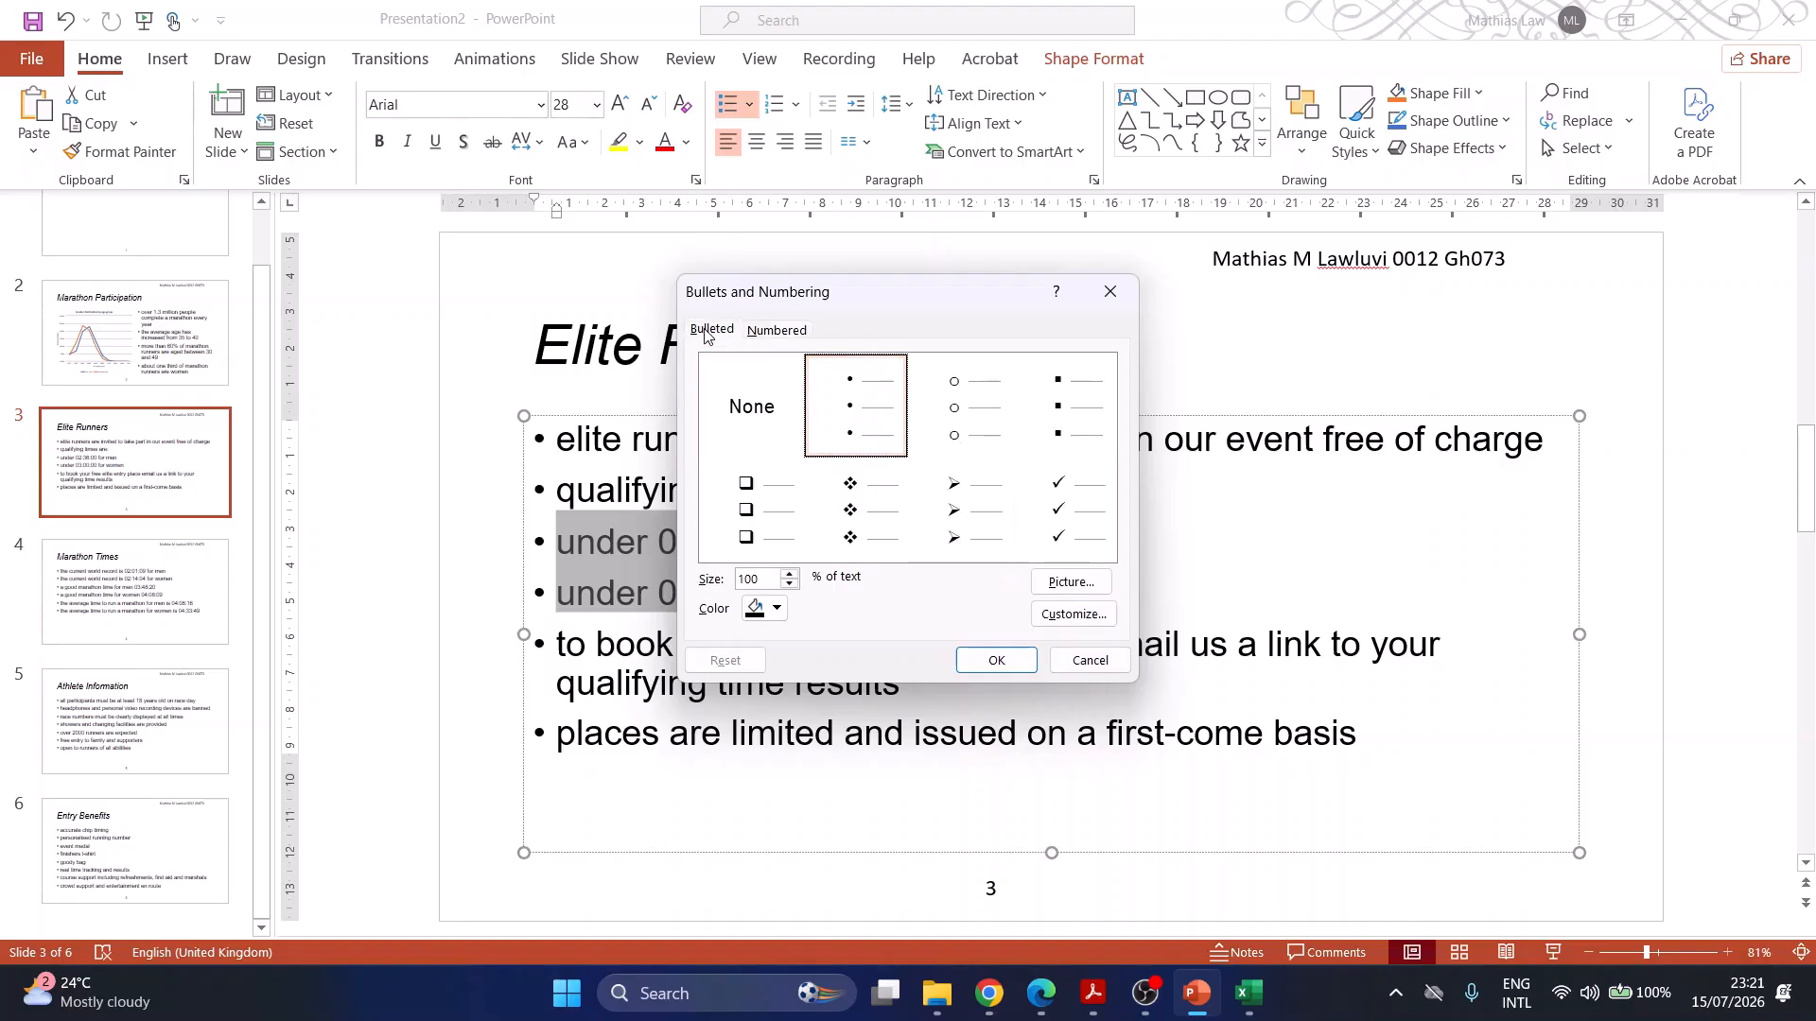
{"action": "left_click", "coordinate": [1069, 616]}
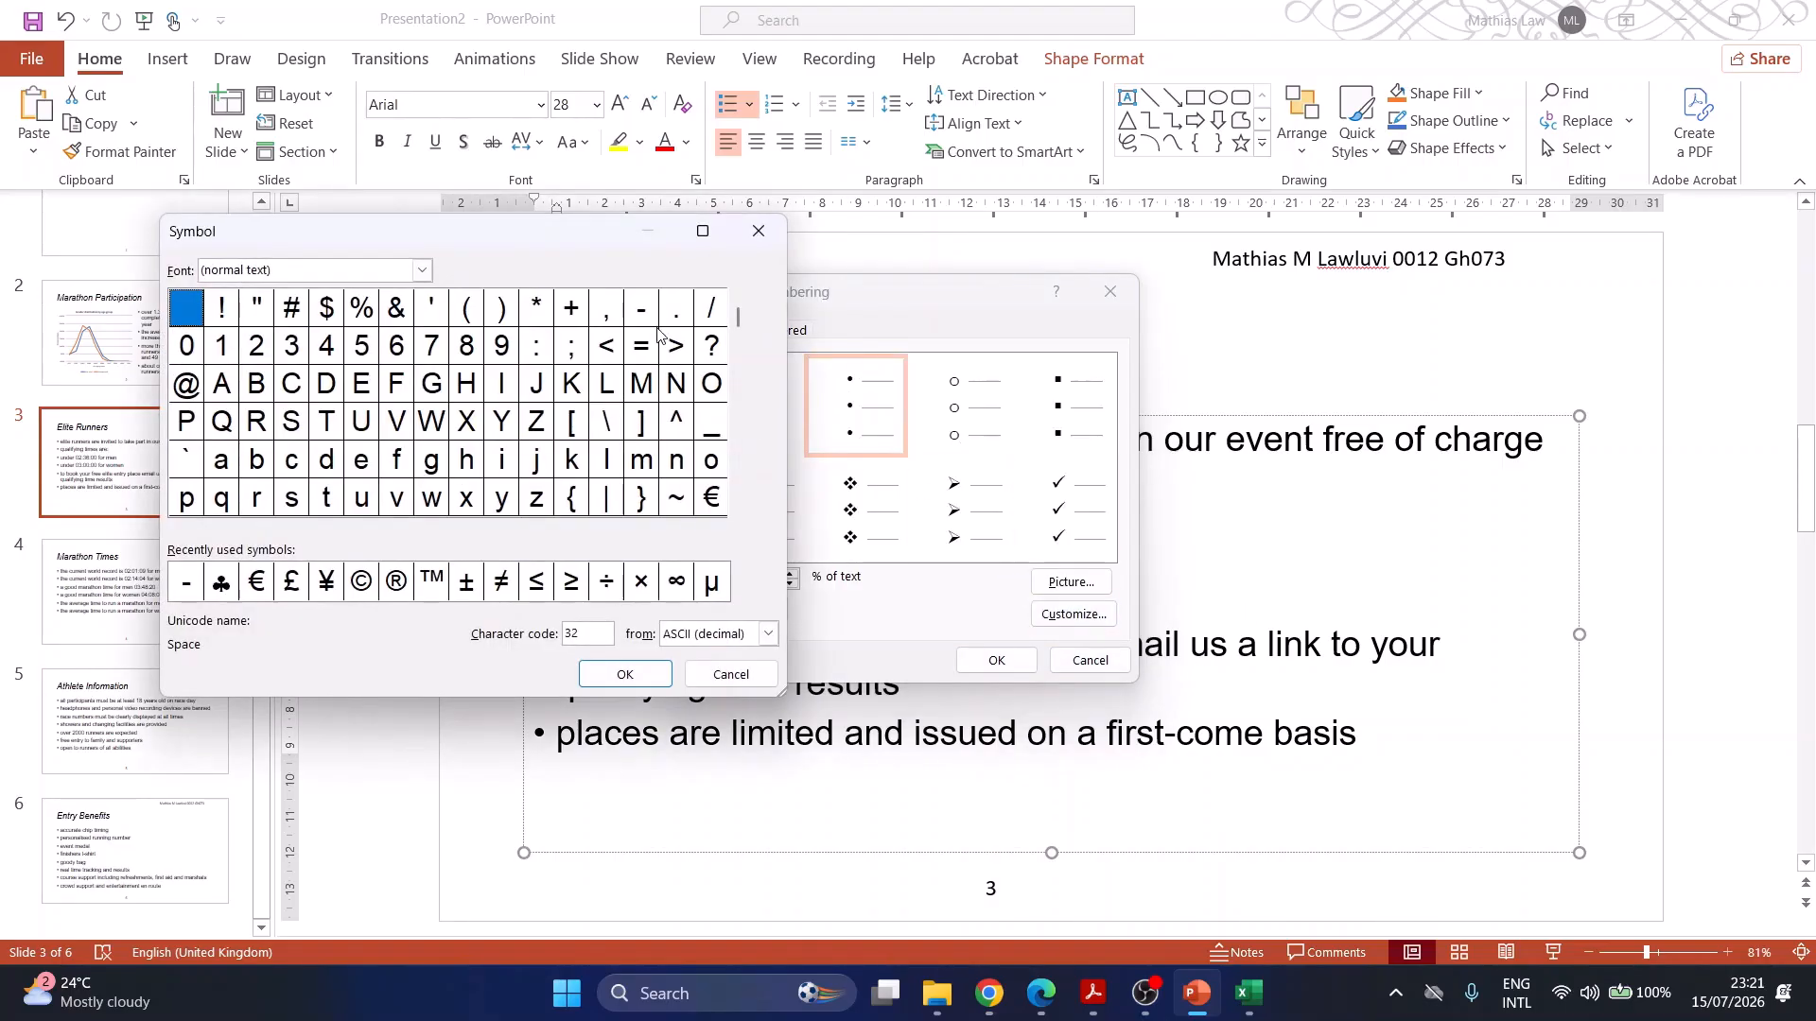
{"action": "left_click", "coordinate": [640, 309]}
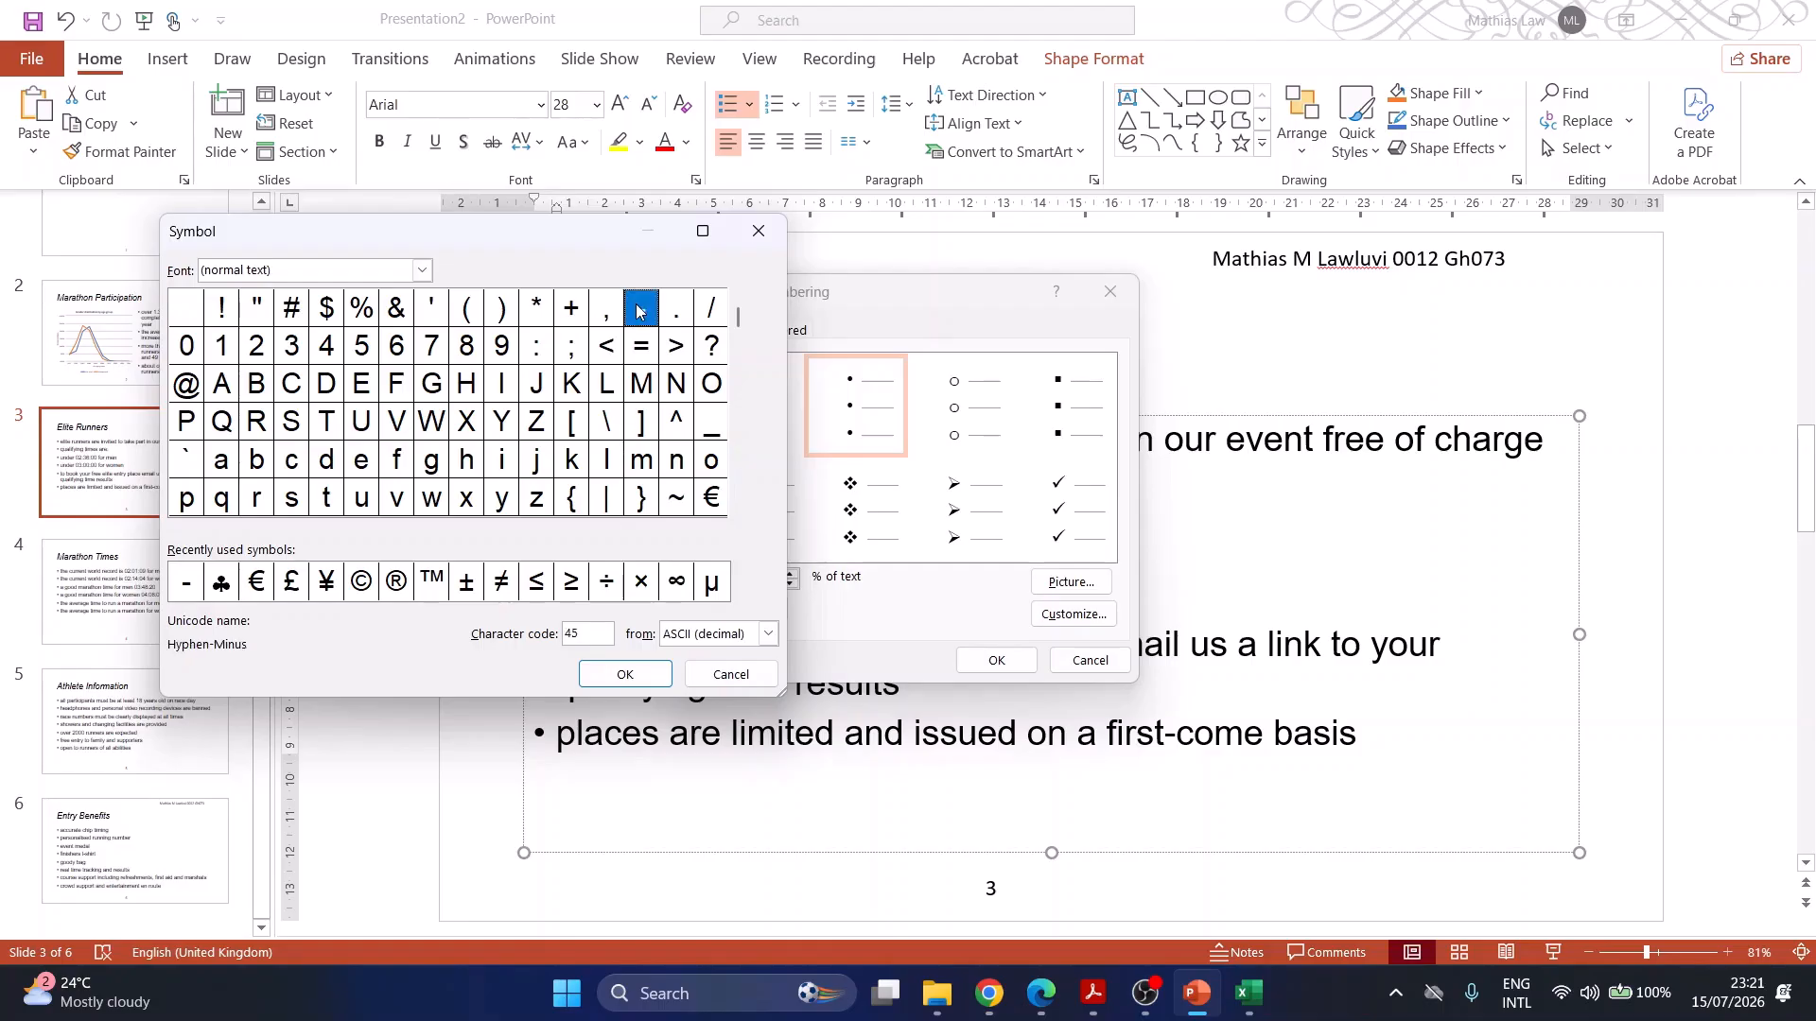
{"action": "left_click", "coordinate": [625, 674]}
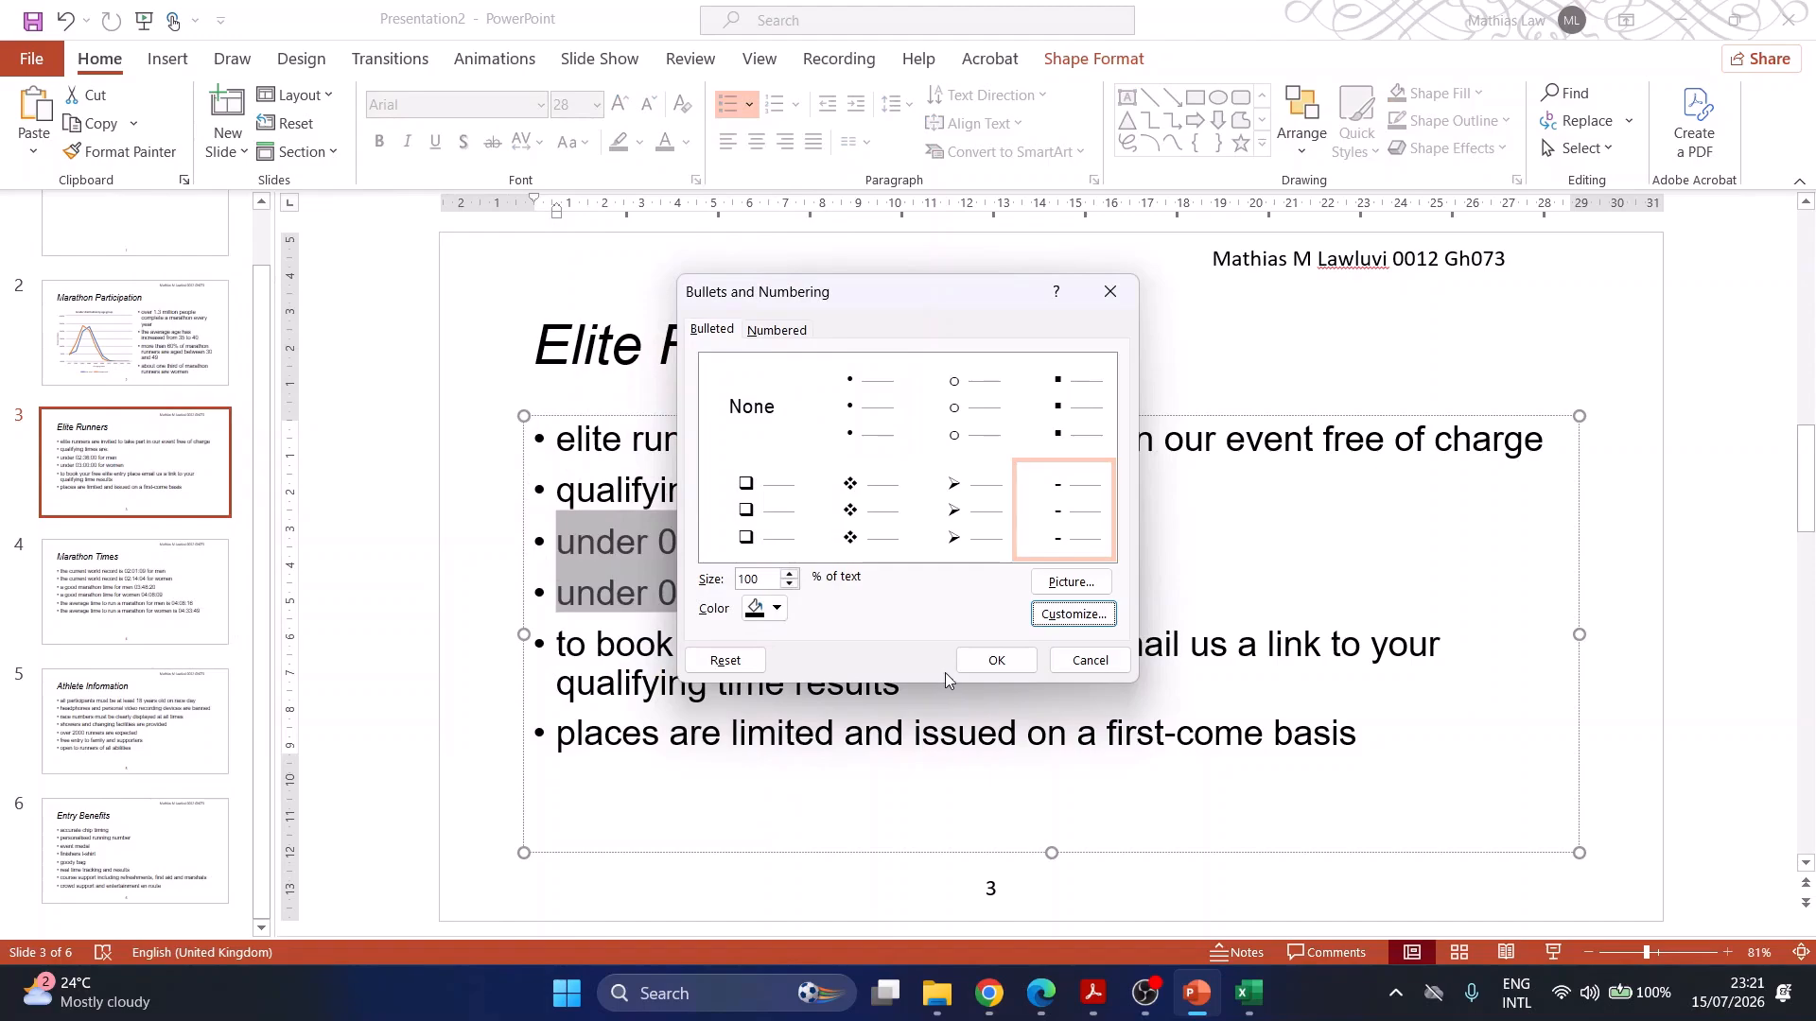
{"action": "left_click", "coordinate": [997, 661]}
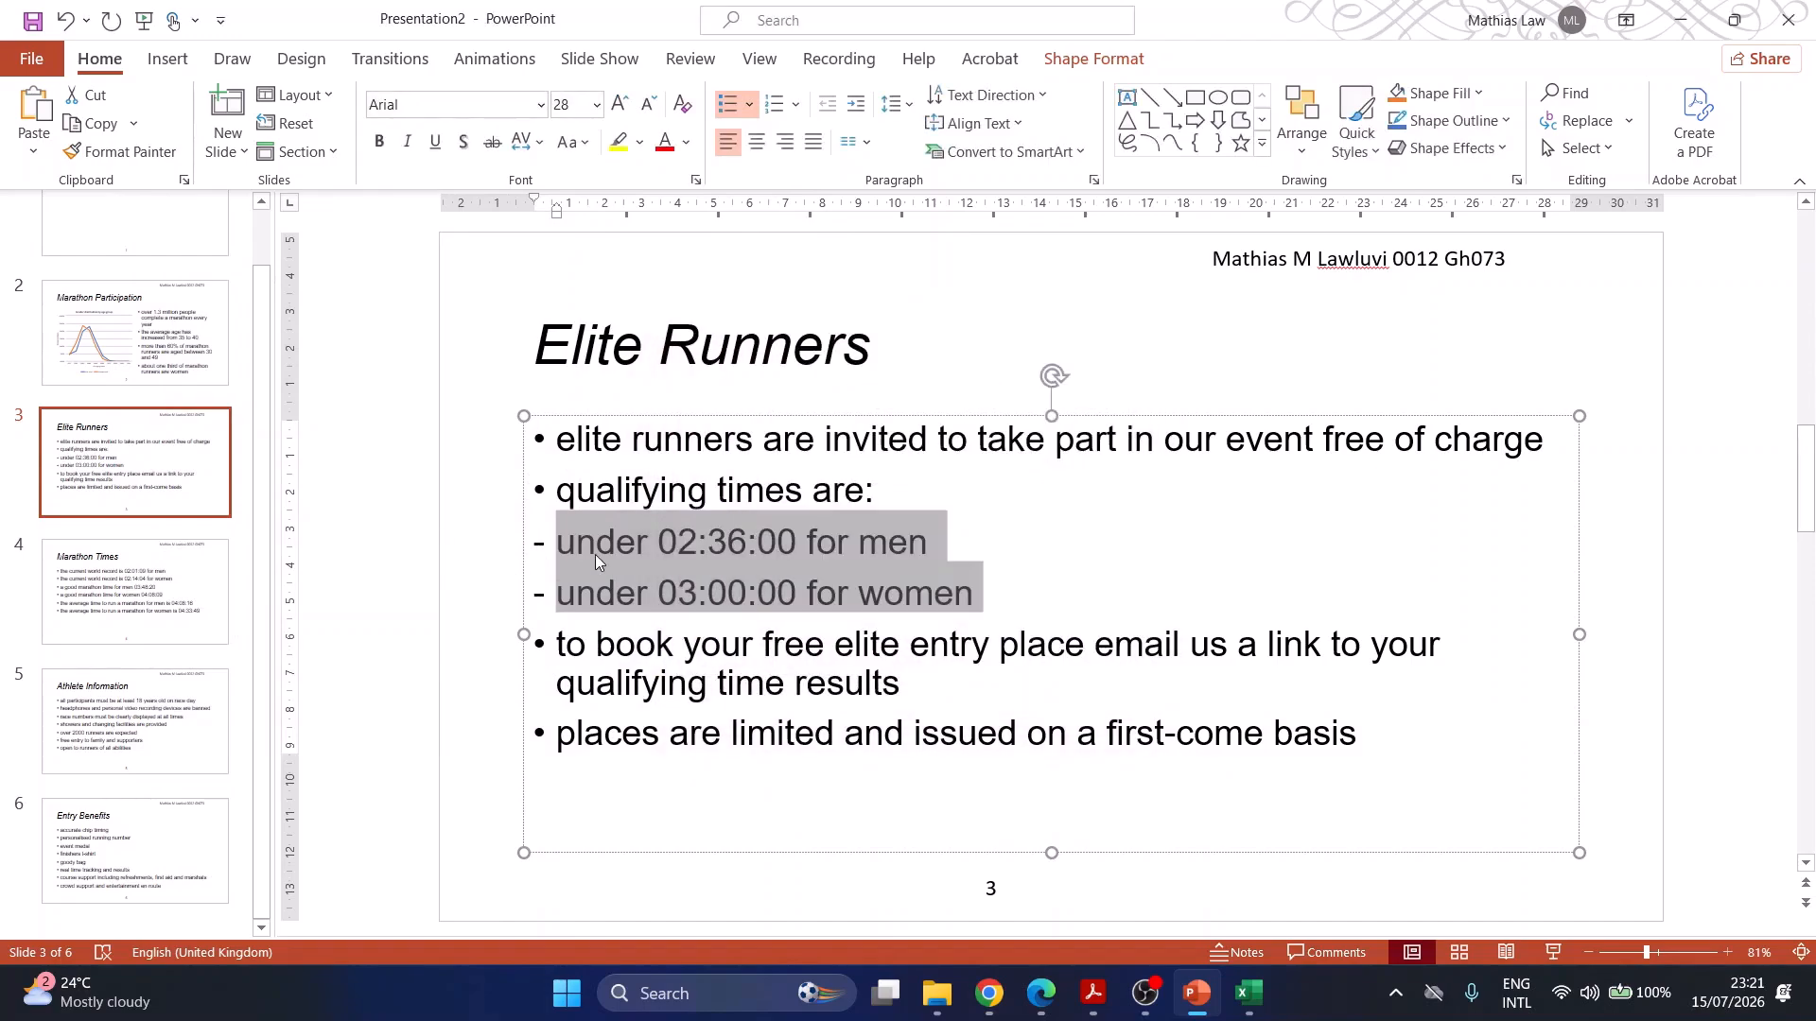
- Indent the men's and women's qualifying-time bullets by two list levels, to about 2.5 cm, and italicise their text
{"action": "left_click", "coordinate": [855, 111]}
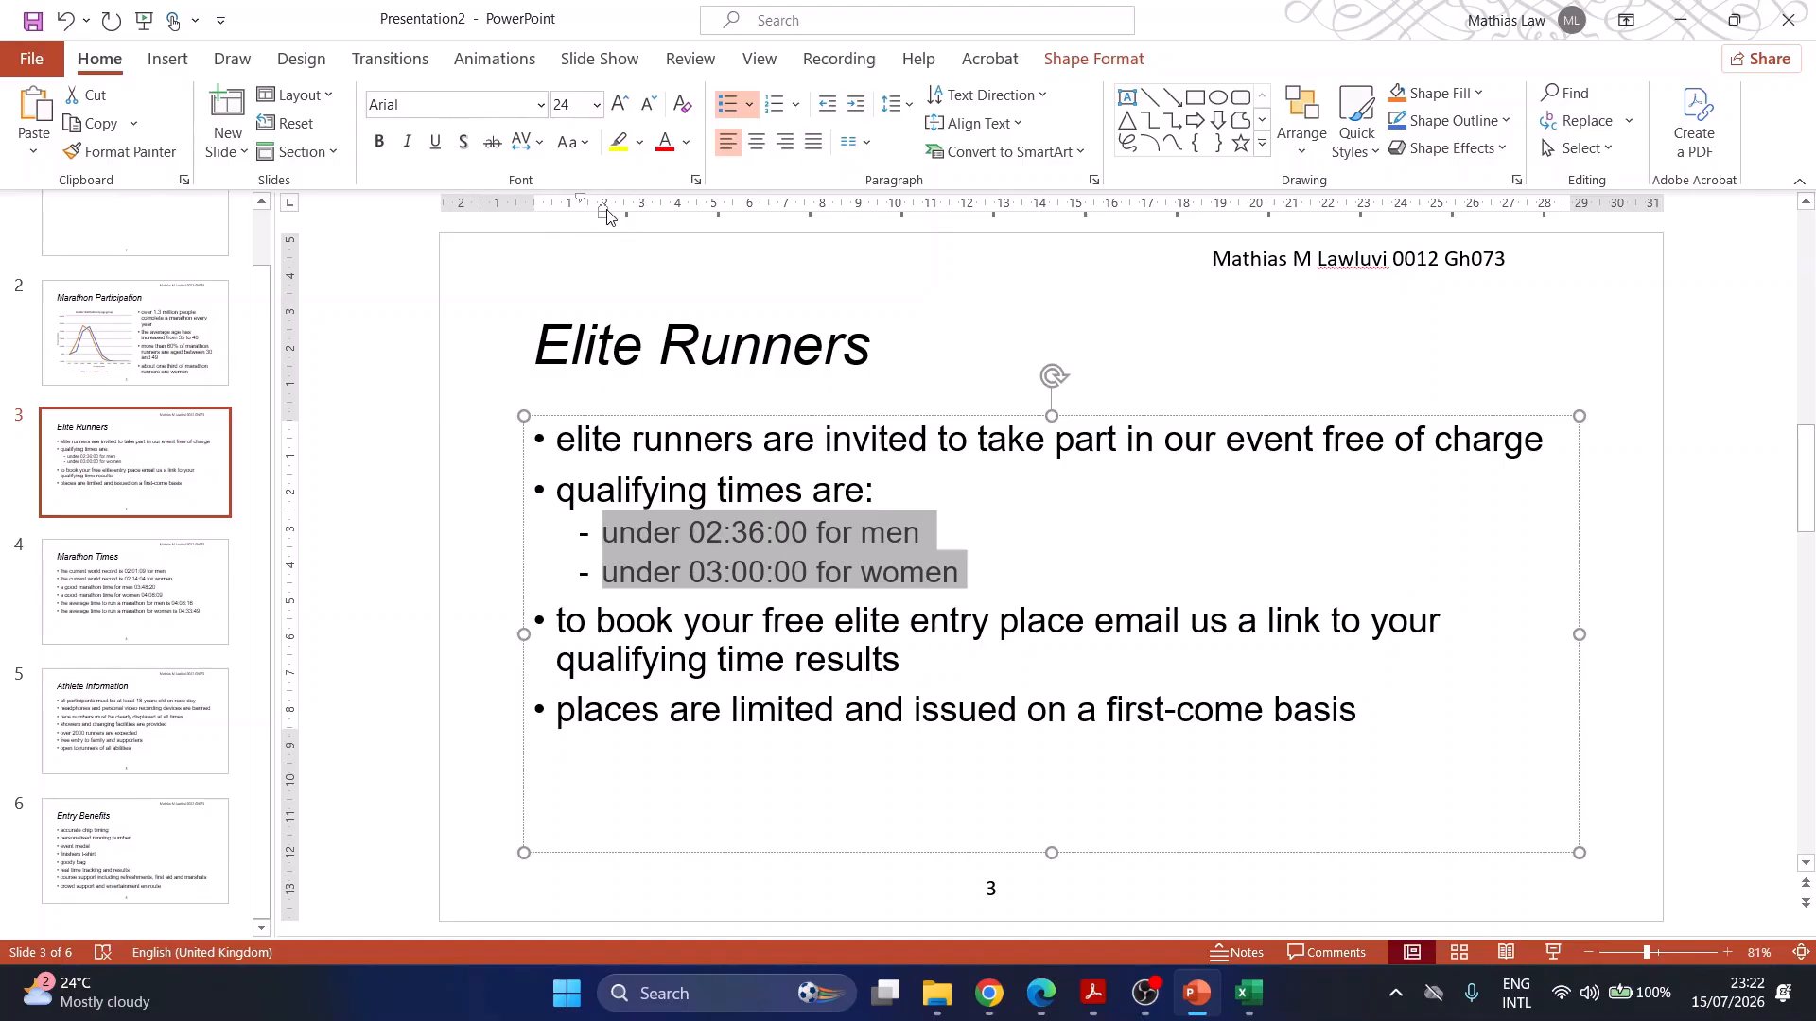
{"action": "left_click", "coordinate": [853, 106]}
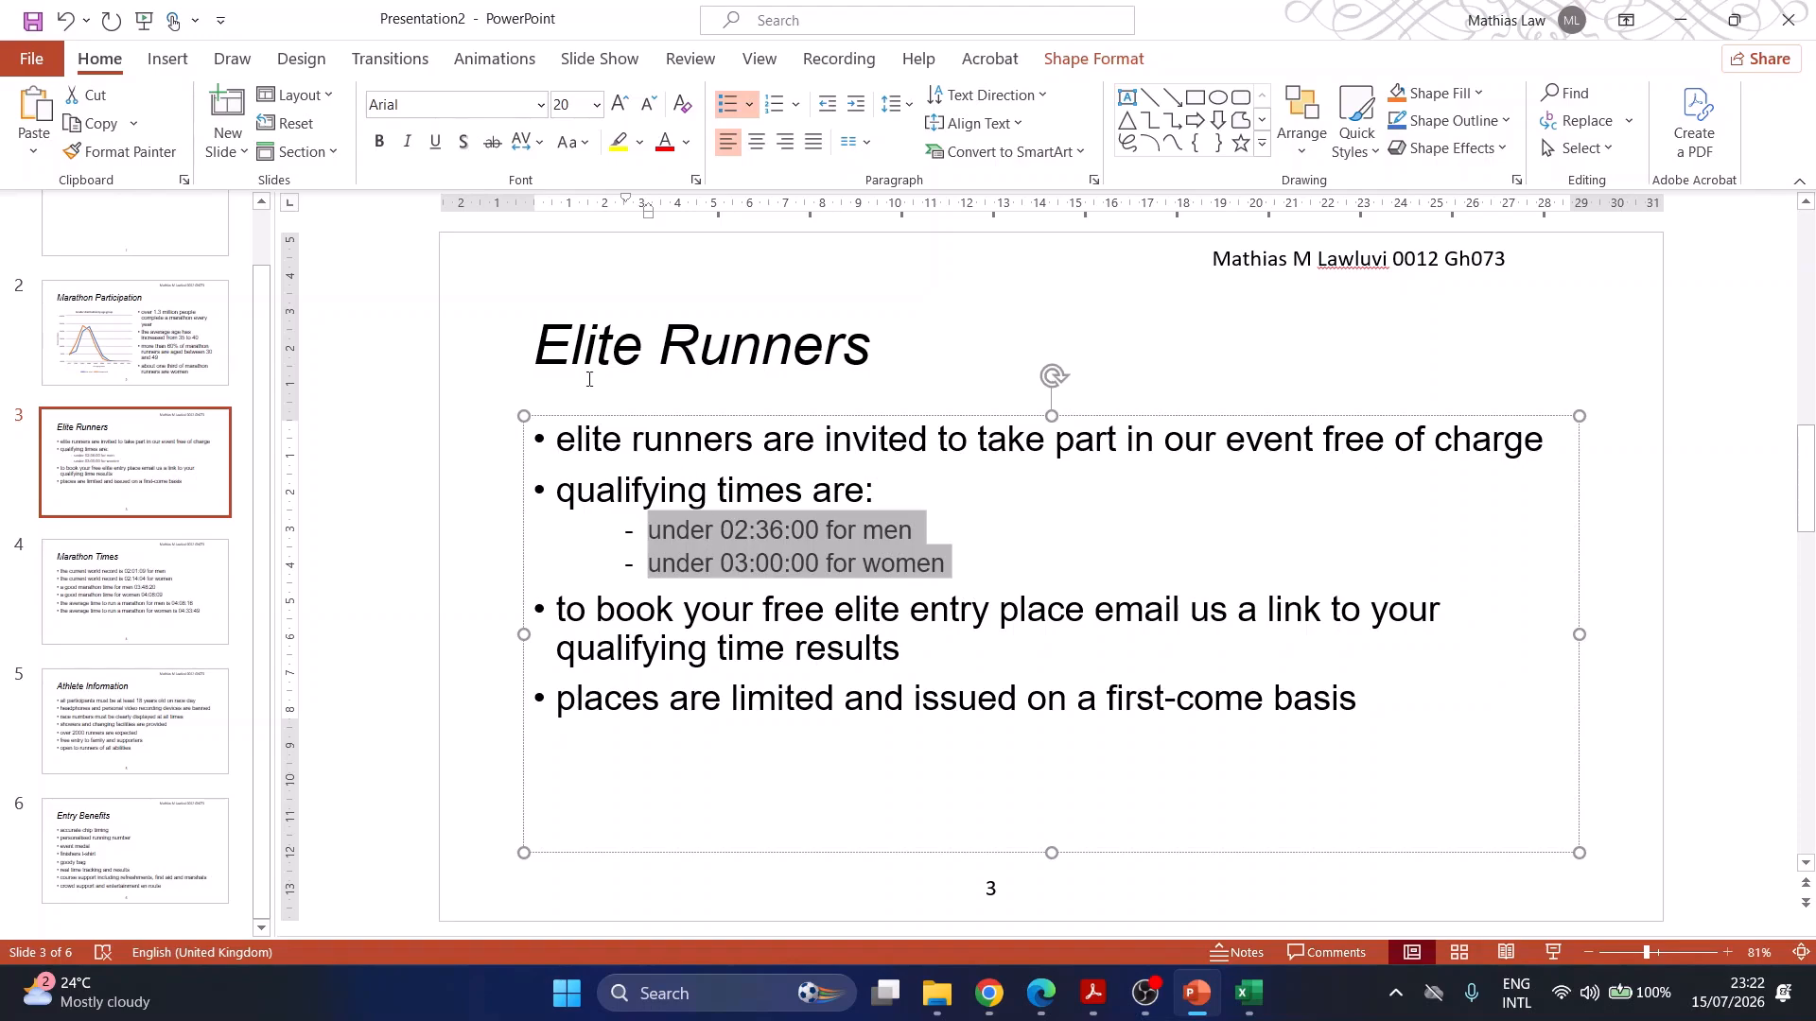
{"action": "left_click", "coordinate": [405, 147]}
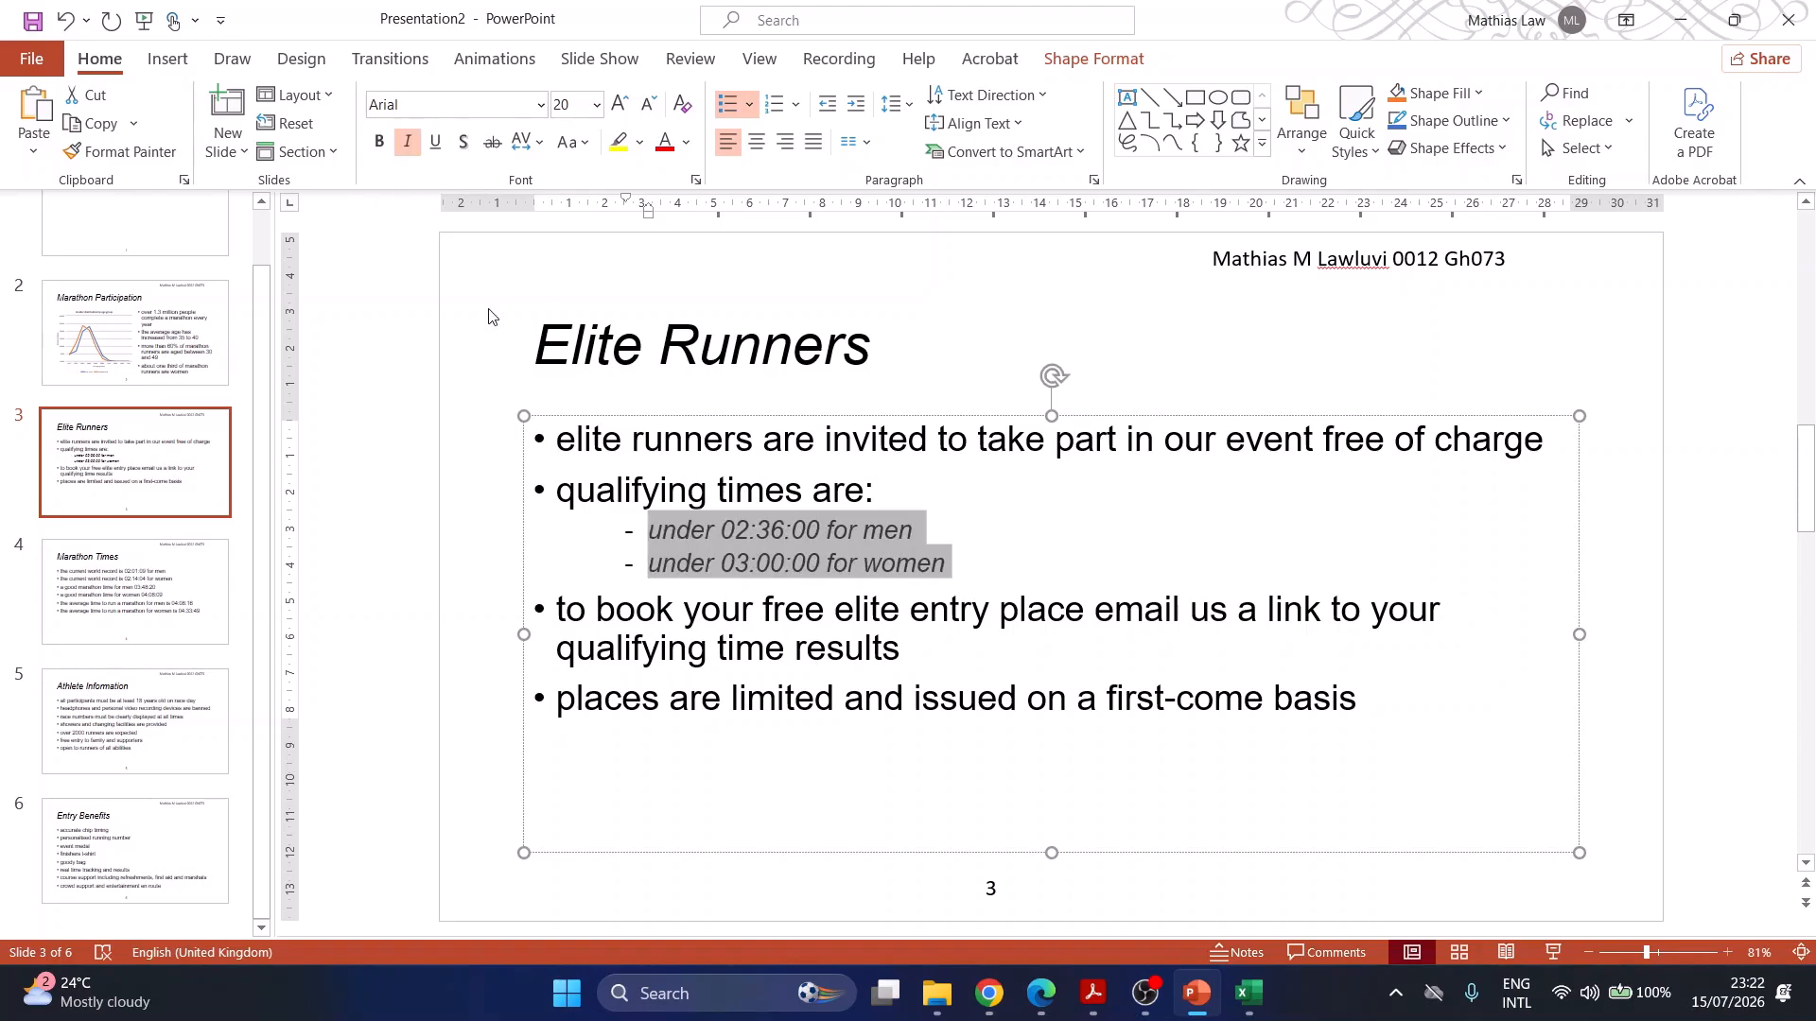
{"action": "left_click", "coordinate": [718, 563]}
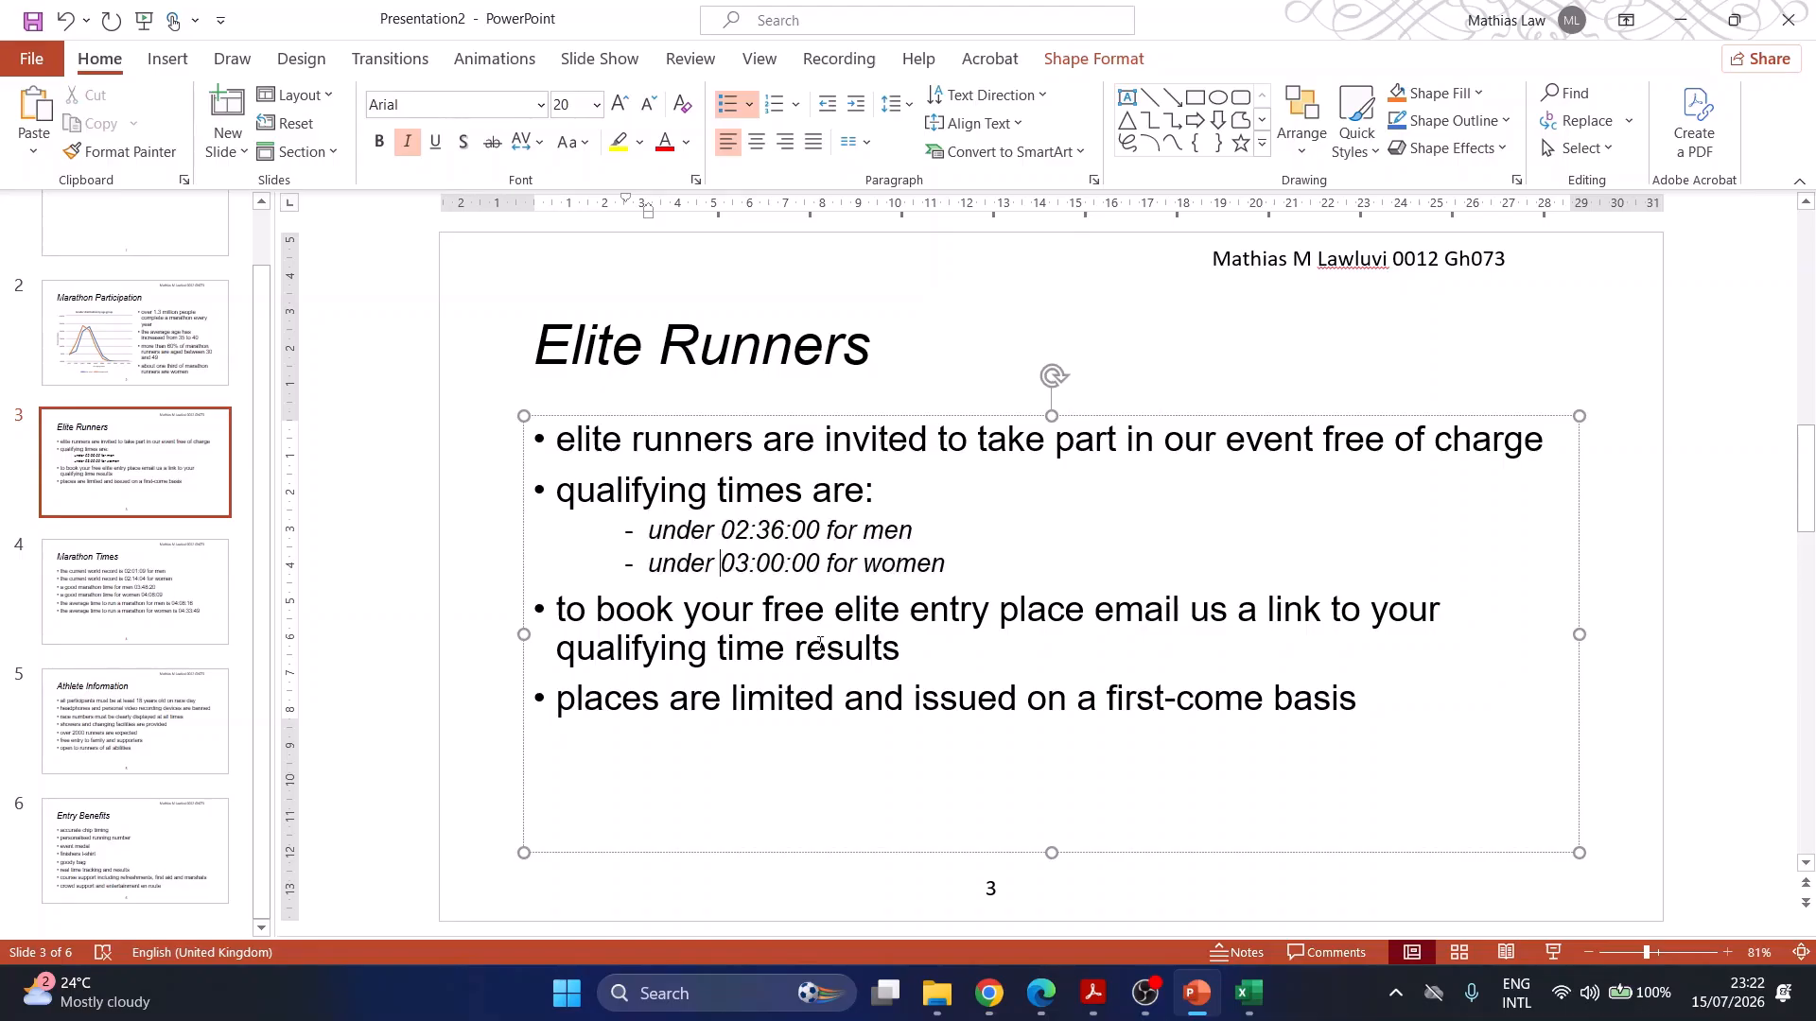
- Compare the font size of the two qualifying-time bullets with that of the other bulleted text on the slide
{"action": "left_click_drag", "start_coordinate": [906, 561], "coordinate": [684, 532]}
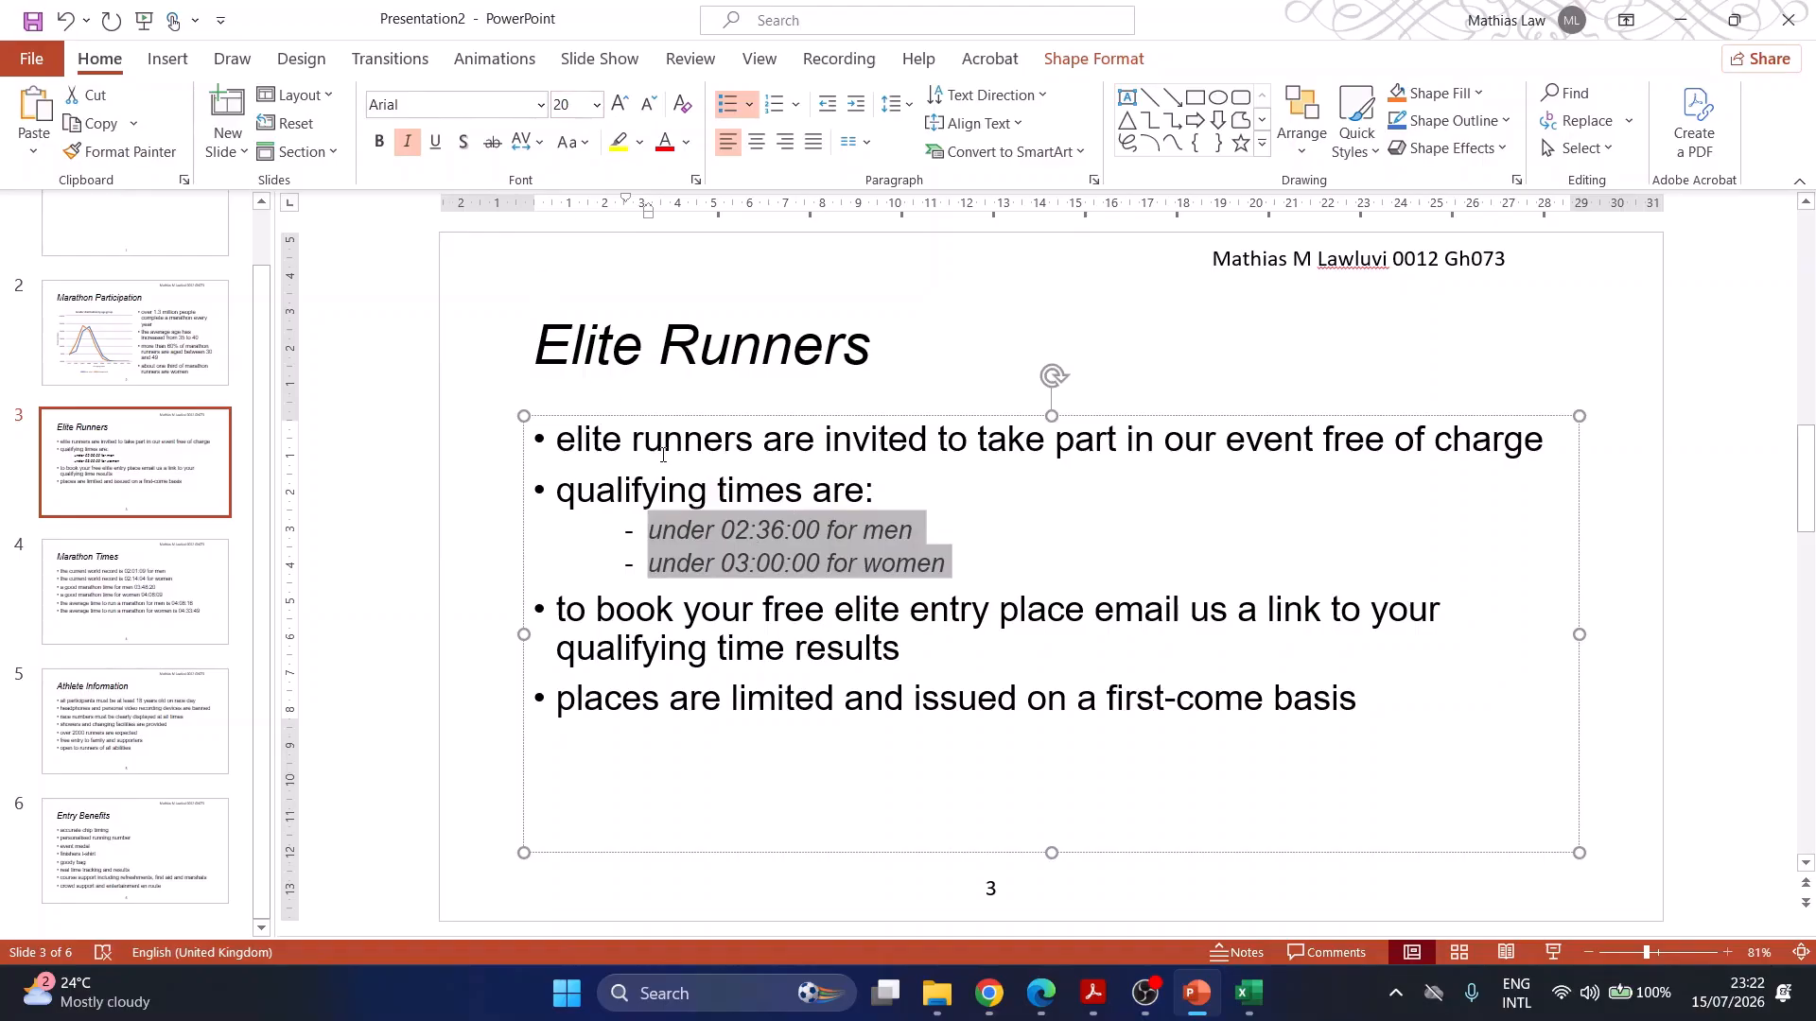
{"action": "left_click_drag", "start_coordinate": [633, 492], "coordinate": [570, 499]}
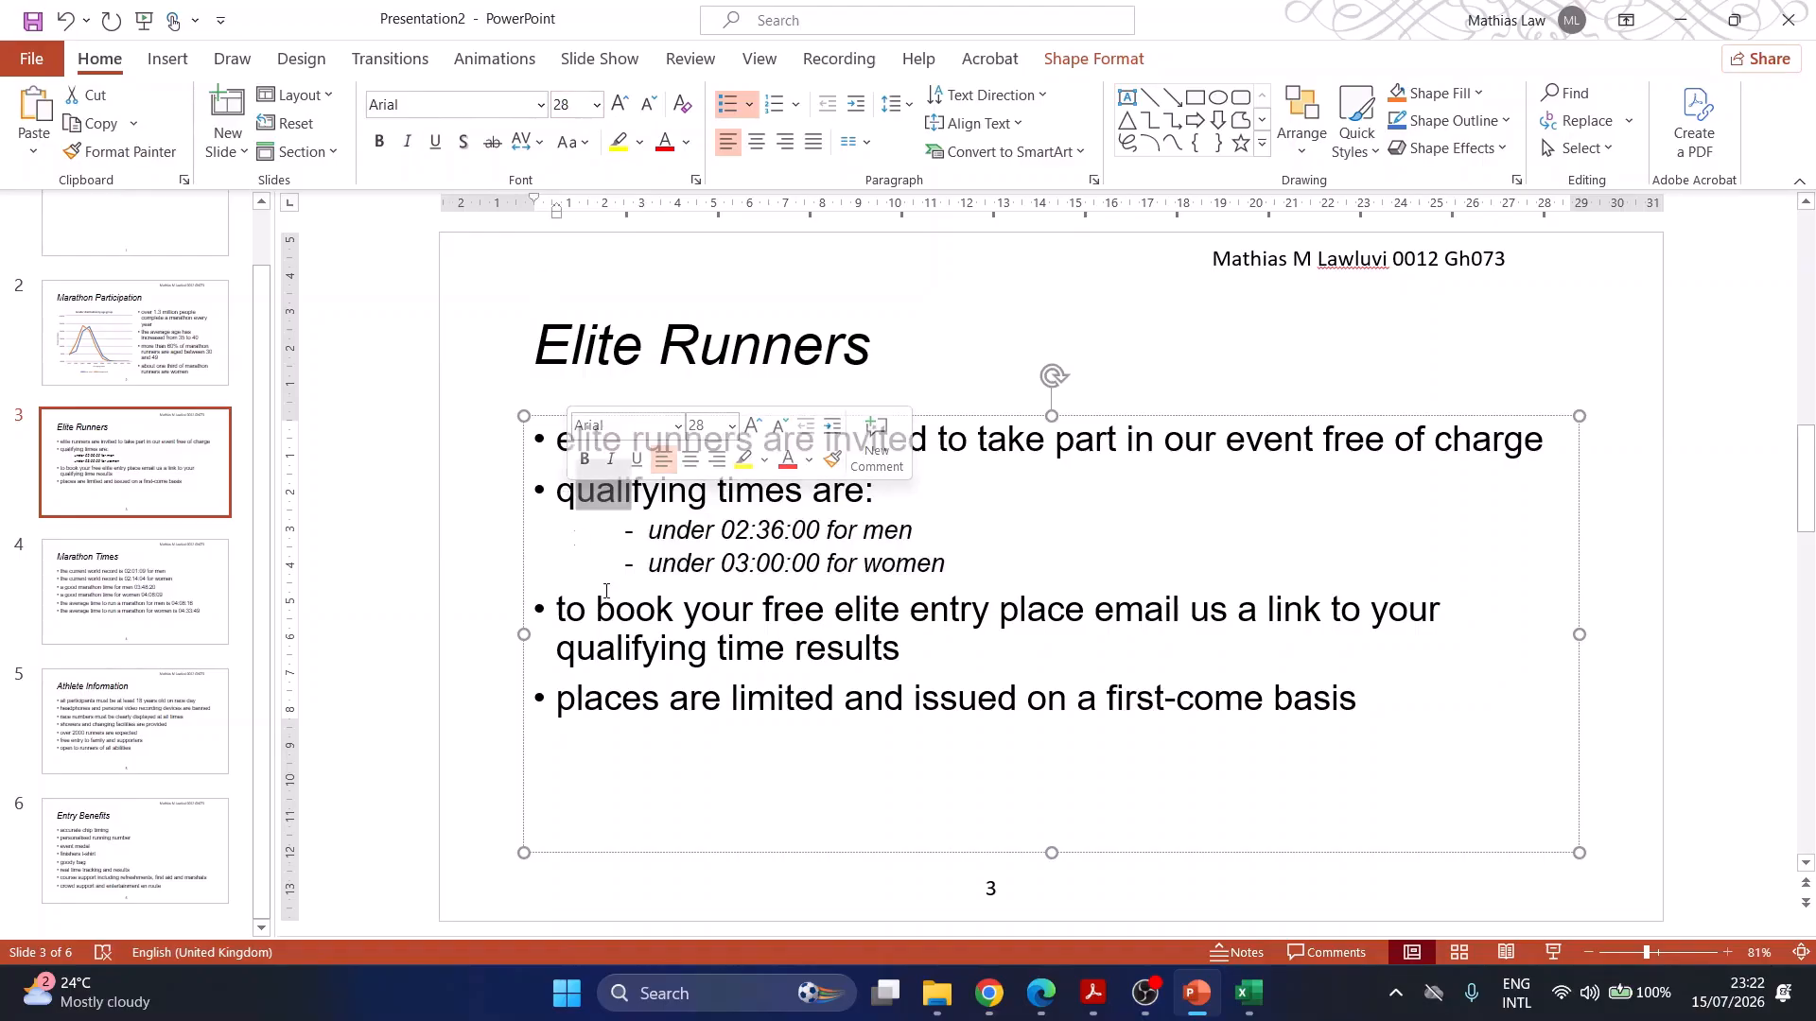
{"action": "left_click", "coordinate": [886, 811]}
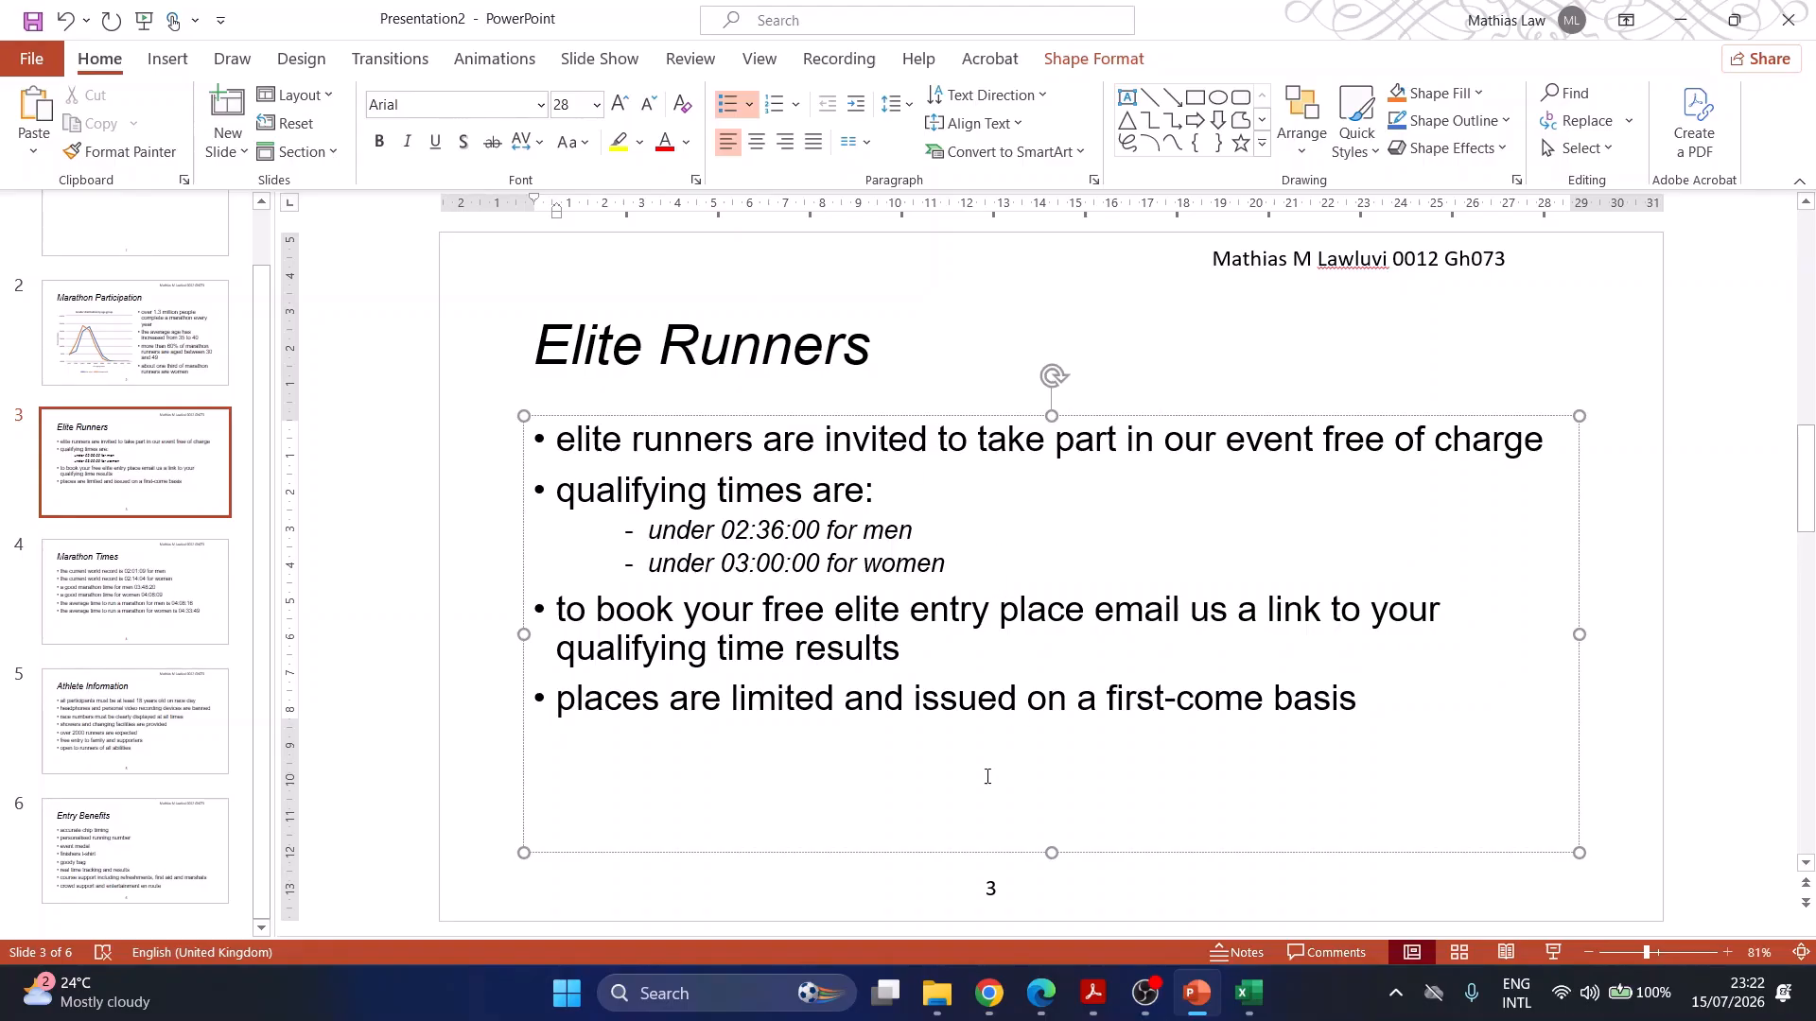
{"action": "mouse_move", "coordinate": [1081, 969]}
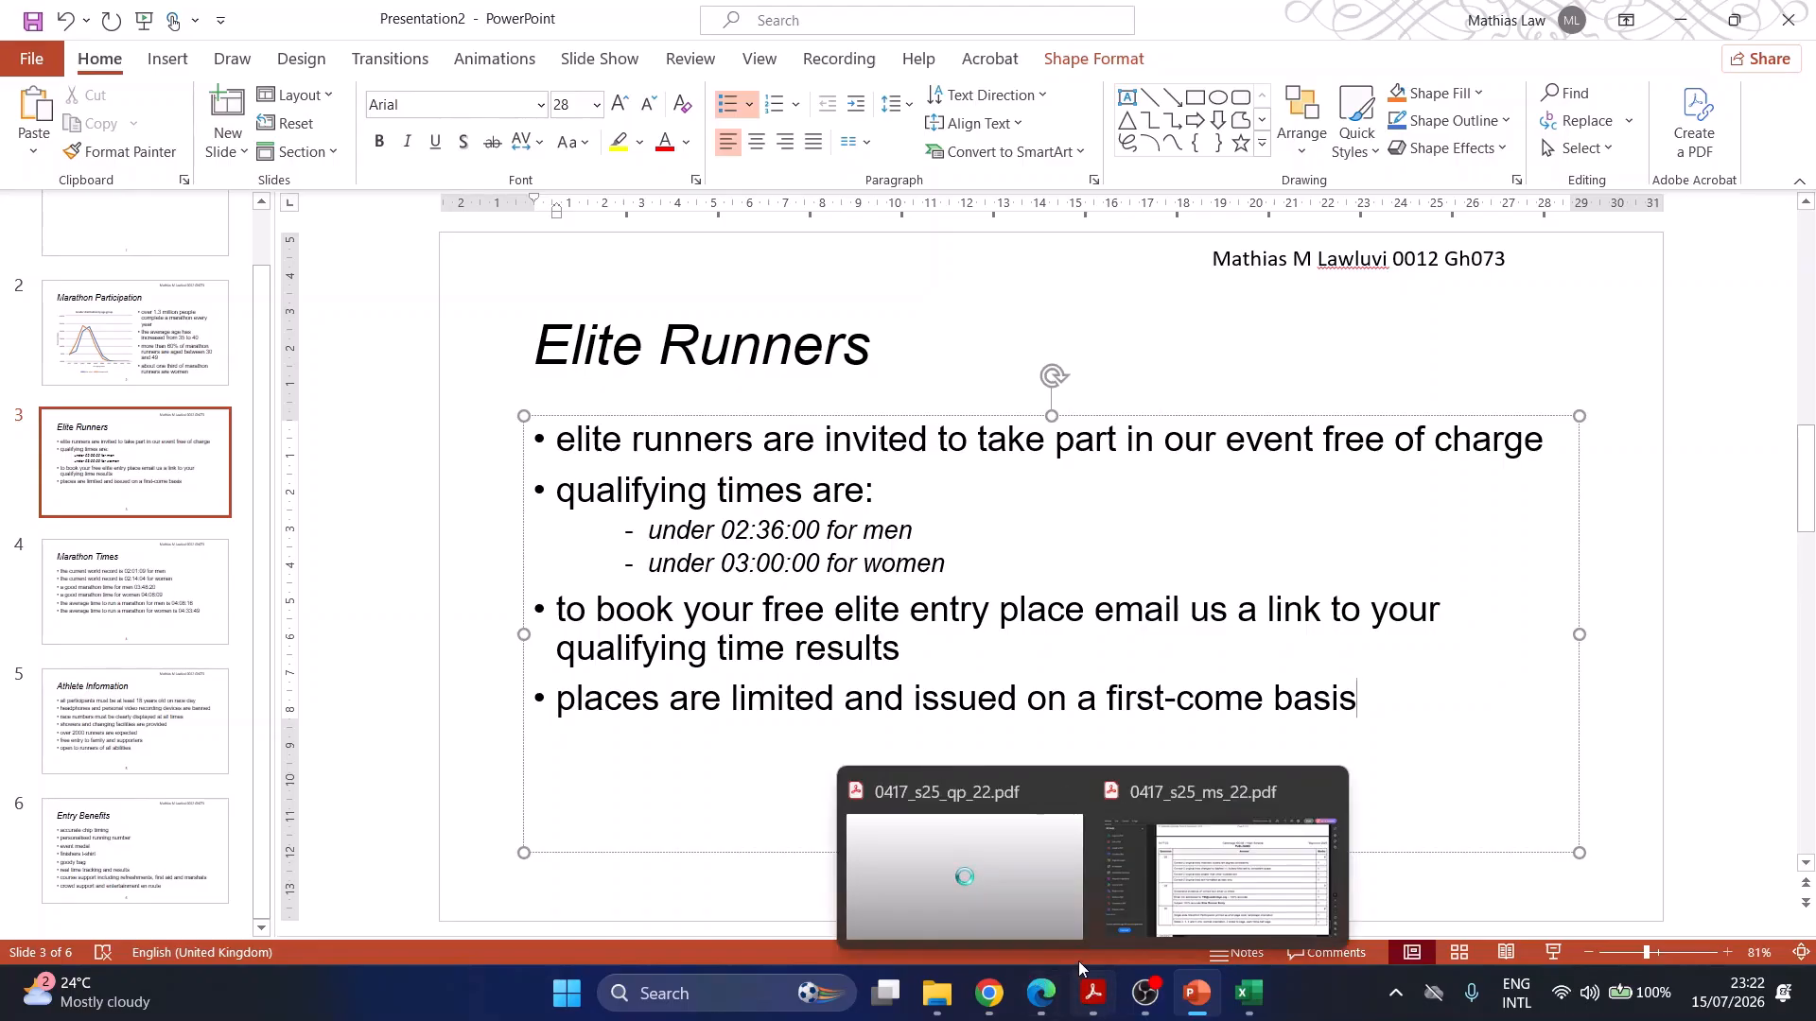
- Switch to the question paper PDF in Acrobat and highlight the question number 29
{"action": "left_click", "coordinate": [1085, 990]}
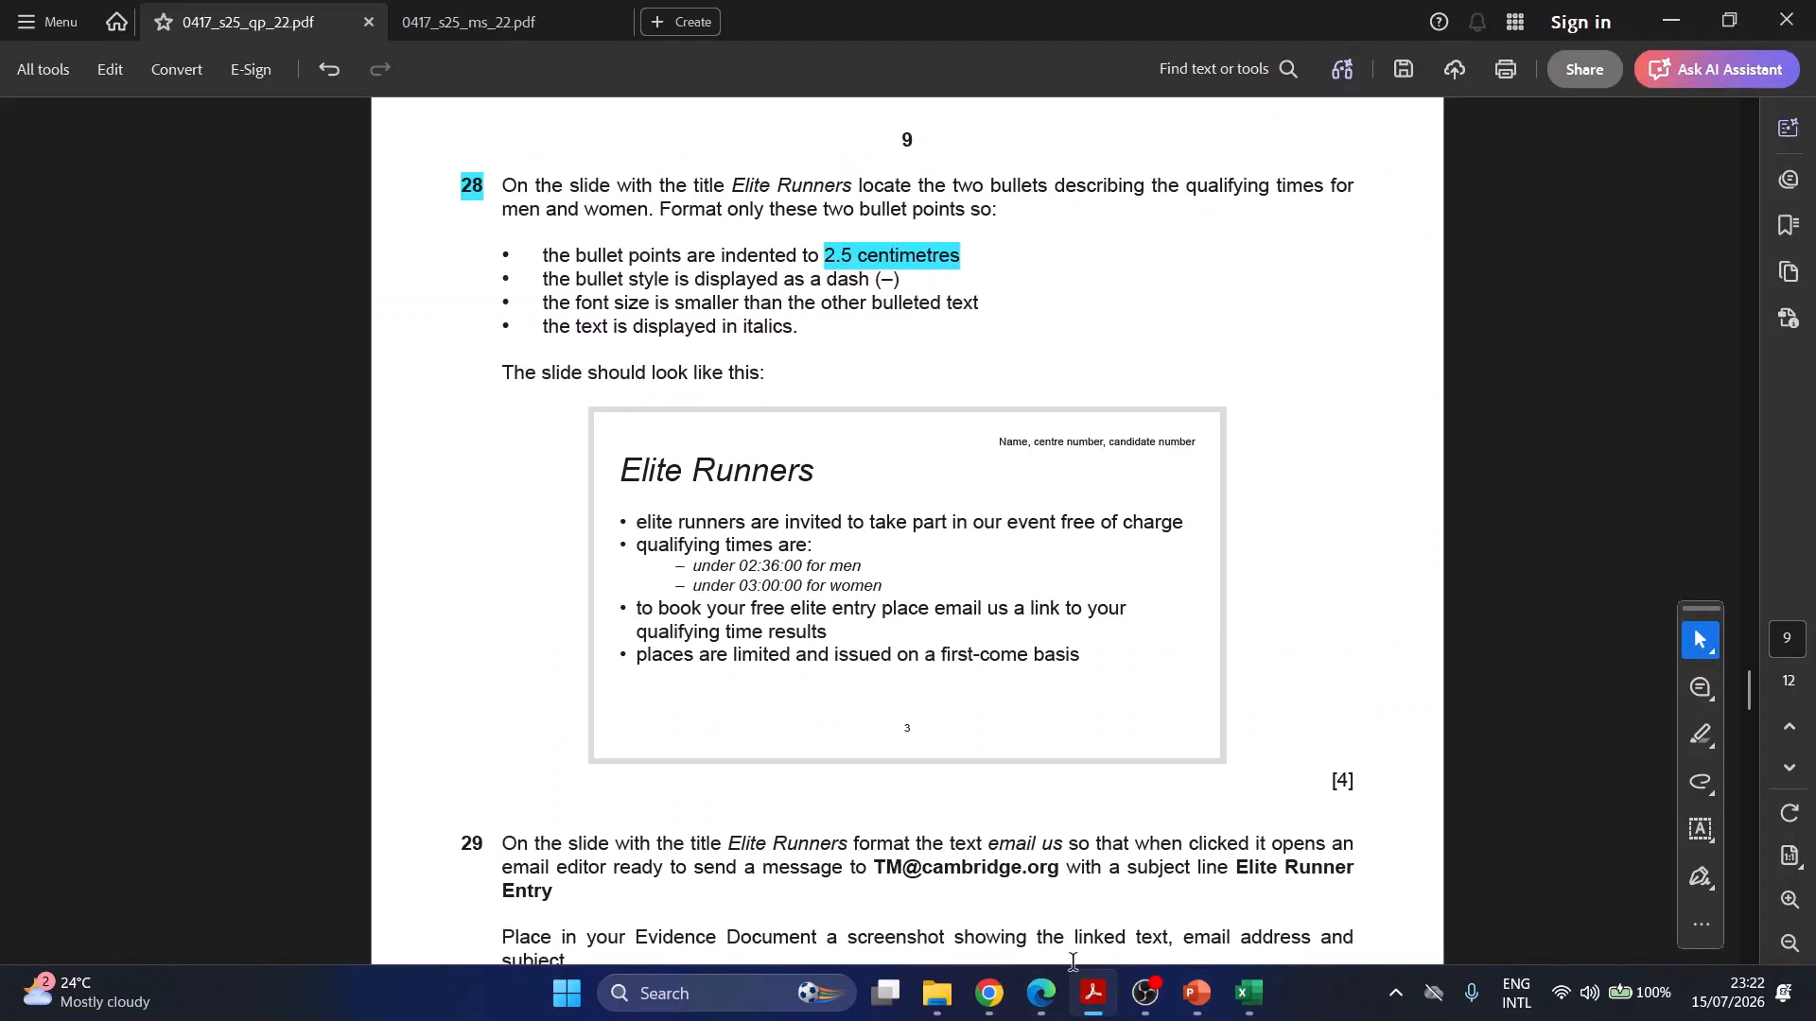
{"action": "scroll", "coordinate": [775, 650], "scroll_direction": "down", "scroll_amount": 3}
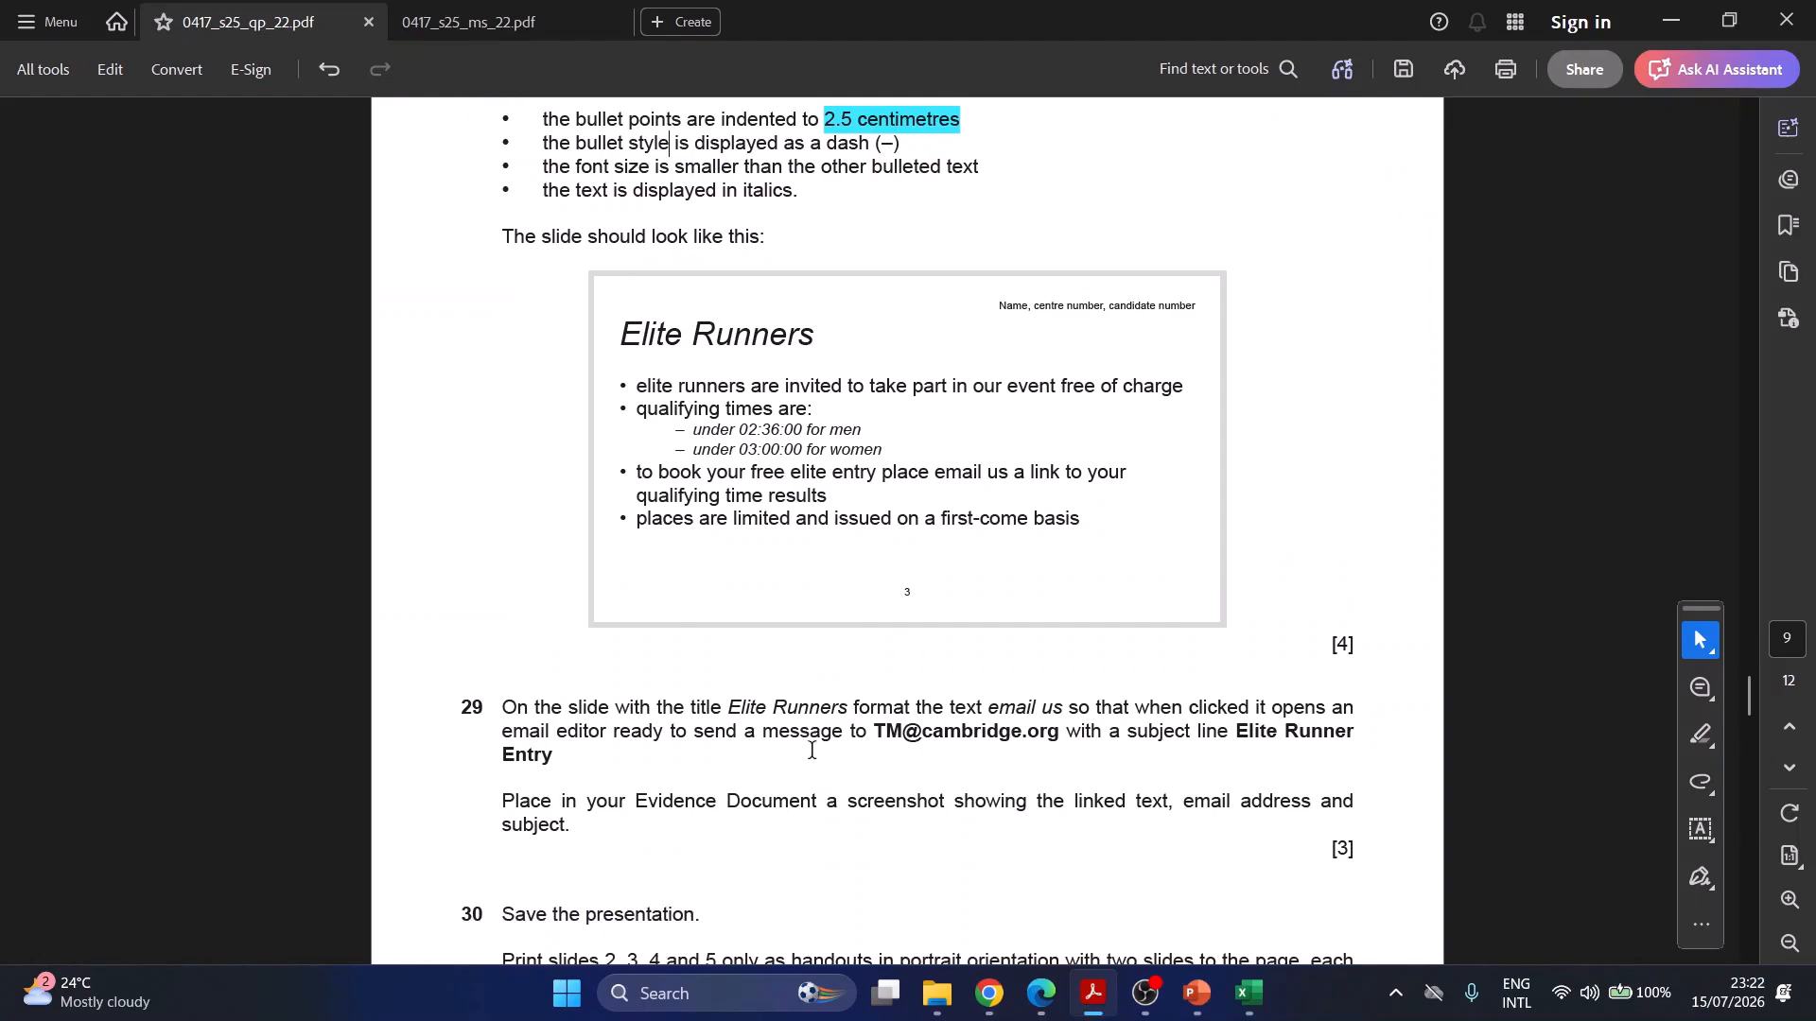
{"action": "scroll", "coordinate": [811, 756], "scroll_direction": "down", "scroll_amount": 2}
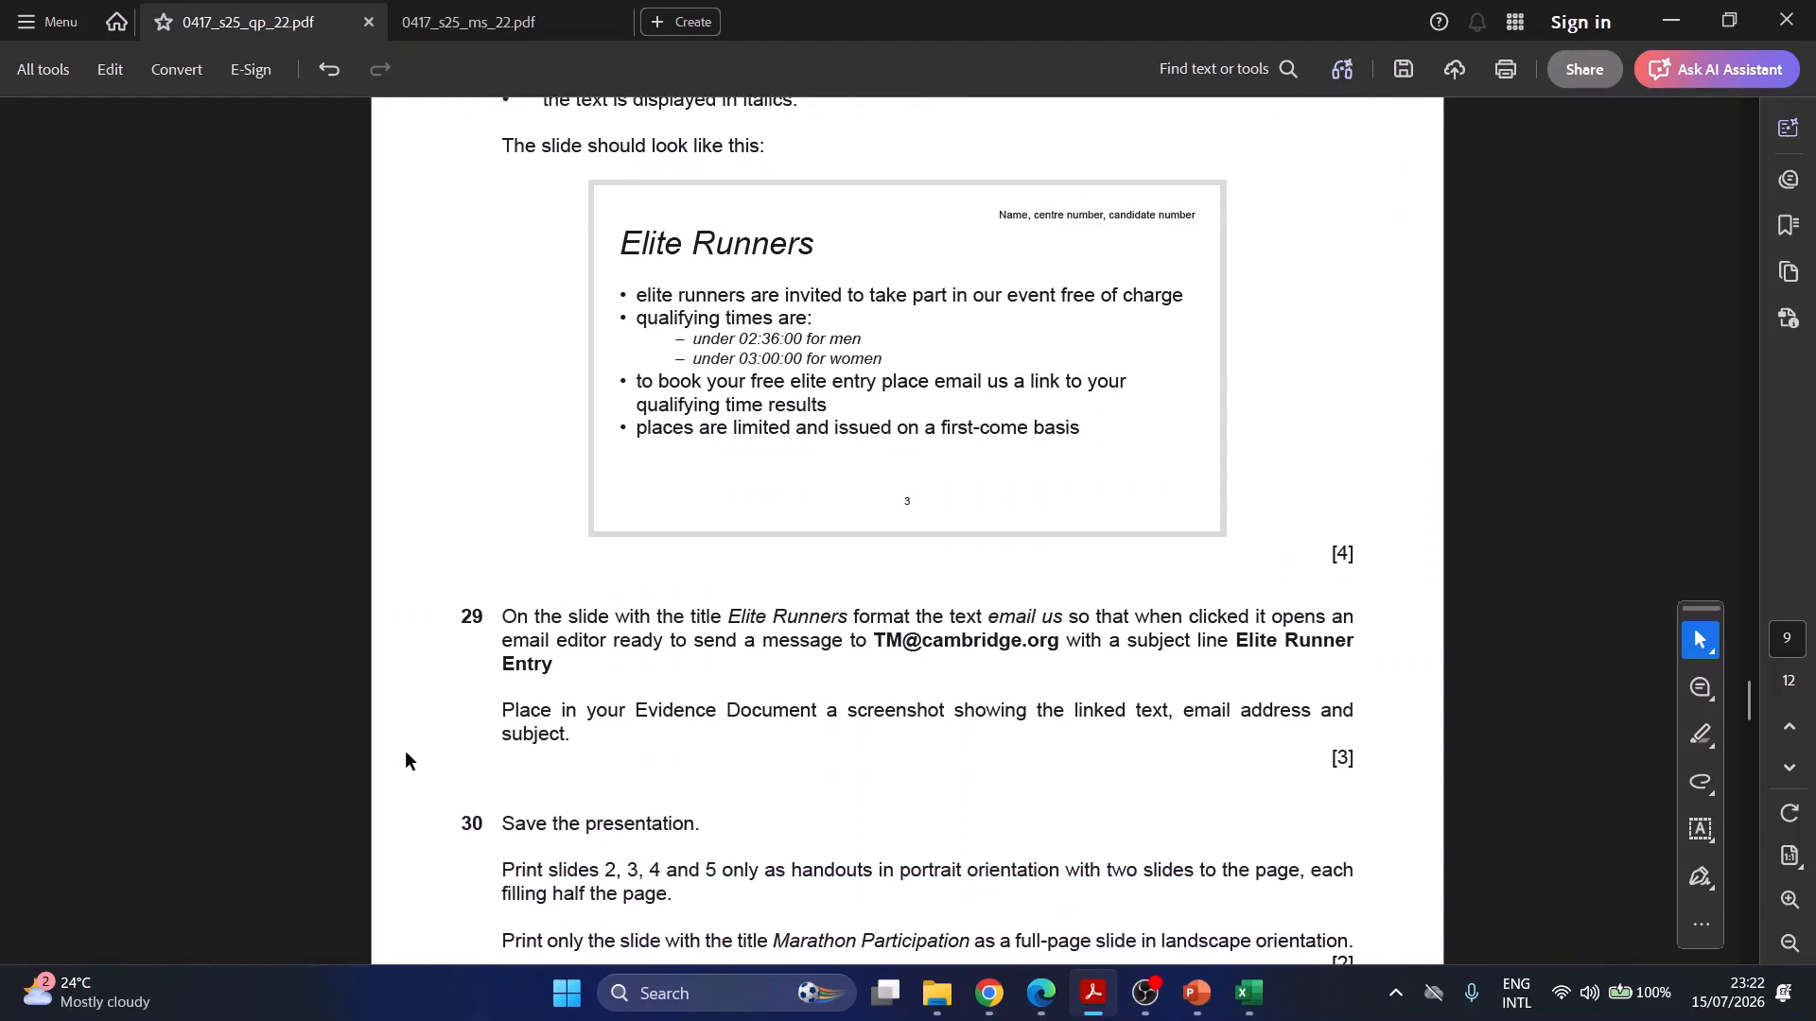
{"action": "mouse_move", "coordinate": [479, 608]}
{"action": "left_mouse_down"}
{"action": "mouse_move", "coordinate": [425, 615]}
{"action": "mouse_move", "coordinate": [478, 626]}
{"action": "left_mouse_up"}
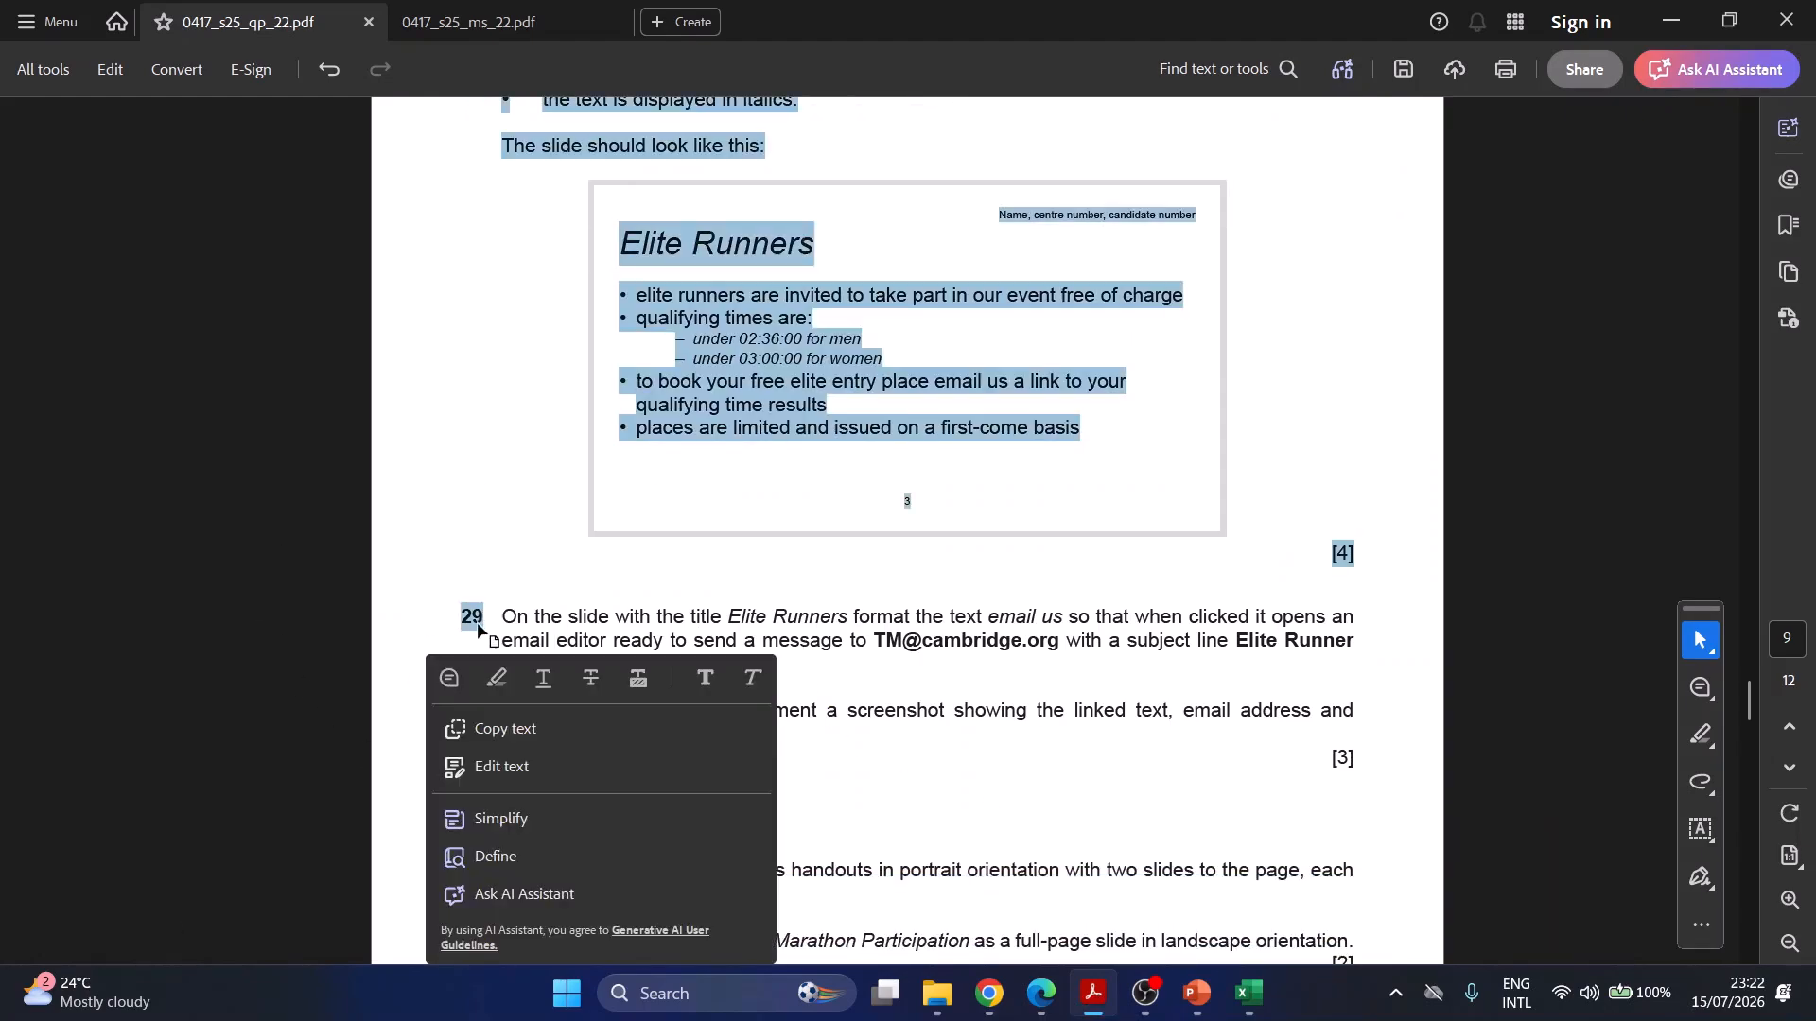
{"action": "left_click", "coordinate": [484, 615]}
{"action": "double_click", "coordinate": [474, 616]}
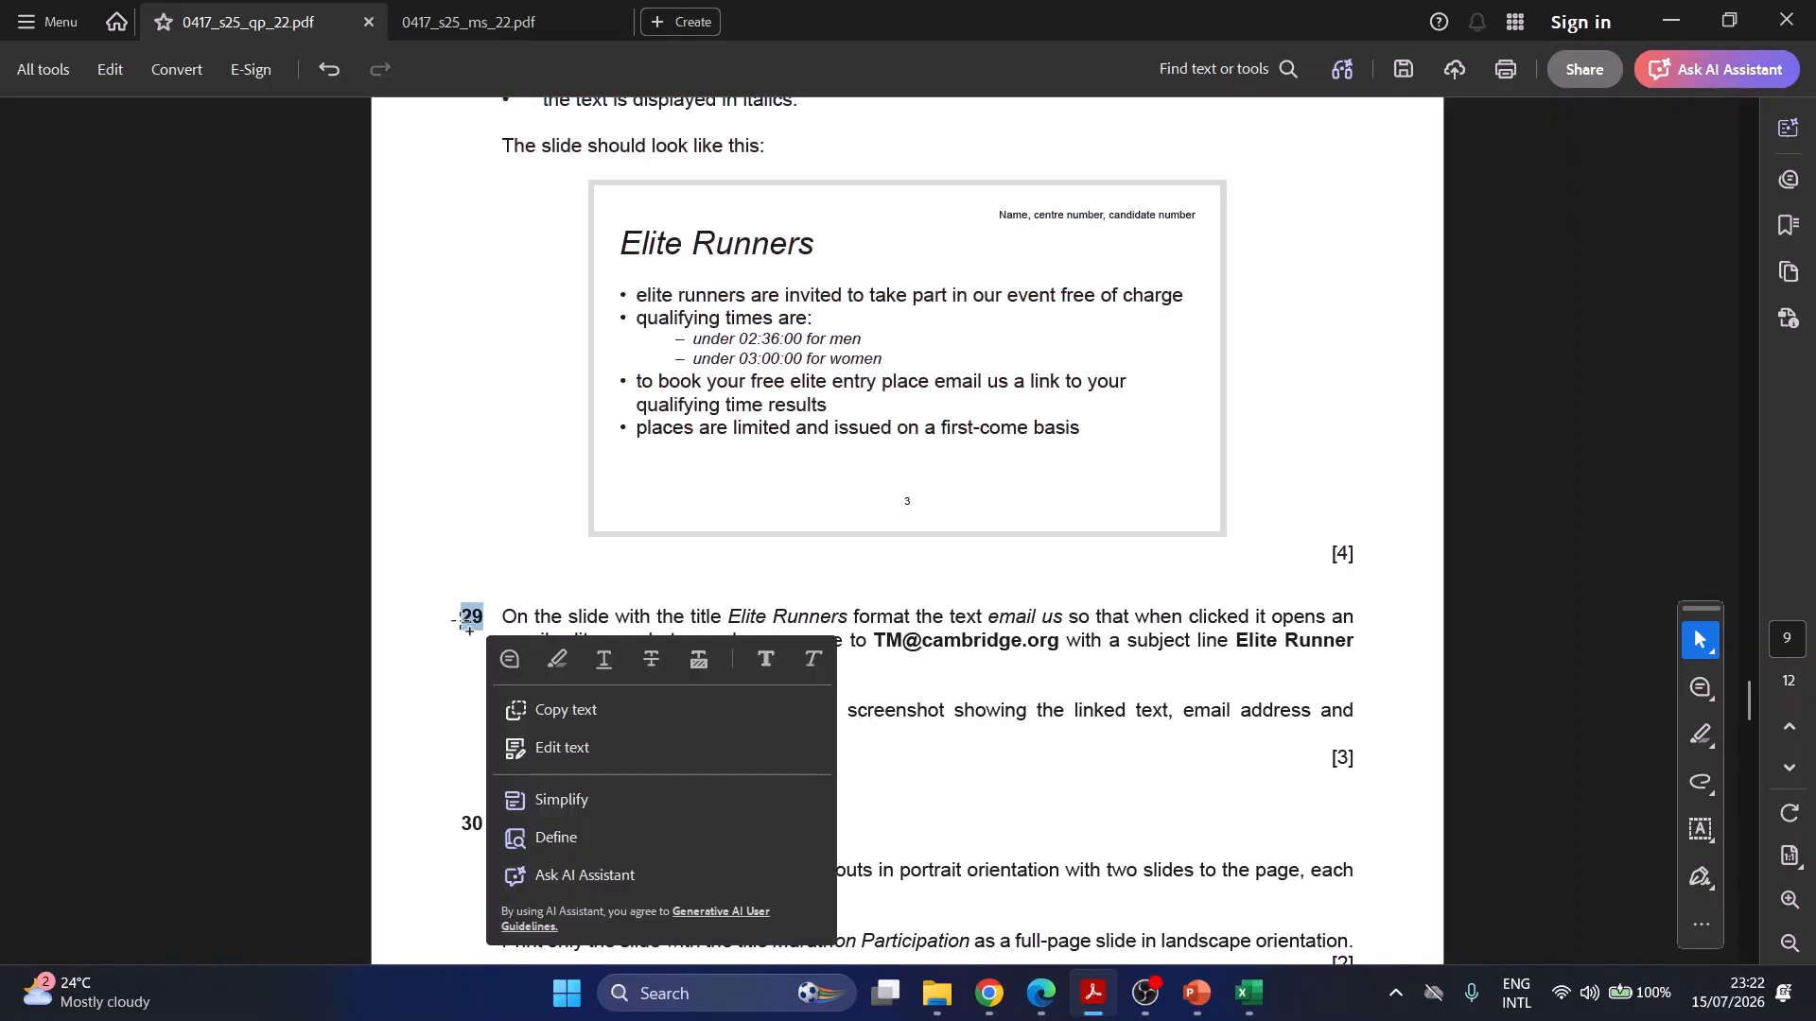
{"action": "left_click", "coordinate": [559, 659]}
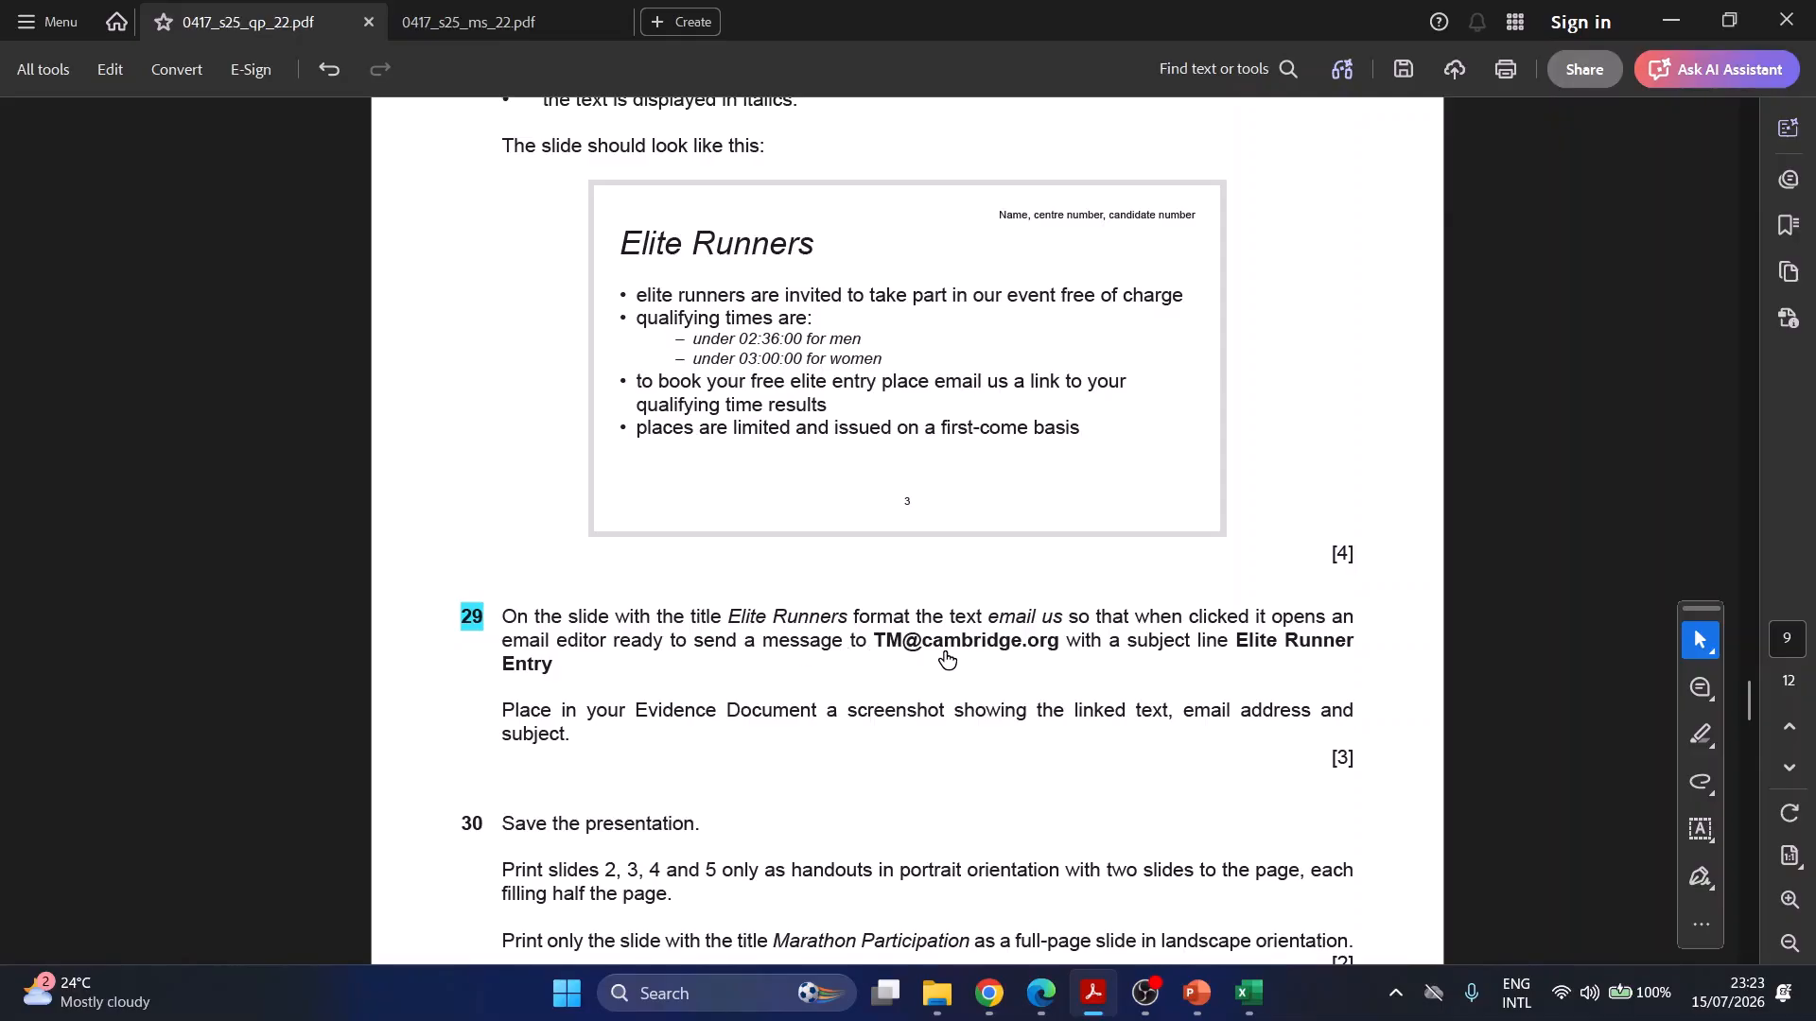
- Copy the e-mail address given in question 29 and enter it as an e-mail hyperlink address for "email us" on PowerPoint's Elite Runners slide
{"action": "left_click_drag", "start_coordinate": [872, 642], "coordinate": [1058, 646]}
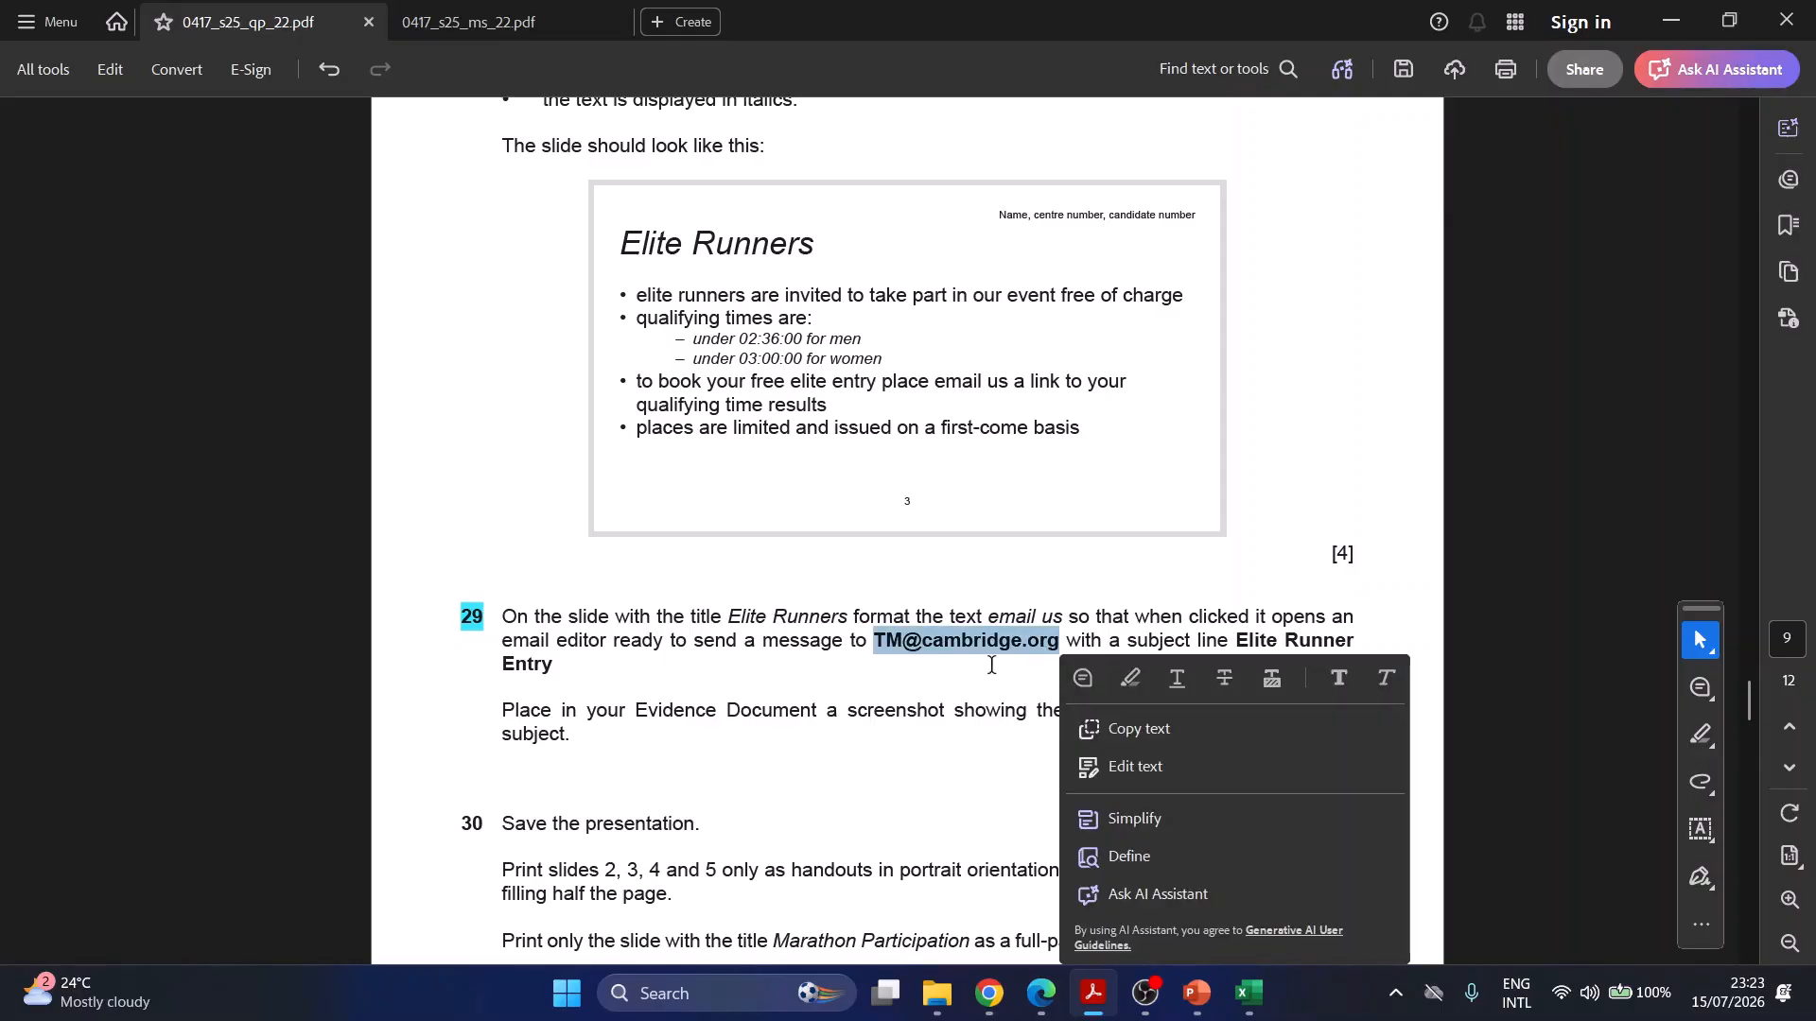
{"action": "key", "text": "ctrl+c"}
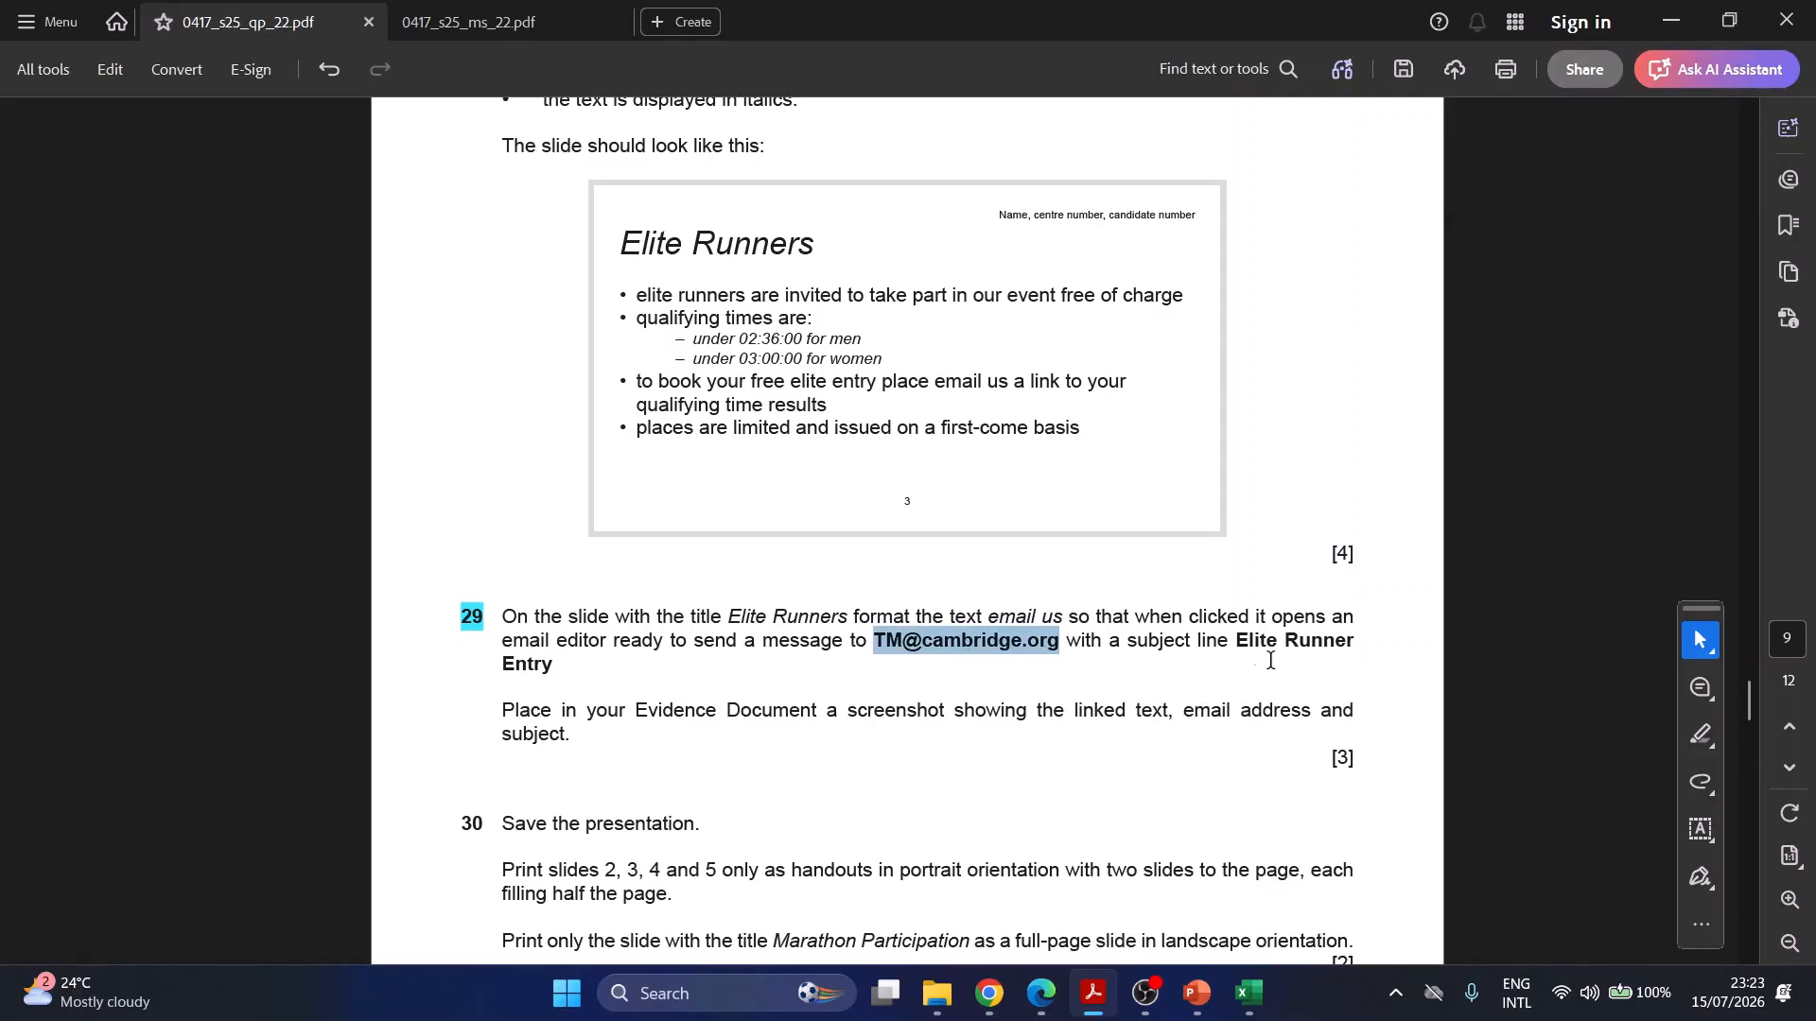
{"action": "left_click", "coordinate": [1193, 995]}
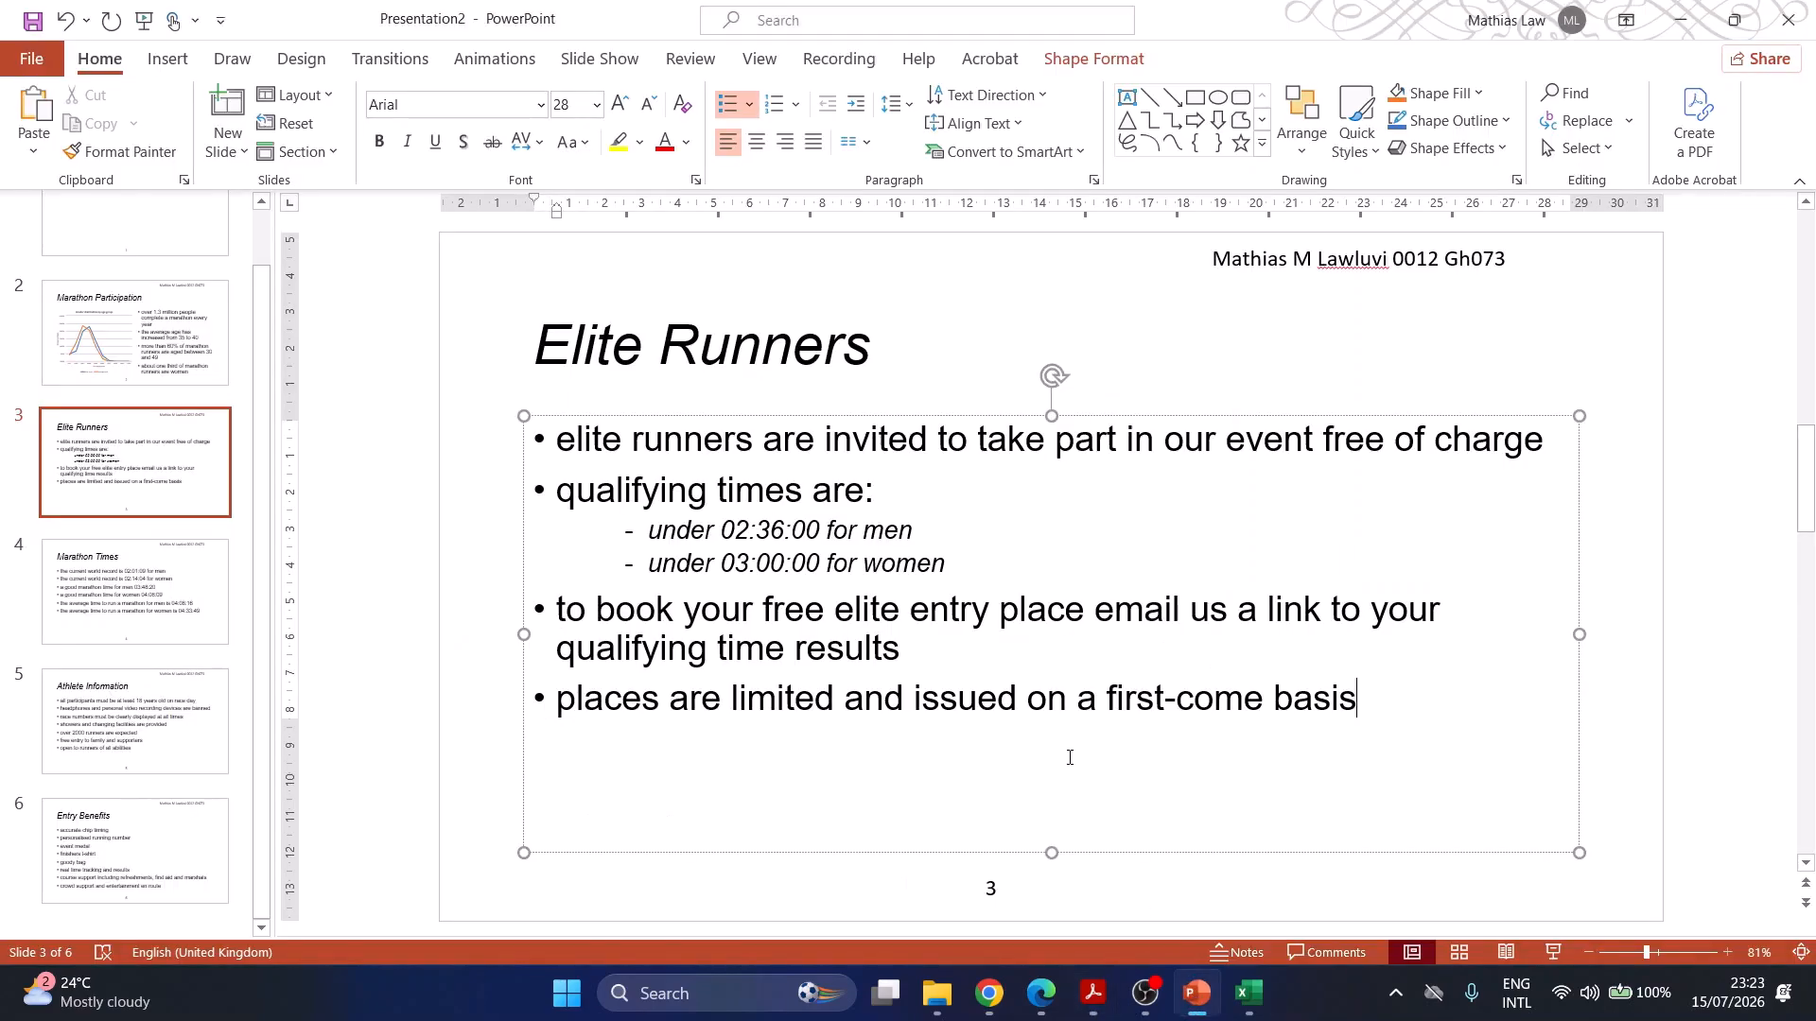
{"action": "left_click_drag", "start_coordinate": [1096, 614], "coordinate": [1237, 616]}
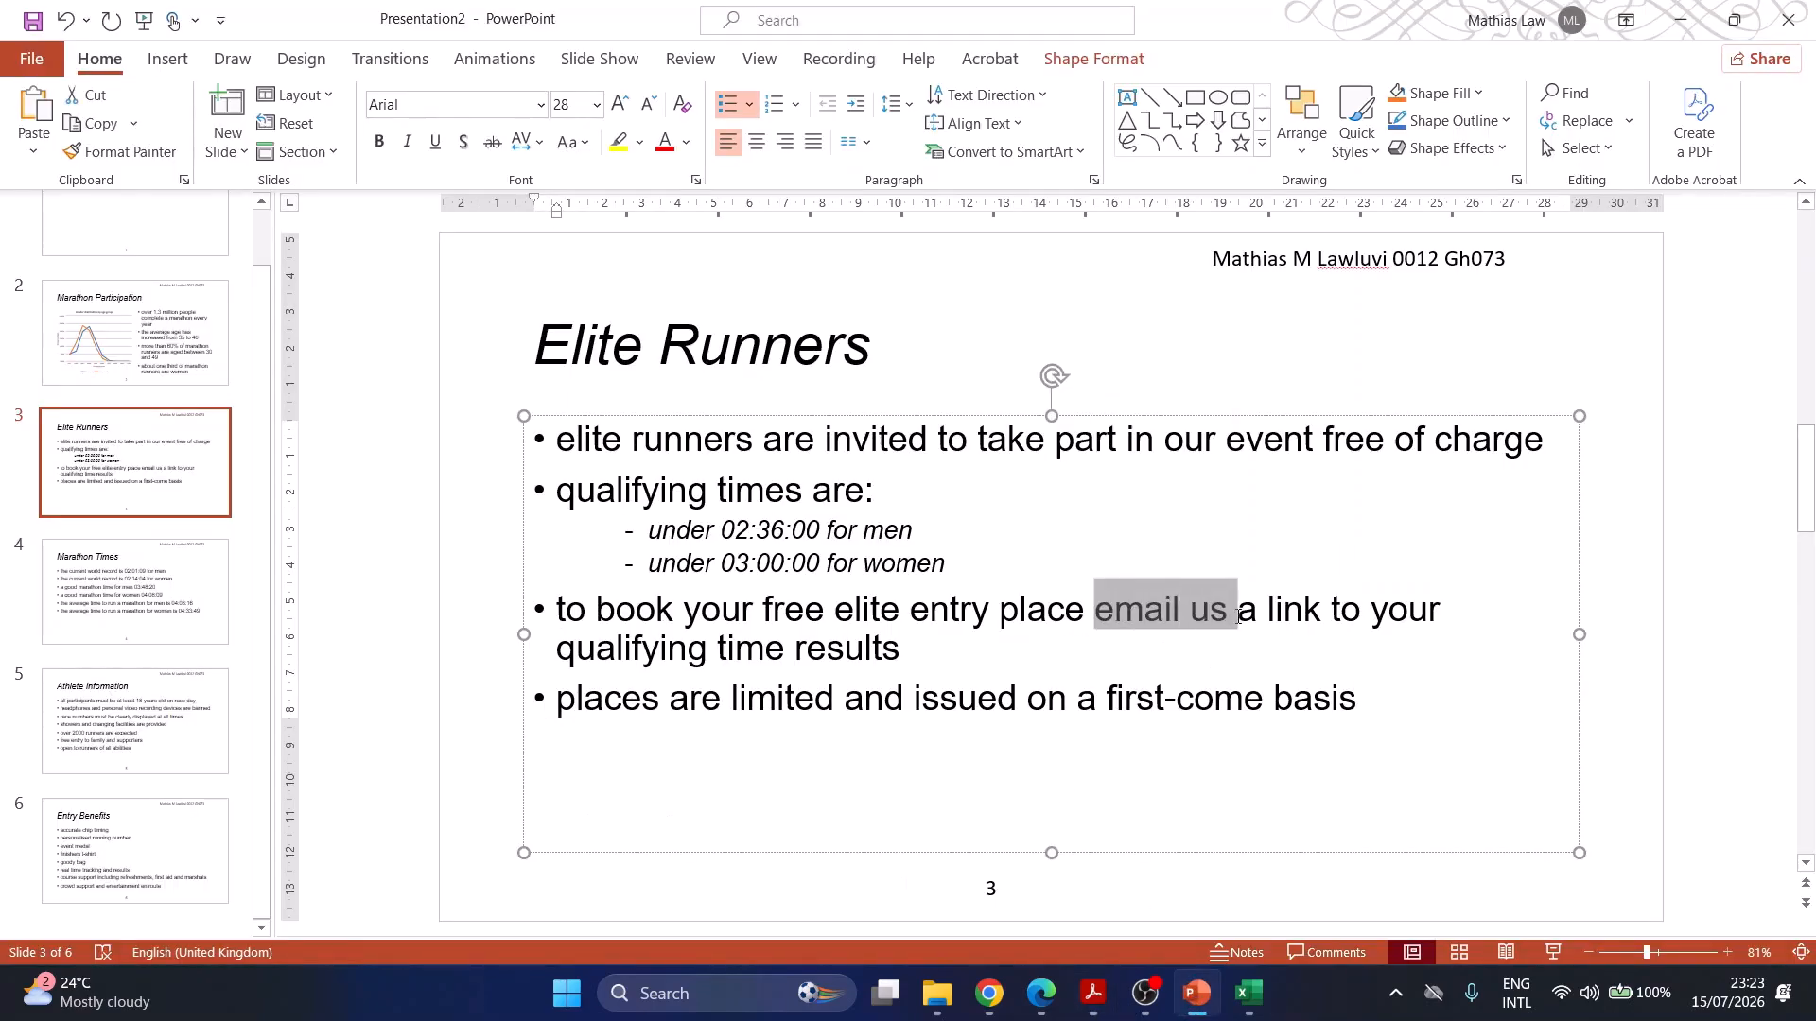
{"action": "left_click", "coordinate": [160, 62]}
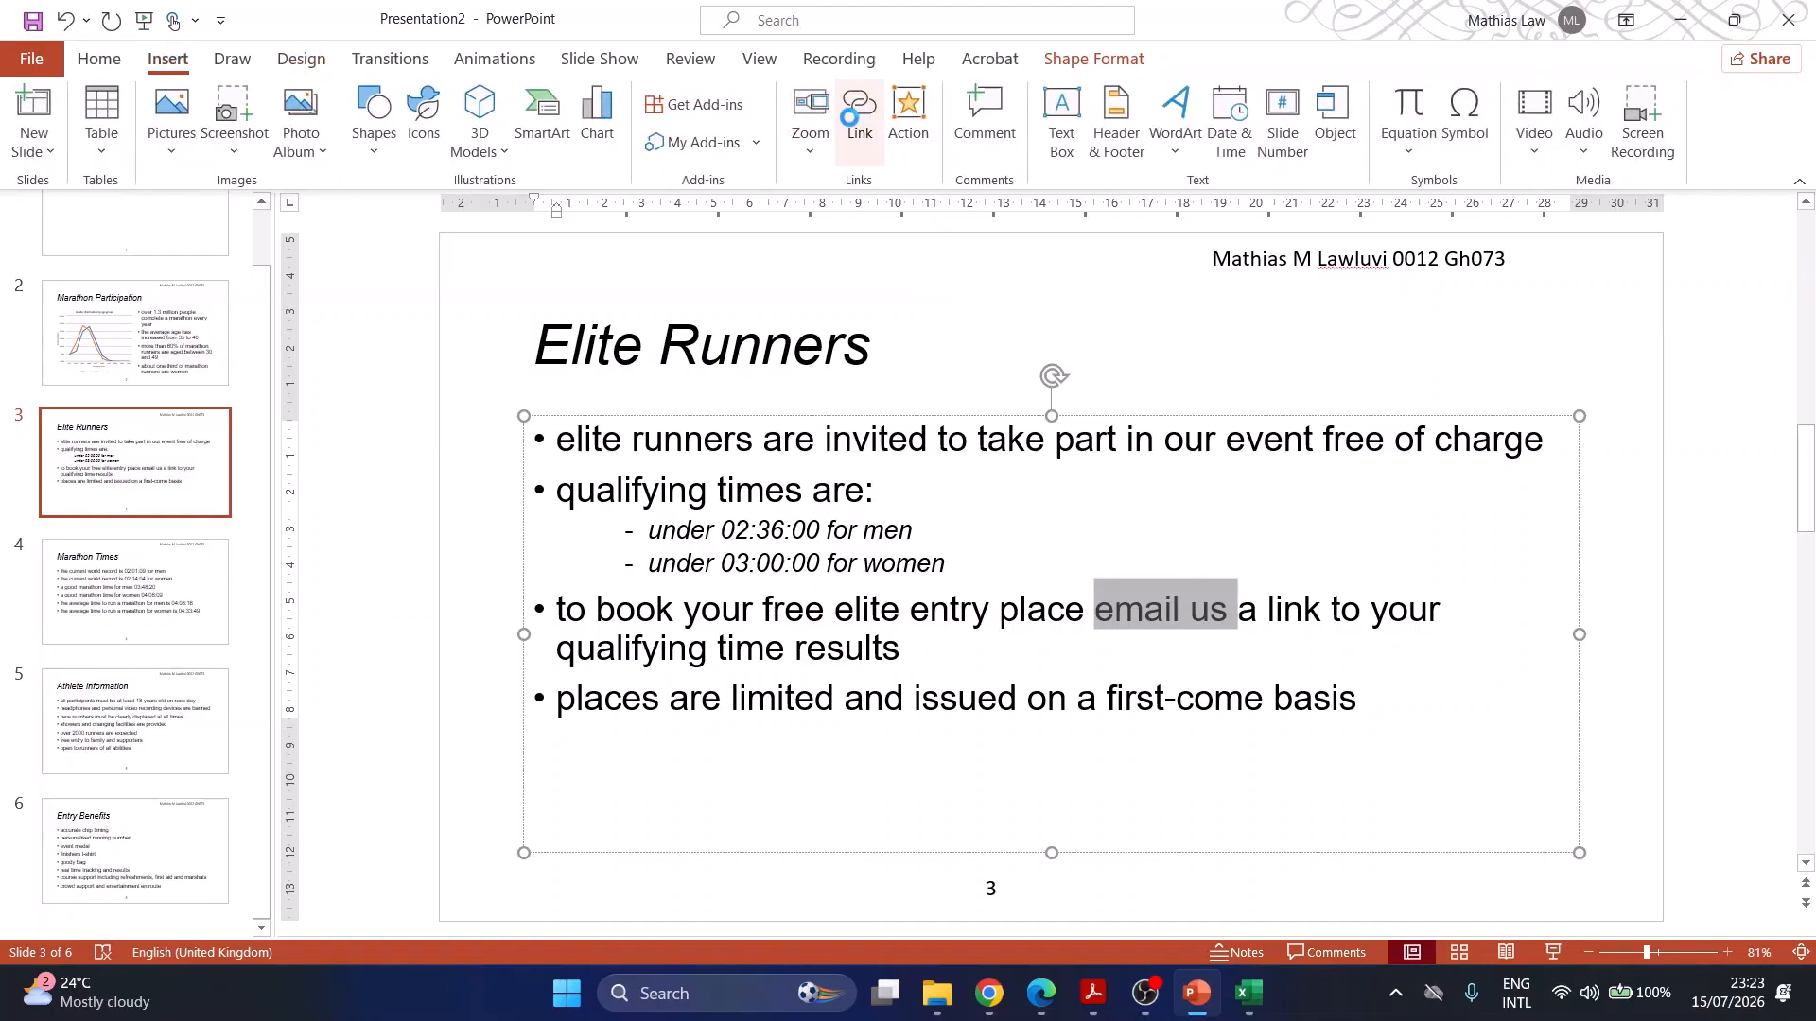
{"action": "left_click", "coordinate": [860, 118]}
{"action": "left_click", "coordinate": [134, 575]}
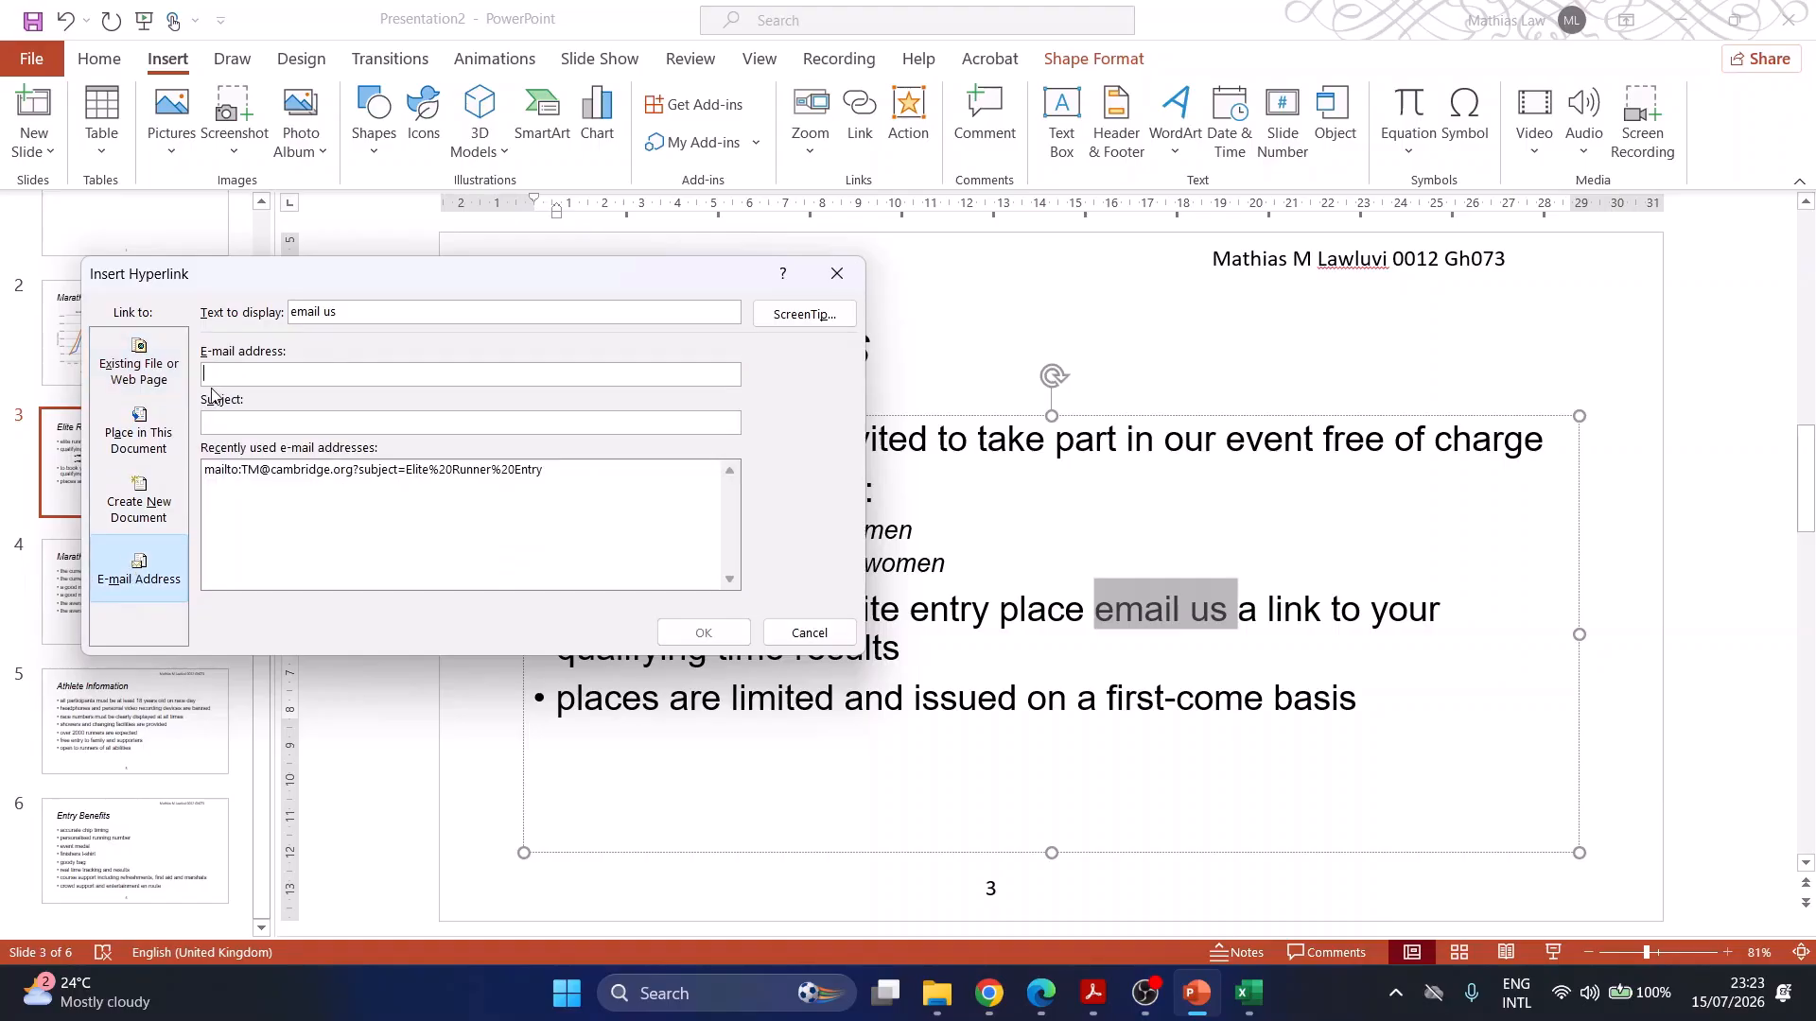
{"action": "key", "text": "ctrl+v"}
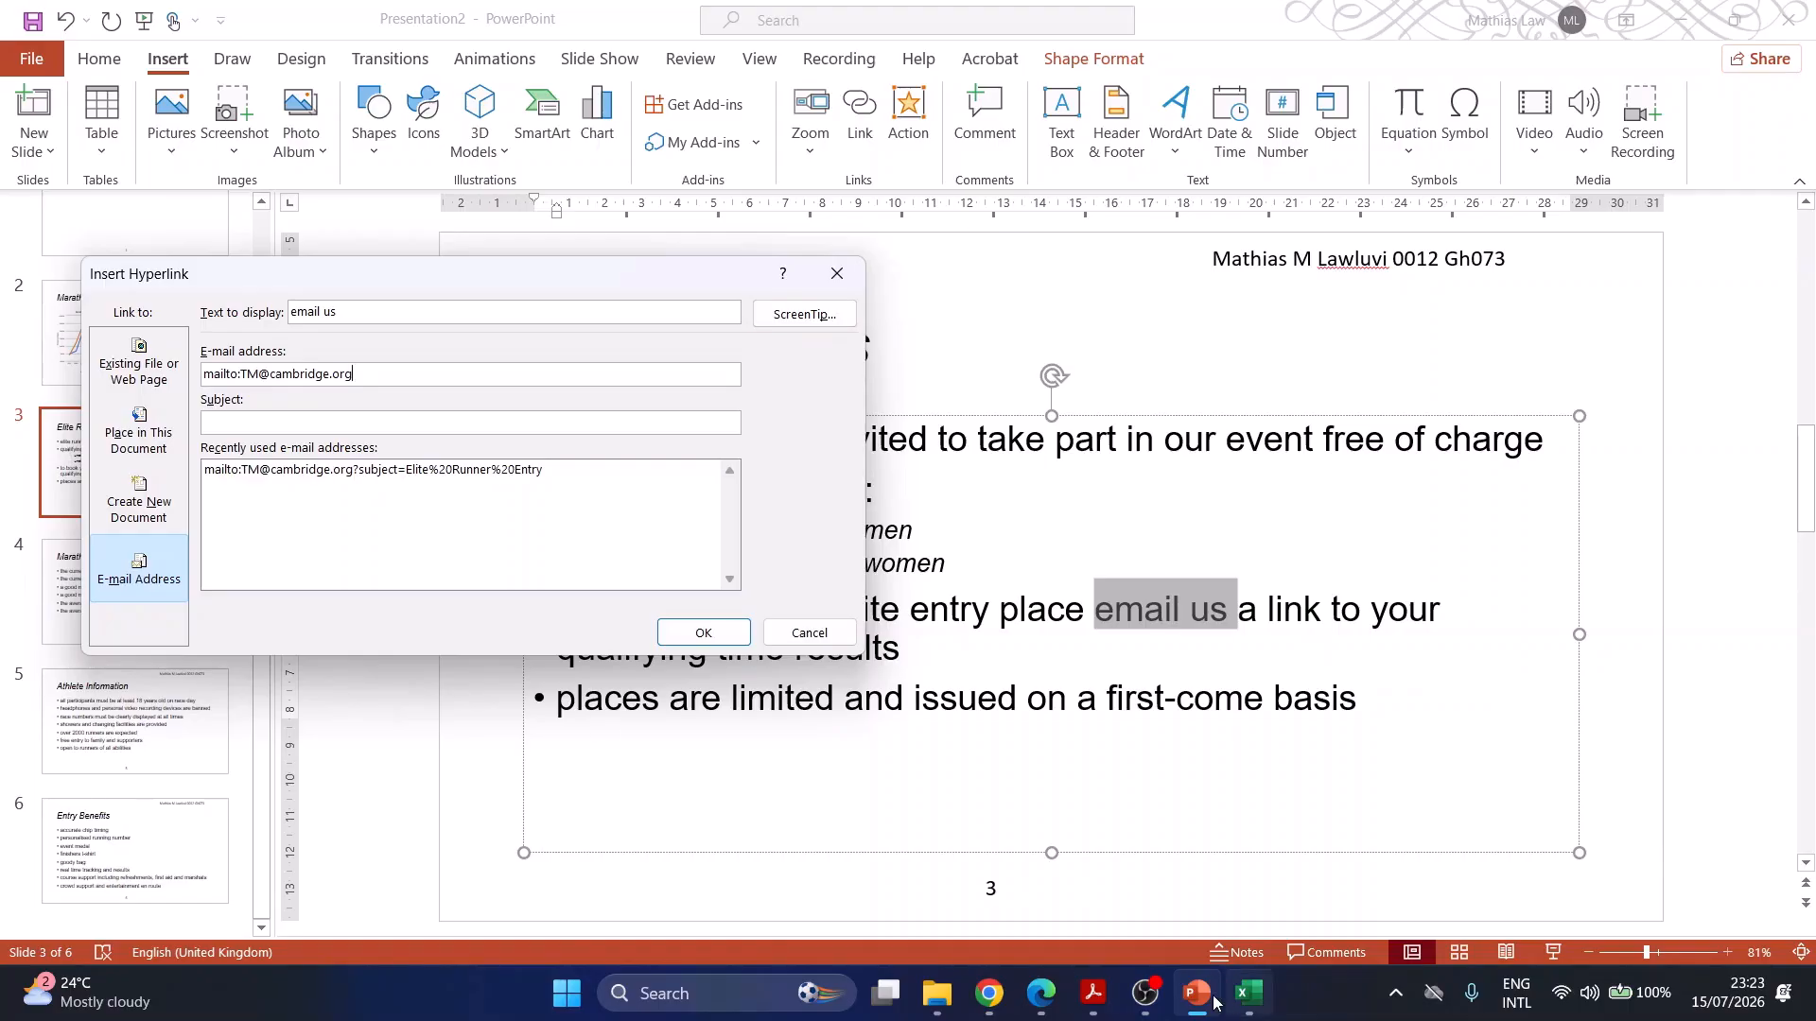
- Check the required subject in question 29, set the hyperlink's subject to "Elite Runner Entry" and apply the link
{"action": "left_click", "coordinate": [1095, 995]}
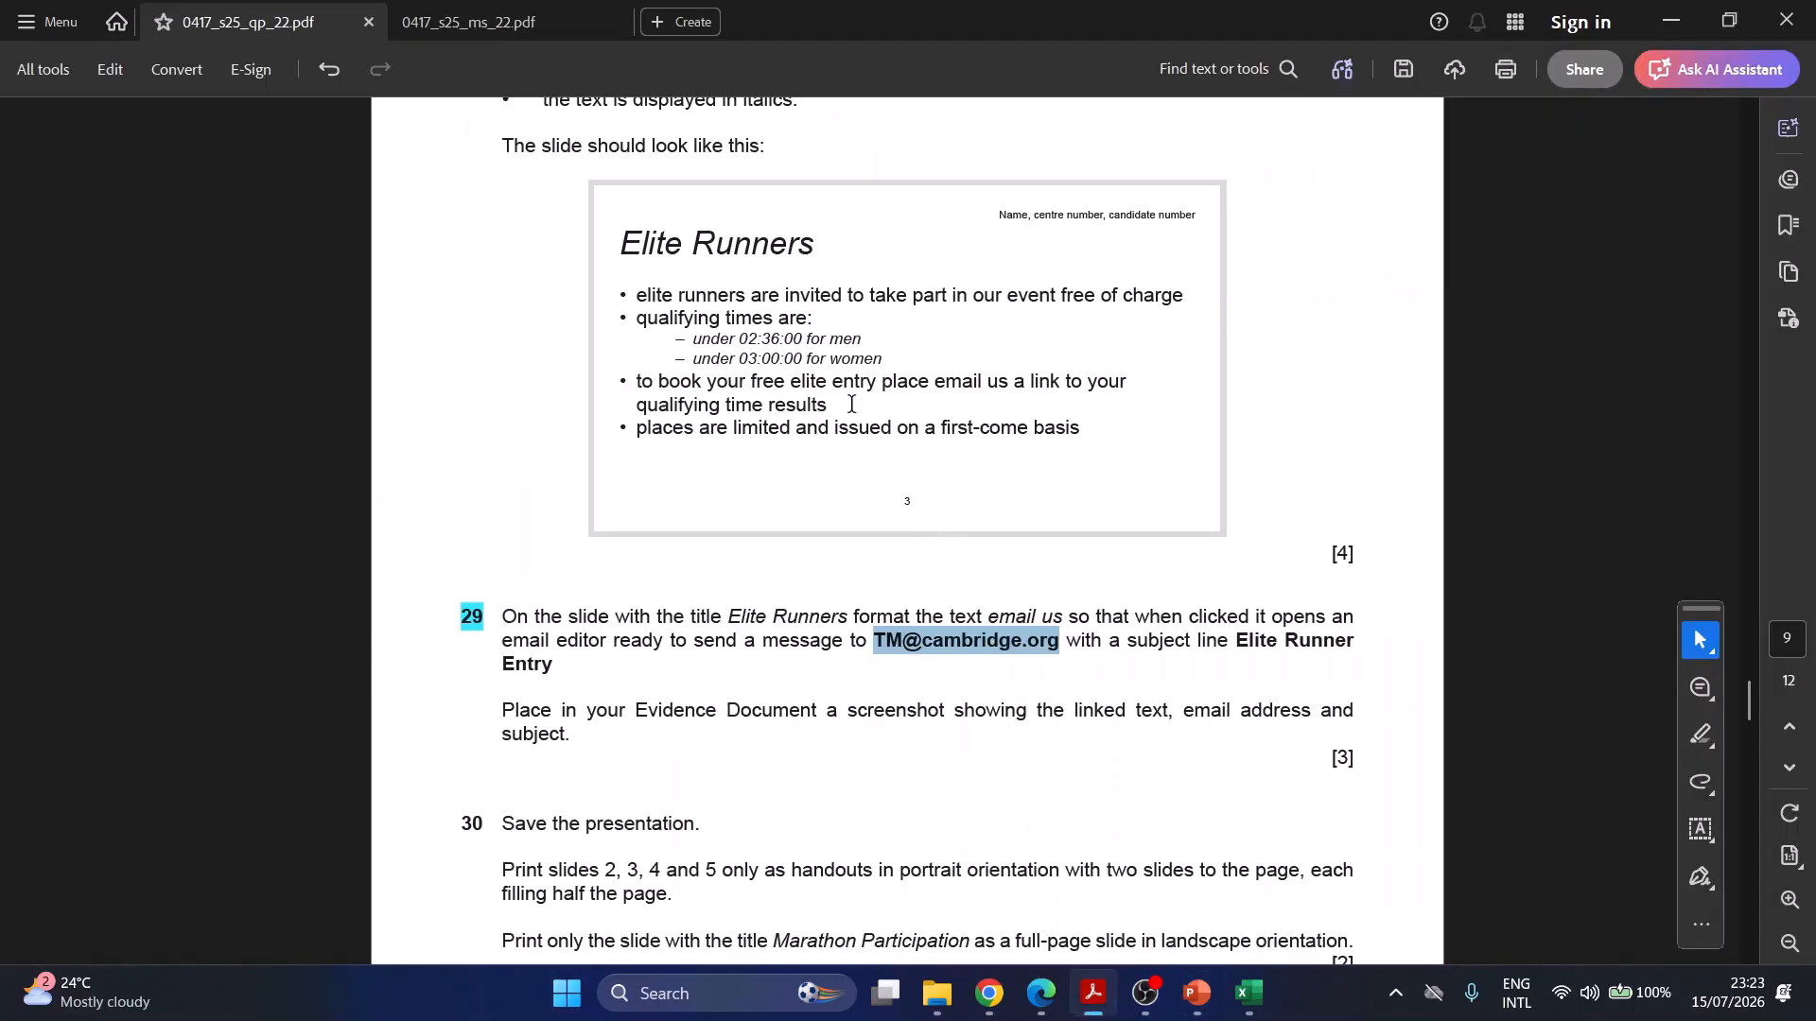
{"action": "left_click_drag", "start_coordinate": [1241, 643], "coordinate": [545, 678]}
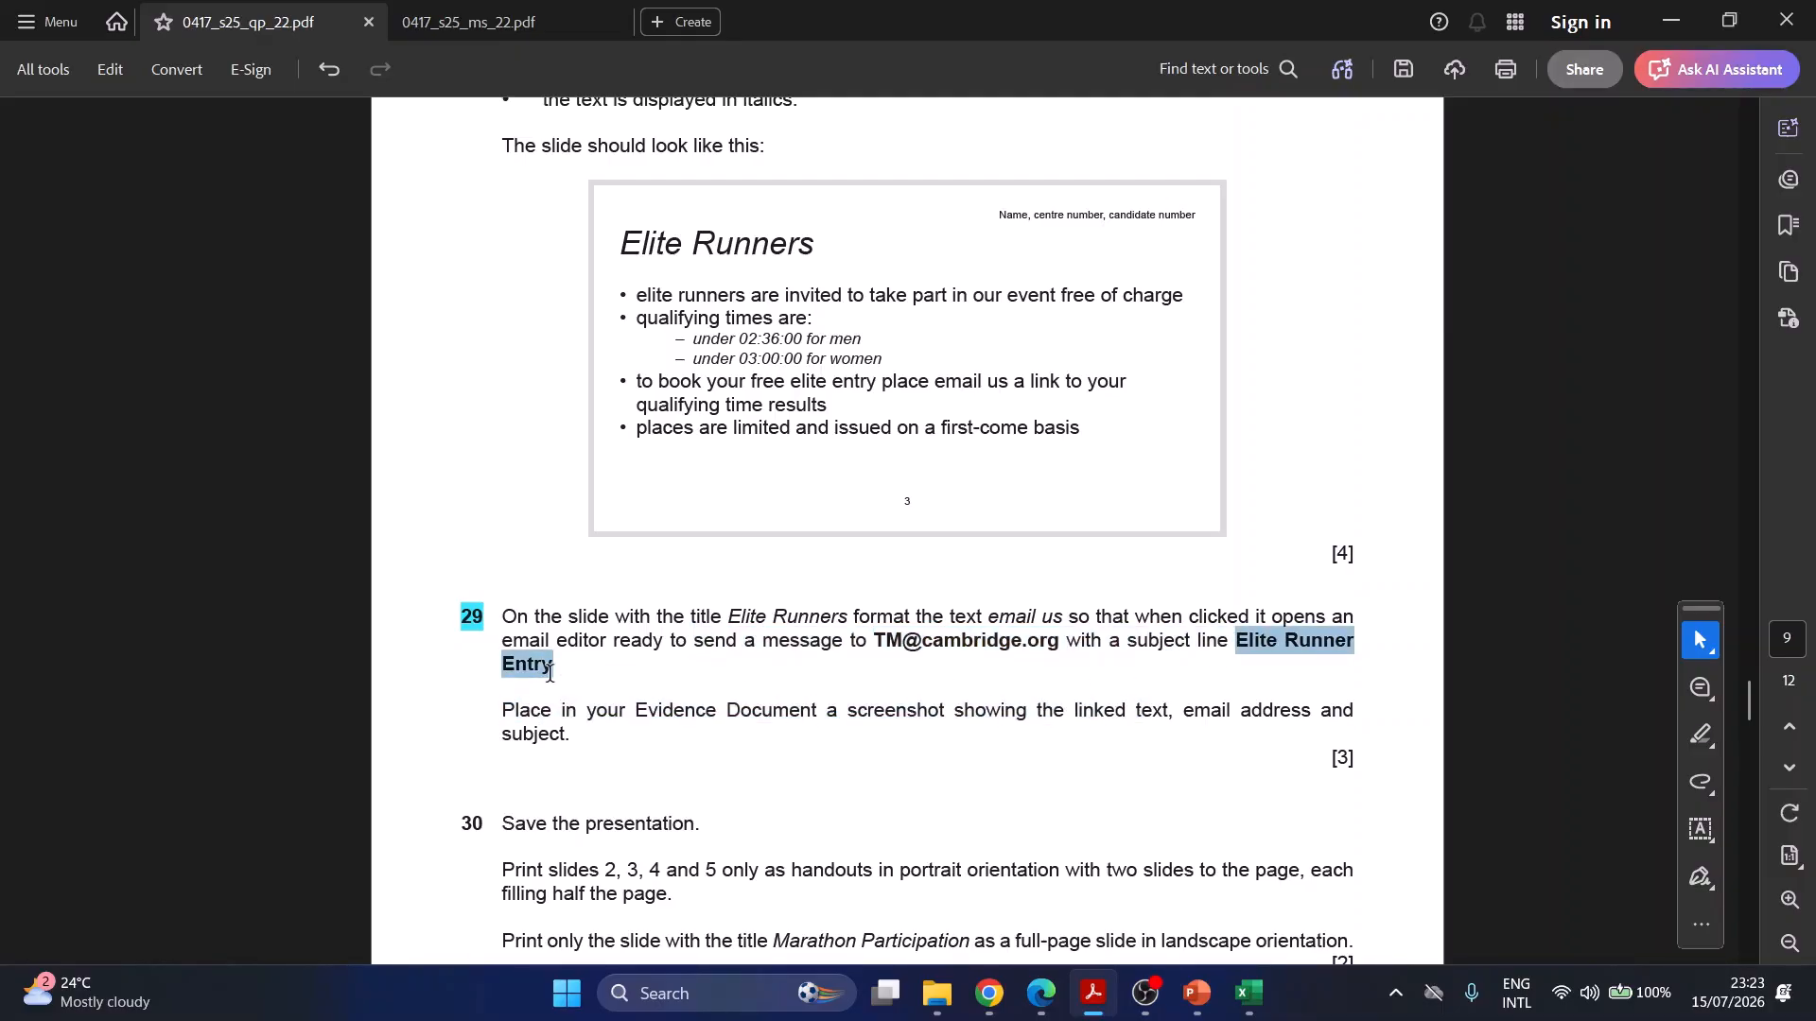
{"action": "left_click", "coordinate": [1197, 995]}
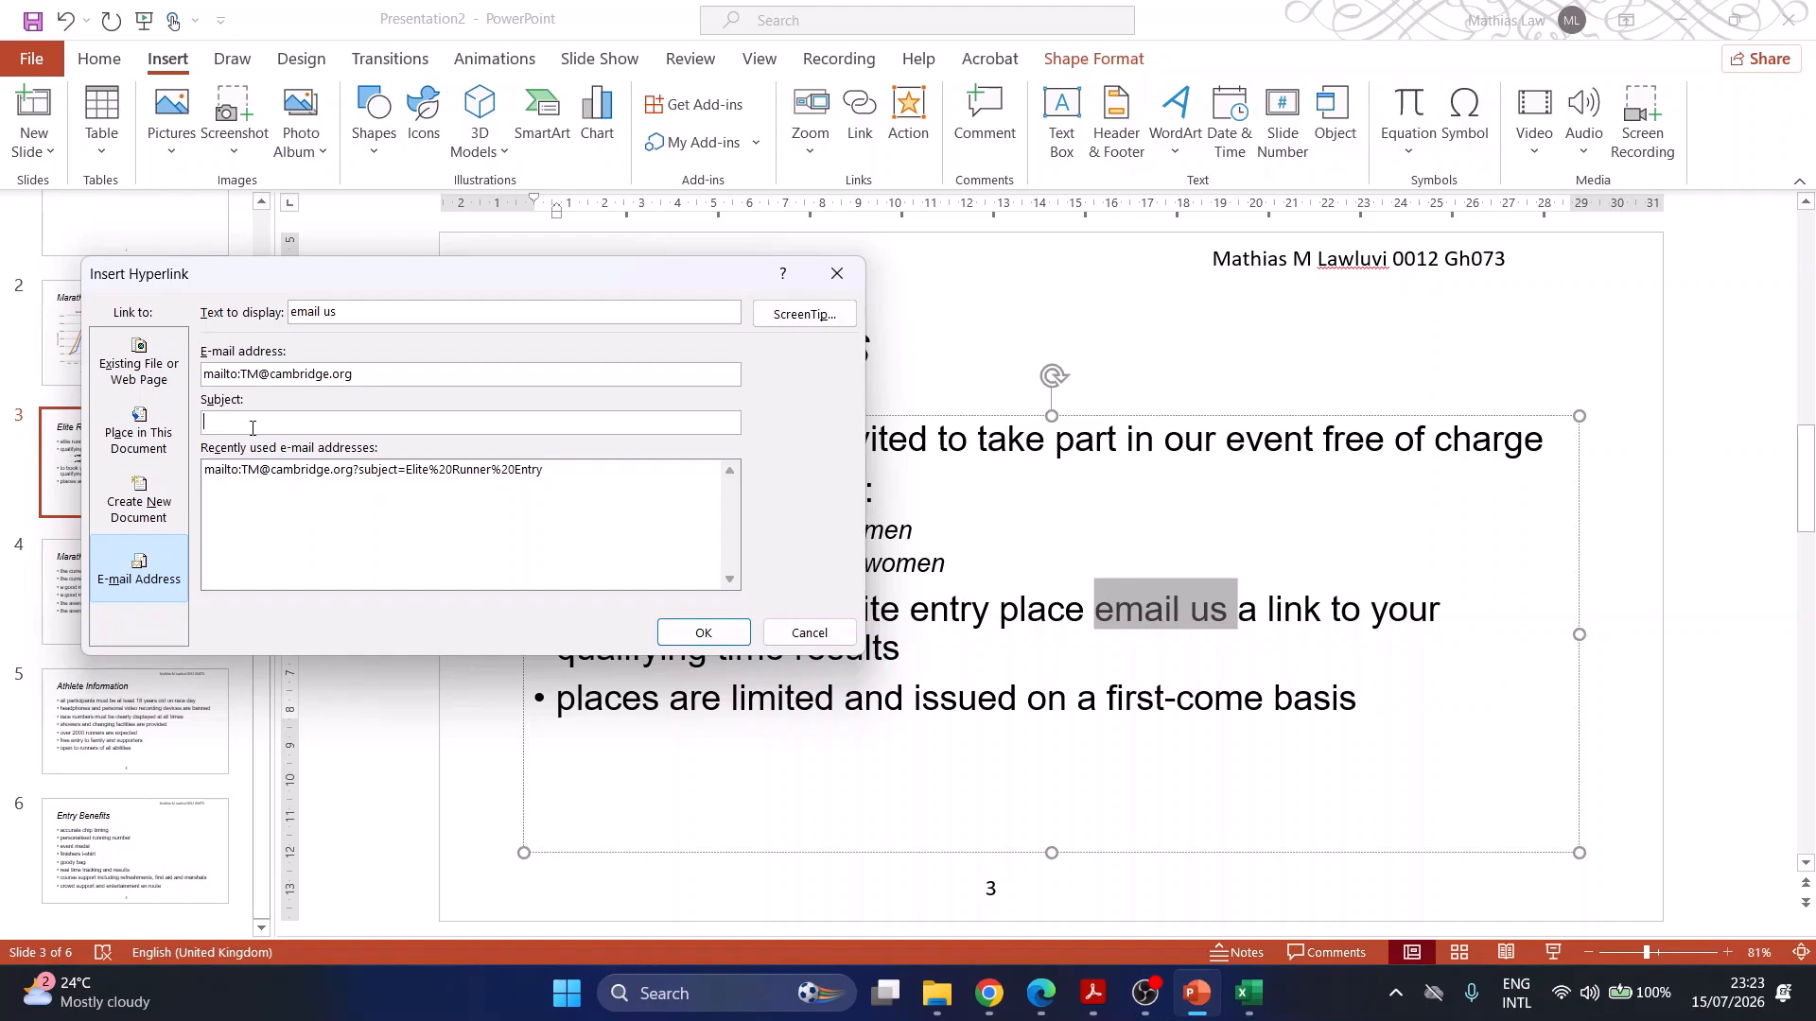
{"action": "type", "text": "Elite Runner Entry"}
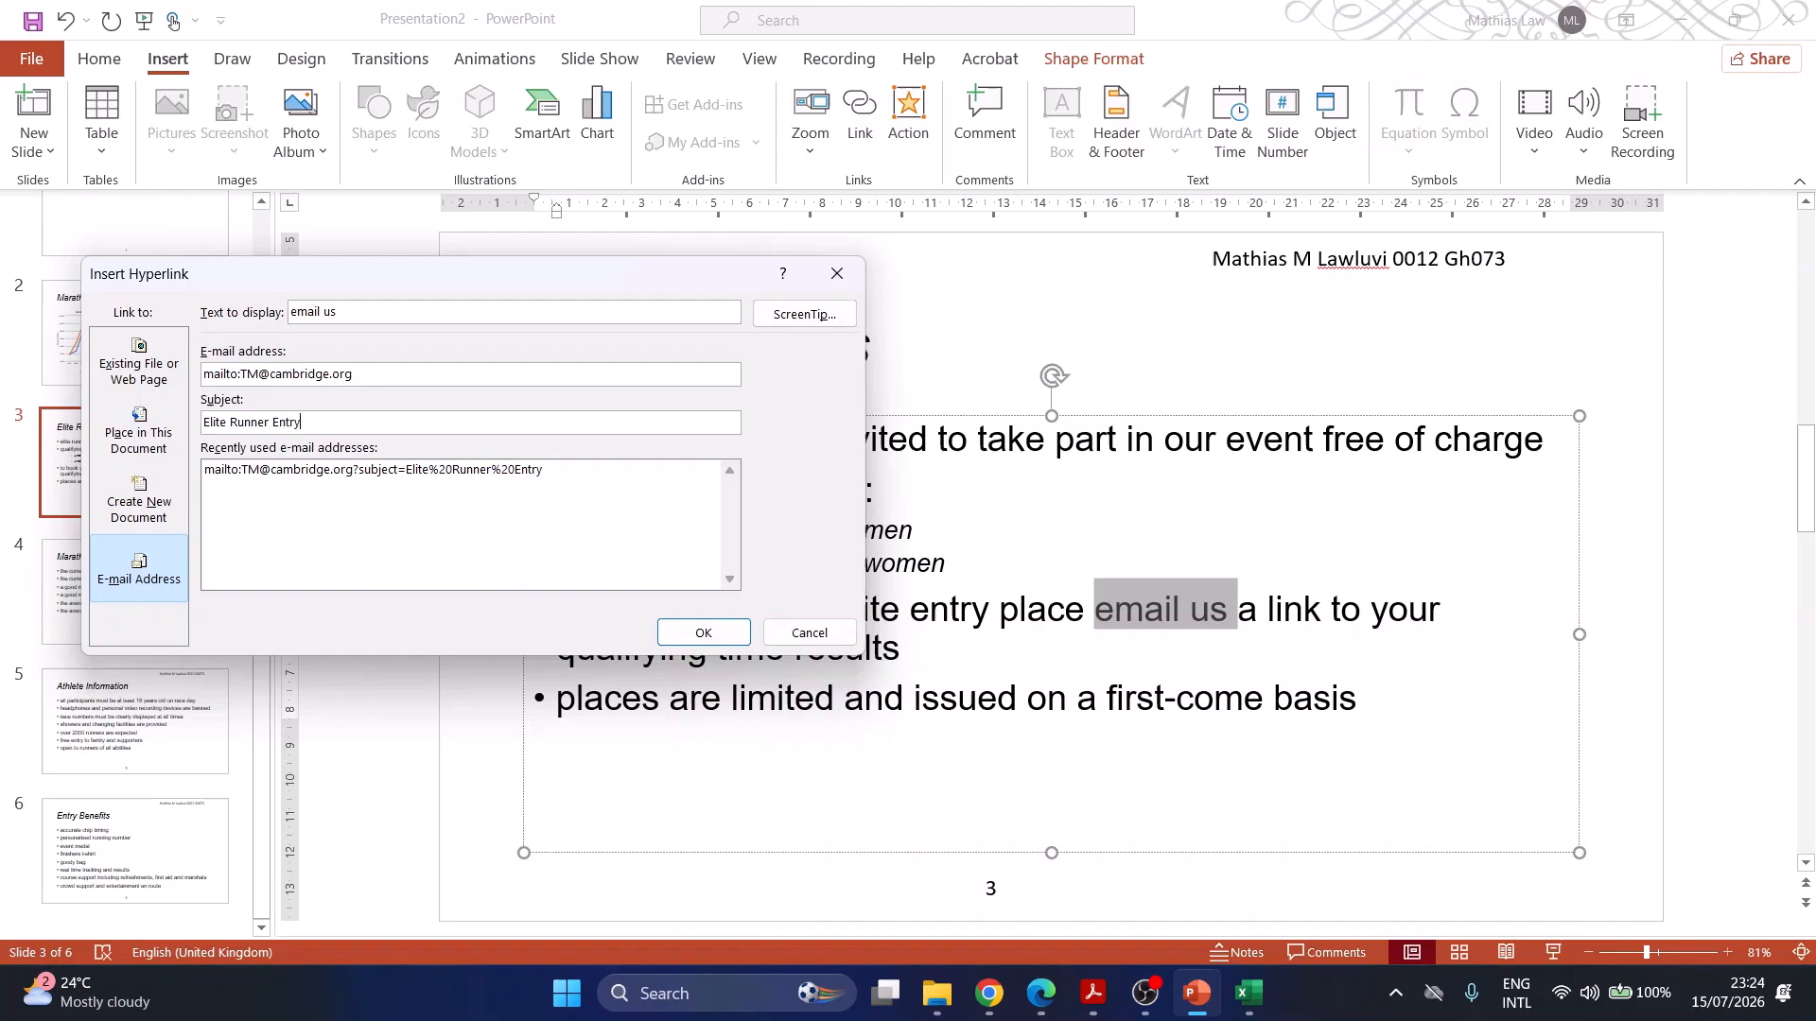
{"action": "left_click", "coordinate": [703, 634]}
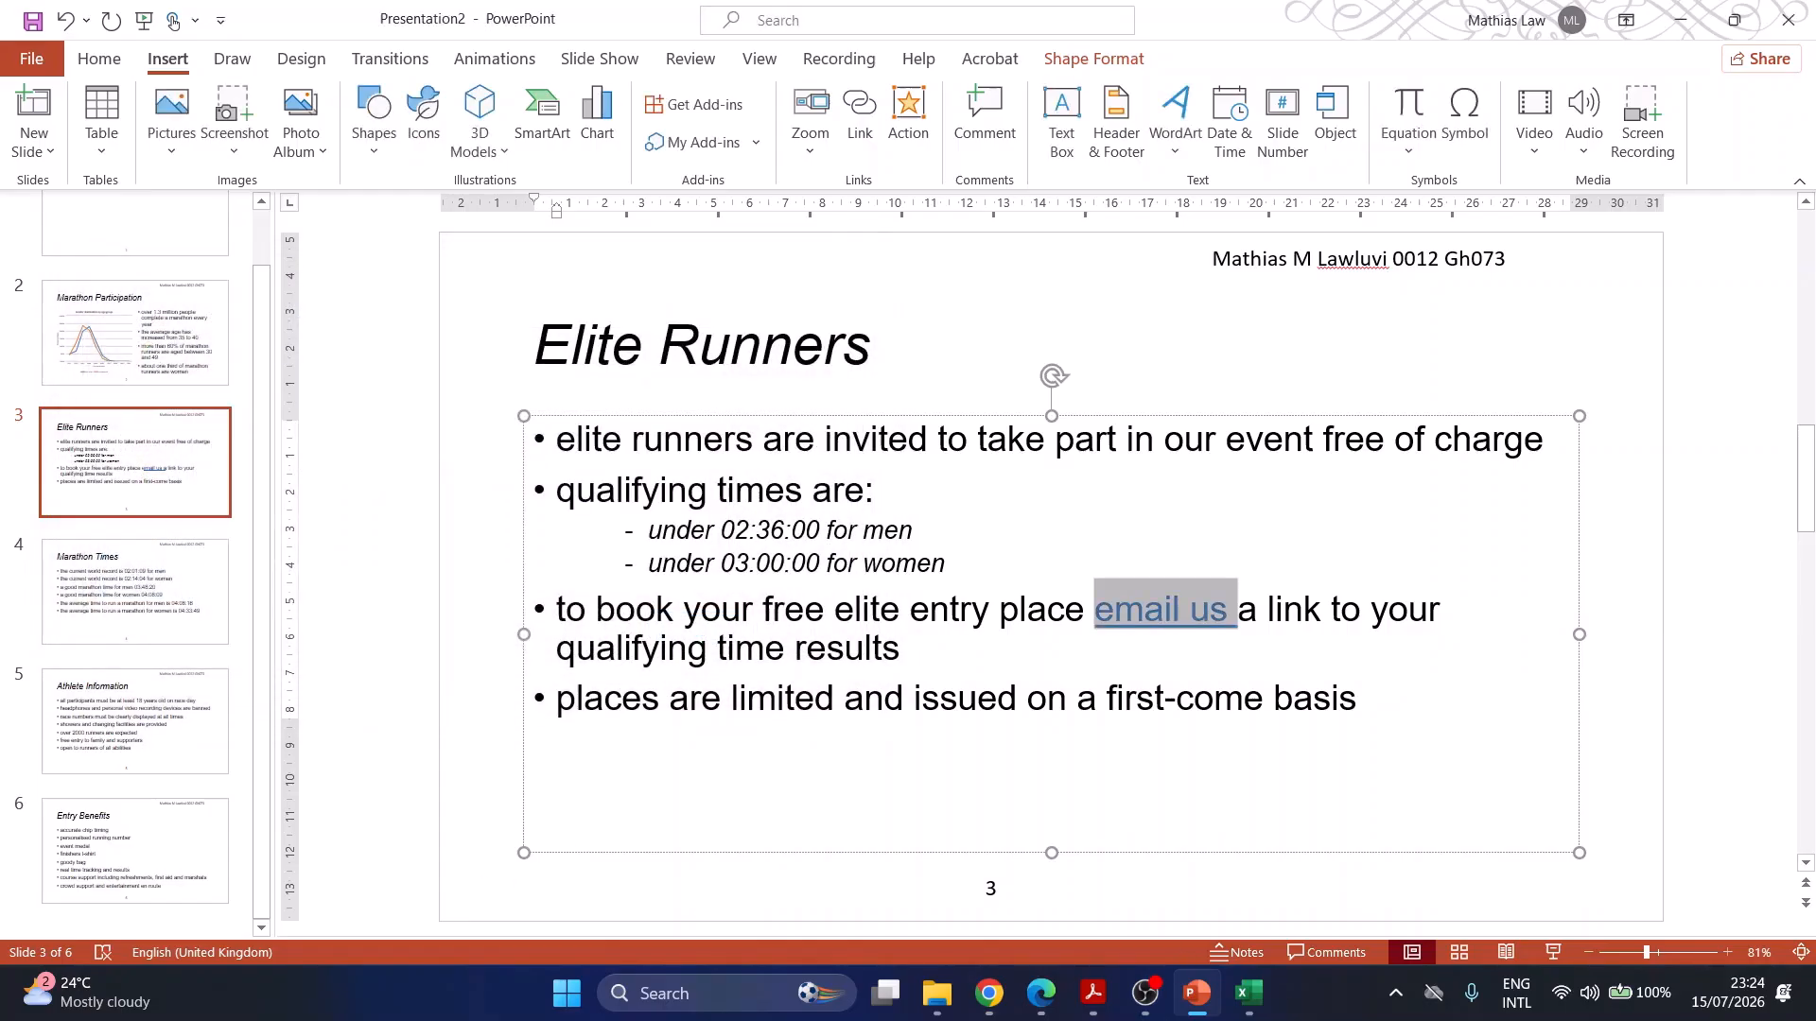
- Open the "email us" hyperlink for editing and capture a screenshot showing its address, subject and the linked text on the slide
{"action": "left_click", "coordinate": [1093, 993]}
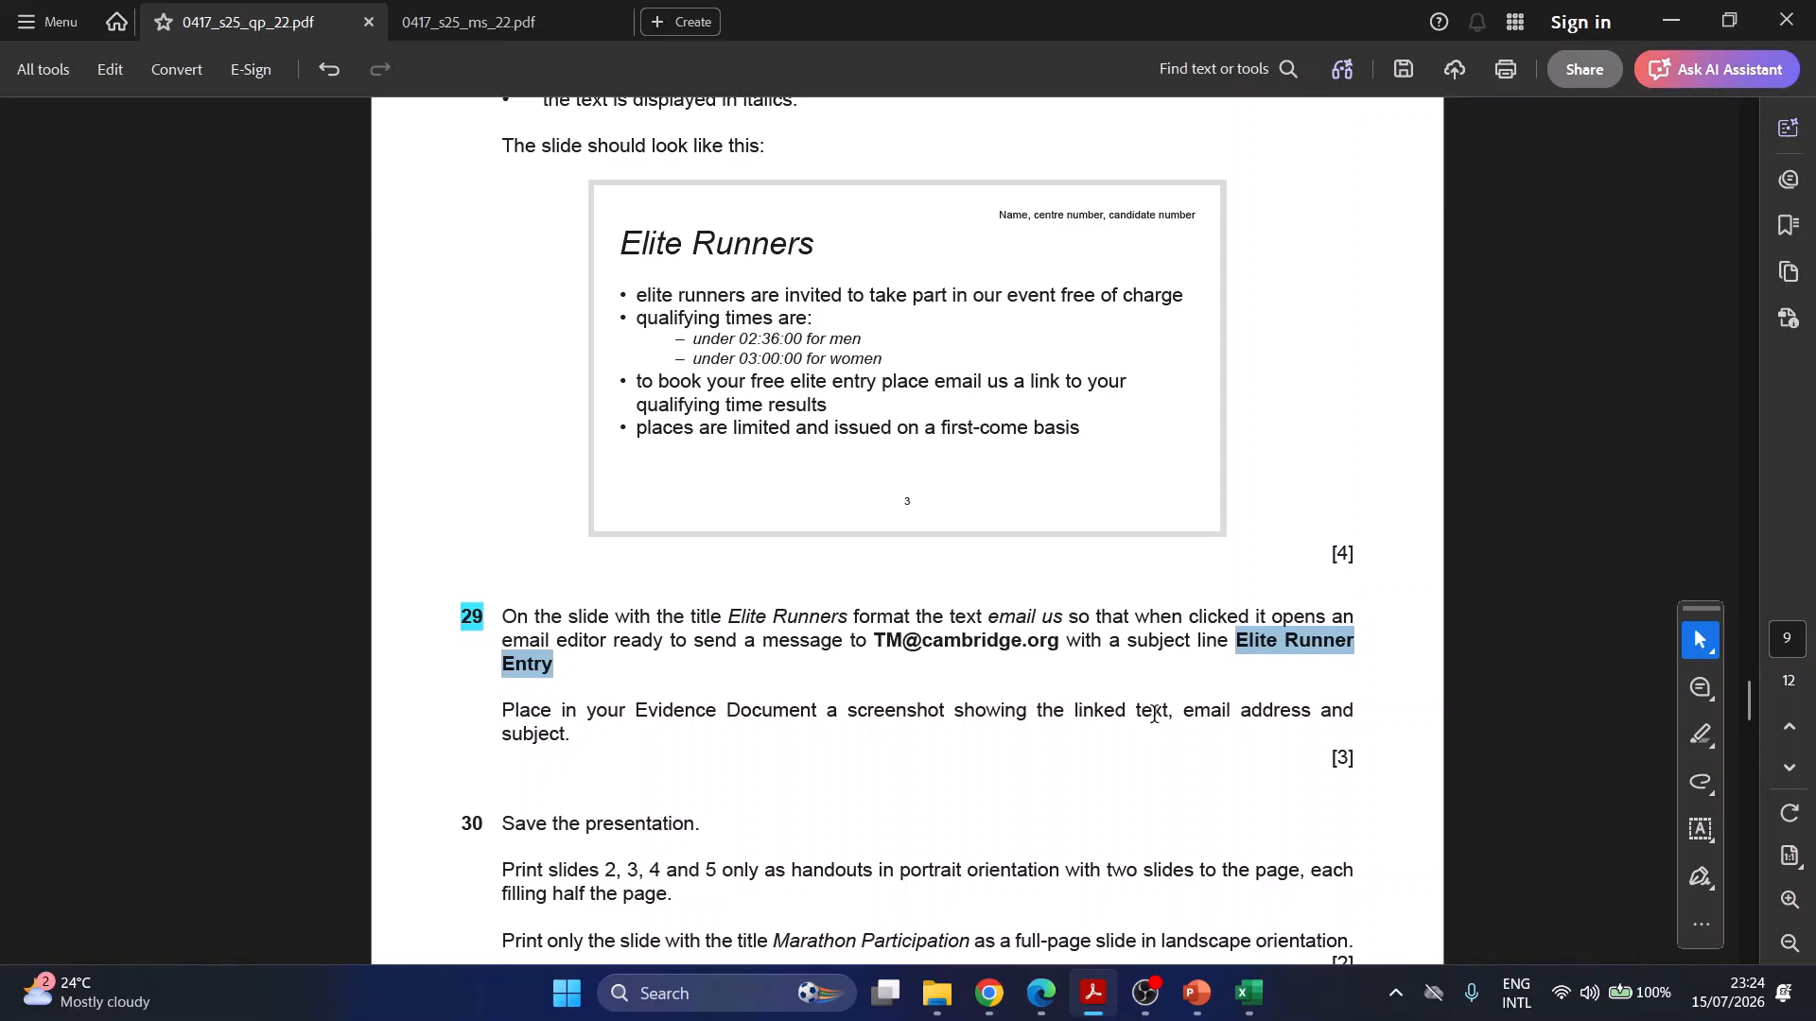
{"action": "left_click", "coordinate": [1196, 992]}
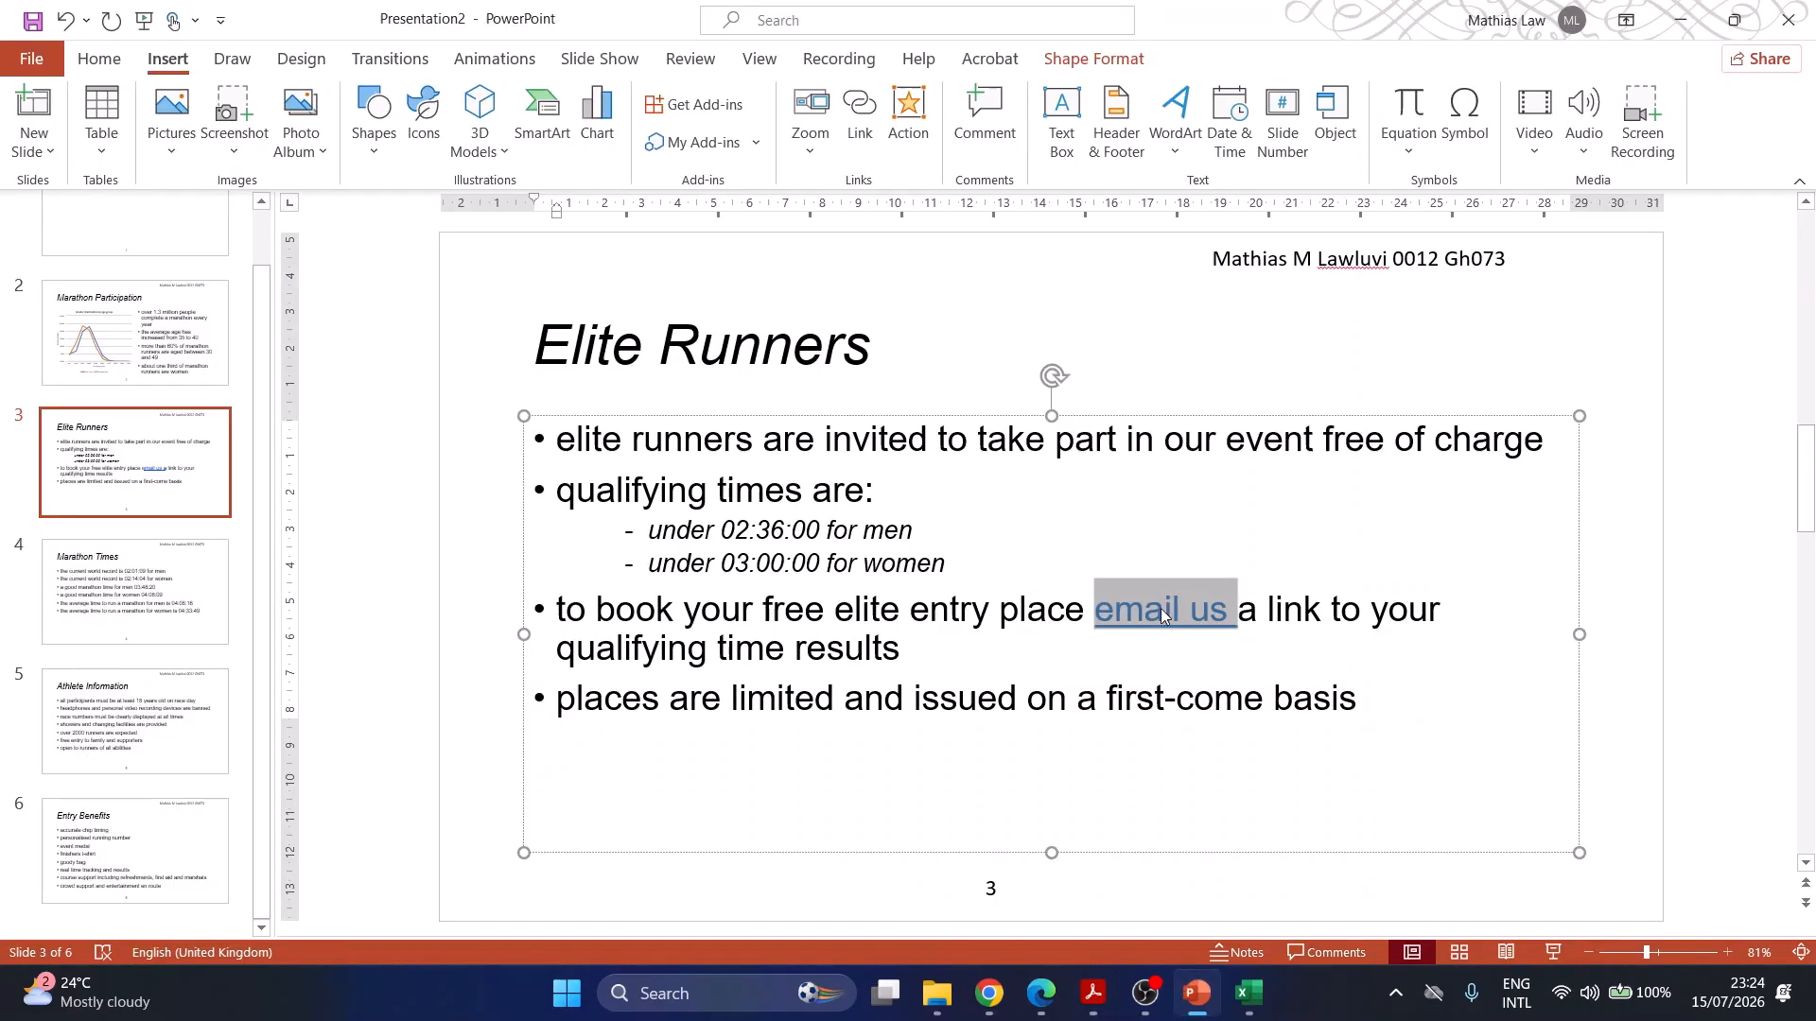
{"action": "left_click", "coordinate": [1197, 995]}
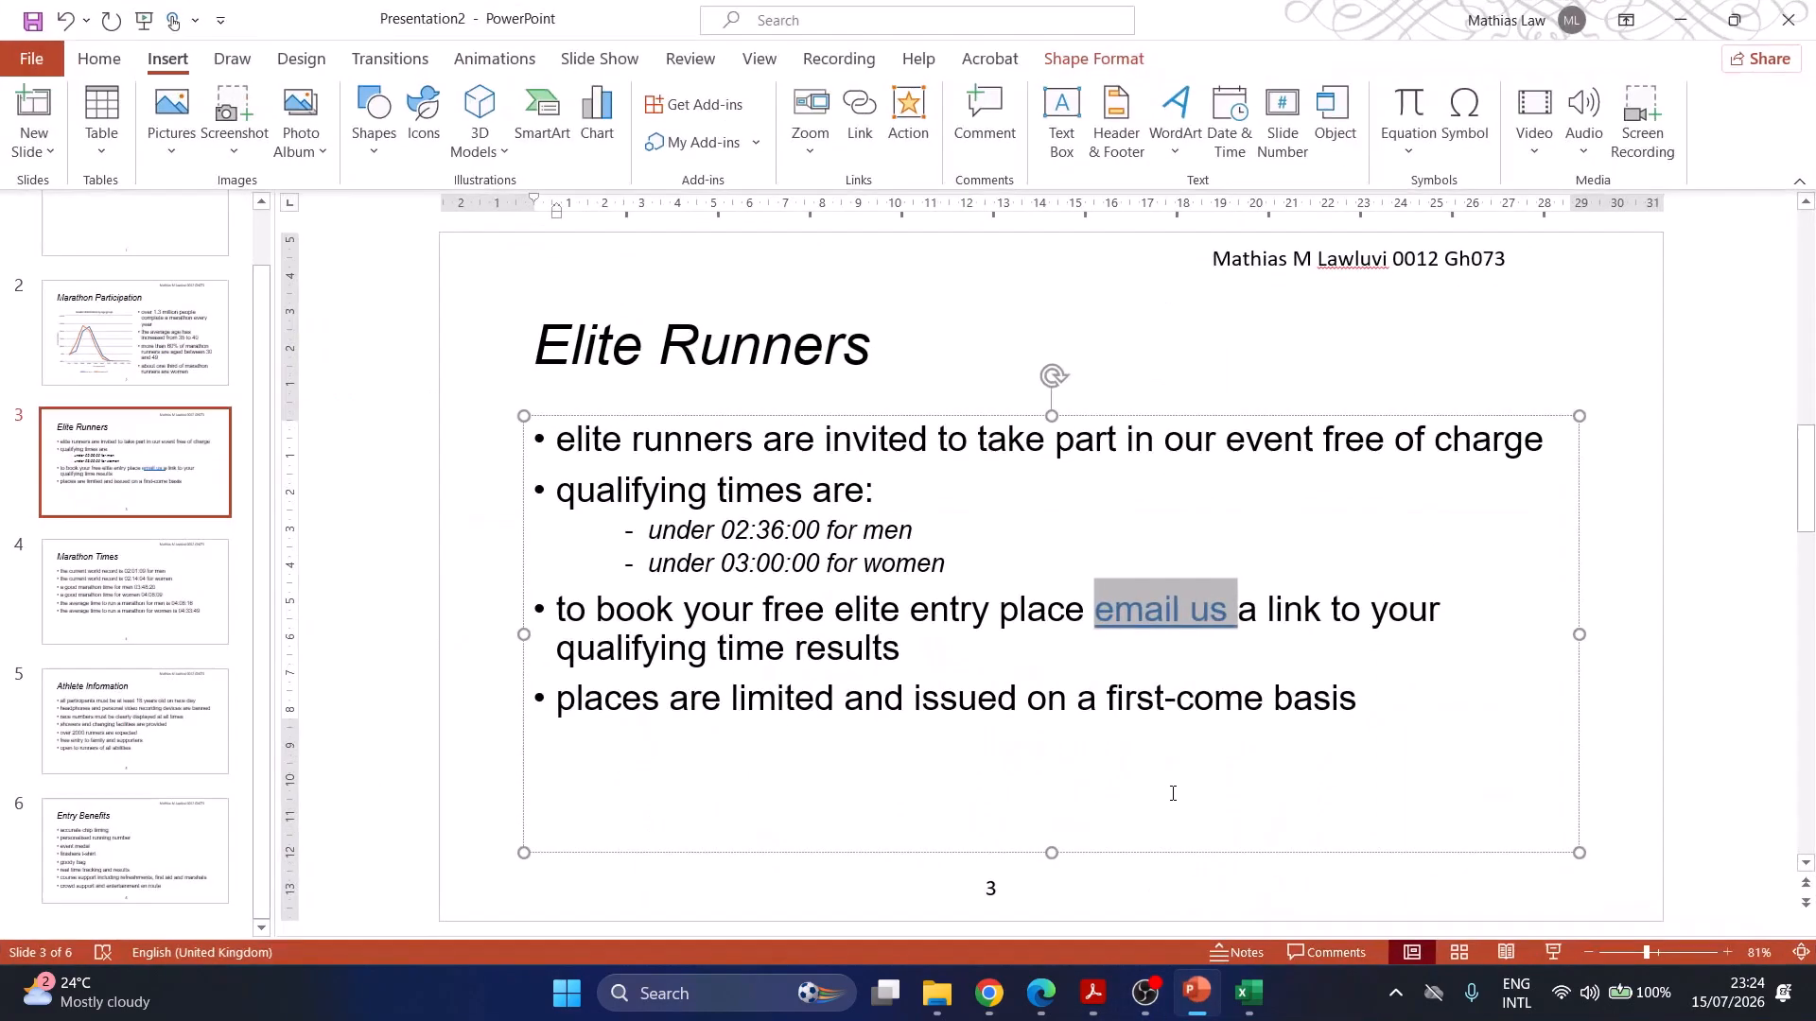
{"action": "left_click", "coordinate": [1197, 993]}
{"action": "right_click", "coordinate": [1143, 610]}
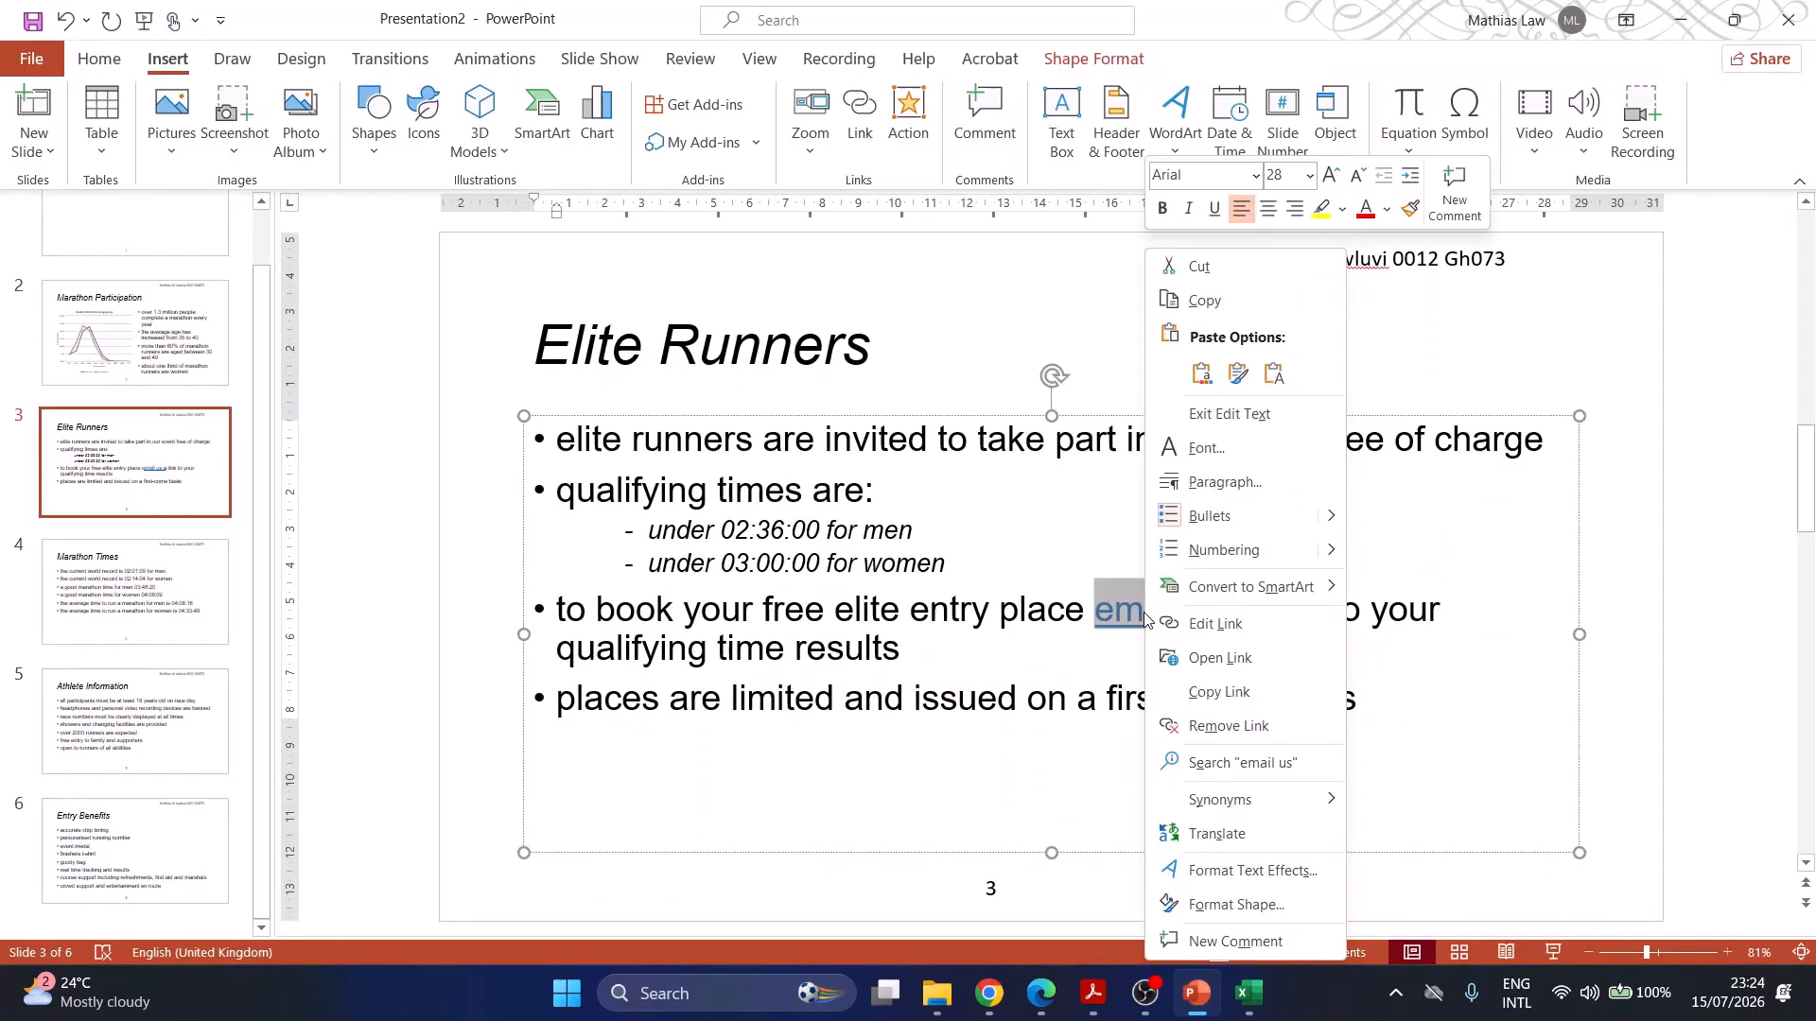
{"action": "left_click", "coordinate": [1214, 625]}
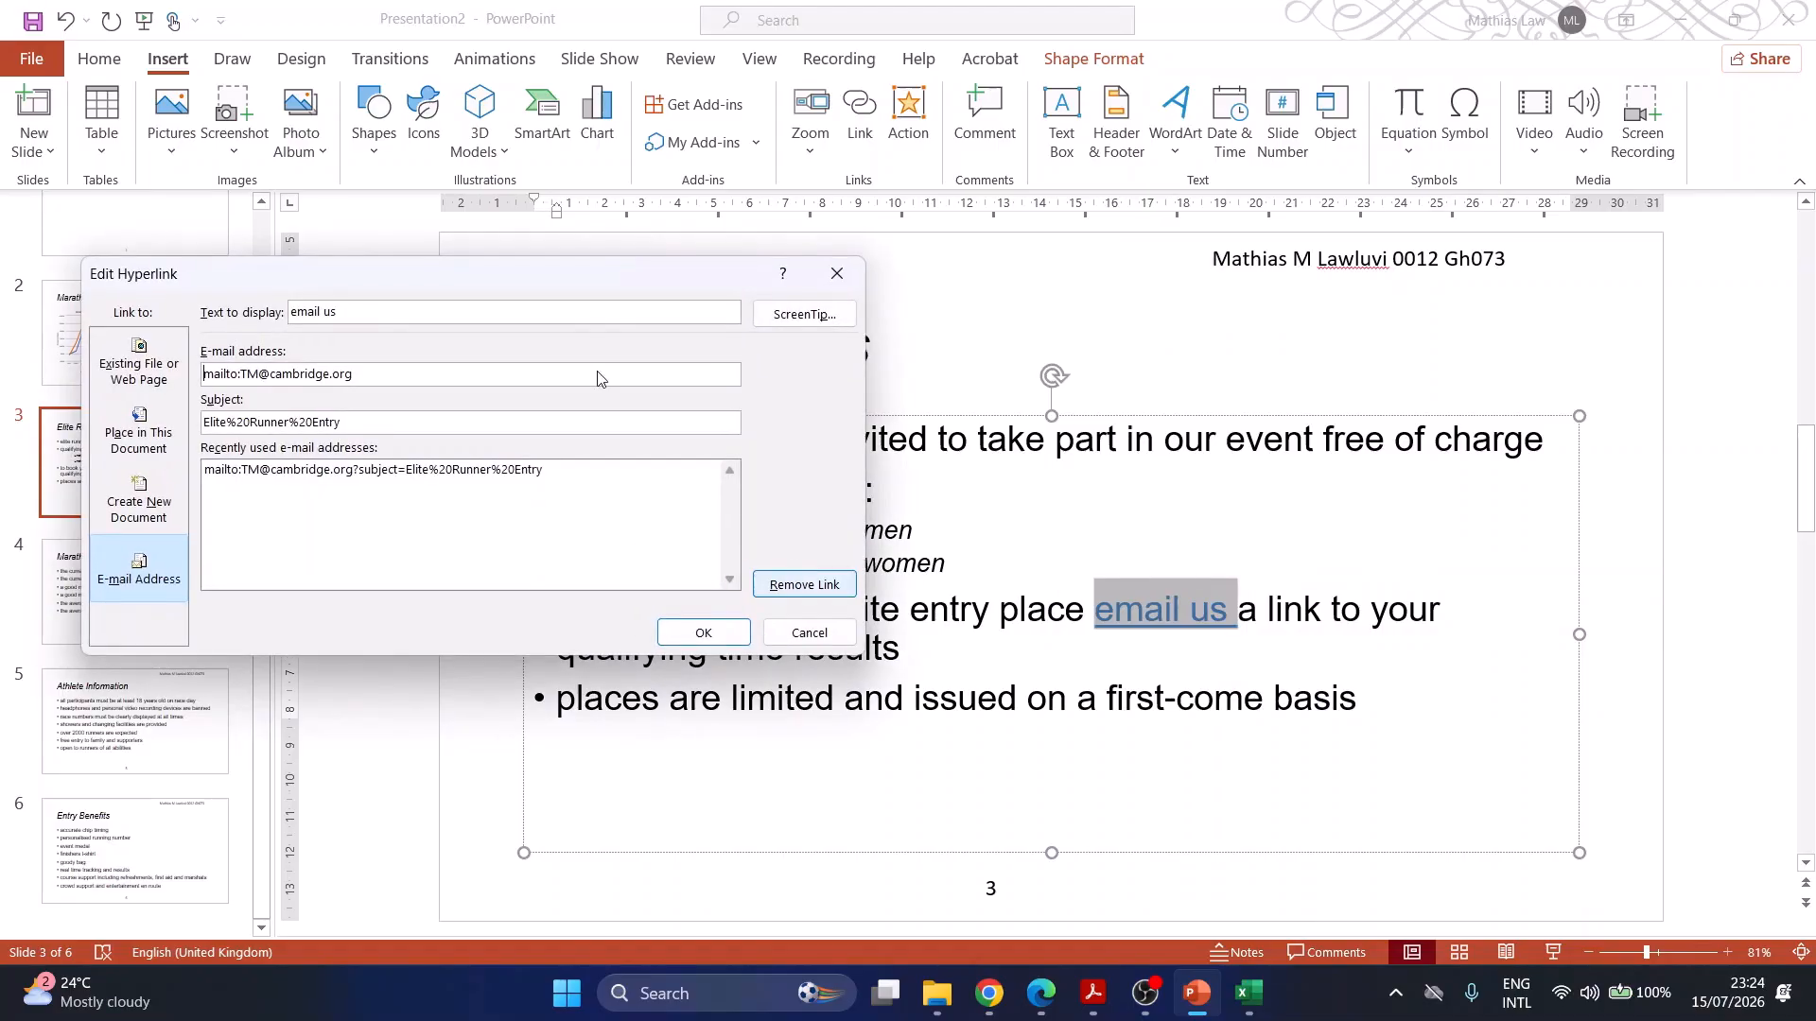
{"action": "left_click_drag", "start_coordinate": [576, 271], "coordinate": [1114, 183]}
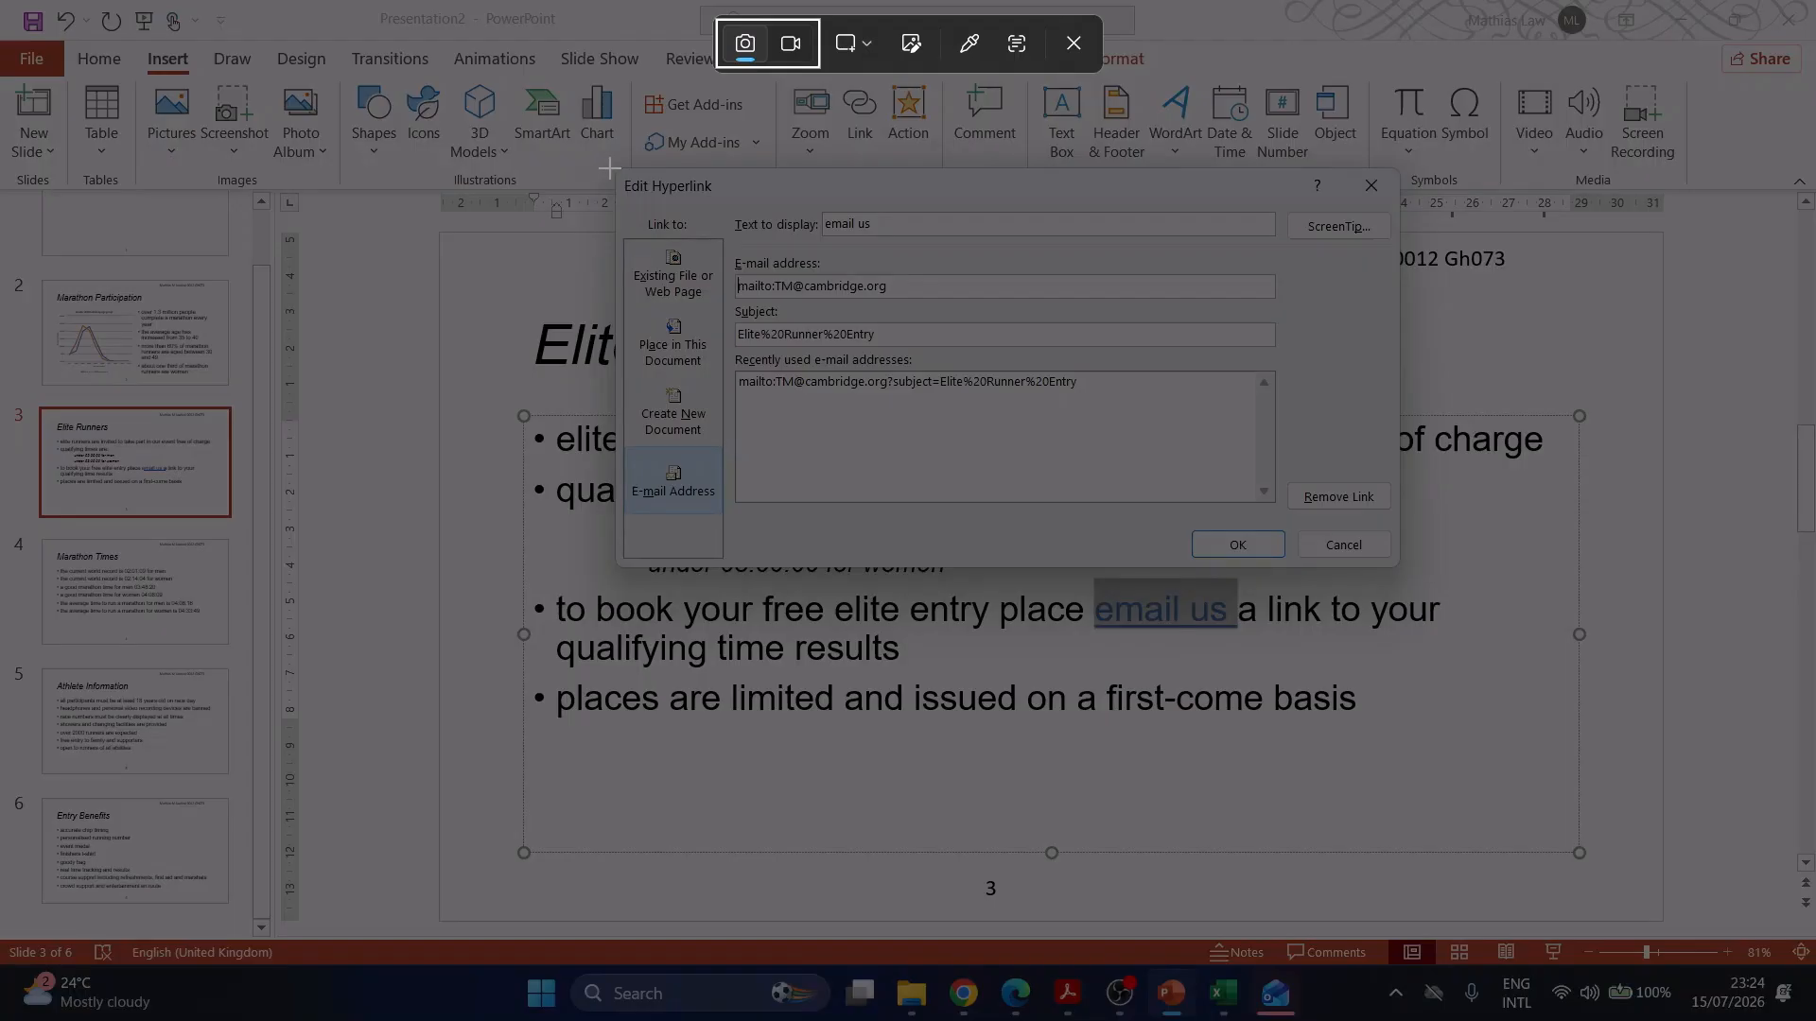
{"action": "left_click_drag", "start_coordinate": [610, 169], "coordinate": [1400, 637]}
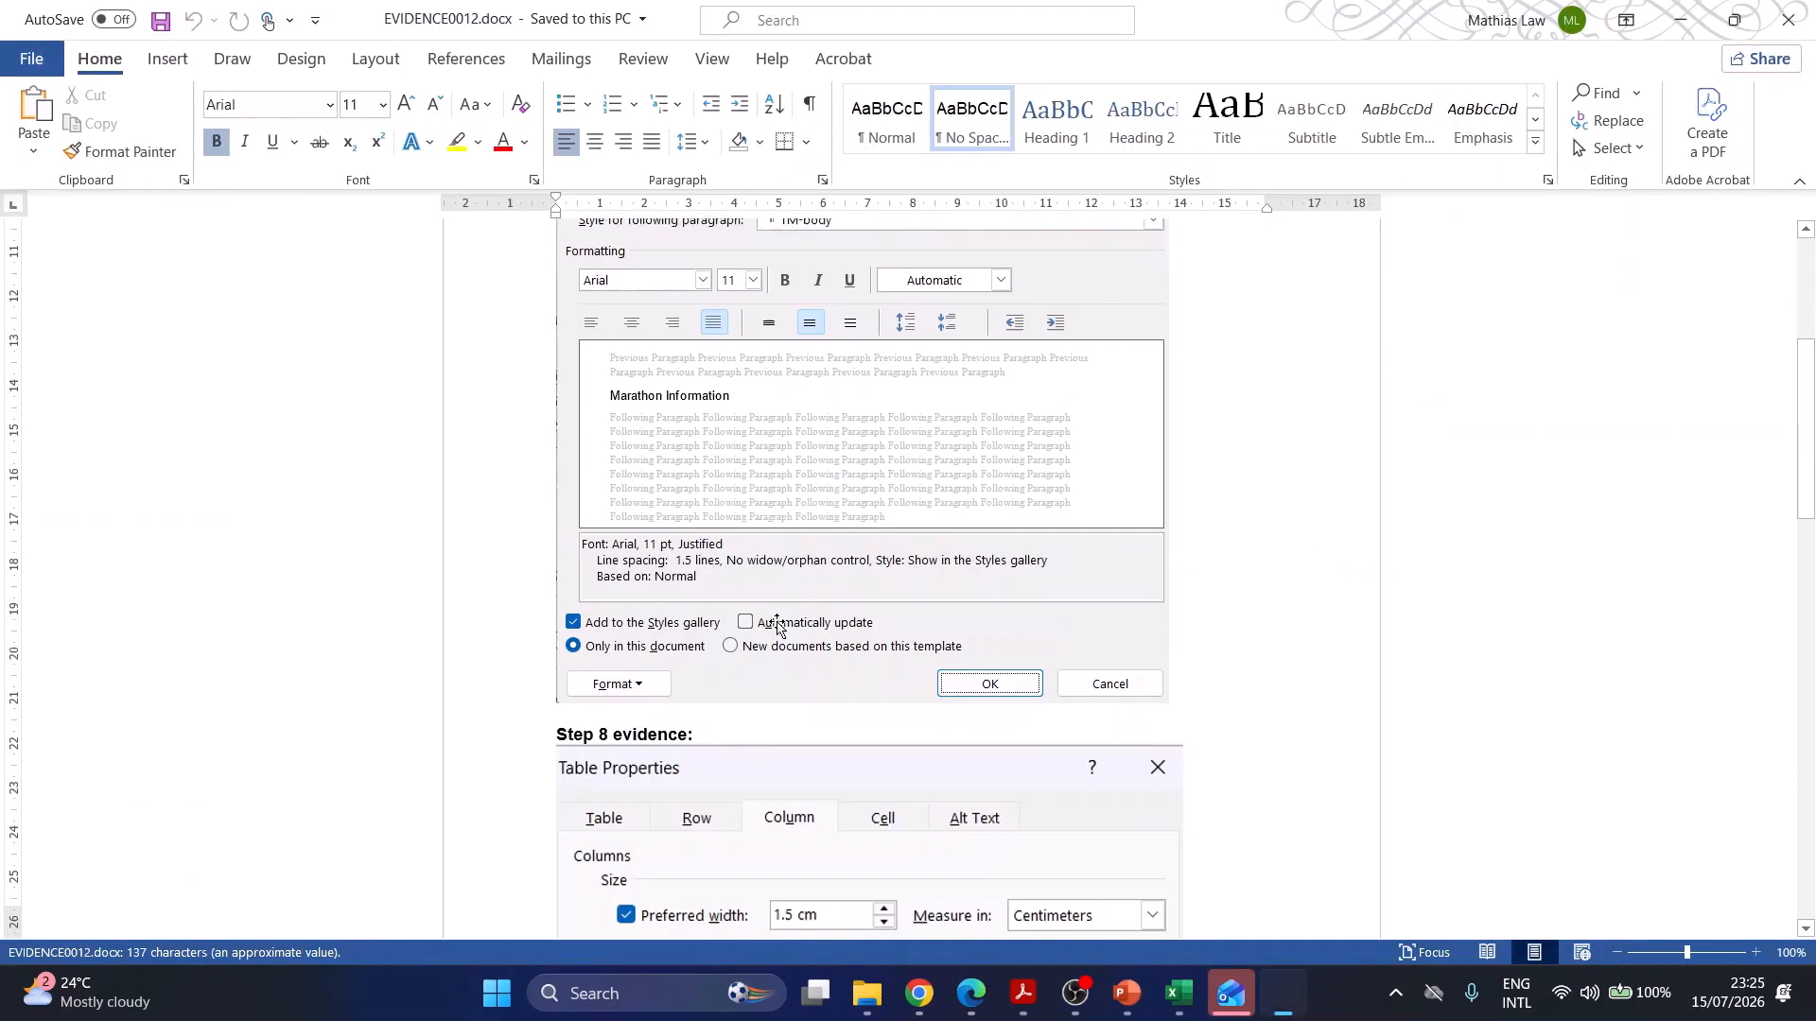
- Paste the hyperlink screenshot below the "Step 29 evidence:" heading in the Evidence Document in Word
{"action": "scroll", "coordinate": [1810, 558], "scroll_direction": "down", "scroll_amount": 3}
{"action": "left_click_drag", "start_coordinate": [1811, 558], "coordinate": [1806, 922]}
{"action": "left_click", "coordinate": [566, 777]}
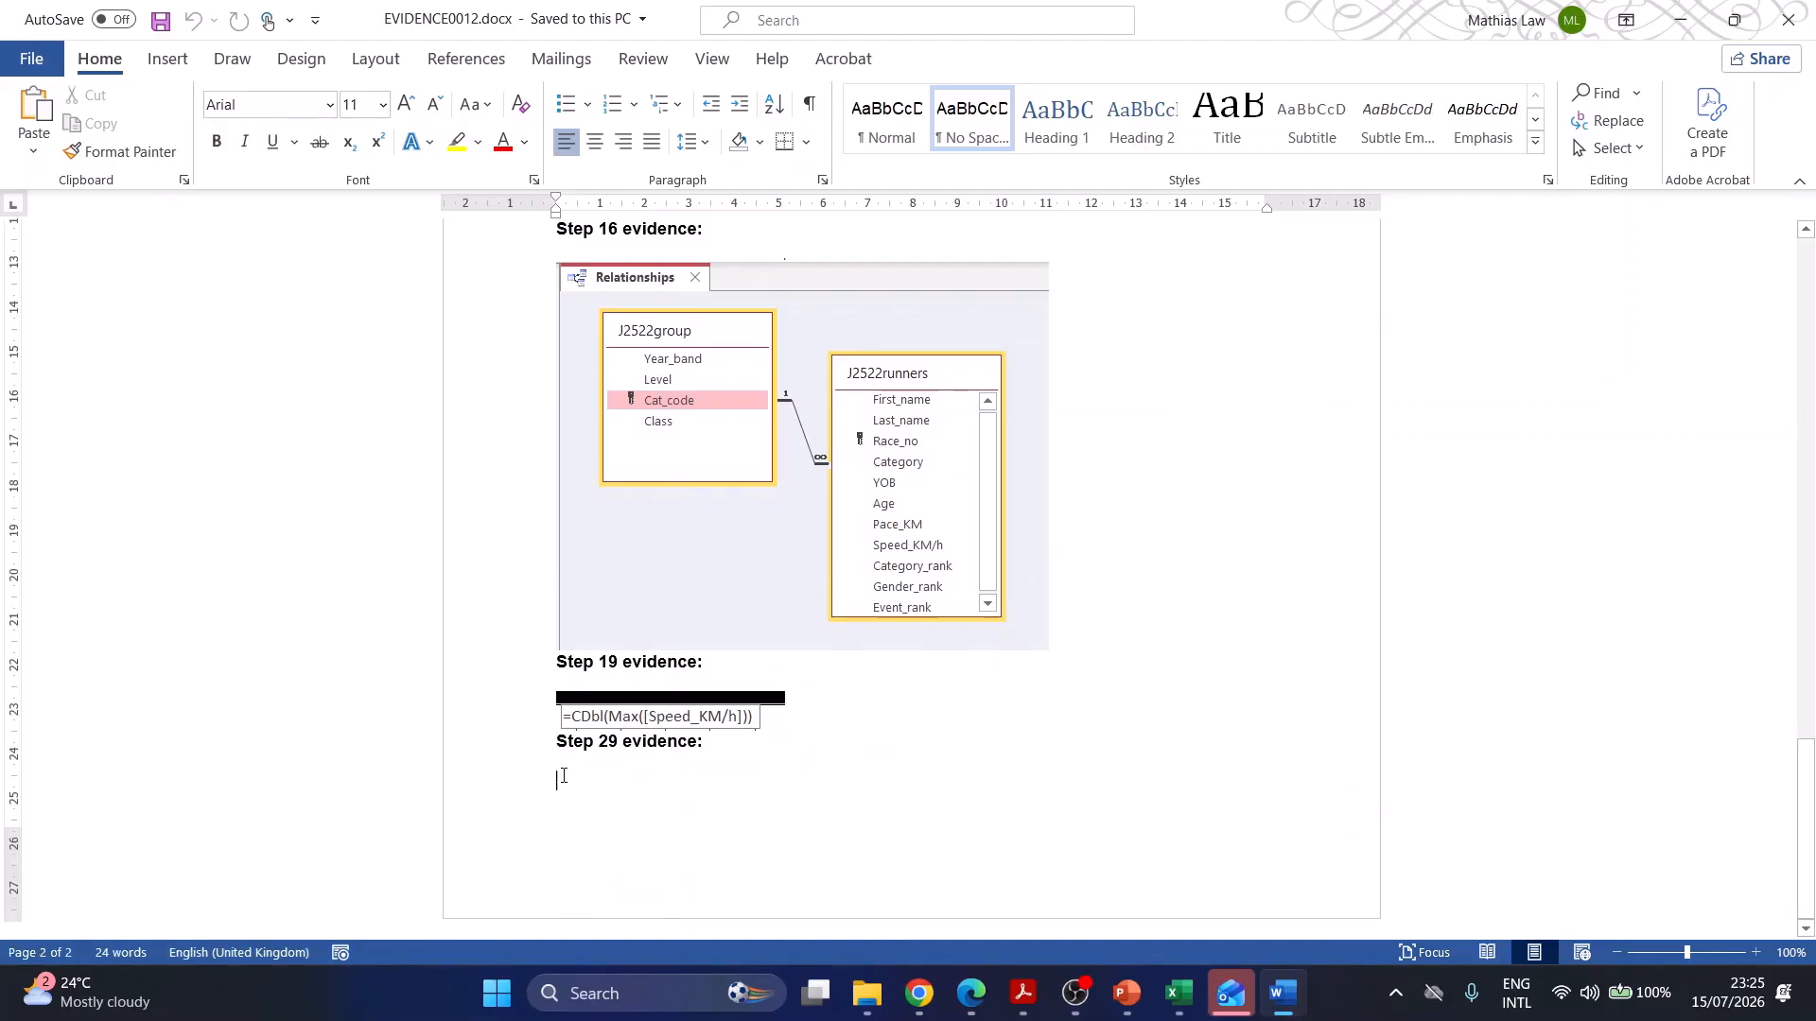
{"action": "key", "text": "ctrl+v"}
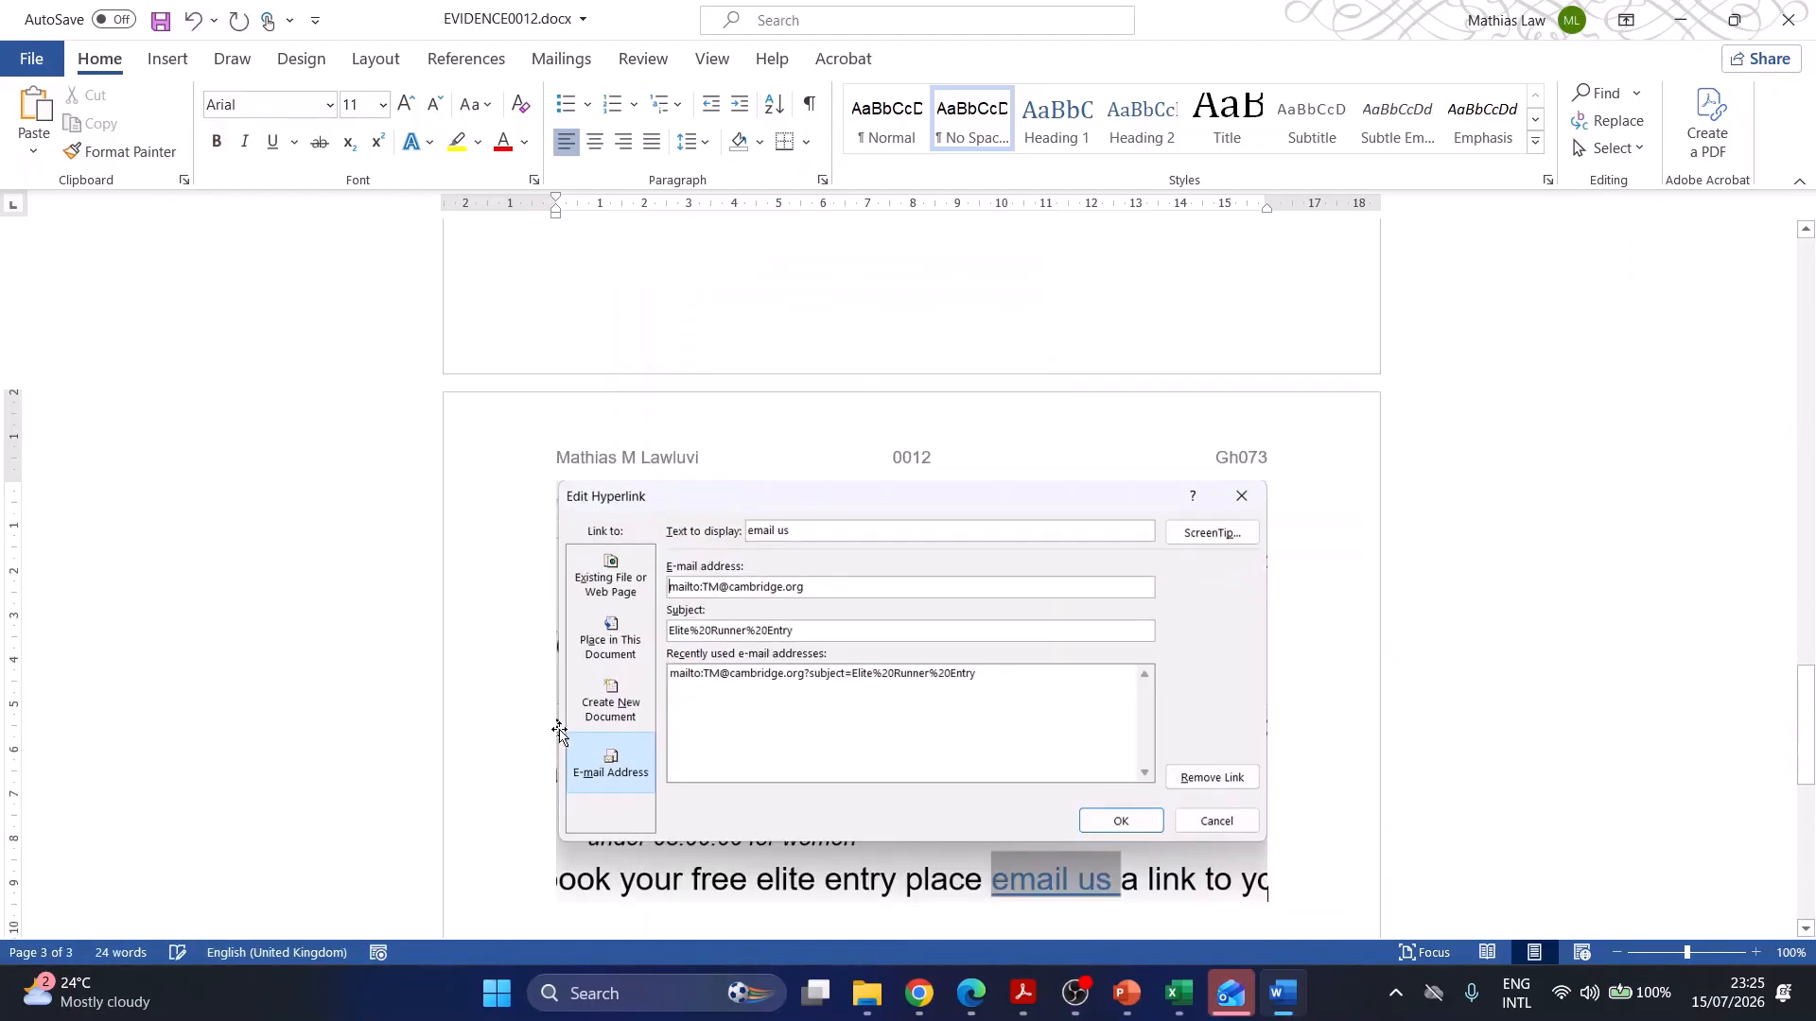
- Insert a break before the "Step 29 evidence:" heading so it starts on its screenshot's page, and return to the question paper PDF
{"action": "scroll", "coordinate": [553, 737], "scroll_direction": "up", "scroll_amount": 5}
{"action": "scroll", "coordinate": [553, 707], "scroll_direction": "up", "scroll_amount": 1}
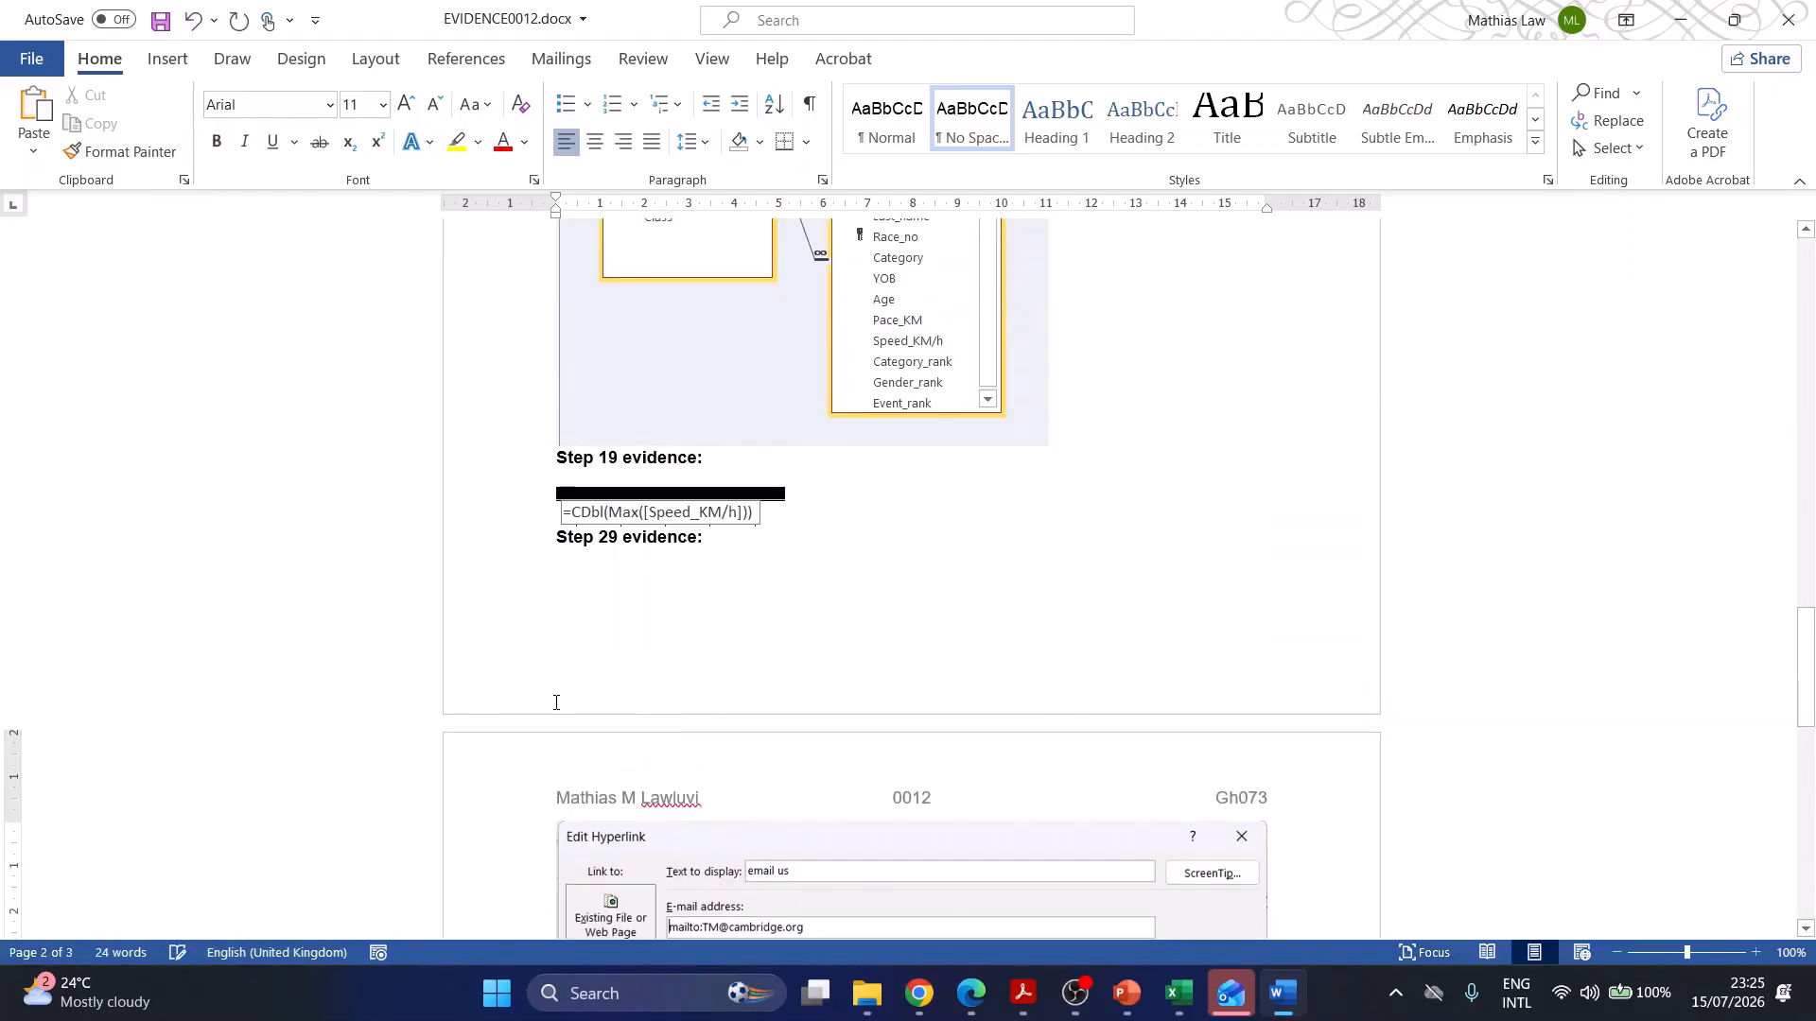
{"action": "left_click", "coordinate": [556, 545]}
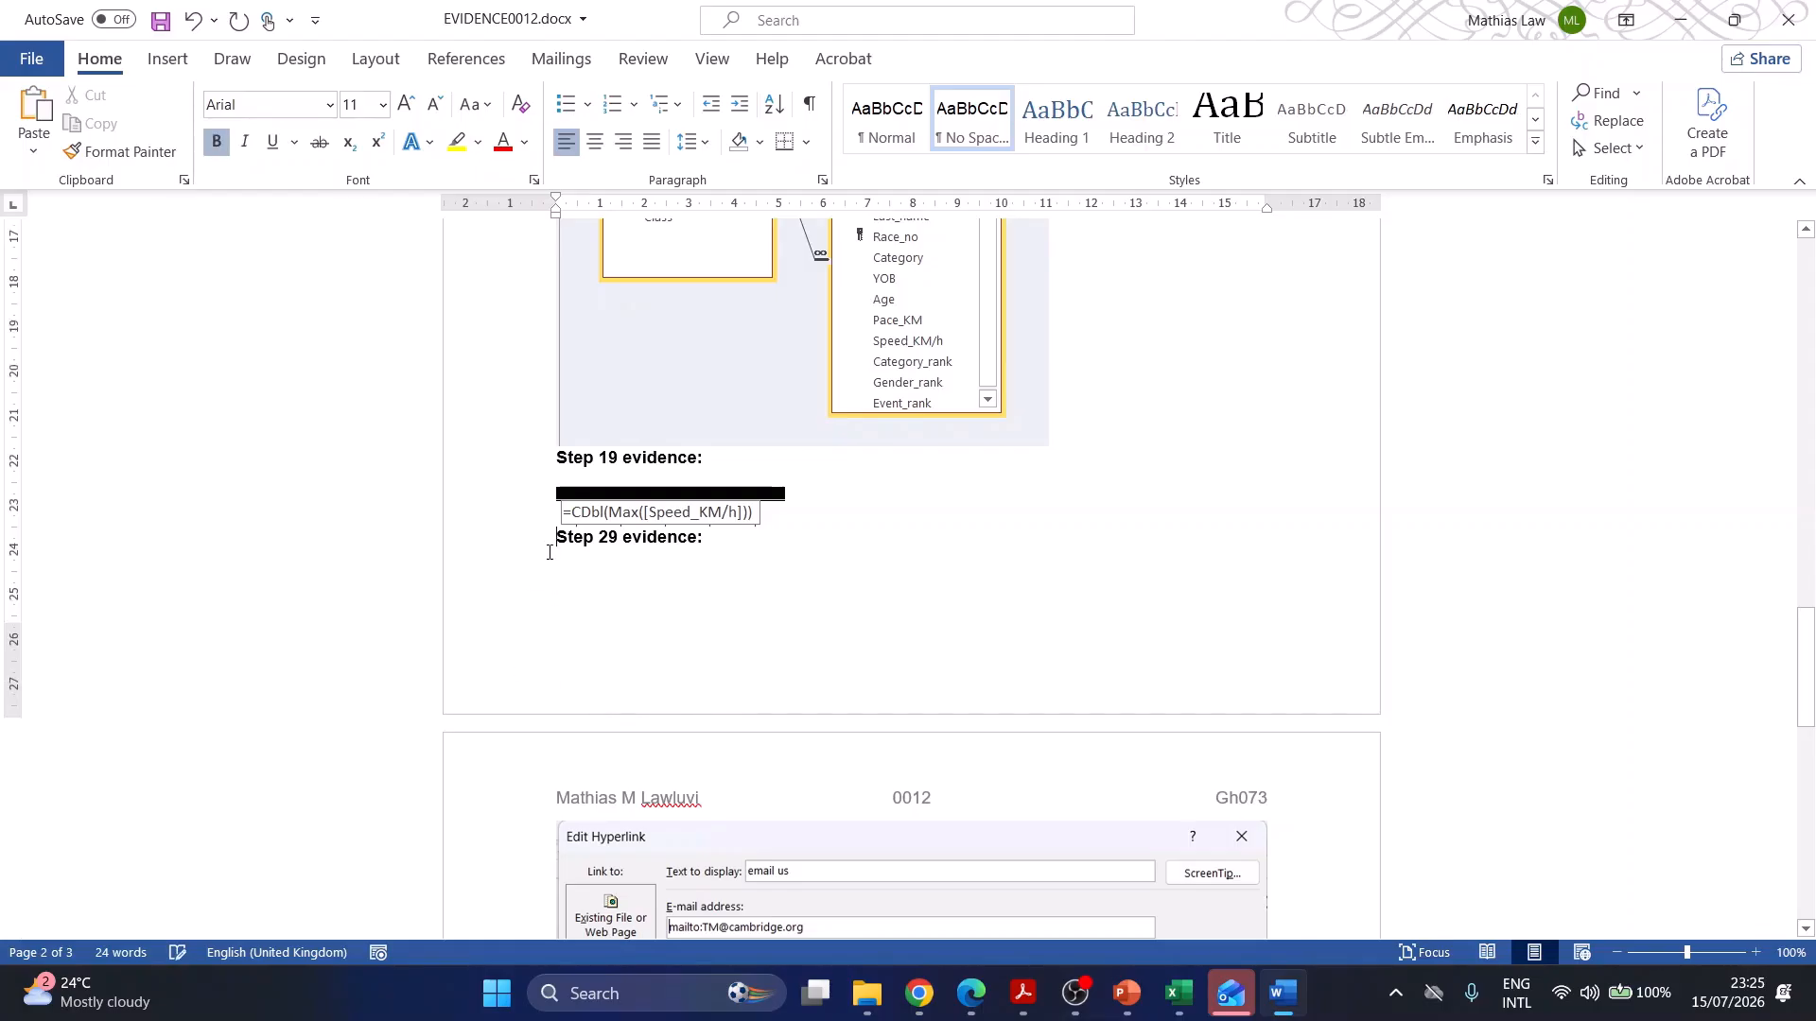
{"action": "left_click", "coordinate": [376, 60]}
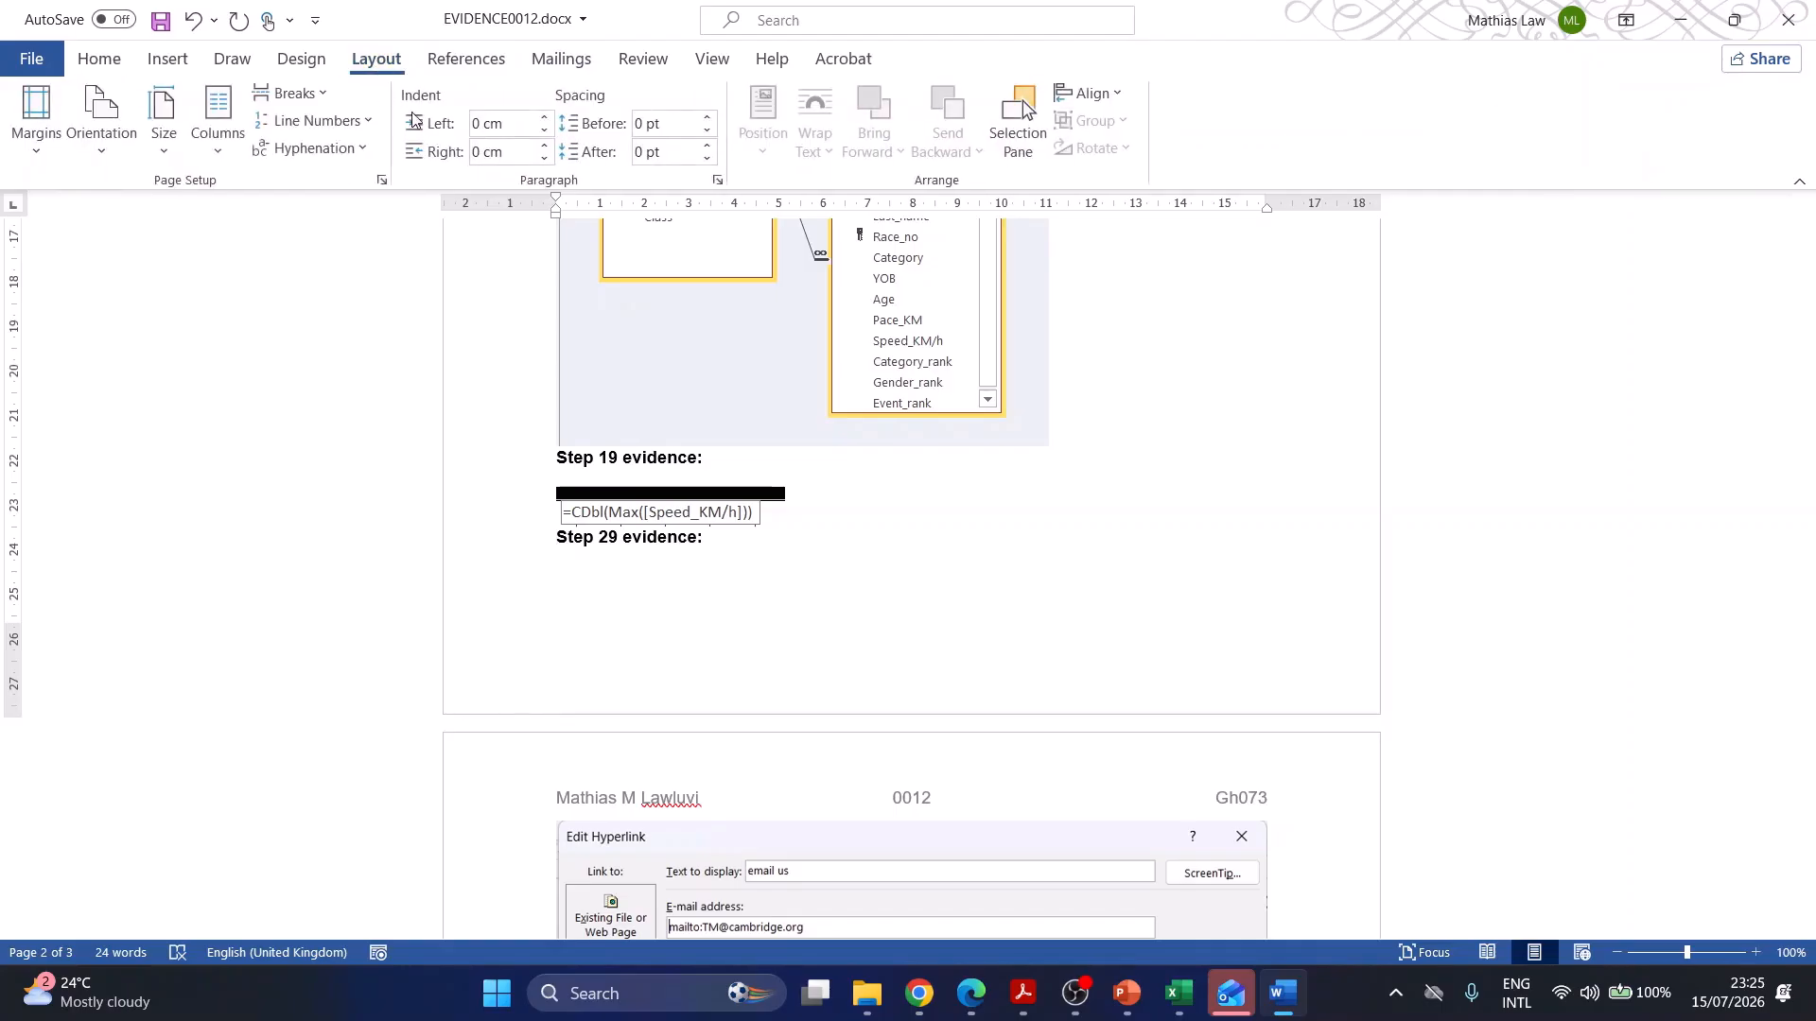
{"action": "left_click", "coordinate": [335, 91]}
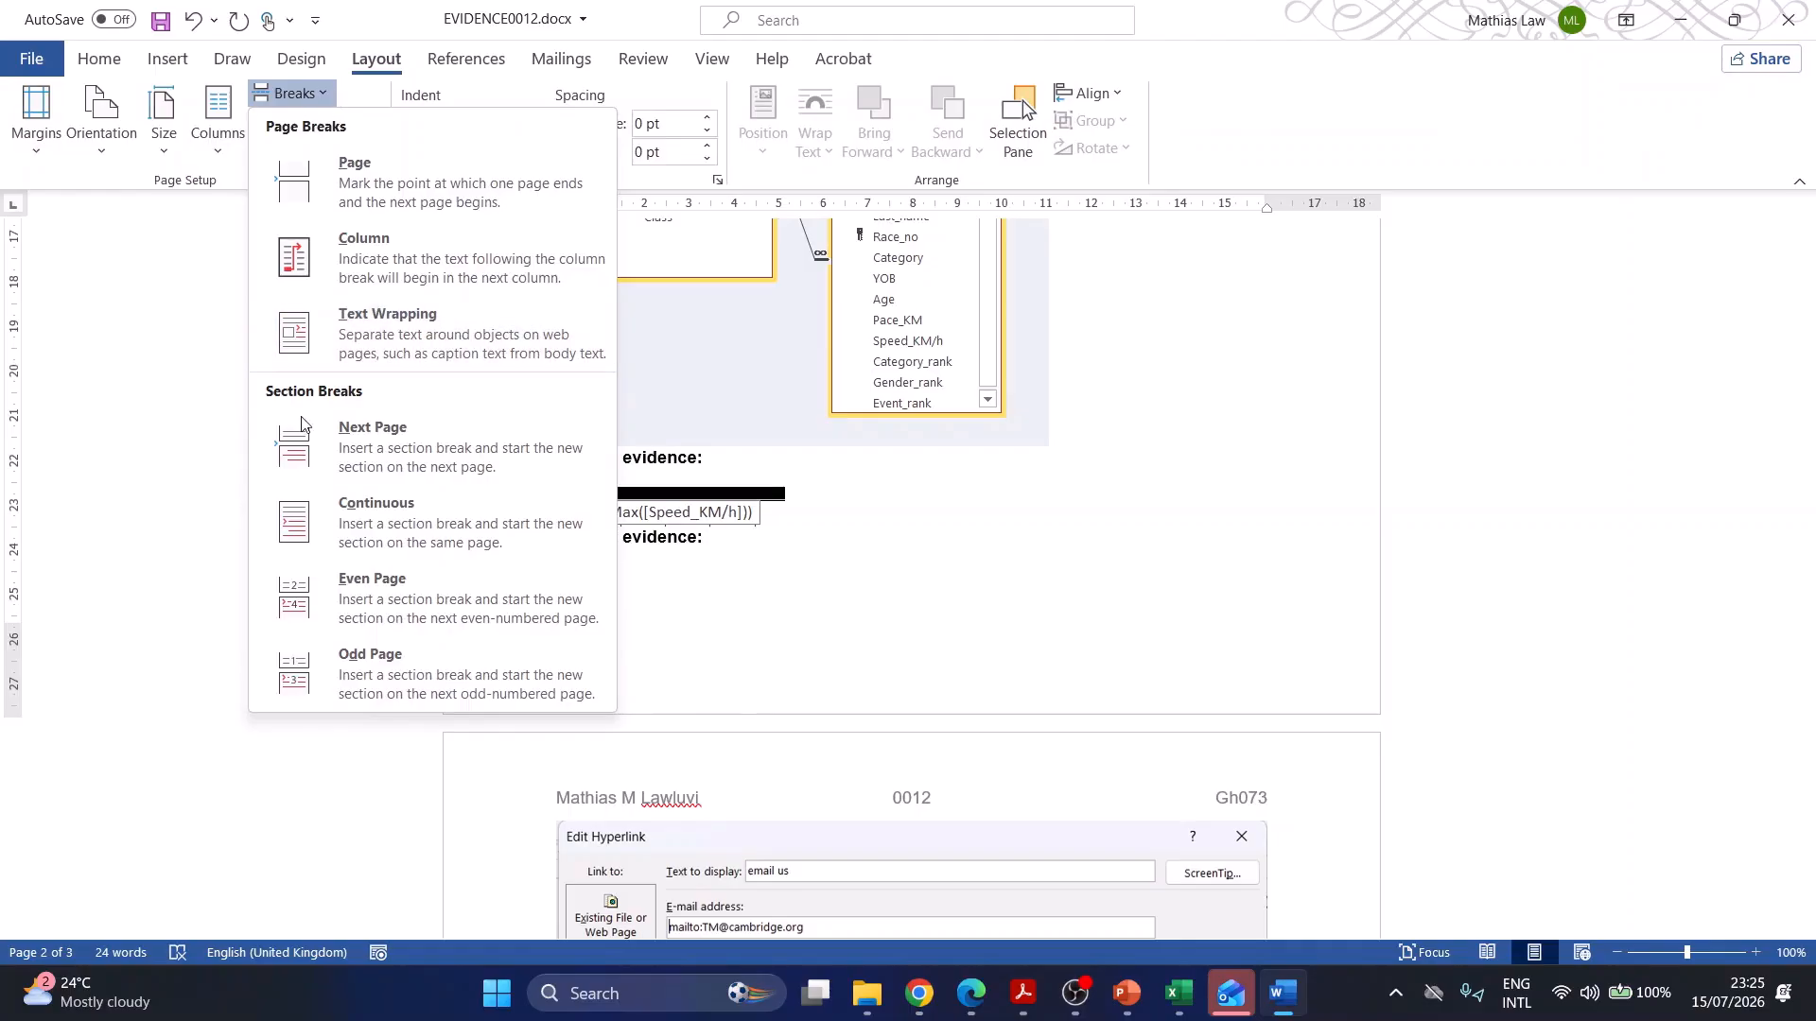
{"action": "left_click", "coordinate": [453, 540]}
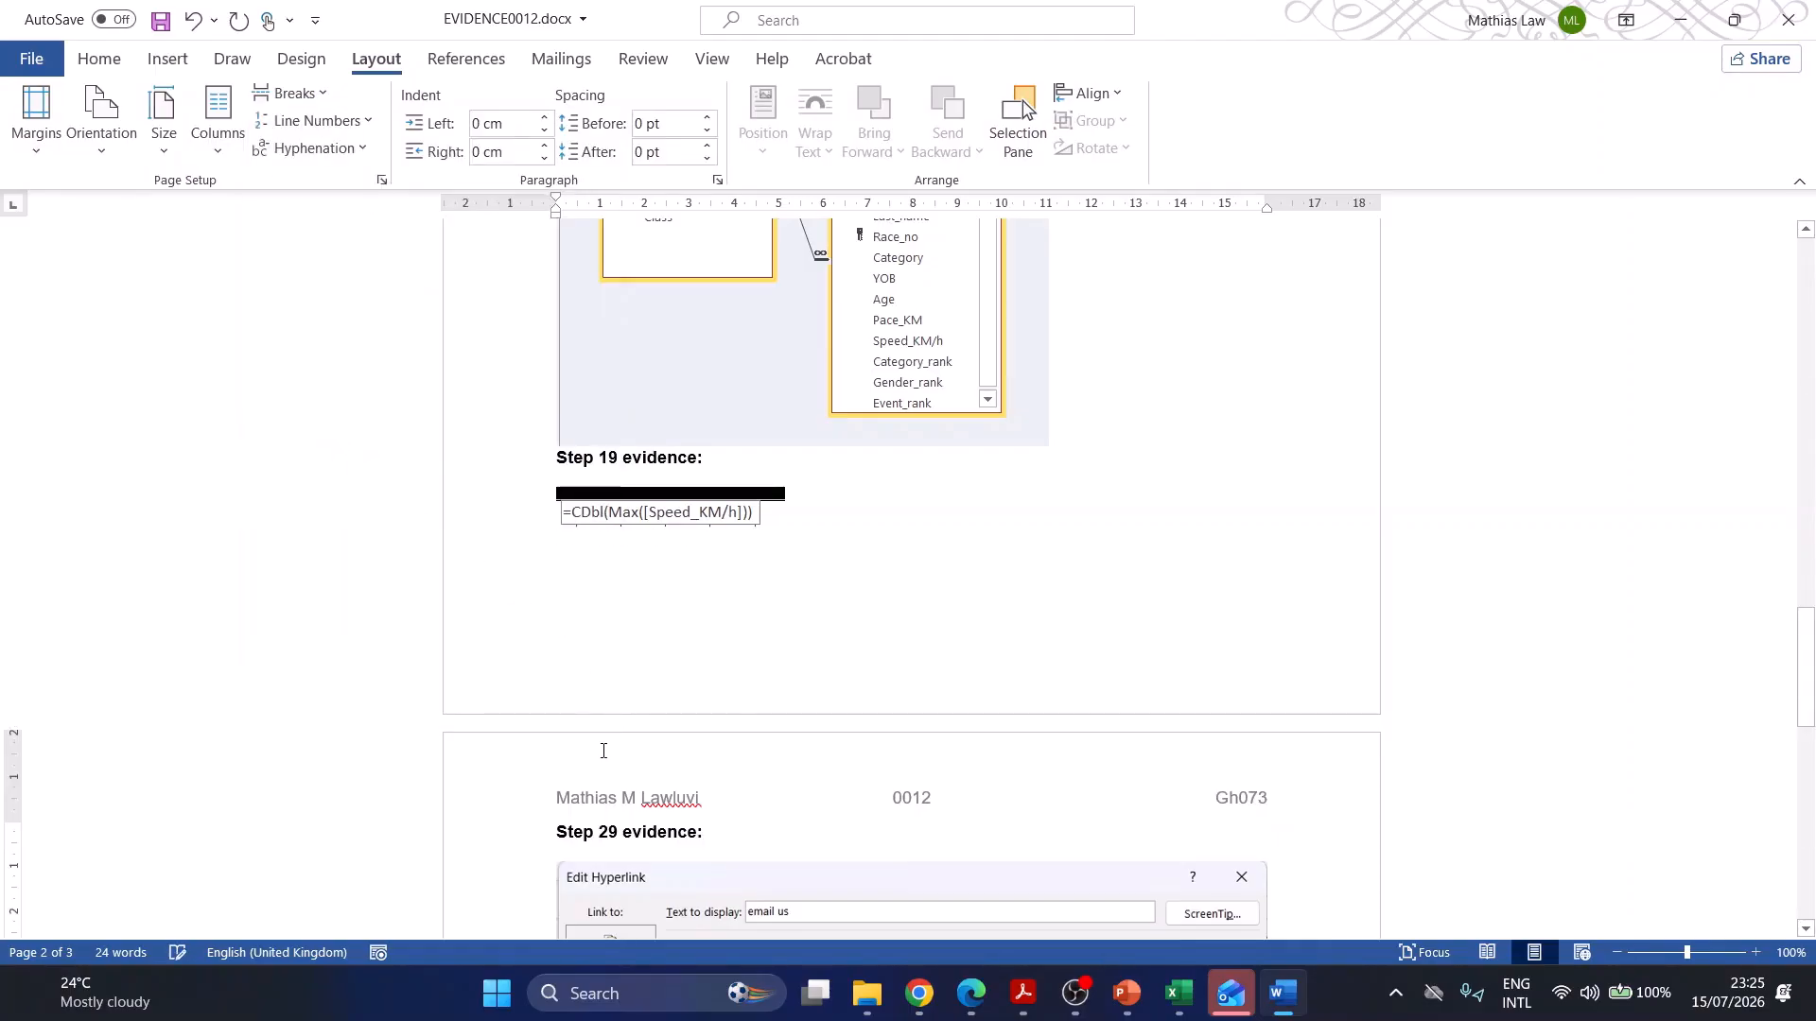
{"action": "scroll", "coordinate": [604, 734], "scroll_direction": "down", "scroll_amount": 2}
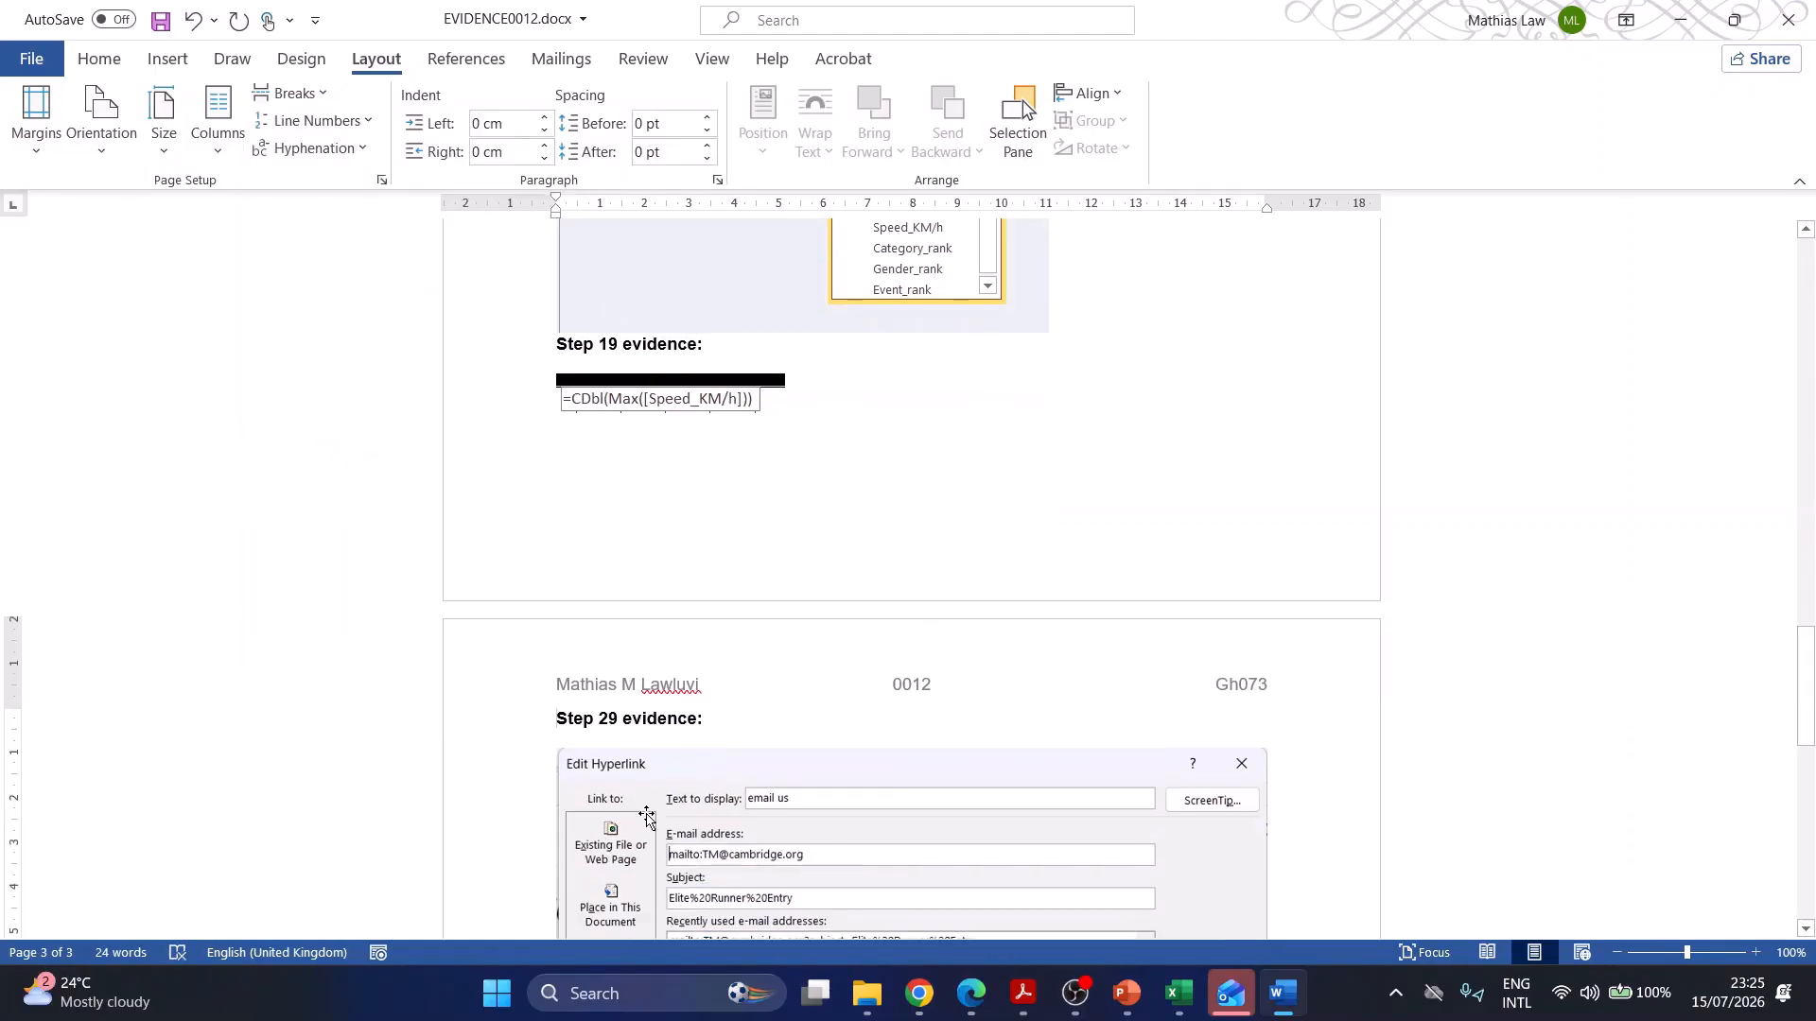
{"action": "scroll", "coordinate": [644, 815], "scroll_direction": "down", "scroll_amount": 4}
{"action": "scroll", "coordinate": [647, 829], "scroll_direction": "down", "scroll_amount": 4}
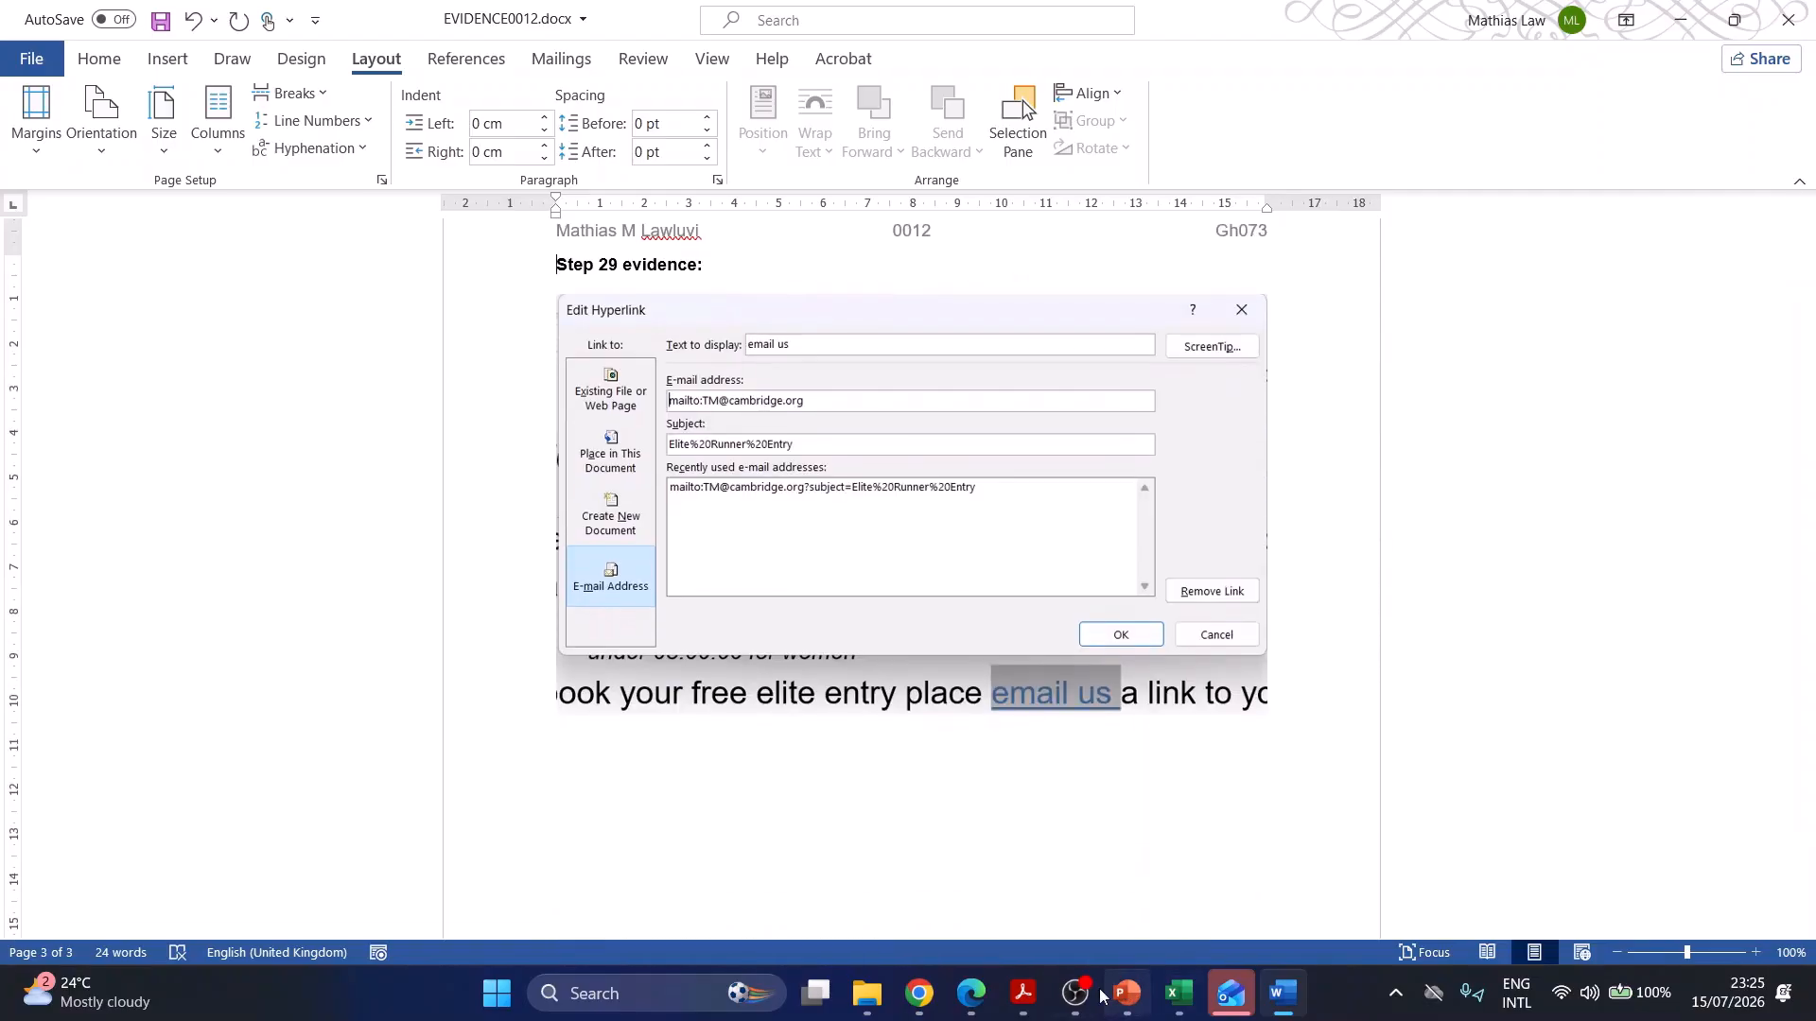
{"action": "left_click", "coordinate": [1023, 993]}
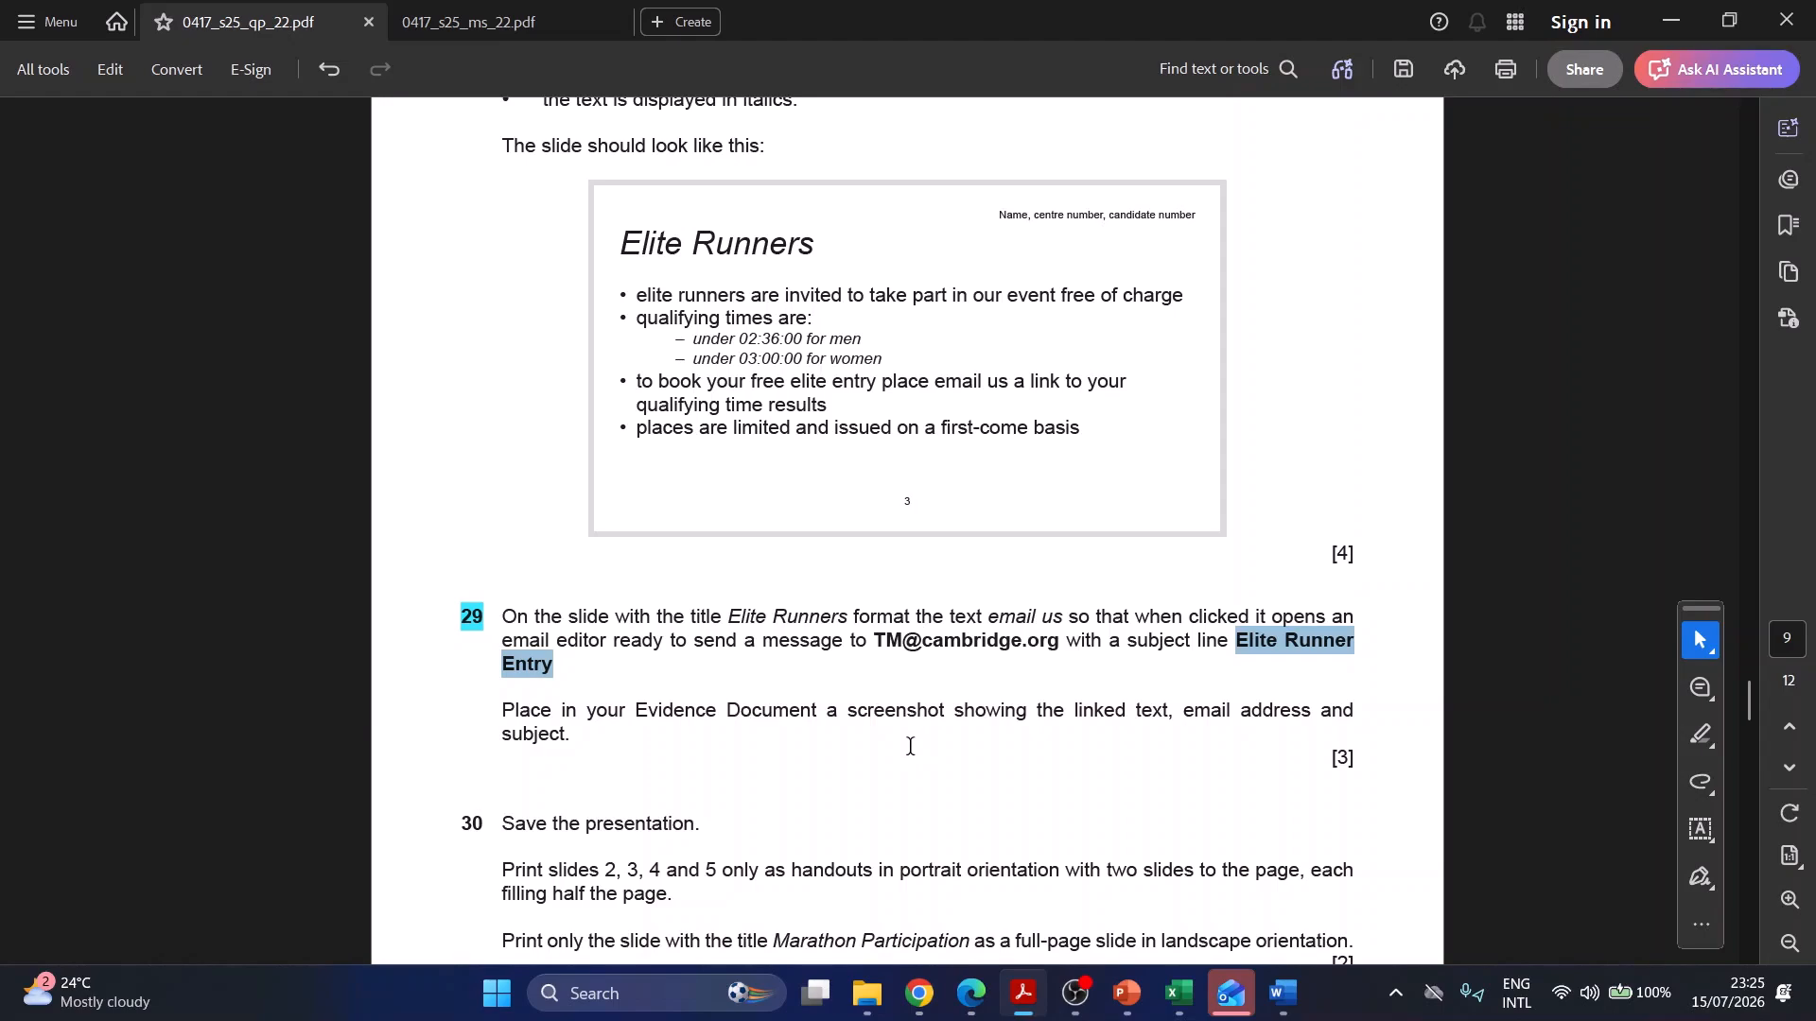
- Highlight the question number 30 in the question paper PDF to mark the save-and-print task
{"action": "scroll", "coordinate": [910, 746], "scroll_direction": "down", "scroll_amount": 2}
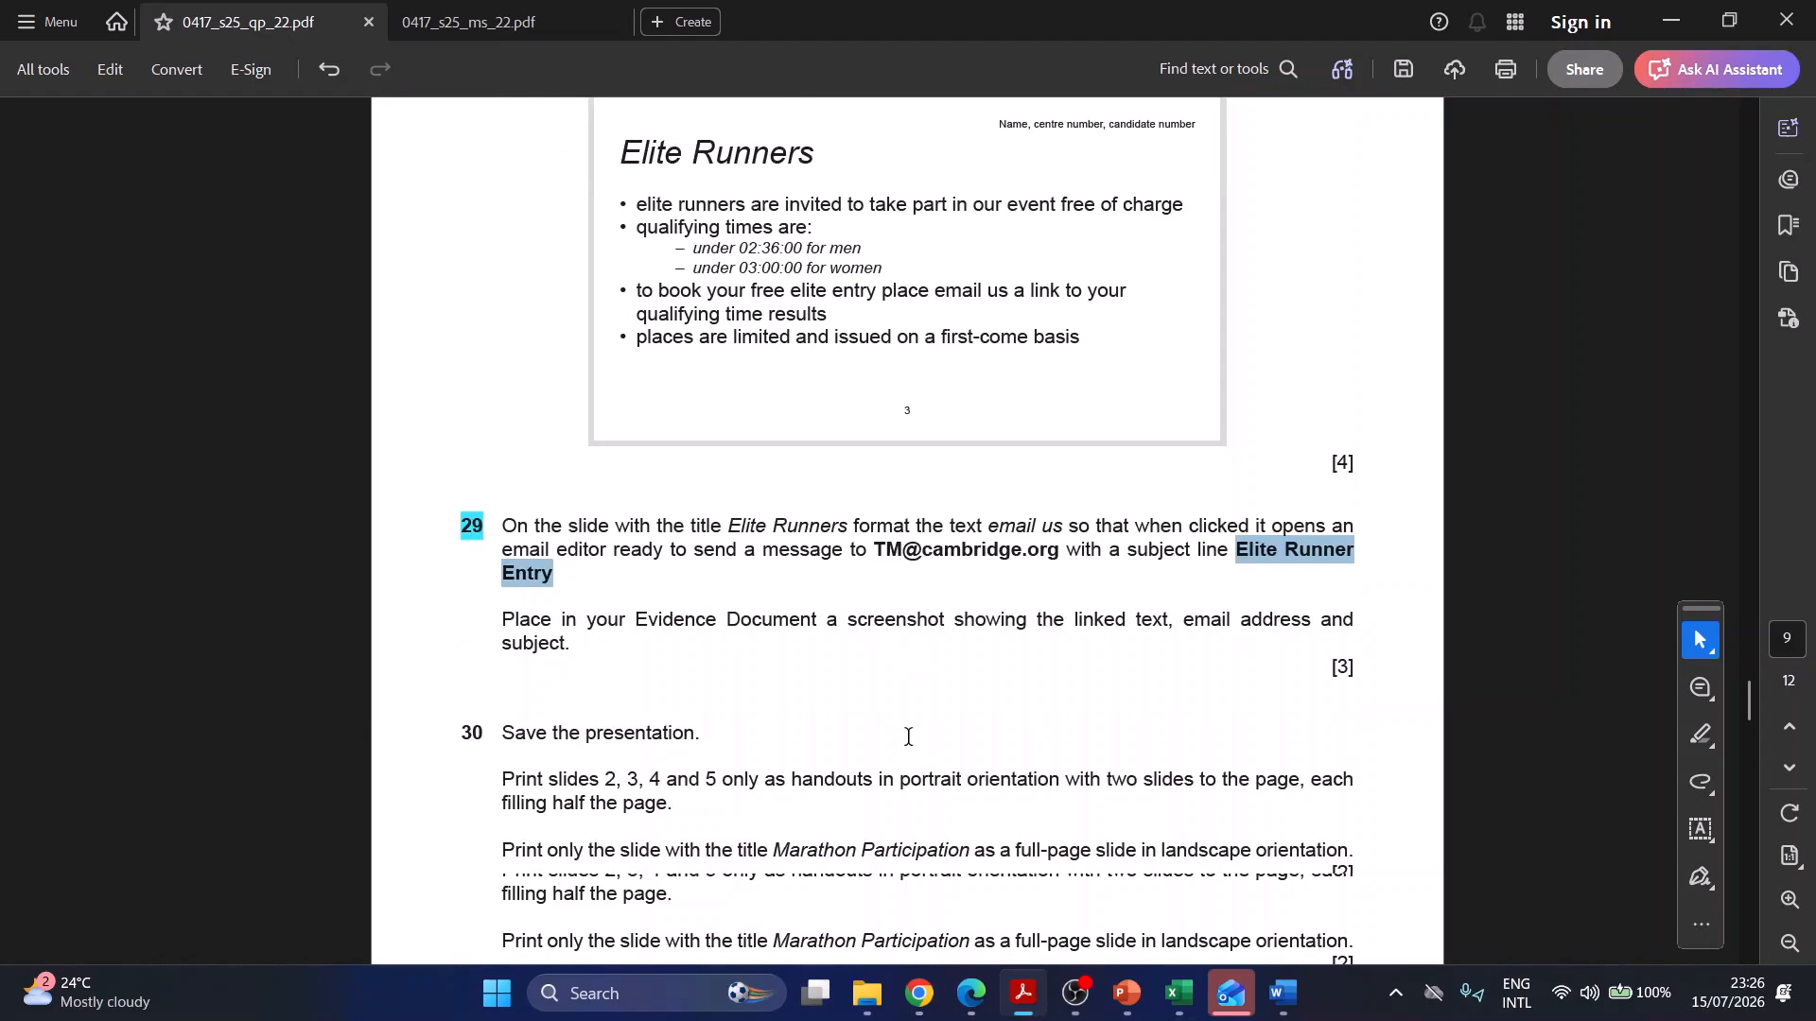
{"action": "left_click", "coordinate": [457, 736]}
{"action": "double_click", "coordinate": [477, 736]}
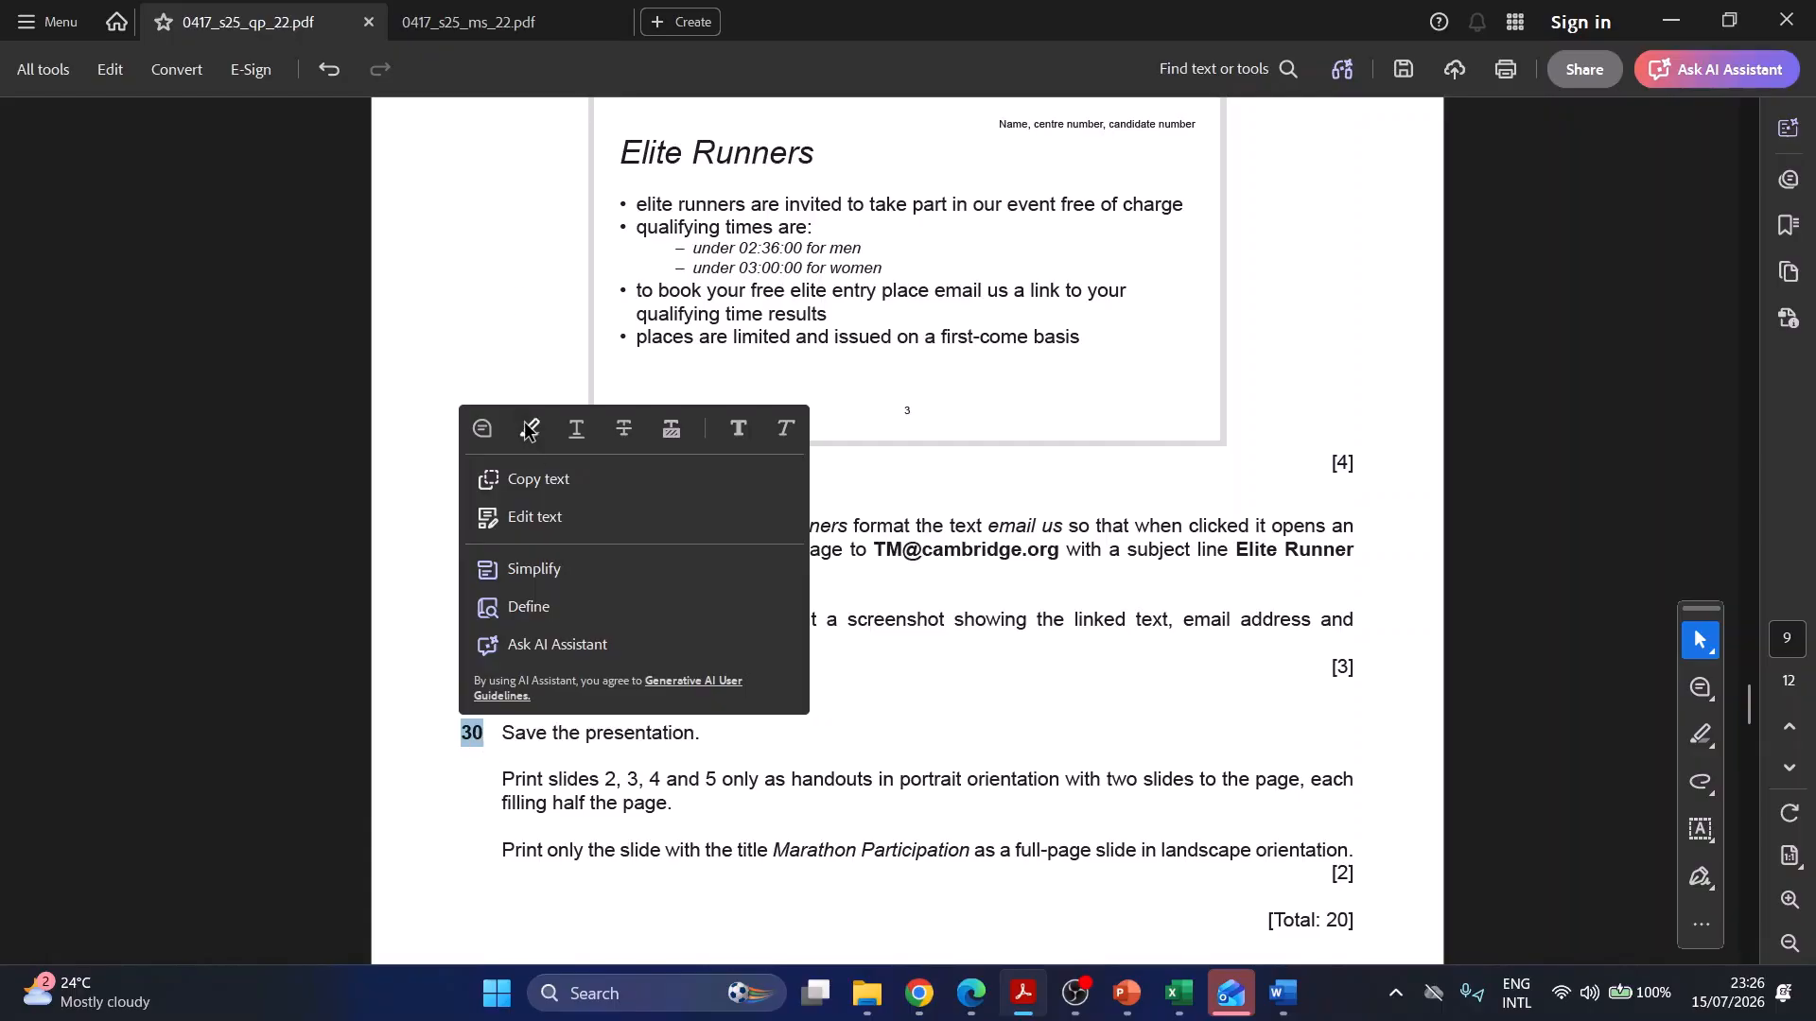
{"action": "left_click", "coordinate": [614, 788]}
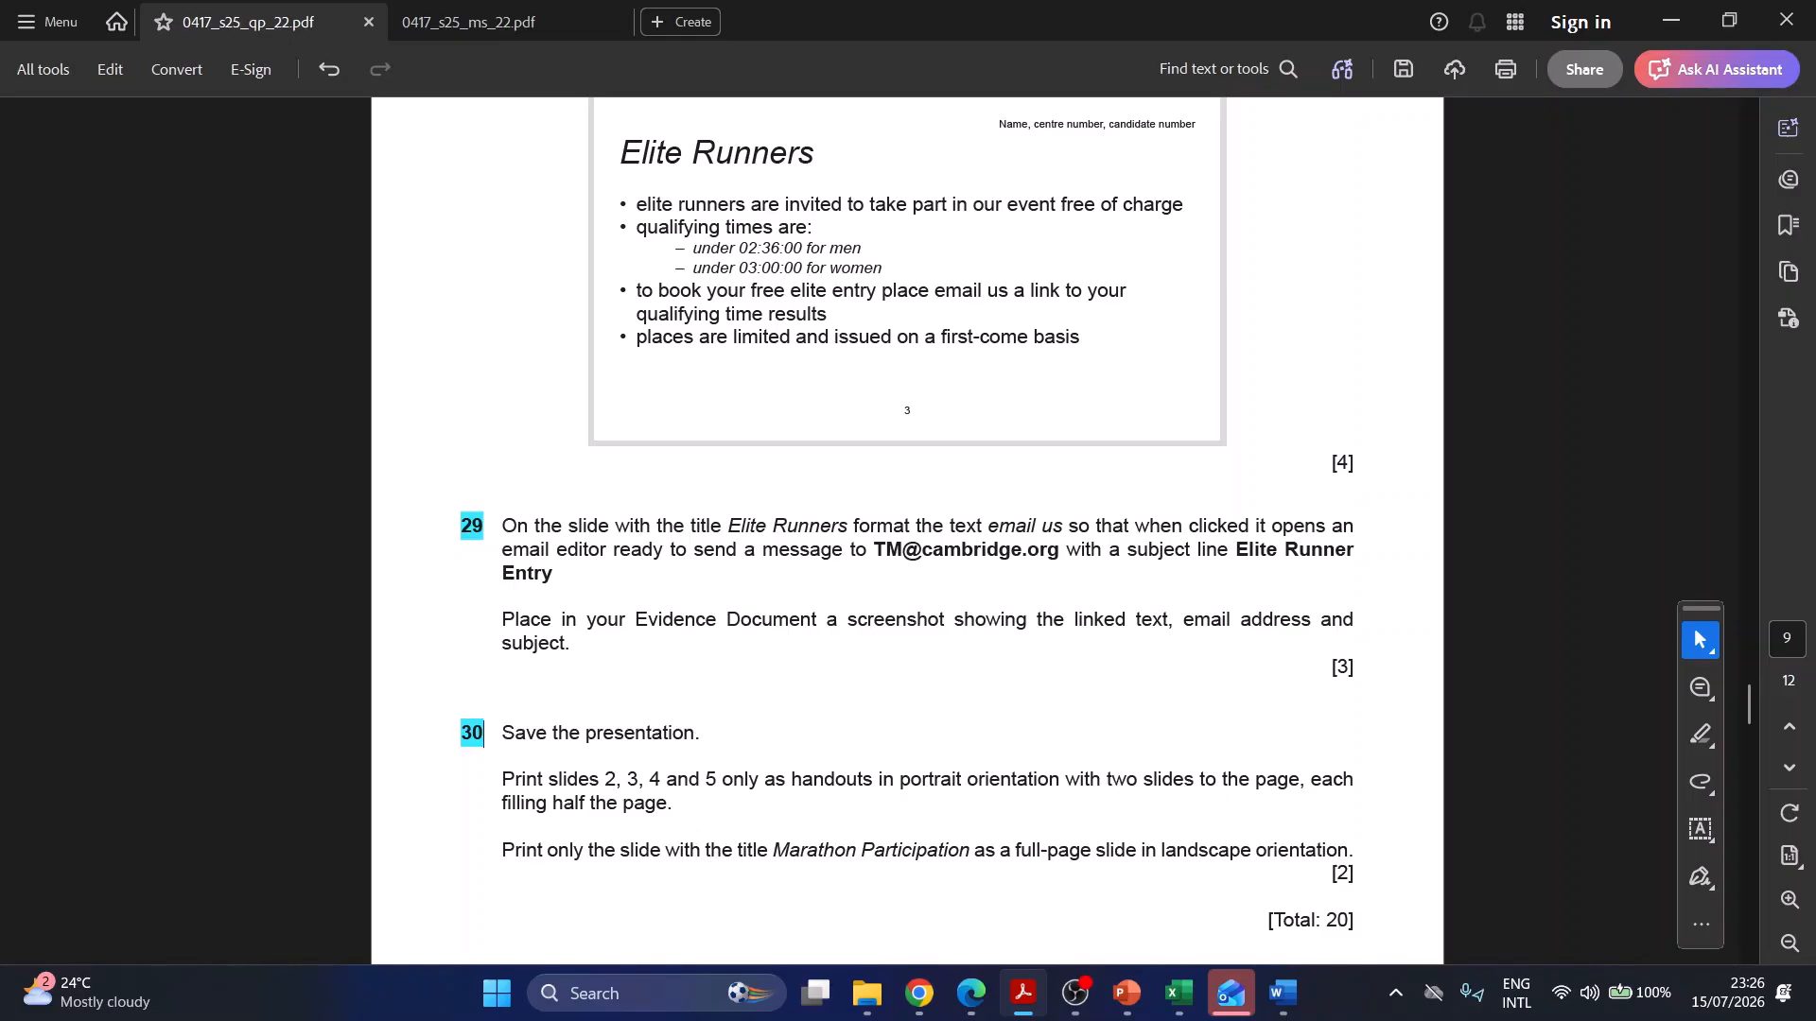
- Switch to the marathon presentation in PowerPoint and open its print settings
{"action": "left_click", "coordinate": [1123, 993]}
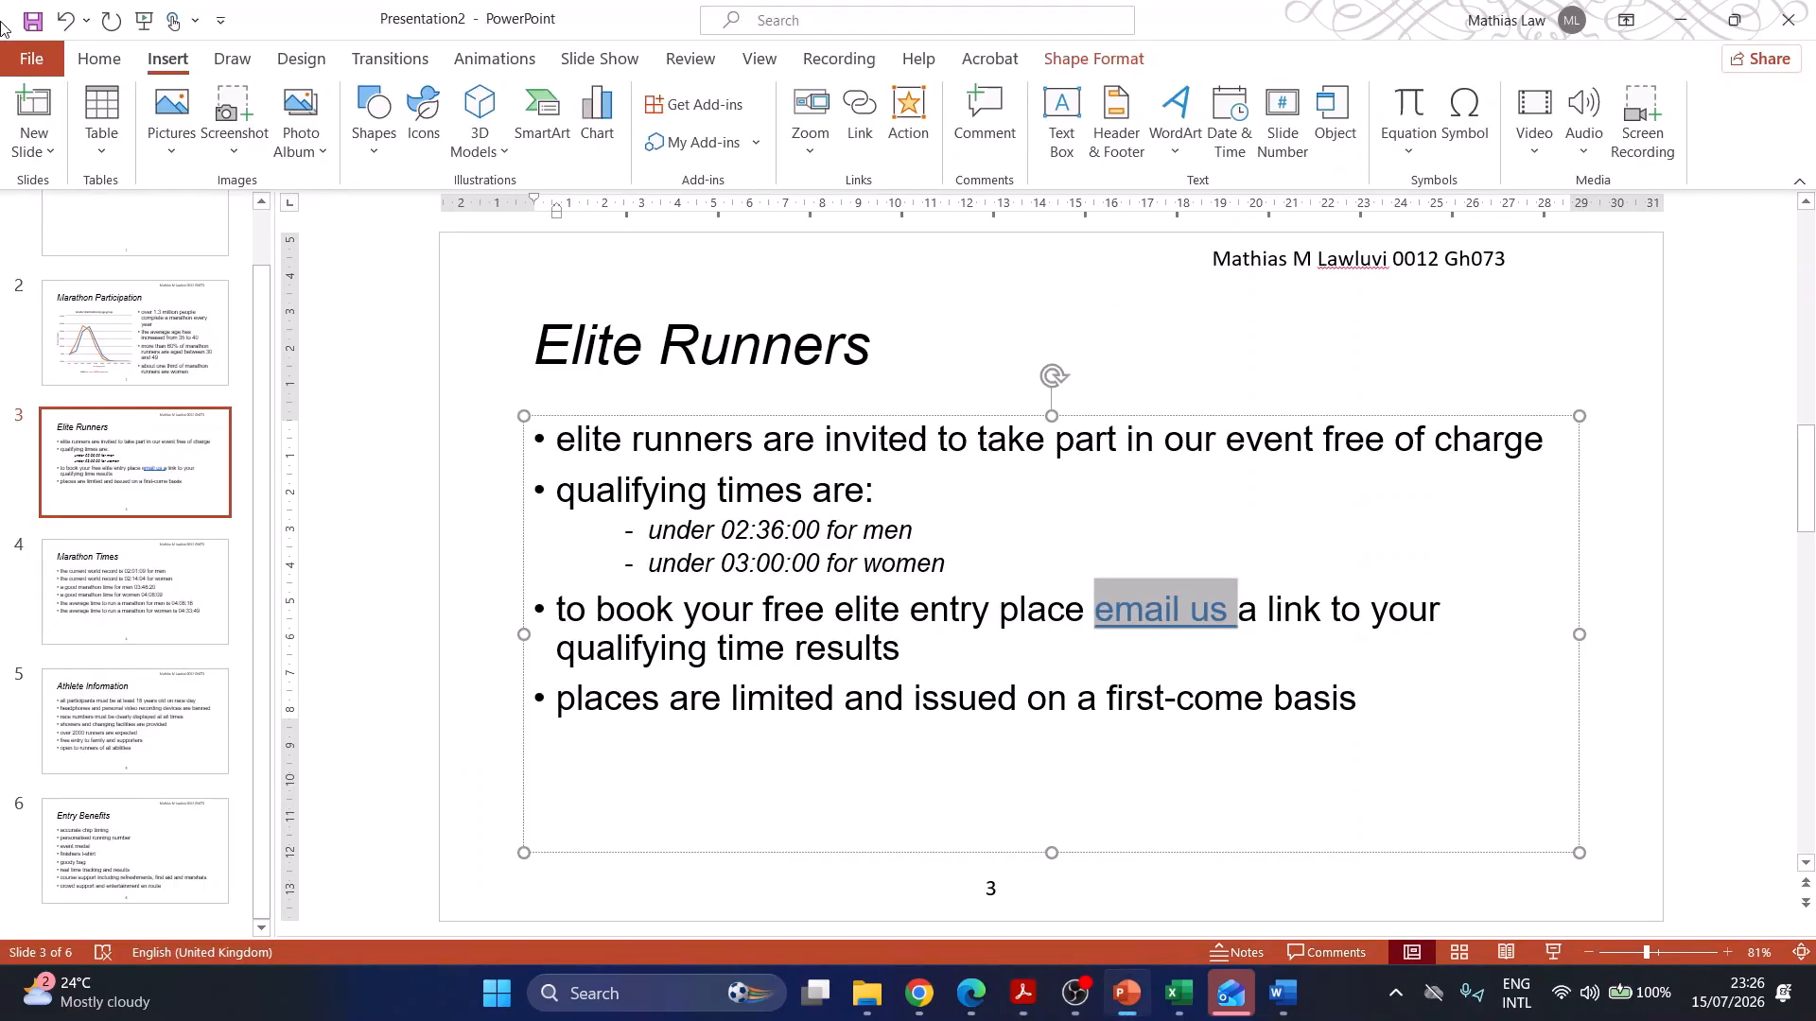
{"action": "left_click", "coordinate": [26, 58]}
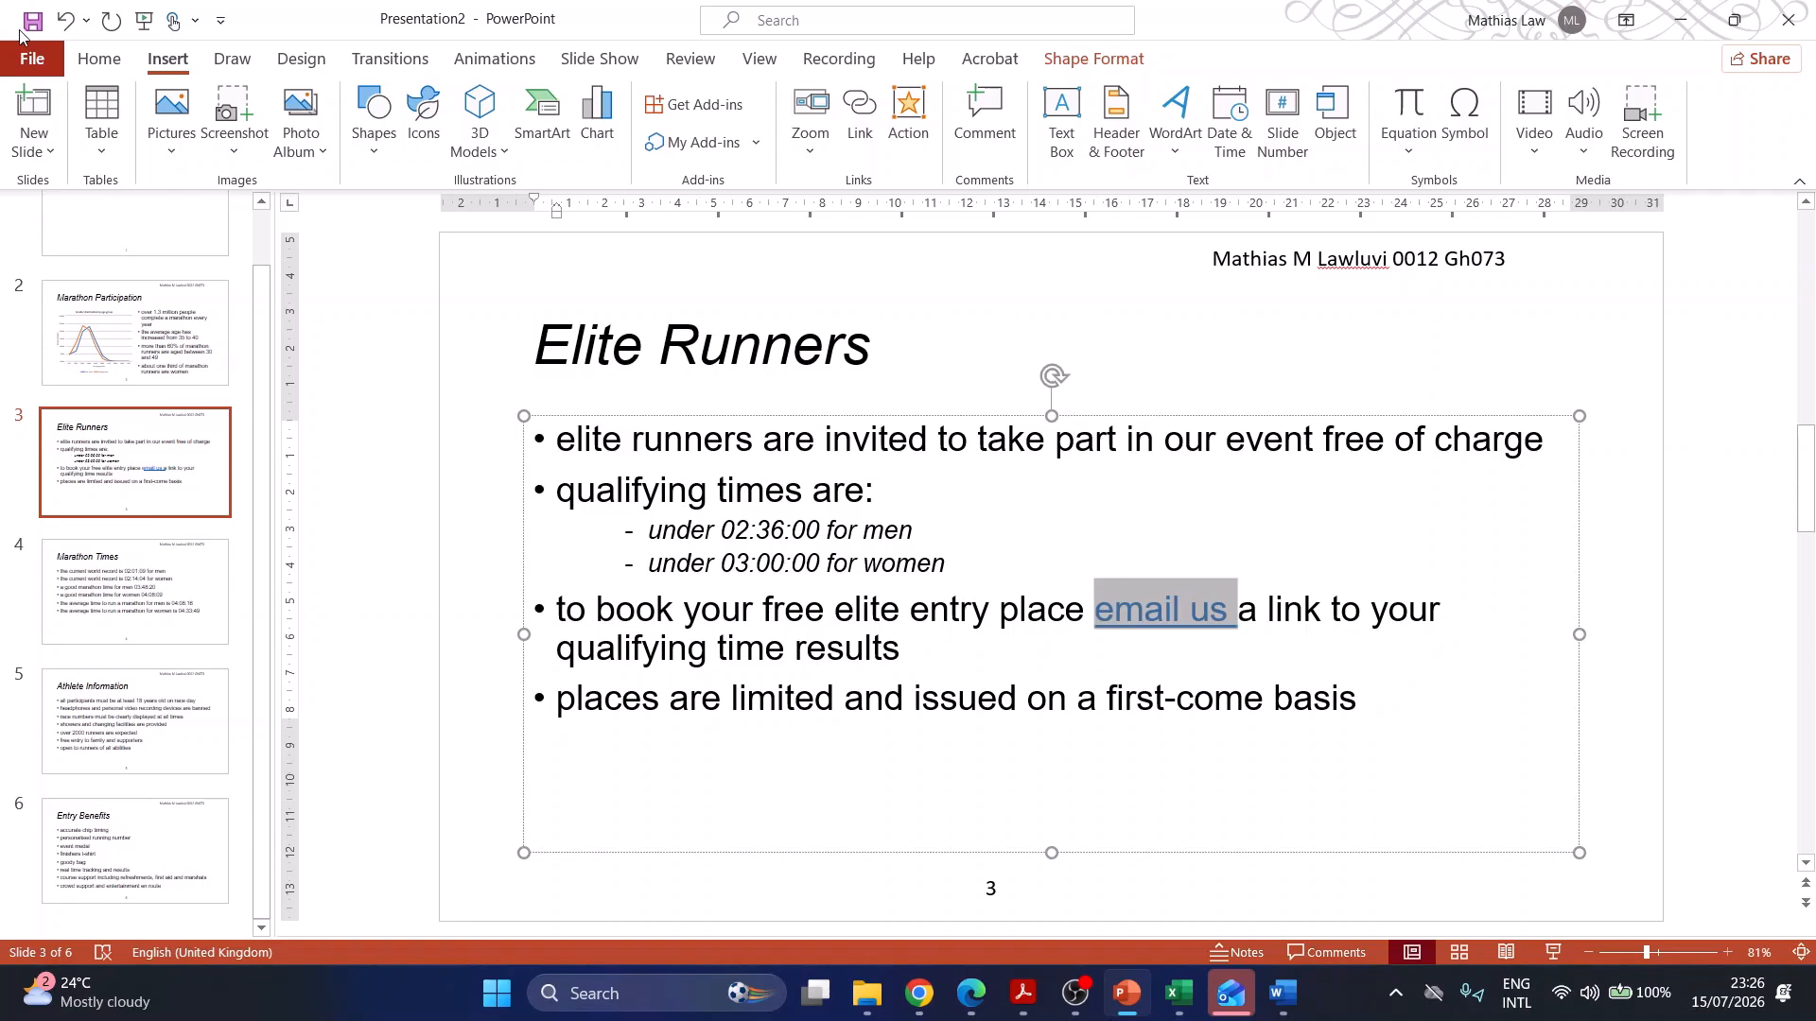
{"action": "left_click", "coordinate": [19, 41]}
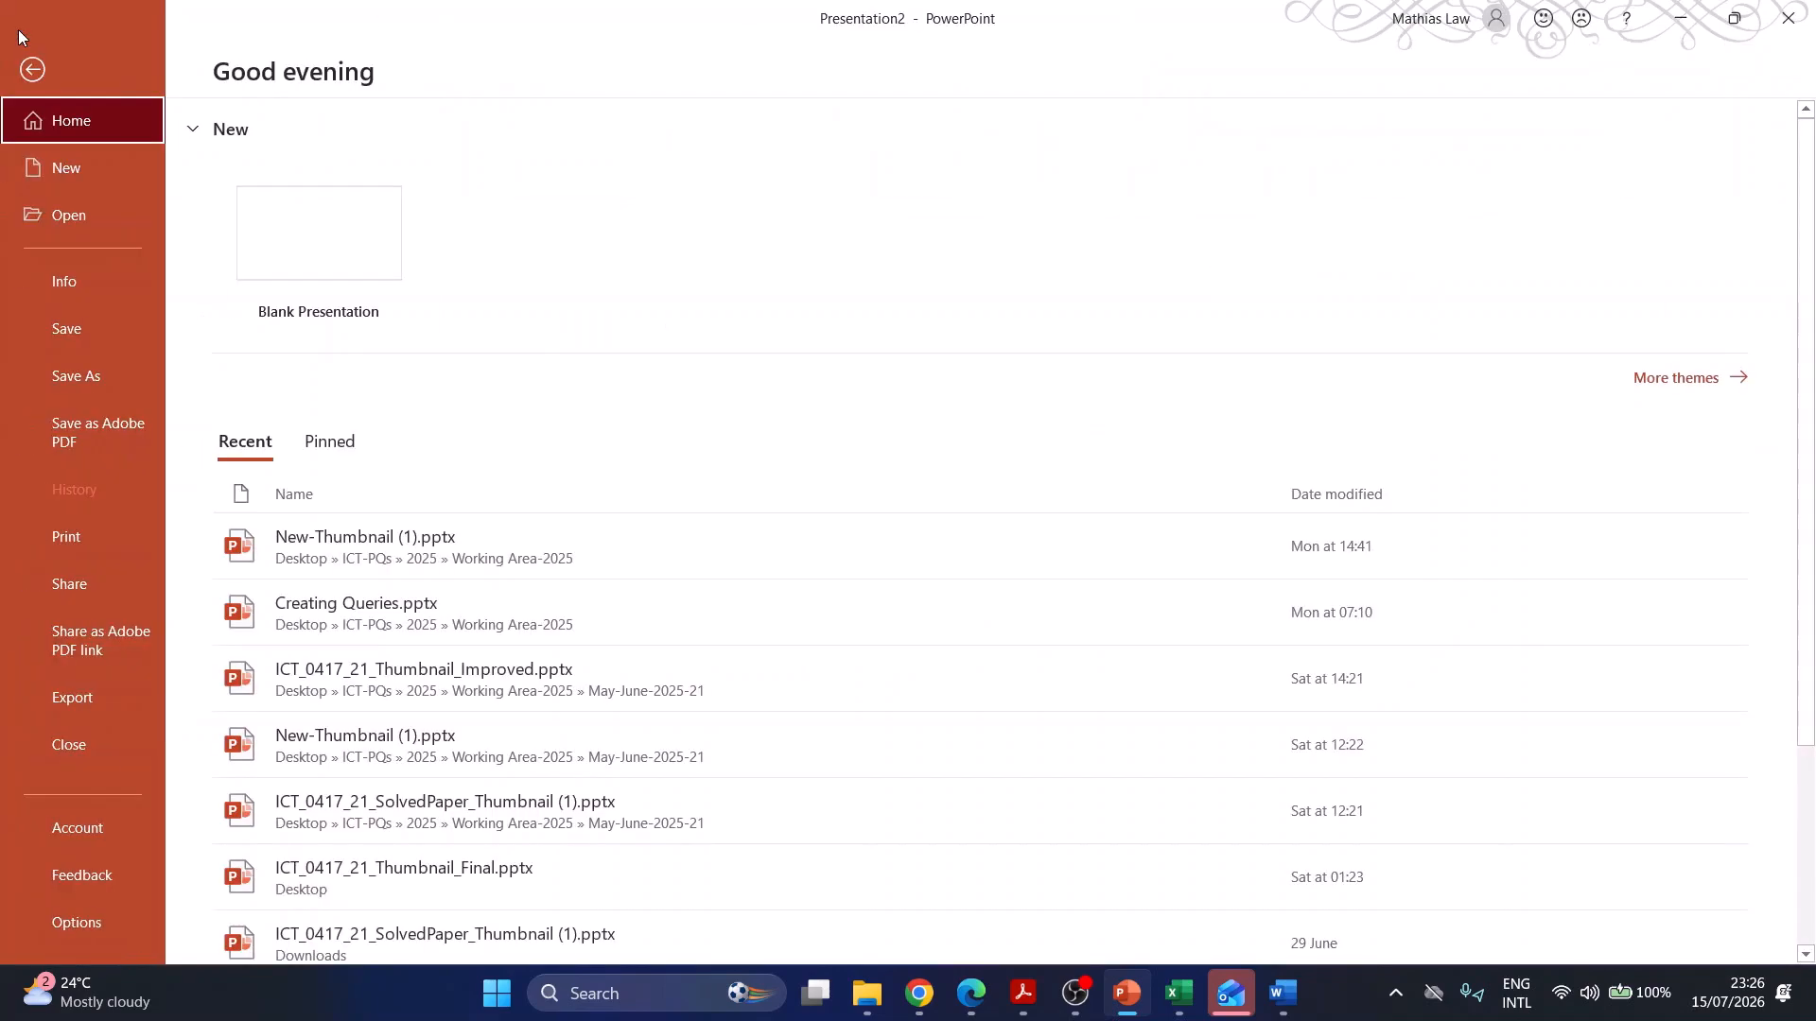
{"action": "left_click", "coordinate": [64, 537]}
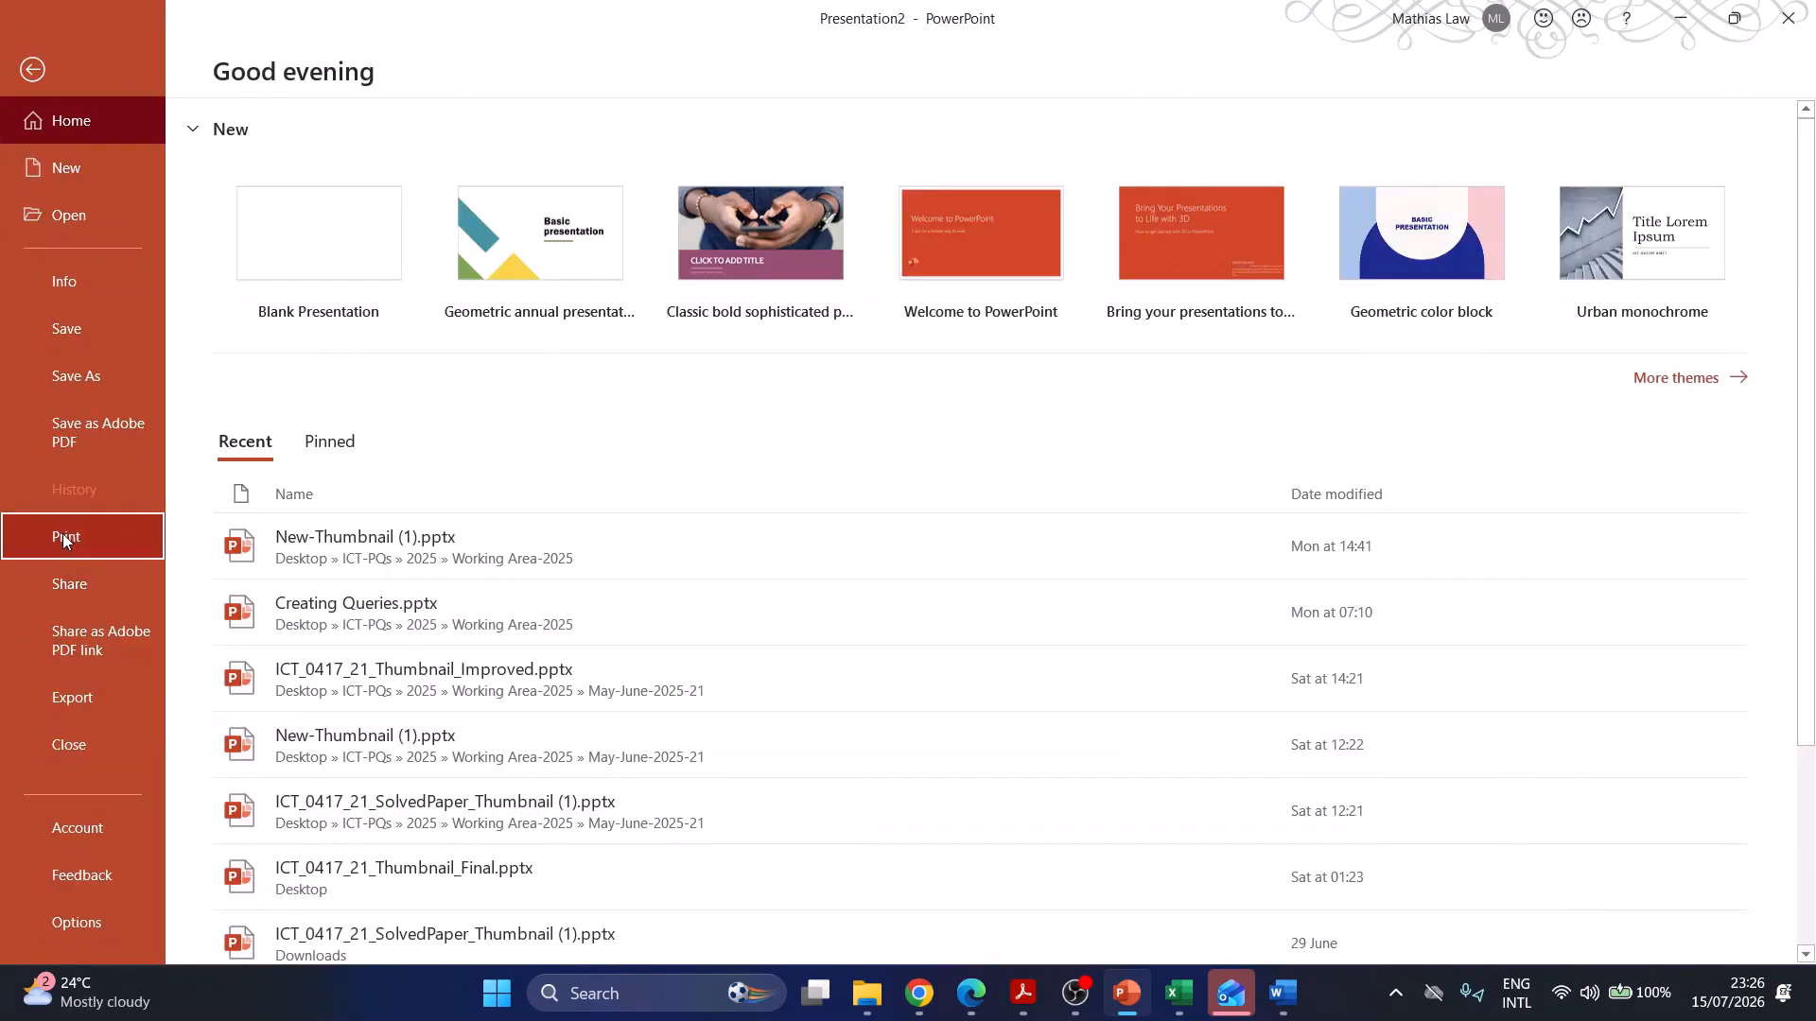